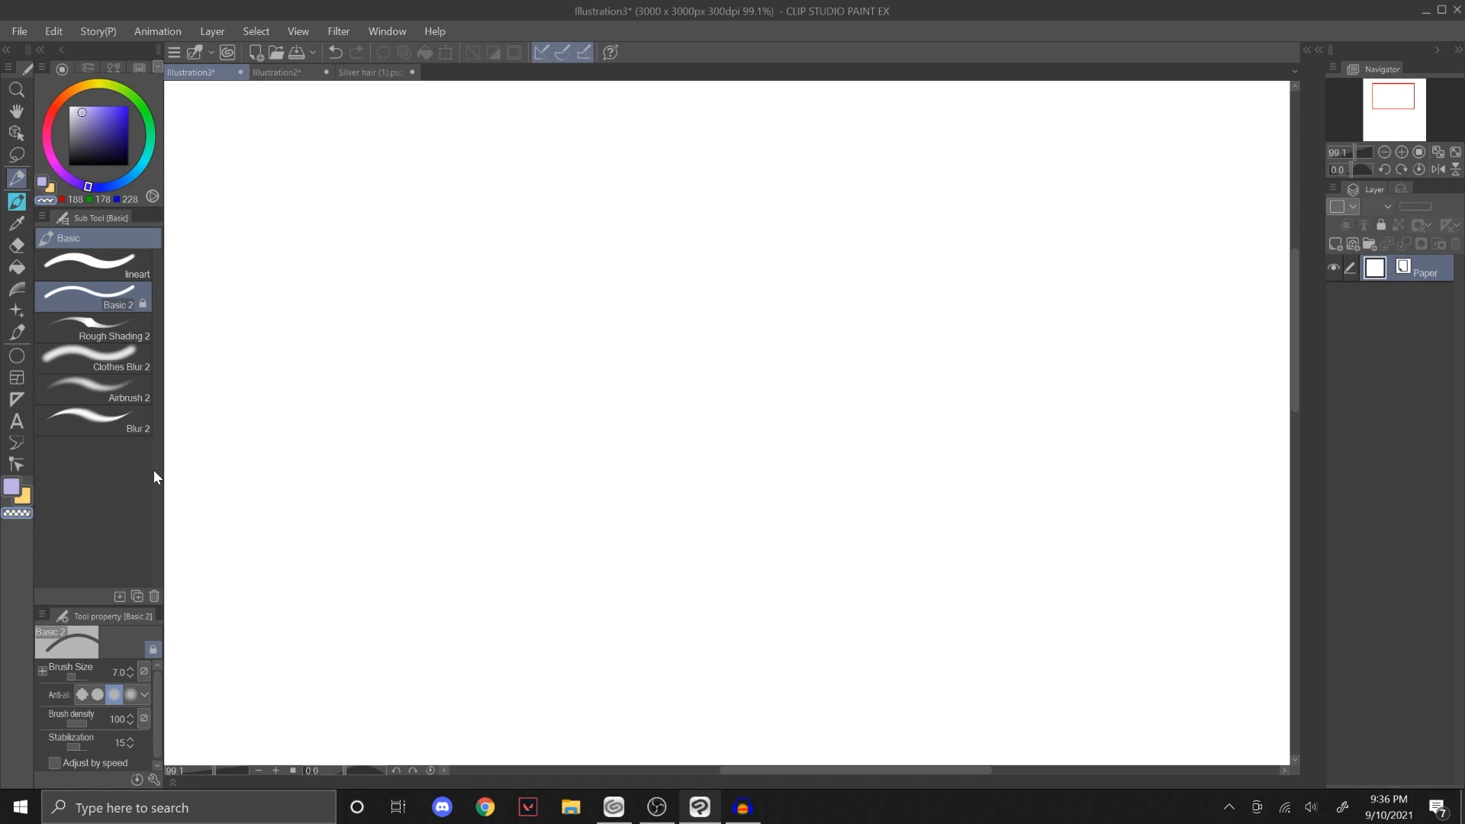
Step: Look through the lineart, Basic 2, Rough Shading 2 and Clothes Blur 2 brushes and their properties
left_click(122, 269)
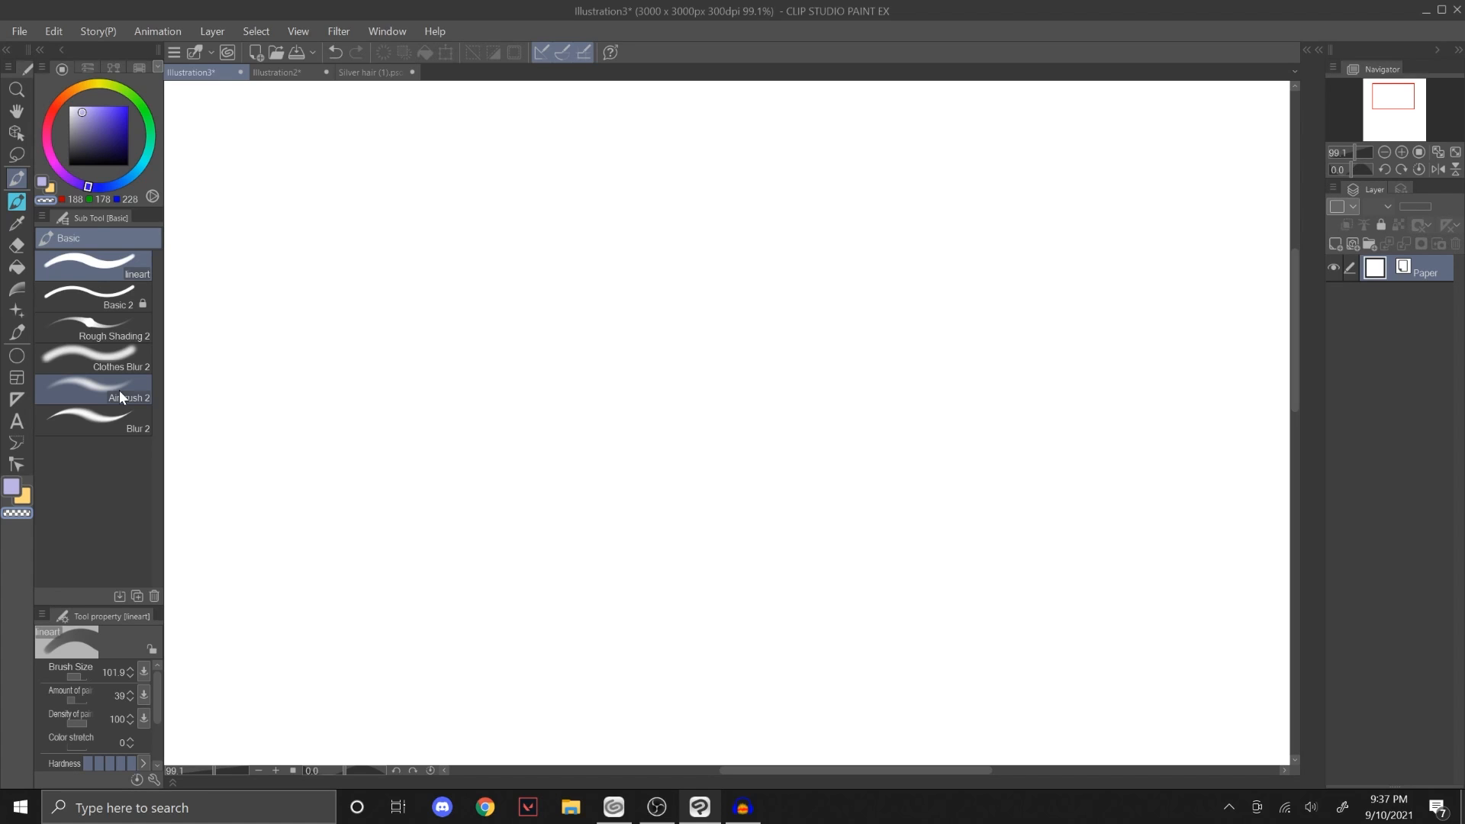
left_click(116, 299)
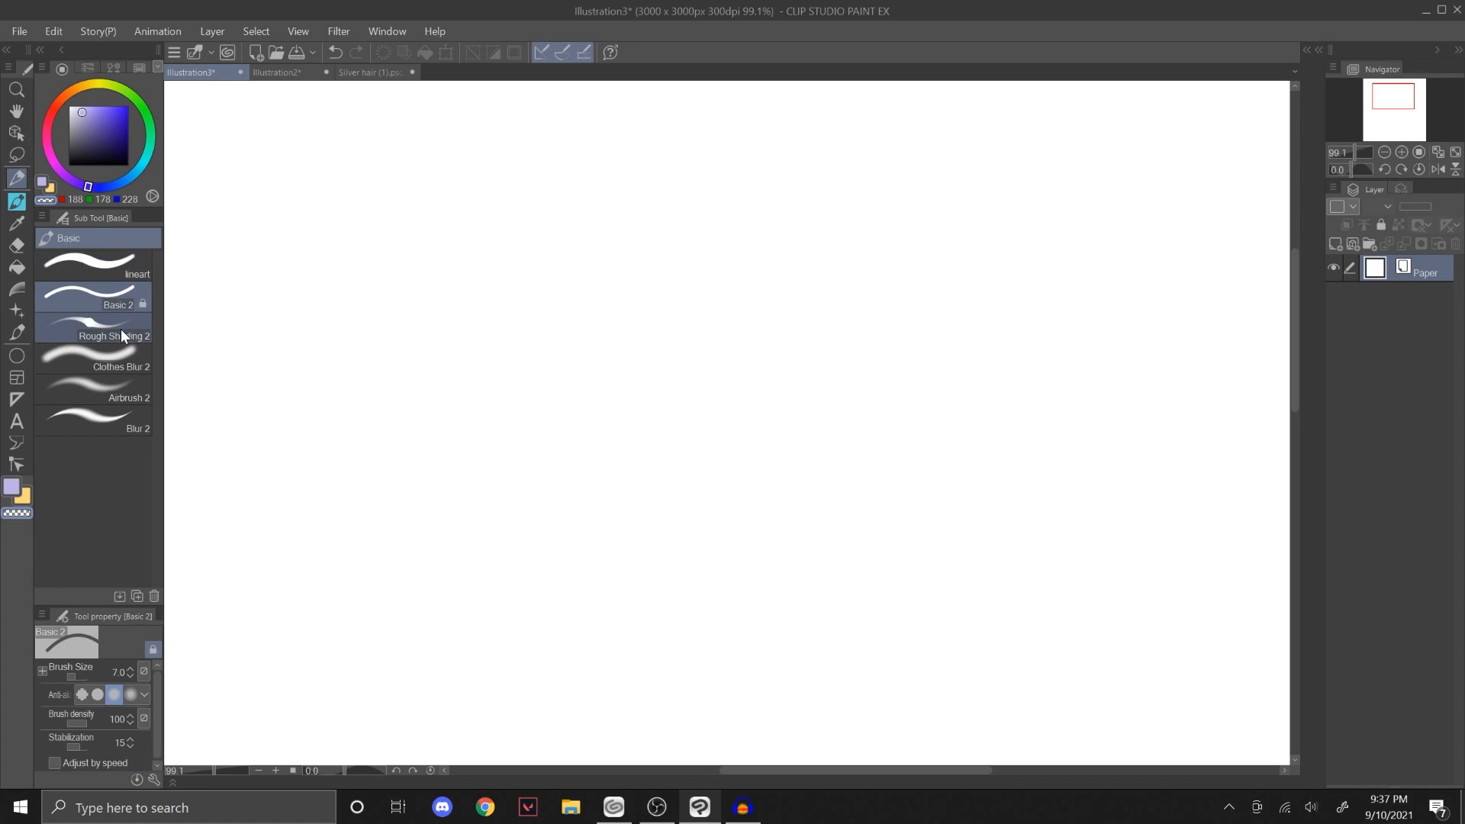
left_click(127, 330)
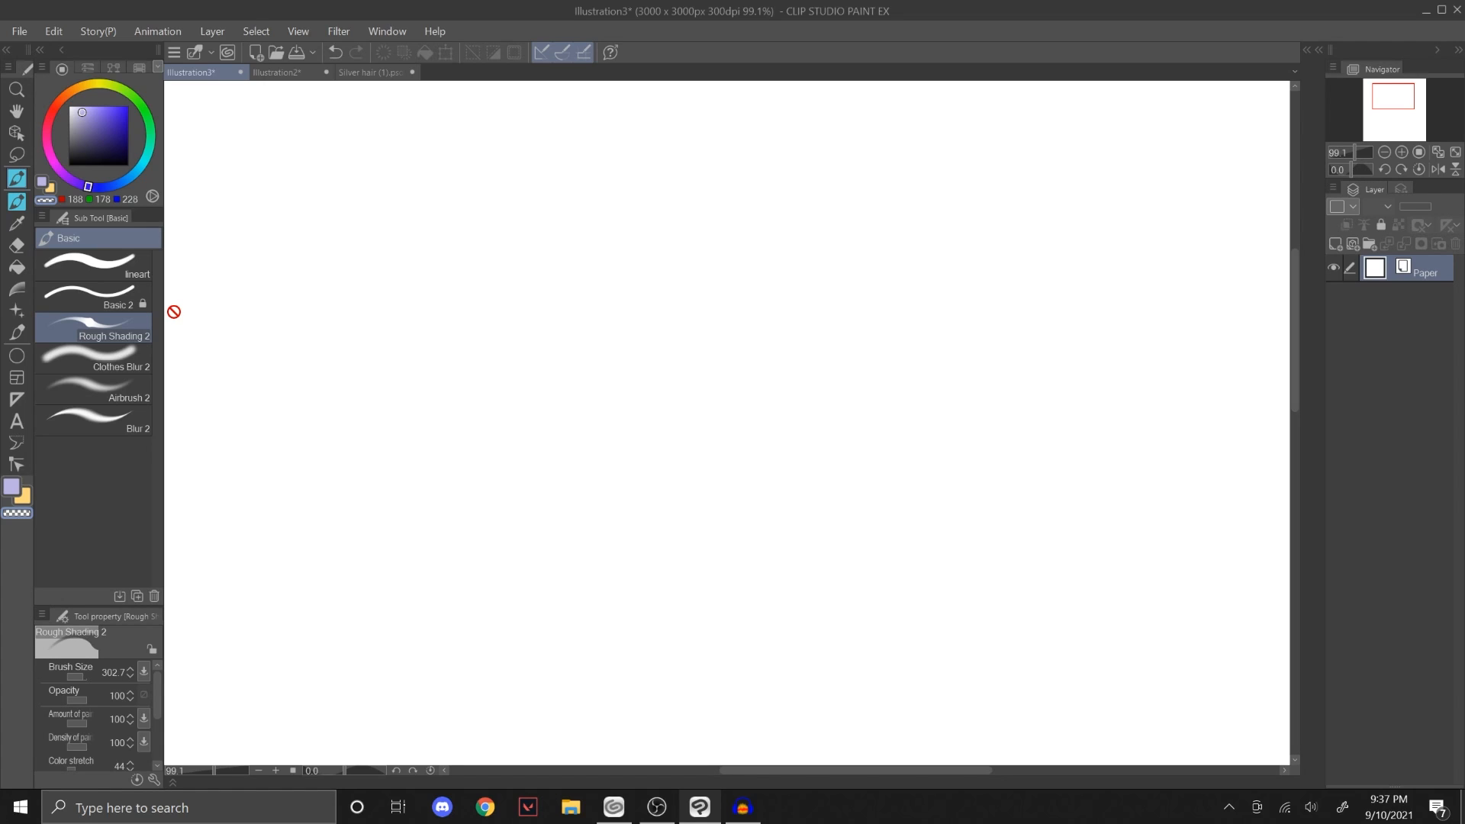
left_click(132, 352)
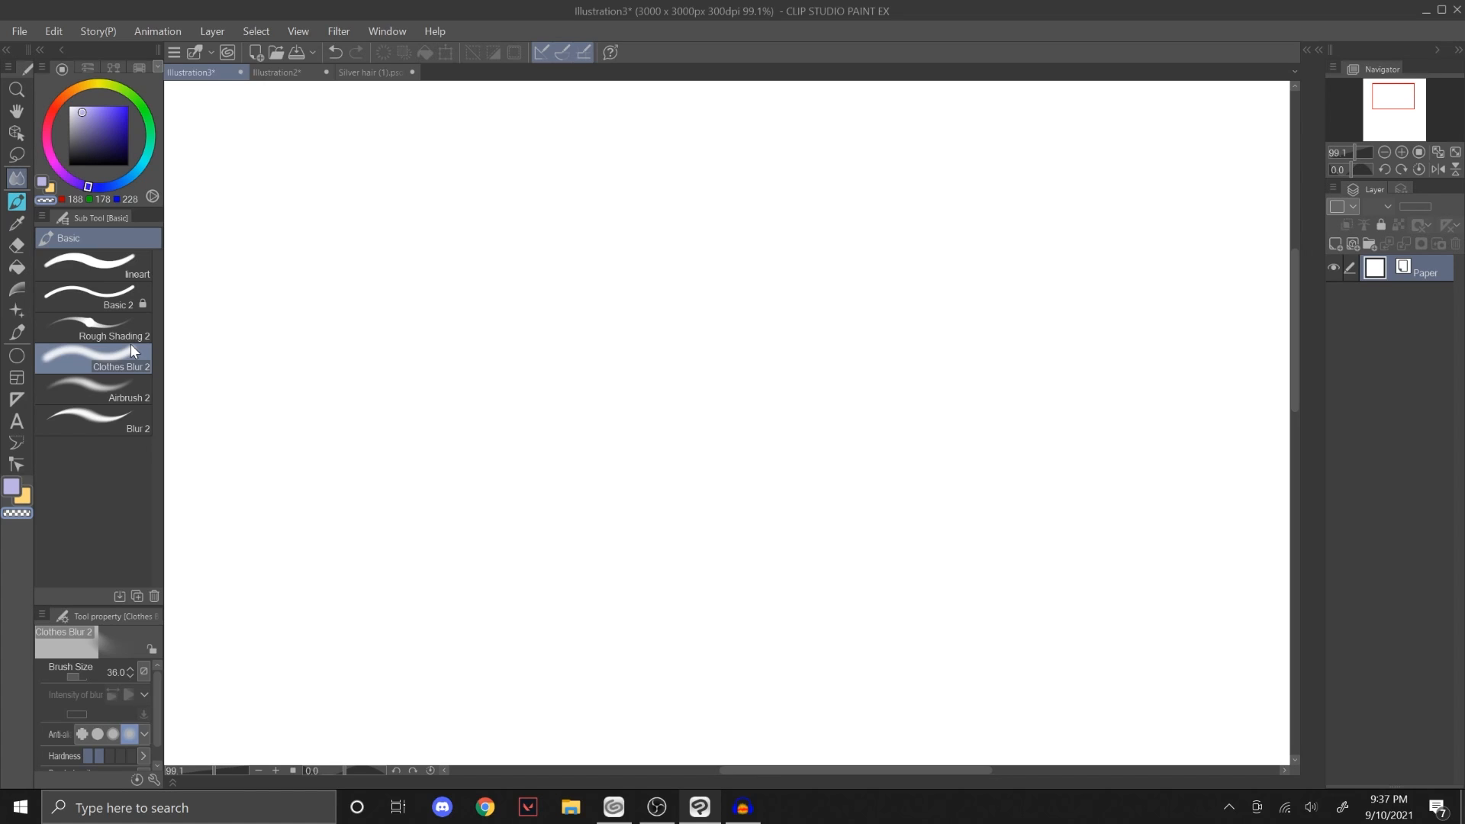
Step: Add a raster layer, set the drawing colour to black, and try long curved strokes with the Basic 2 brush, undoing each
left_click(125, 290)
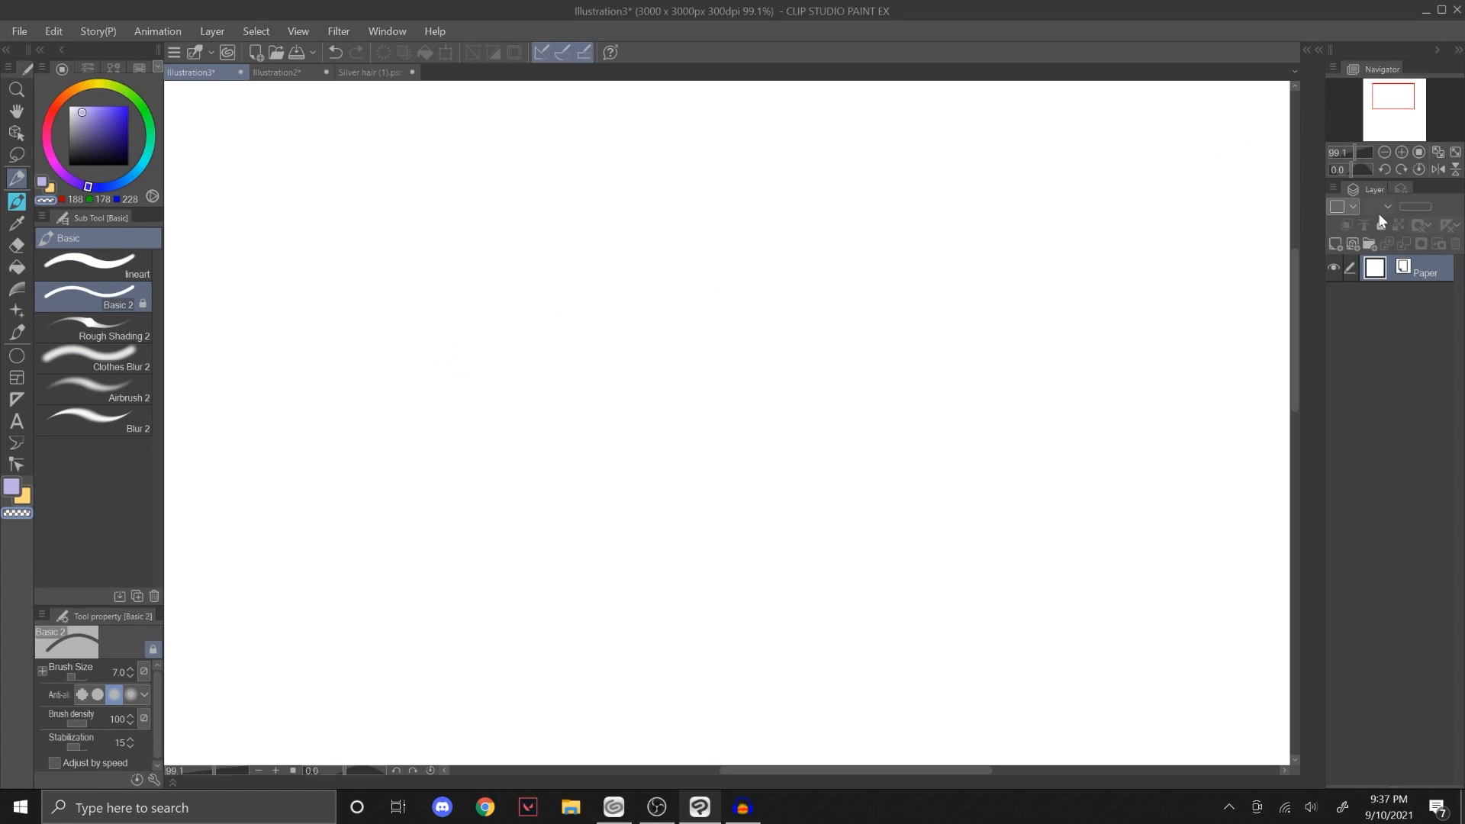
left_click(1336, 244)
left_click(88, 165)
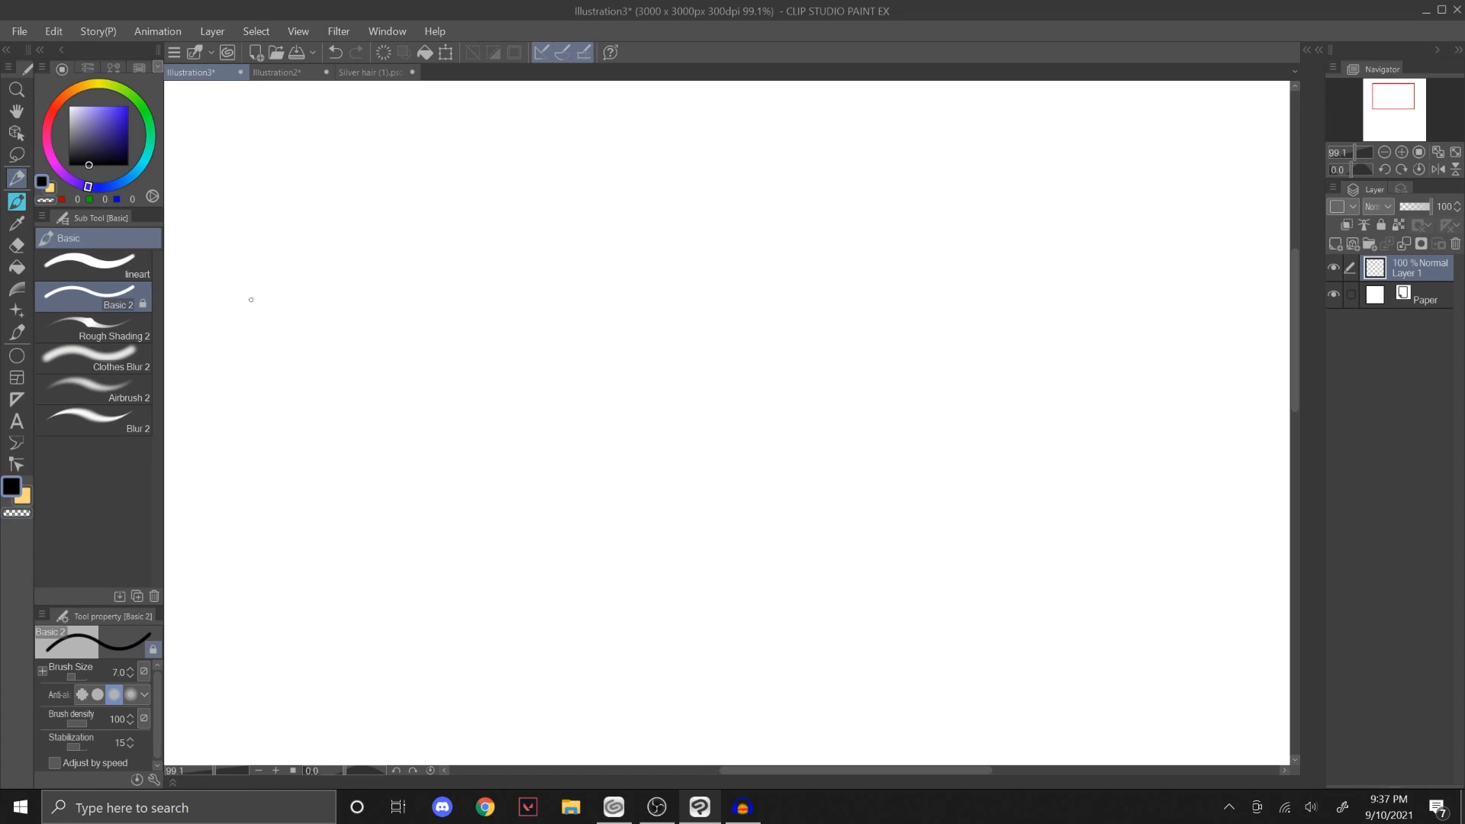
left_click_drag(446, 476, 954, 650)
key("ctrl+z")
mouse_move(313, 386)
left_mouse_down()
mouse_move(415, 336)
mouse_move(517, 605)
mouse_move(894, 419)
left_mouse_up()
key("ctrl+z")
mouse_move(362, 373)
left_mouse_down()
mouse_move(407, 328)
mouse_move(542, 546)
mouse_move(936, 600)
left_mouse_up()
key("ctrl+z")
Step: Switch to the Sketch brush in the Main pencil group and reduce its size to 50.8
left_click(17, 201)
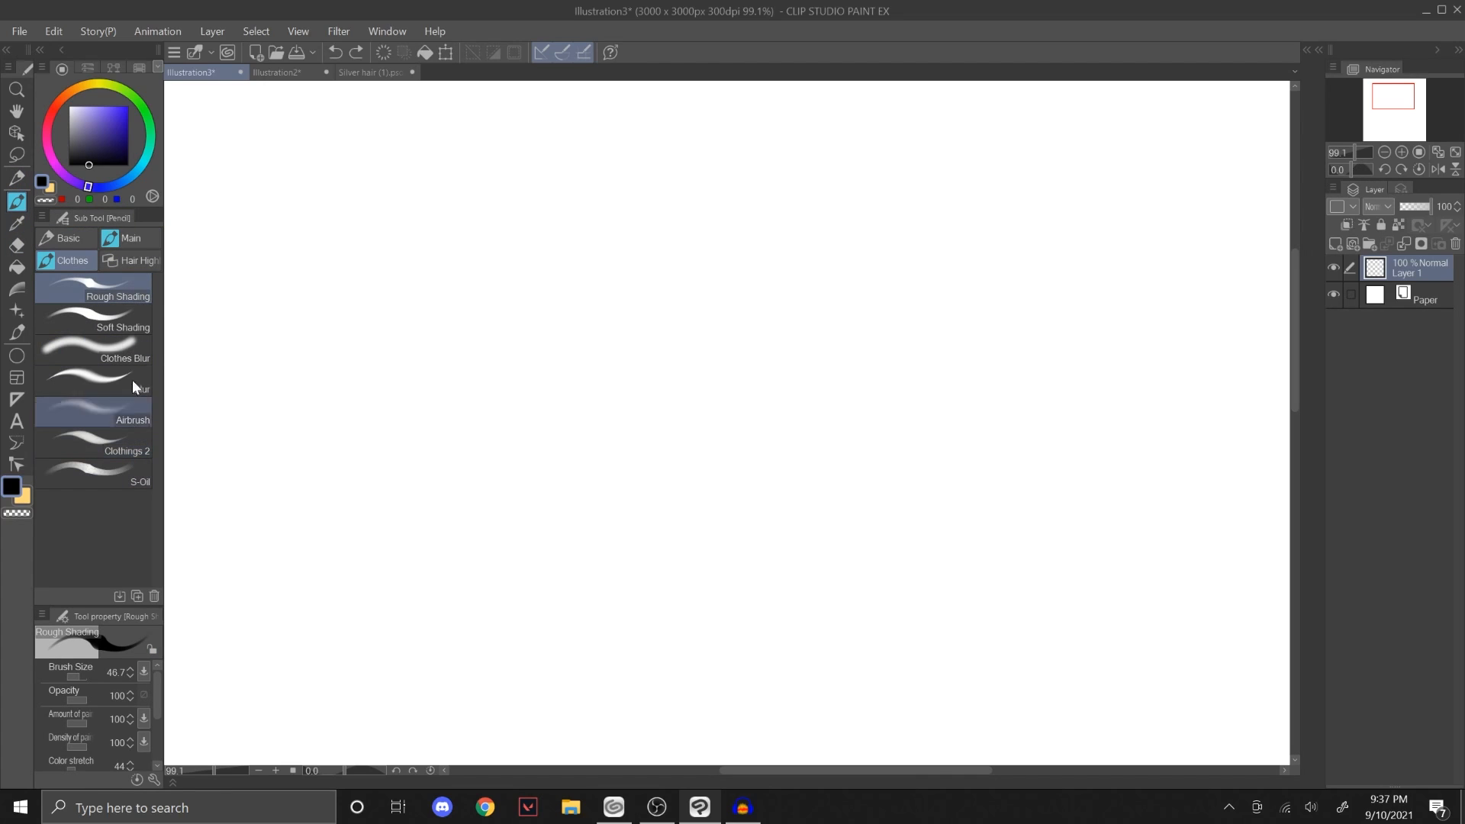
left_click(131, 238)
left_click(114, 505)
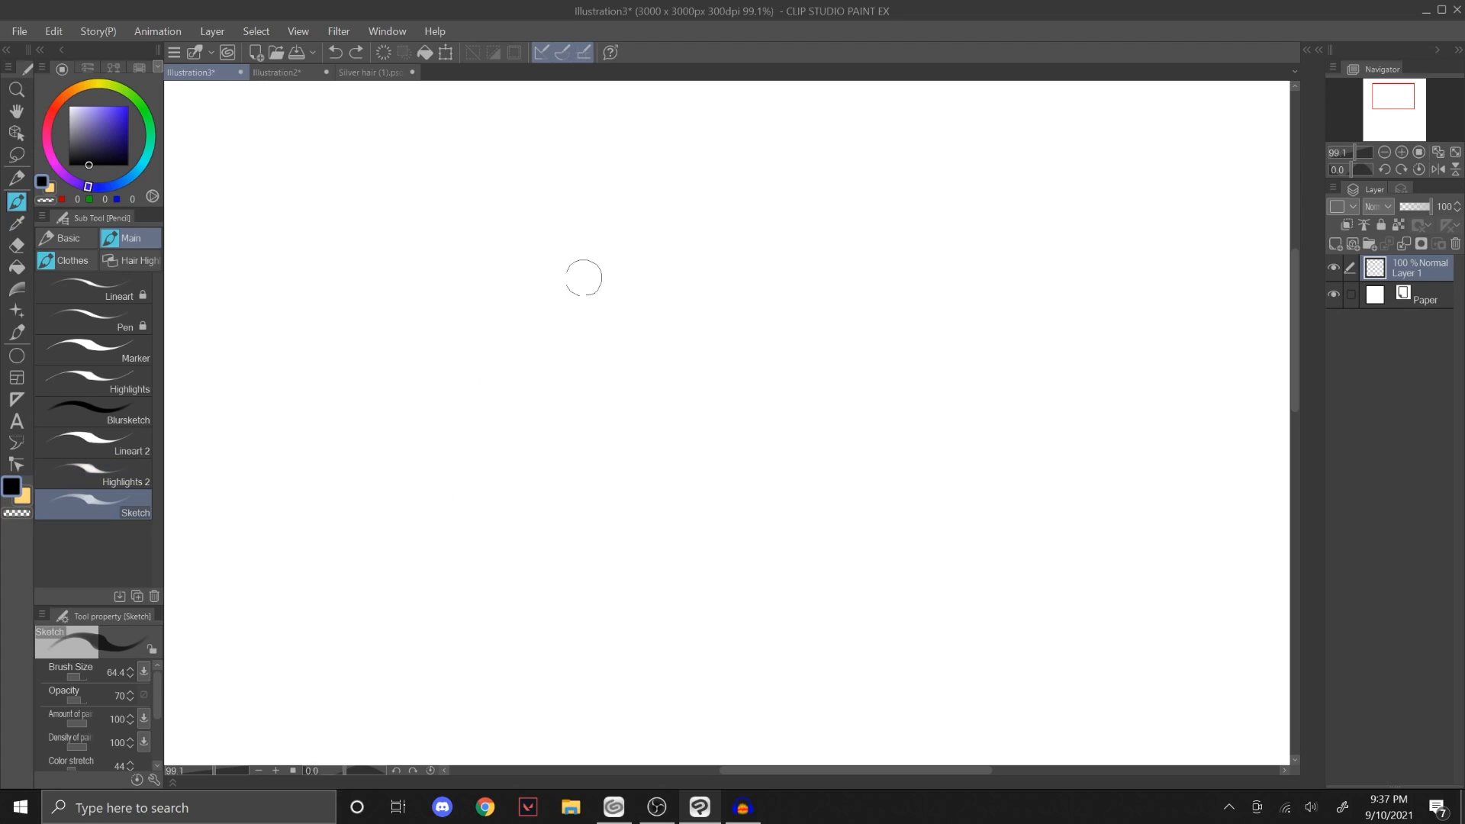
key("bracketleft")
left_click_drag(625, 254, 471, 397)
left_click_drag(551, 301, 496, 561)
left_click_drag(467, 404, 572, 646)
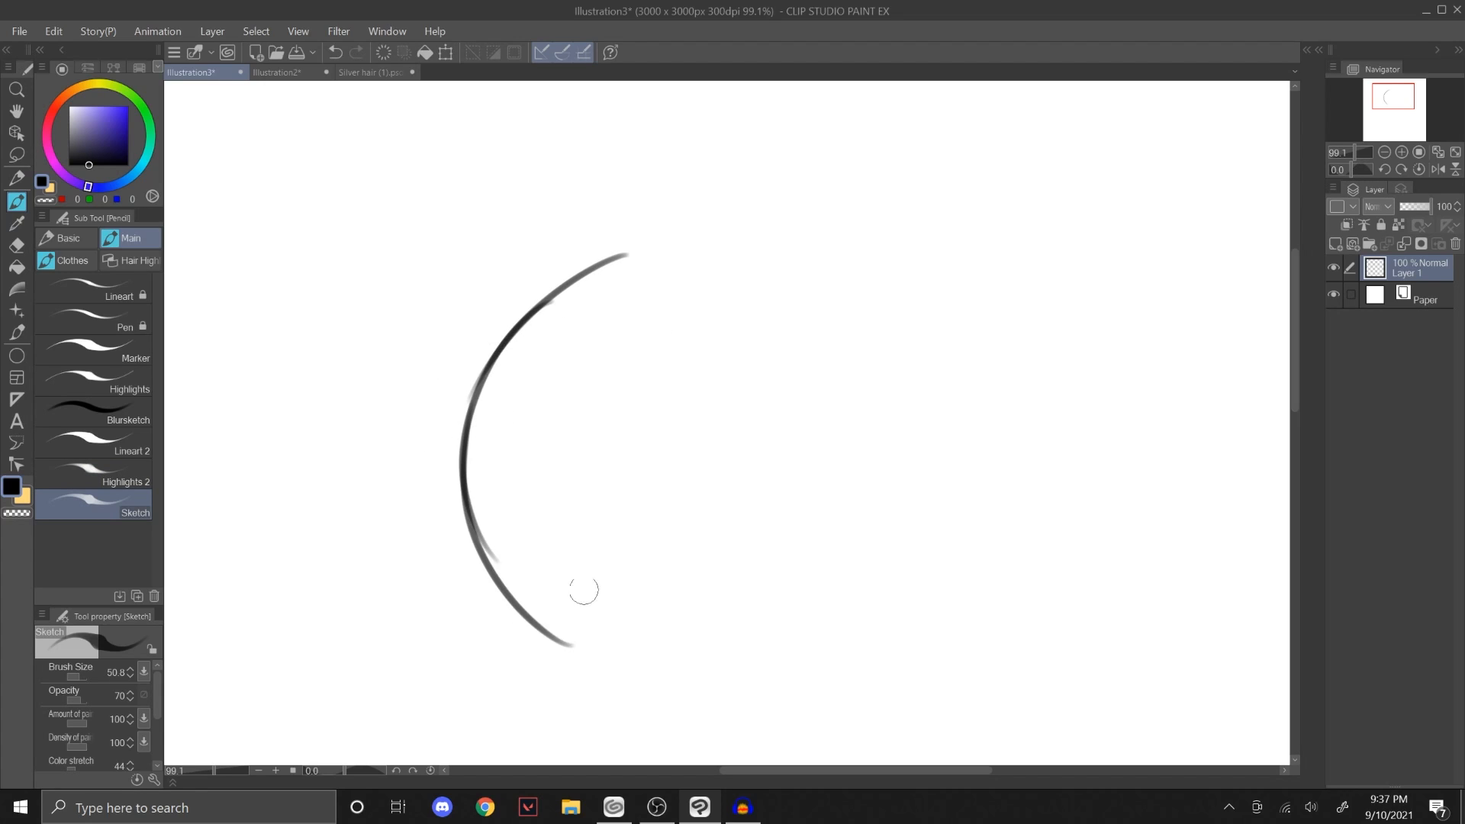
key("ctrl+z")
key("ctrl+z")
key("ctrl+y")
key("ctrl+z")
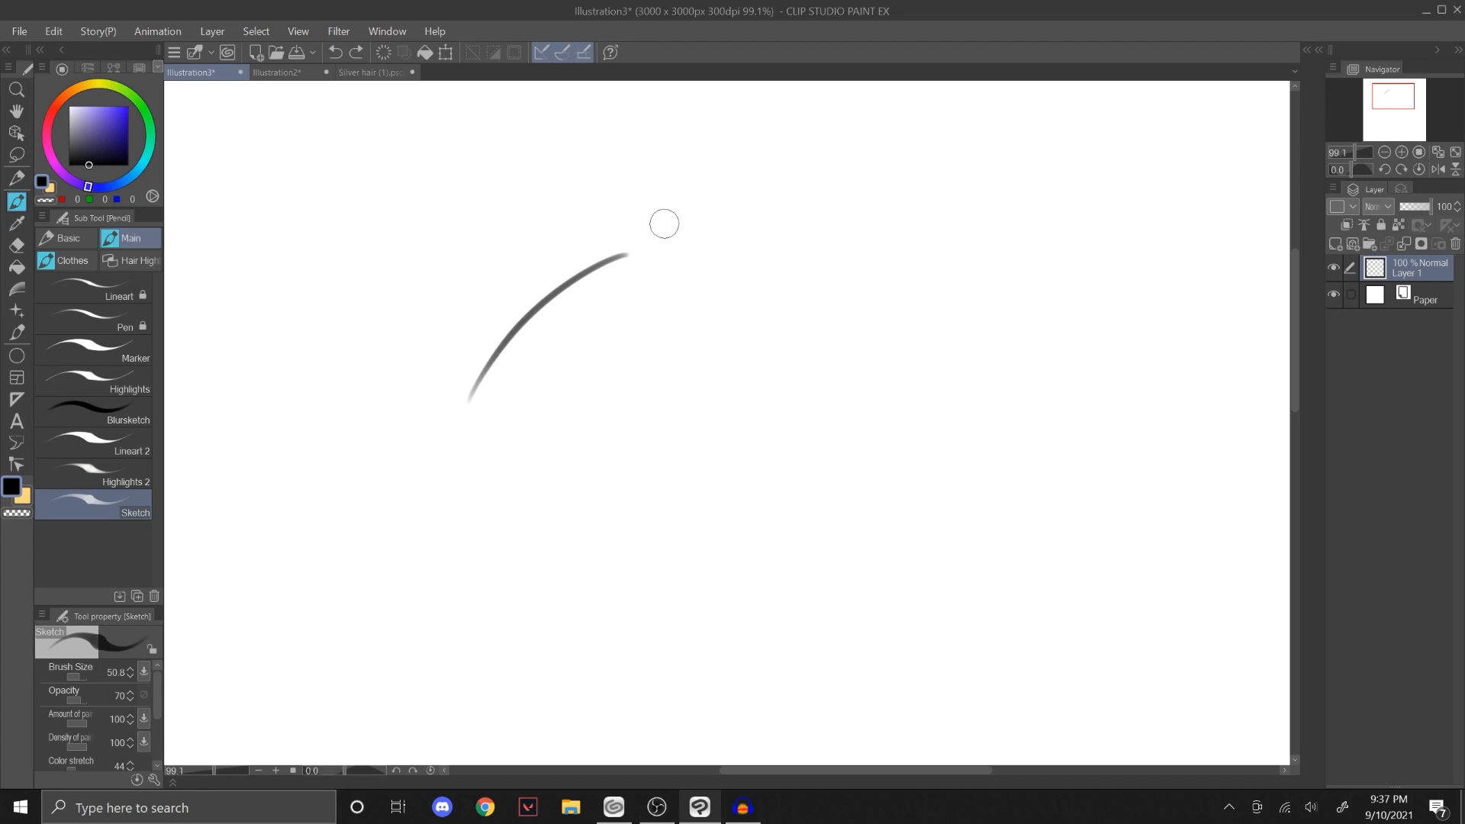
key("ctrl+z")
Step: Sketch a slightly tilted oval head outline with the Sketch brush, redrawing strokes that miss the shape
mouse_move(483, 453)
left_mouse_down()
mouse_move(613, 302)
mouse_move(739, 358)
mouse_move(756, 431)
left_mouse_up()
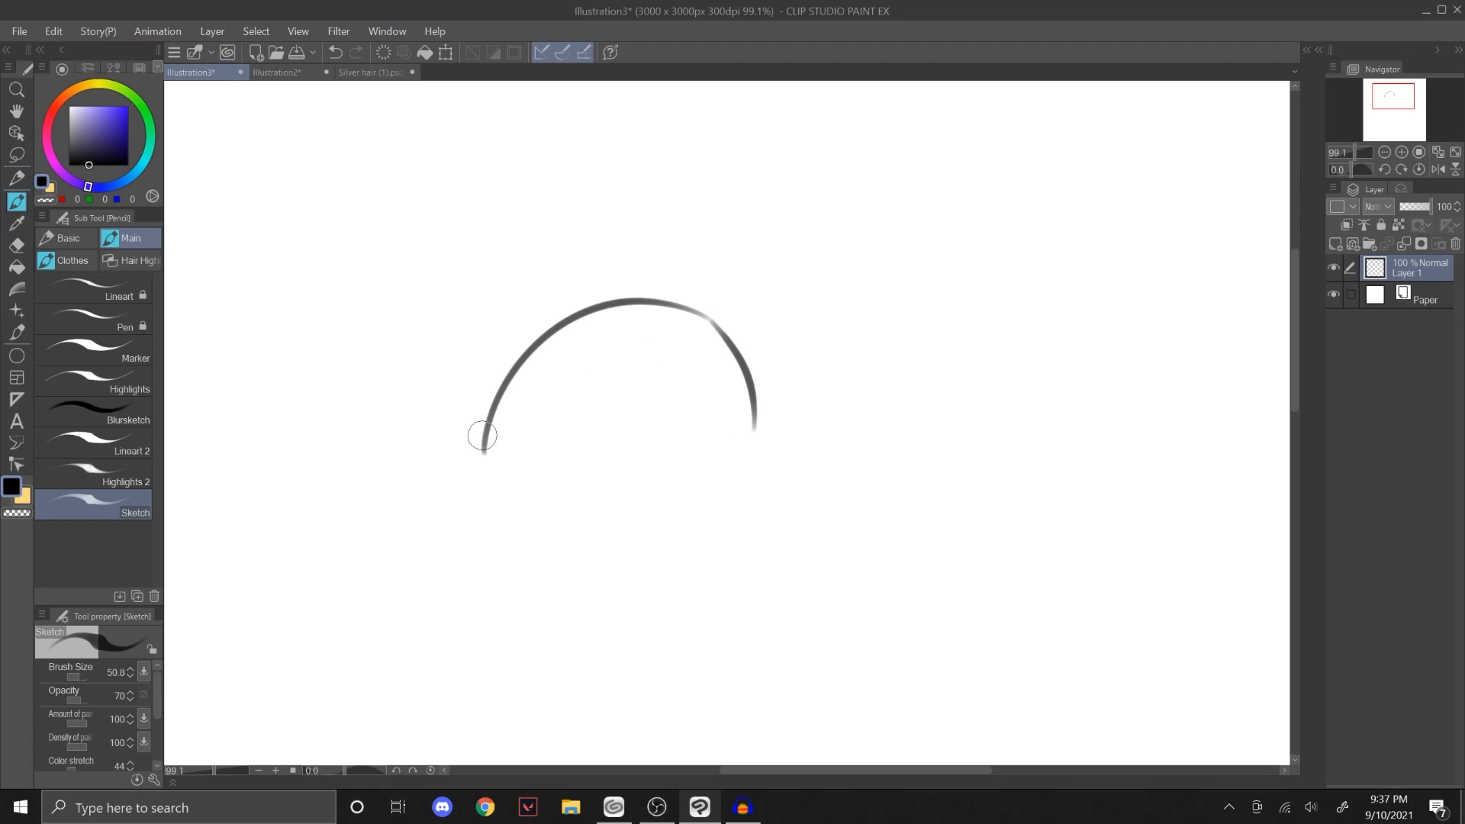
key("ctrl+z")
mouse_move(485, 456)
left_mouse_down()
mouse_move(704, 517)
mouse_move(733, 492)
mouse_move(748, 432)
mouse_move(649, 557)
left_mouse_up()
key("ctrl+z")
left_click_drag(492, 513, 495, 405)
key("ctrl+z")
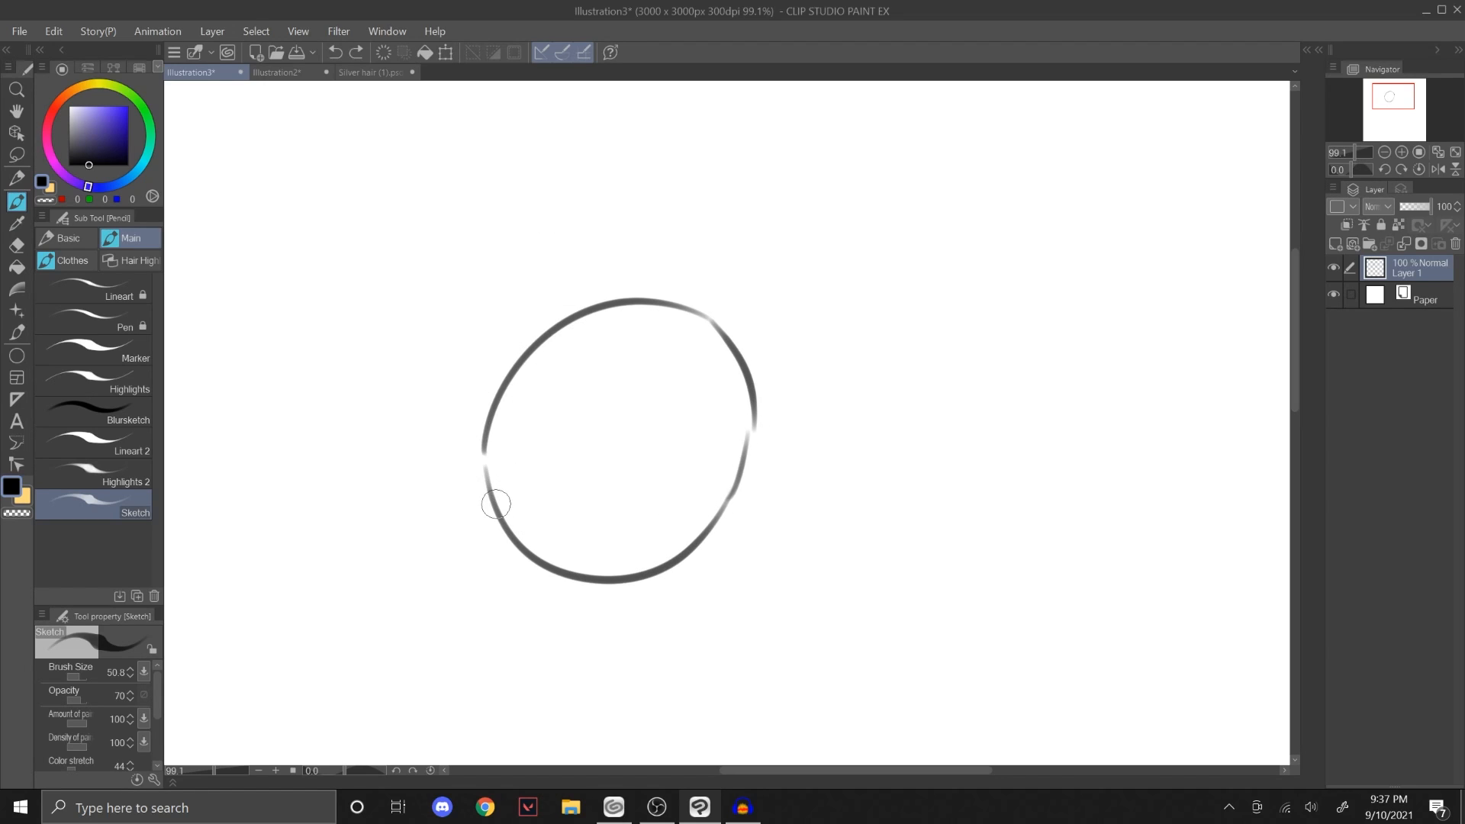
mouse_move(492, 501)
left_mouse_down()
mouse_move(486, 447)
mouse_move(509, 387)
left_mouse_up()
left_click_drag(487, 448, 521, 349)
key("ctrl+z")
key("ctrl+z")
left_click_drag(492, 500, 513, 374)
mouse_move(488, 444)
left_mouse_down()
mouse_move(515, 371)
mouse_move(623, 311)
left_mouse_up()
key("ctrl+z")
Step: Sketch two oval eyes, arched brow lines and a curved smile inside the head outline
mouse_move(526, 410)
left_mouse_down()
mouse_move(549, 379)
mouse_move(592, 409)
left_mouse_up()
mouse_move(586, 405)
left_mouse_down()
mouse_move(593, 448)
mouse_move(590, 404)
left_mouse_up()
mouse_move(662, 415)
left_mouse_down()
mouse_move(680, 399)
mouse_move(706, 458)
left_mouse_up()
left_click_drag(570, 494, 662, 489)
left_click_drag(562, 364, 622, 377)
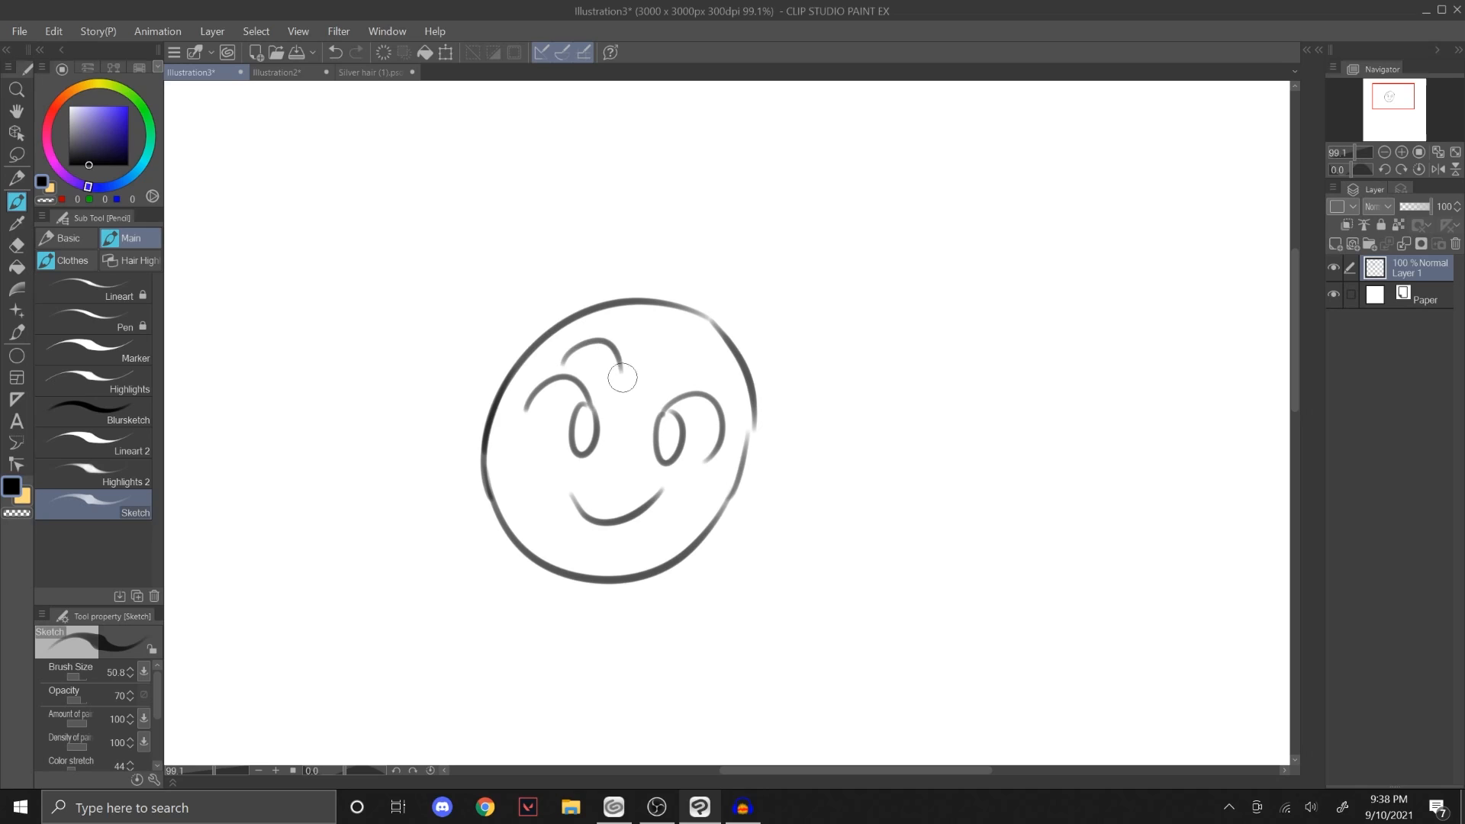
Step: Undo the most recent face strokes and delete the layer holding the sketch
key("ctrl+z")
key("ctrl+z")
key("ctrl+z")
key("ctrl+z")
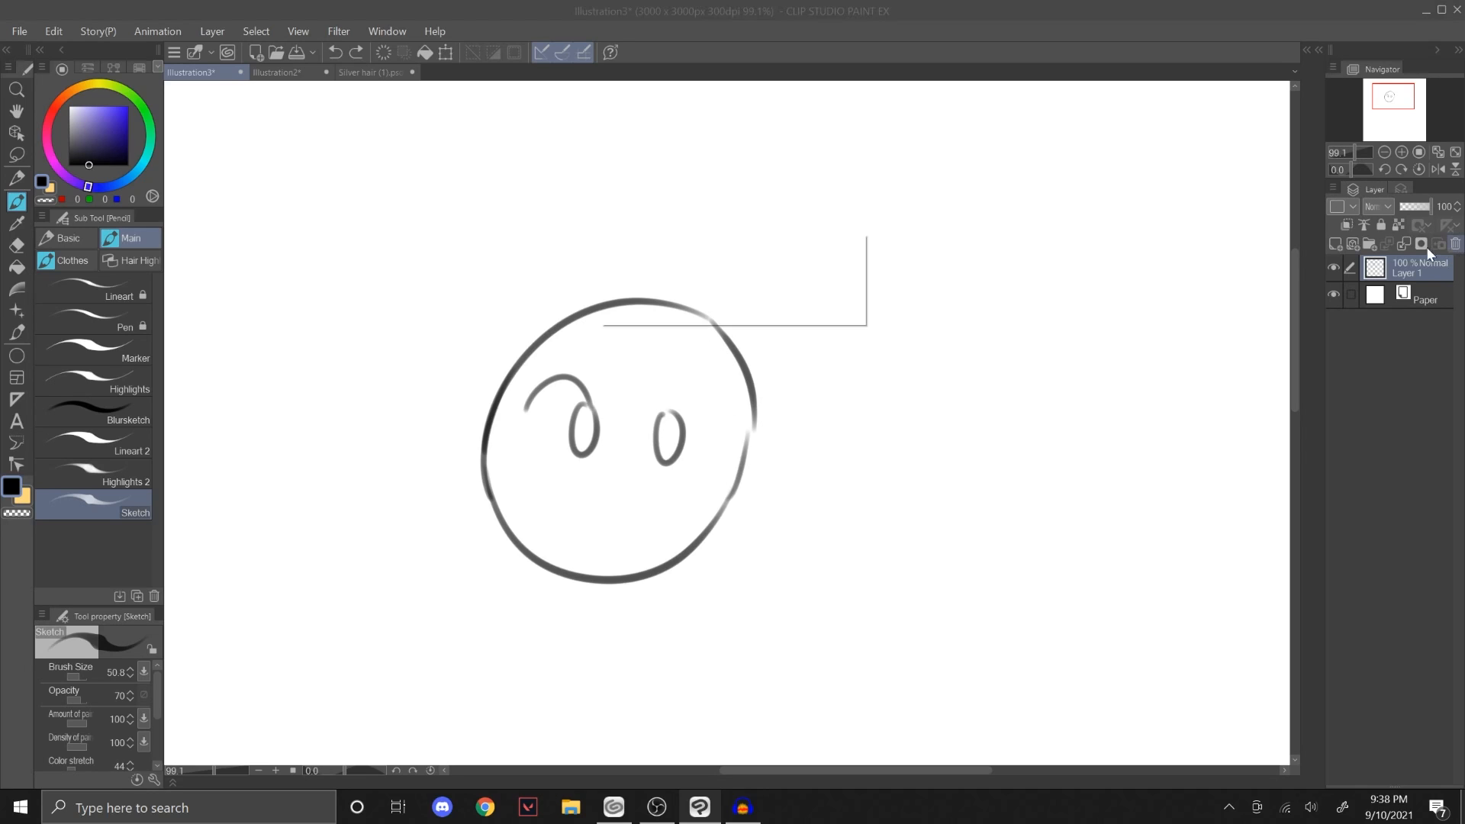
left_click(758, 309)
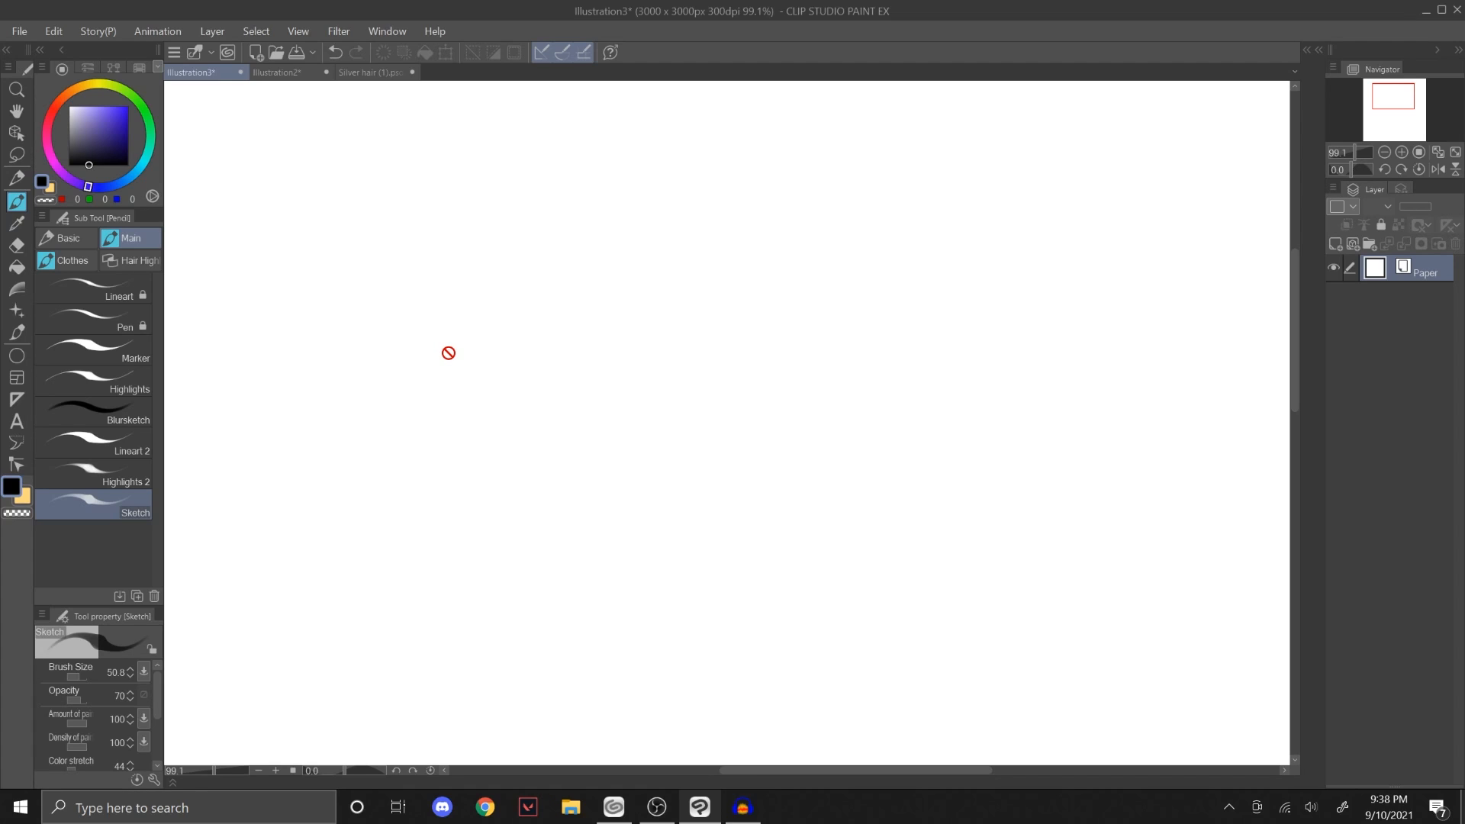
Step: Try the Basic brush with an S-shaped stroke over the restored face sketch and delete that layer
left_click(69, 237)
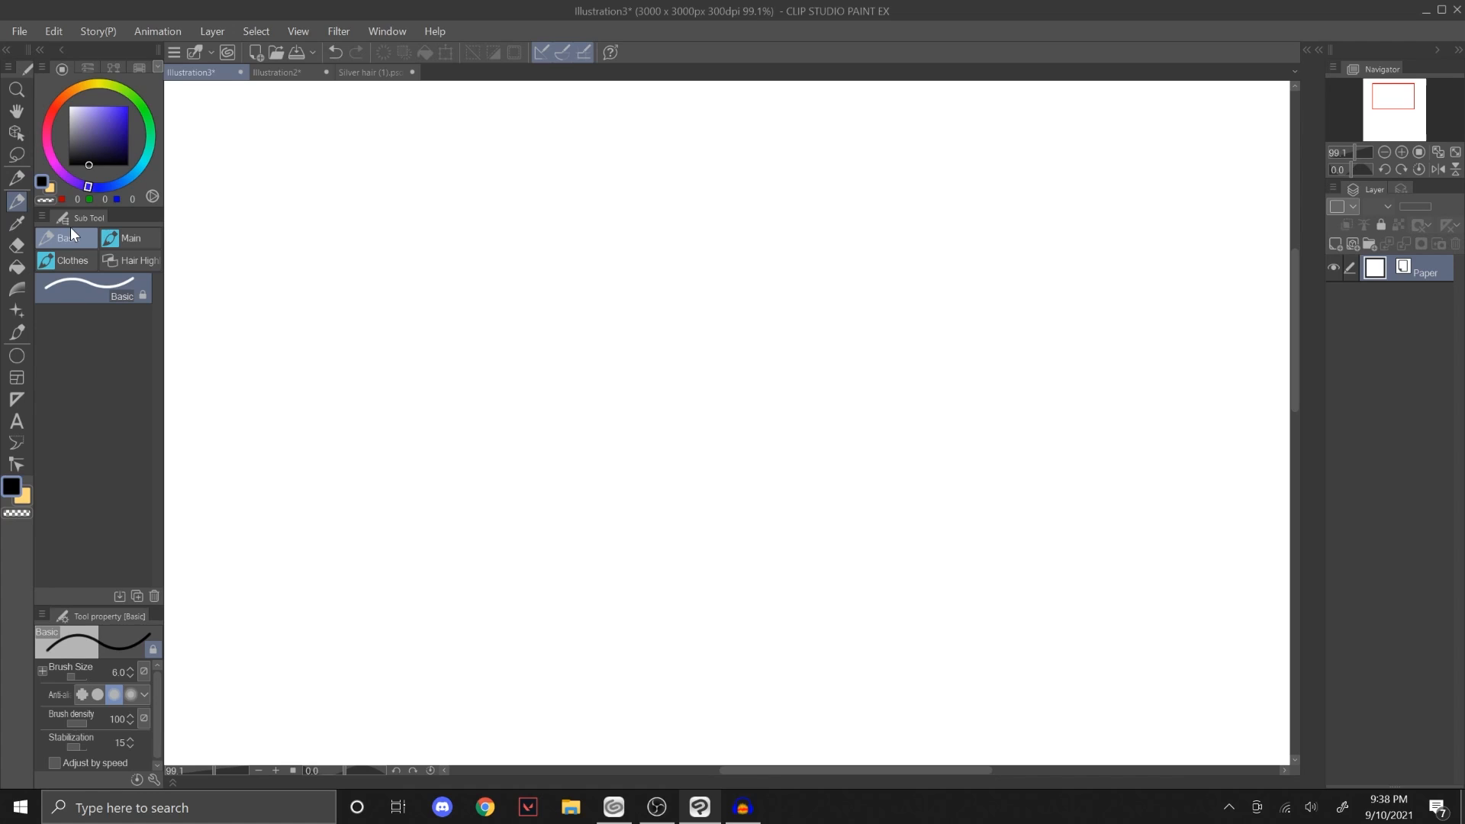
key("ctrl+z")
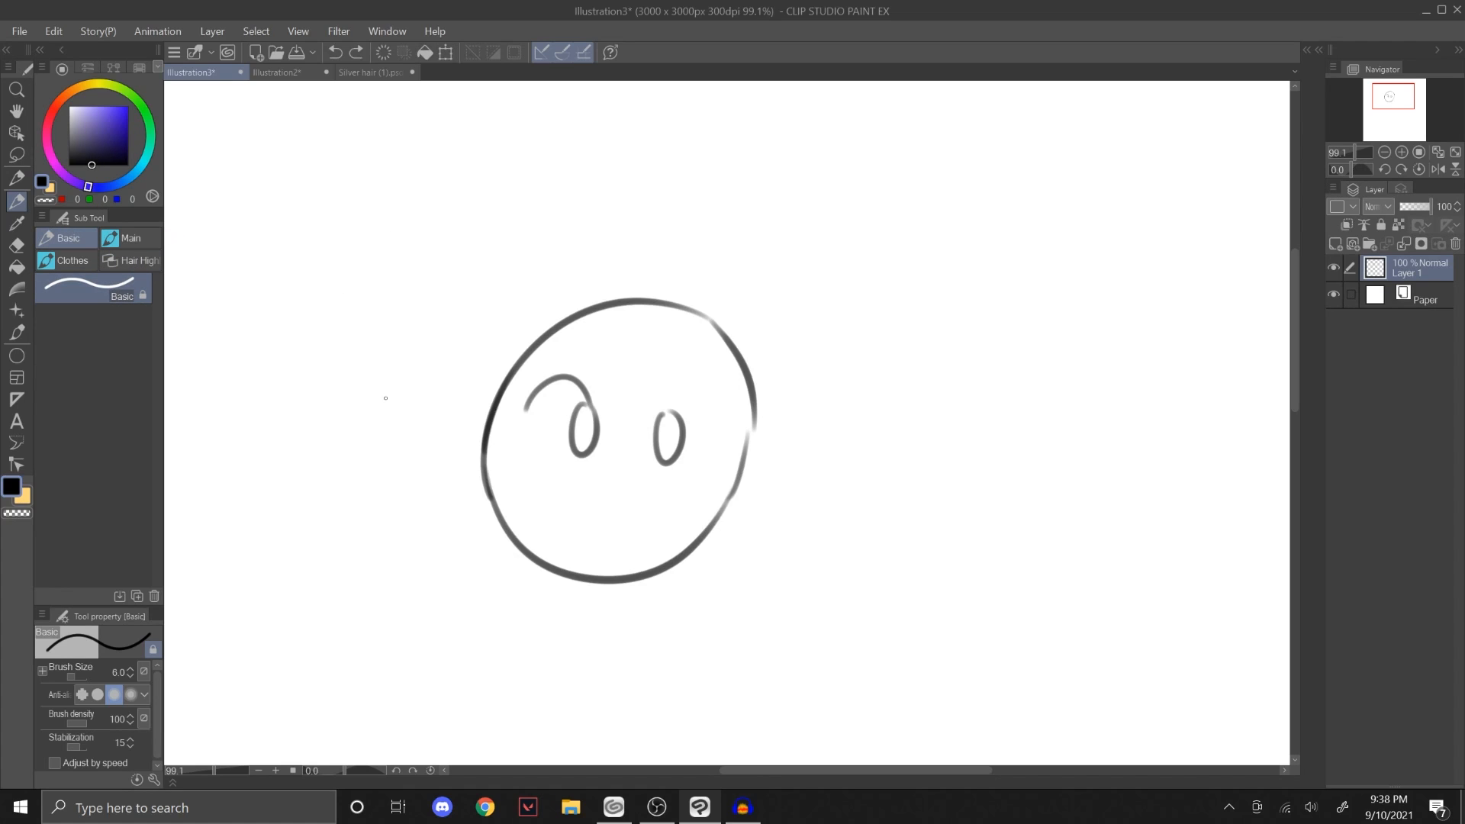
mouse_move(336, 436)
left_mouse_down()
mouse_move(501, 524)
mouse_move(913, 406)
left_mouse_up()
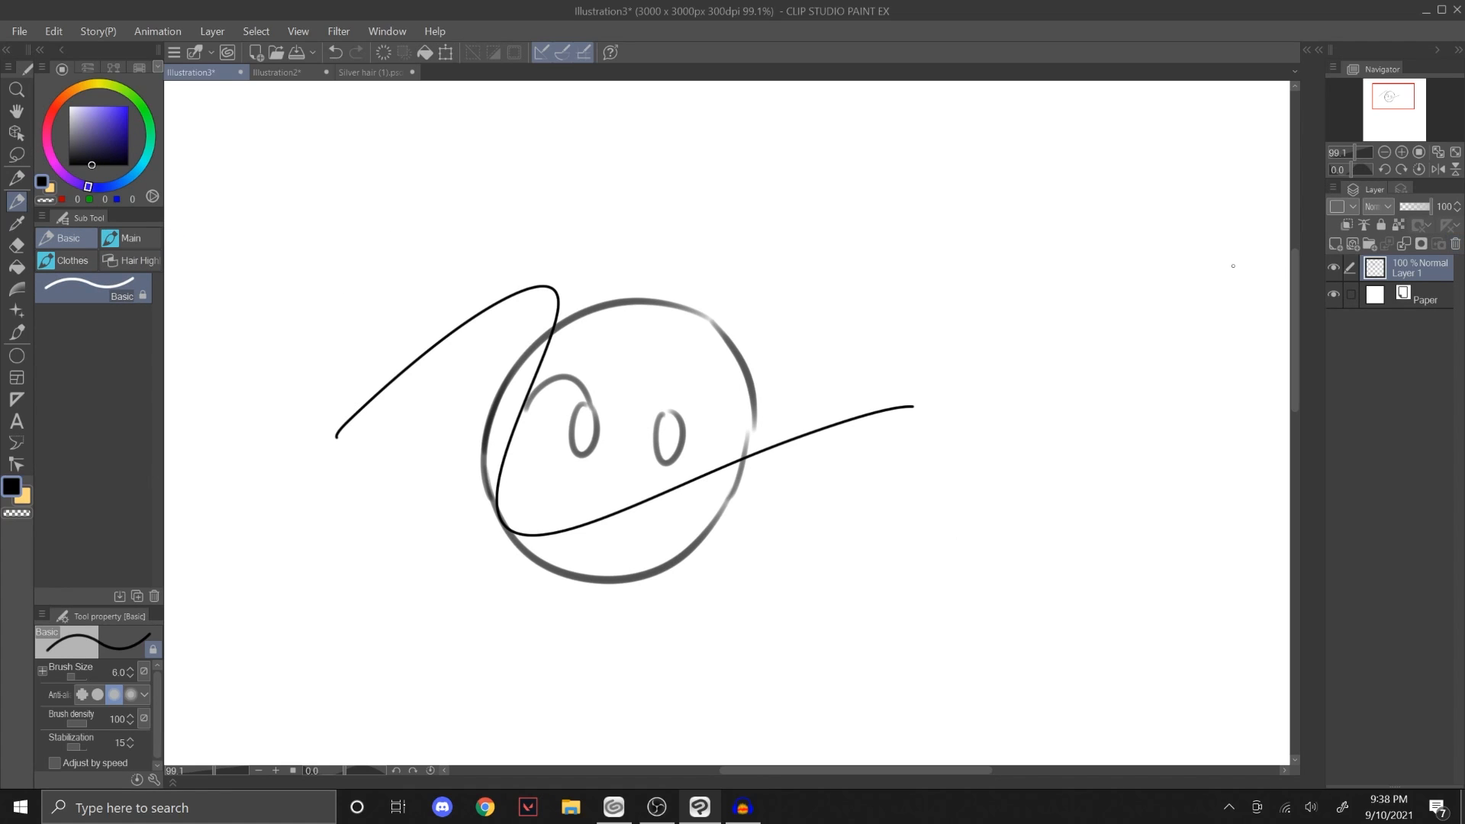
left_click(1451, 226)
left_click(745, 305)
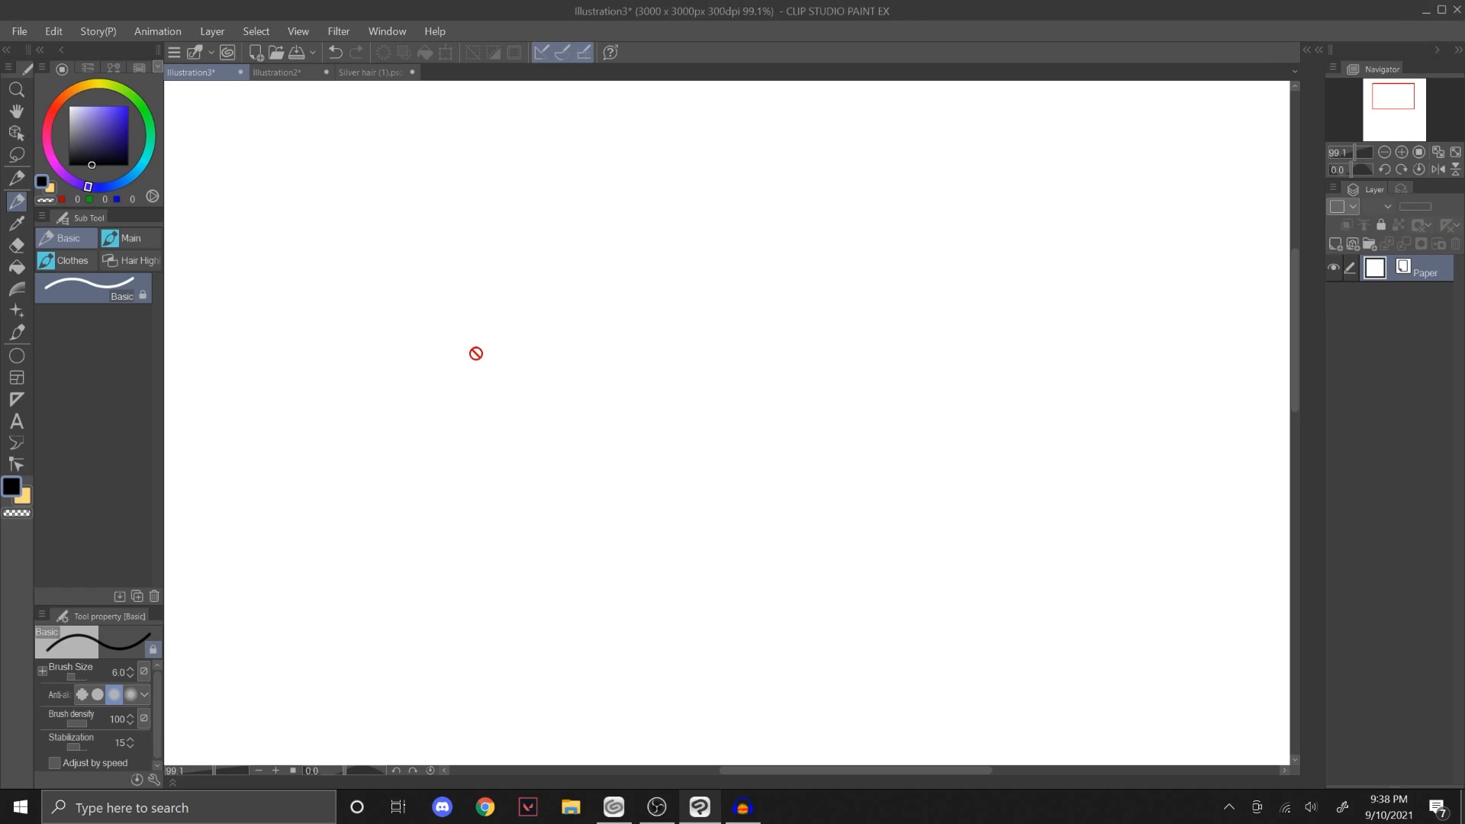
Step: Add a new raster layer and try one curved stroke on it with the Basic brush, undoing the stroke
left_click(1335, 243)
mouse_move(540, 345)
left_mouse_down()
mouse_move(702, 215)
mouse_move(747, 355)
mouse_move(1095, 447)
left_mouse_up()
key("ctrl+z")
Step: Switch to the Basic 2 brush and test strokes at sizes up to 12.8, undoing each one
left_click(19, 180)
left_click(140, 267)
left_click(145, 290)
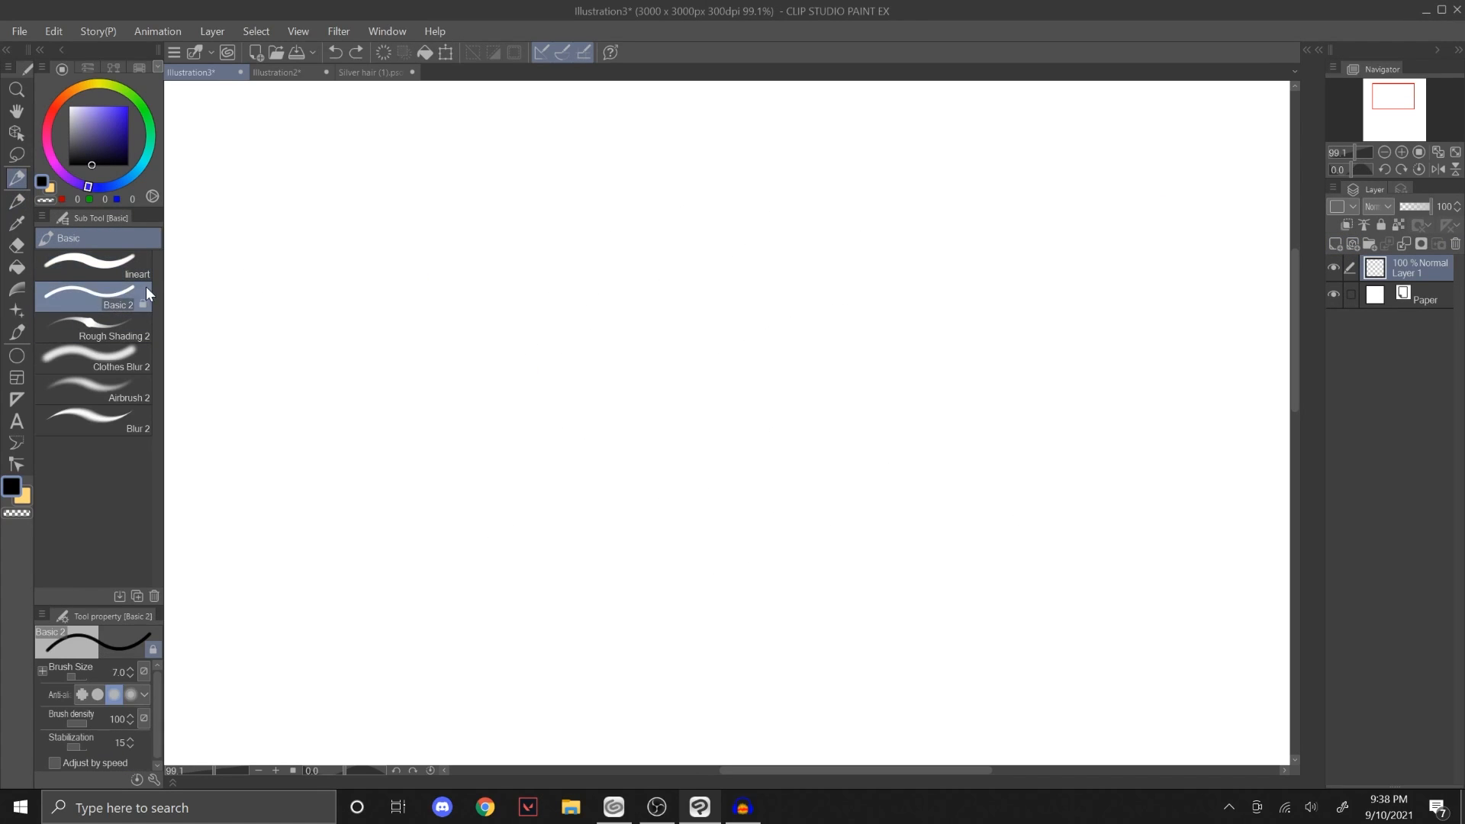
mouse_move(296, 326)
left_mouse_down()
mouse_move(360, 484)
mouse_move(794, 501)
left_mouse_up()
key("ctrl+z")
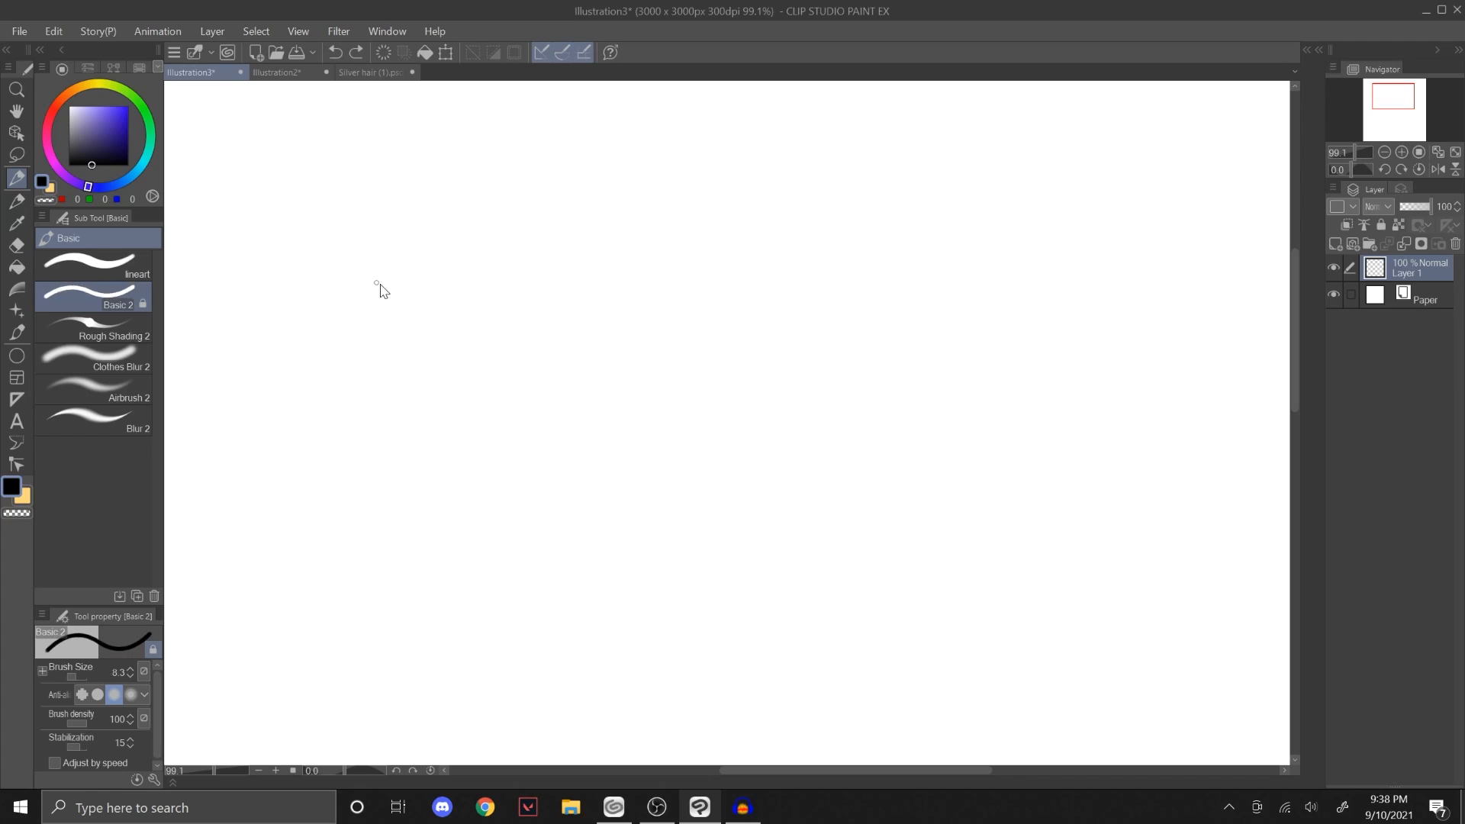
mouse_move(342, 316)
left_mouse_down()
mouse_move(404, 418)
mouse_move(1030, 573)
mouse_move(1100, 547)
left_mouse_up()
key("ctrl+z")
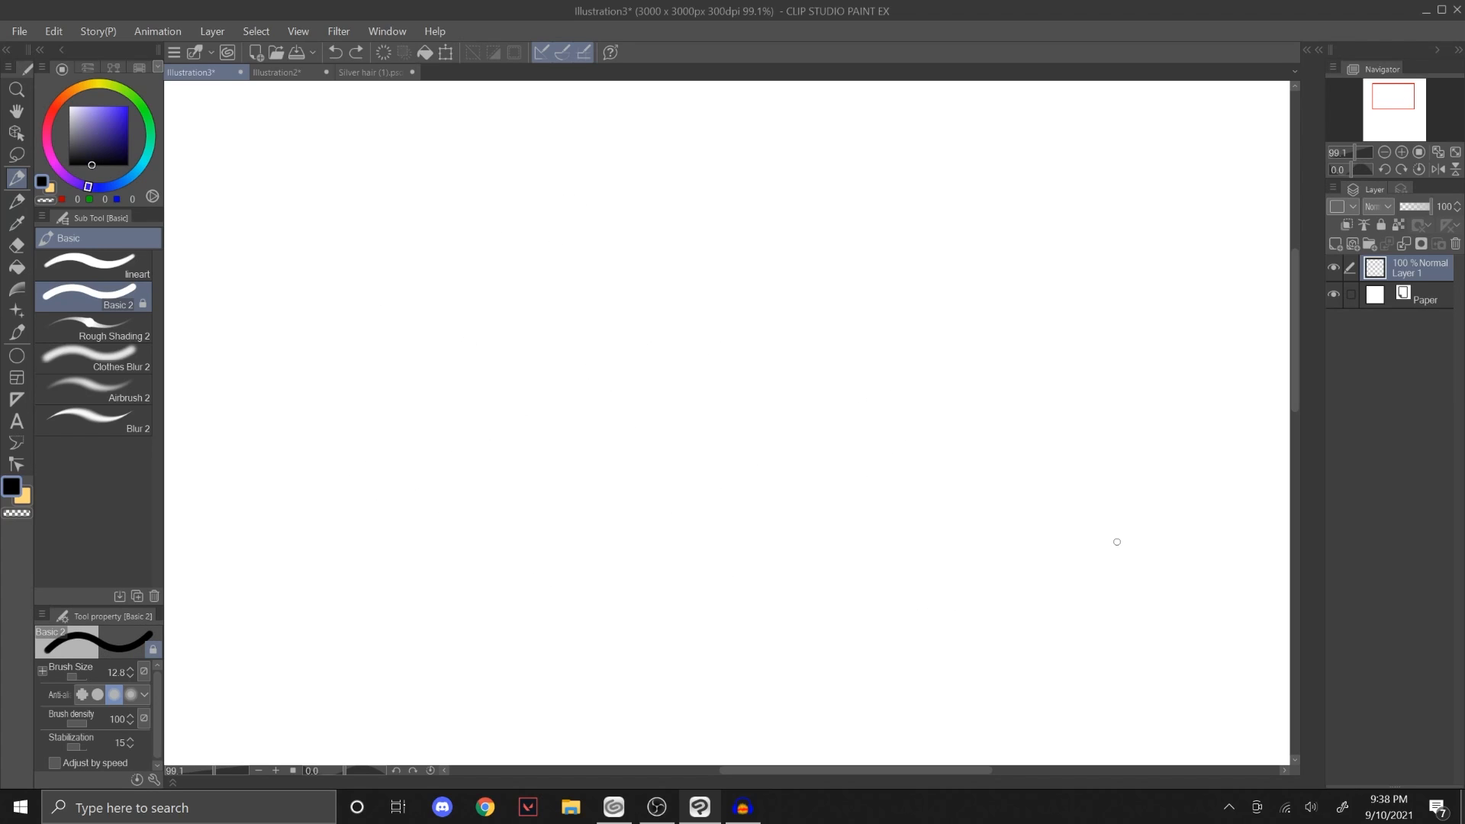
mouse_move(360, 268)
left_mouse_down()
mouse_move(585, 203)
mouse_move(351, 272)
left_mouse_up()
key("ctrl+z")
Step: Draw a tilted cylinder outline with Basic 2 at size 6.1: an elliptical opening, two long sides and a rounded end
key("bracketleft")
mouse_move(575, 271)
left_mouse_down()
mouse_move(598, 278)
mouse_move(602, 259)
mouse_move(587, 257)
left_mouse_up()
key("ctrl+z")
key("ctrl+z")
key("ctrl+z")
mouse_move(506, 333)
left_mouse_down()
mouse_move(671, 483)
mouse_move(697, 427)
left_mouse_up()
Step: Draw two curved contour bands across the cylinder's body
key("ctrl+z")
left_click_drag(670, 483, 705, 420)
key("ctrl+z")
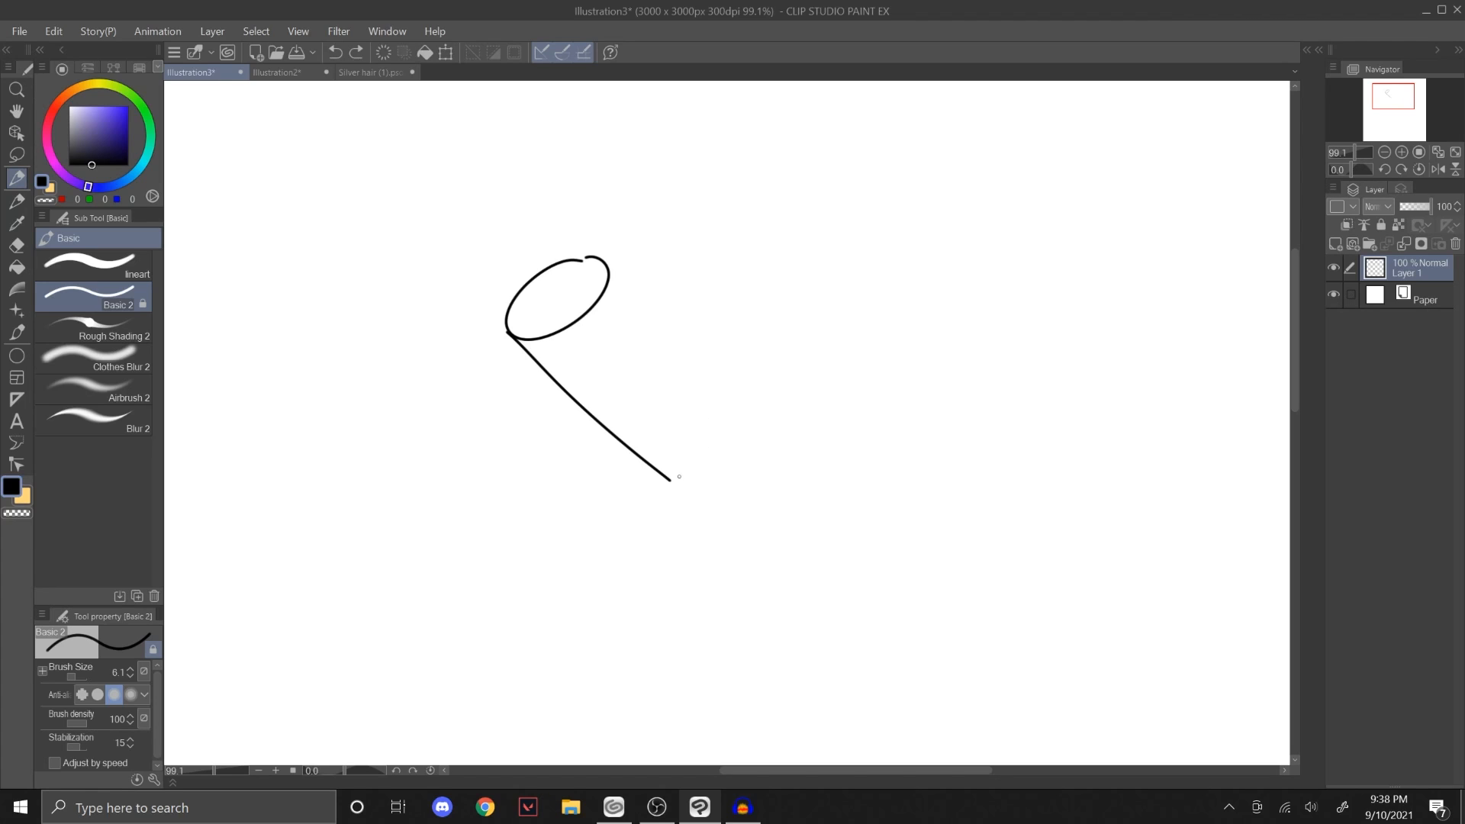
left_click_drag(671, 482, 727, 439)
left_click_drag(608, 264, 722, 421)
mouse_move(565, 390)
left_mouse_down()
mouse_move(656, 319)
mouse_move(634, 319)
left_mouse_up()
key("ctrl+z")
mouse_move(614, 430)
left_mouse_down()
mouse_move(647, 427)
mouse_move(680, 363)
left_mouse_up()
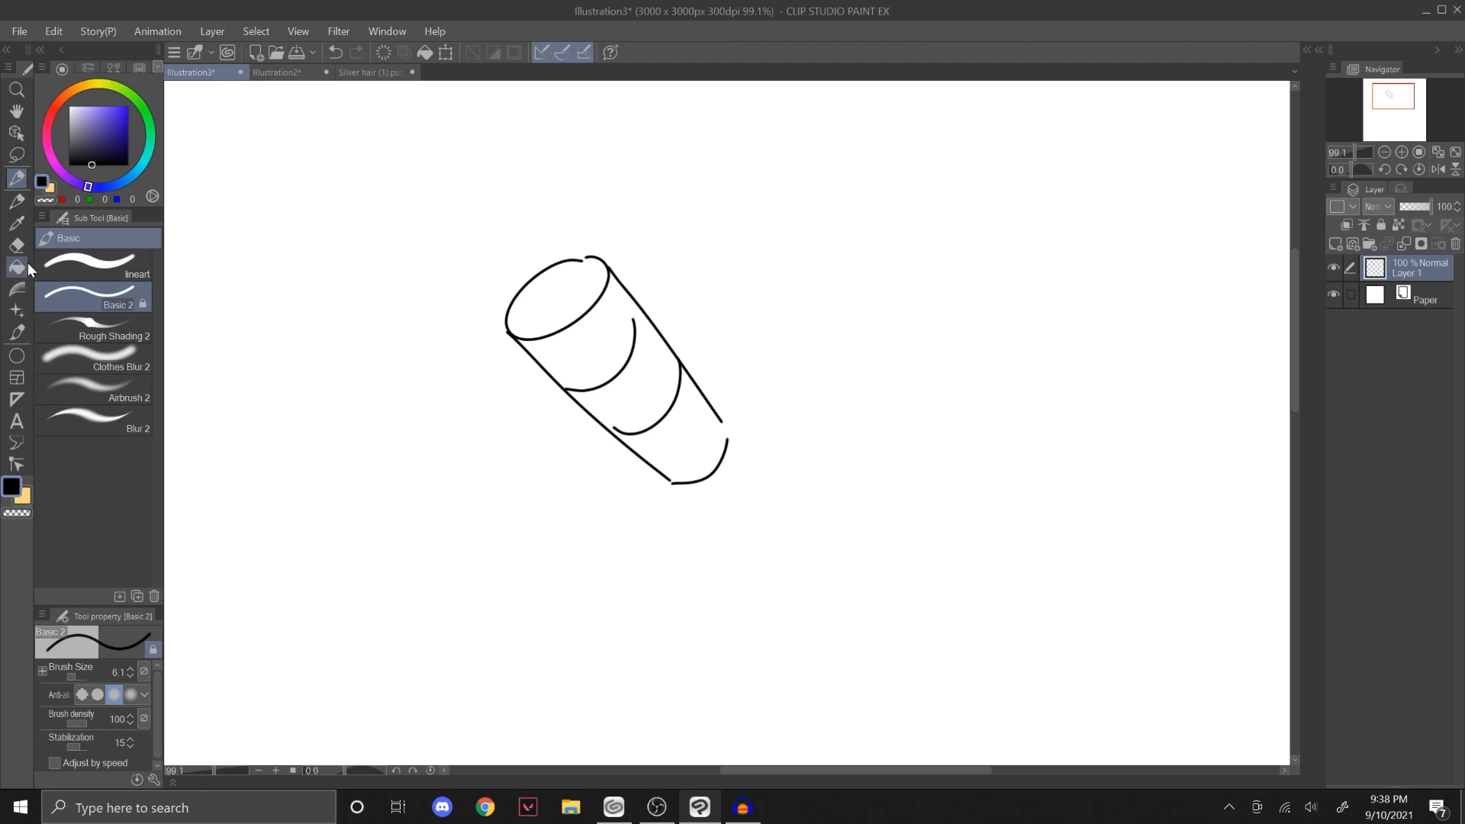
Step: Draw a second tilted cylinder with two contour bands beside the first, using the Sketch brush from the Main group
left_click(17, 202)
left_click(128, 238)
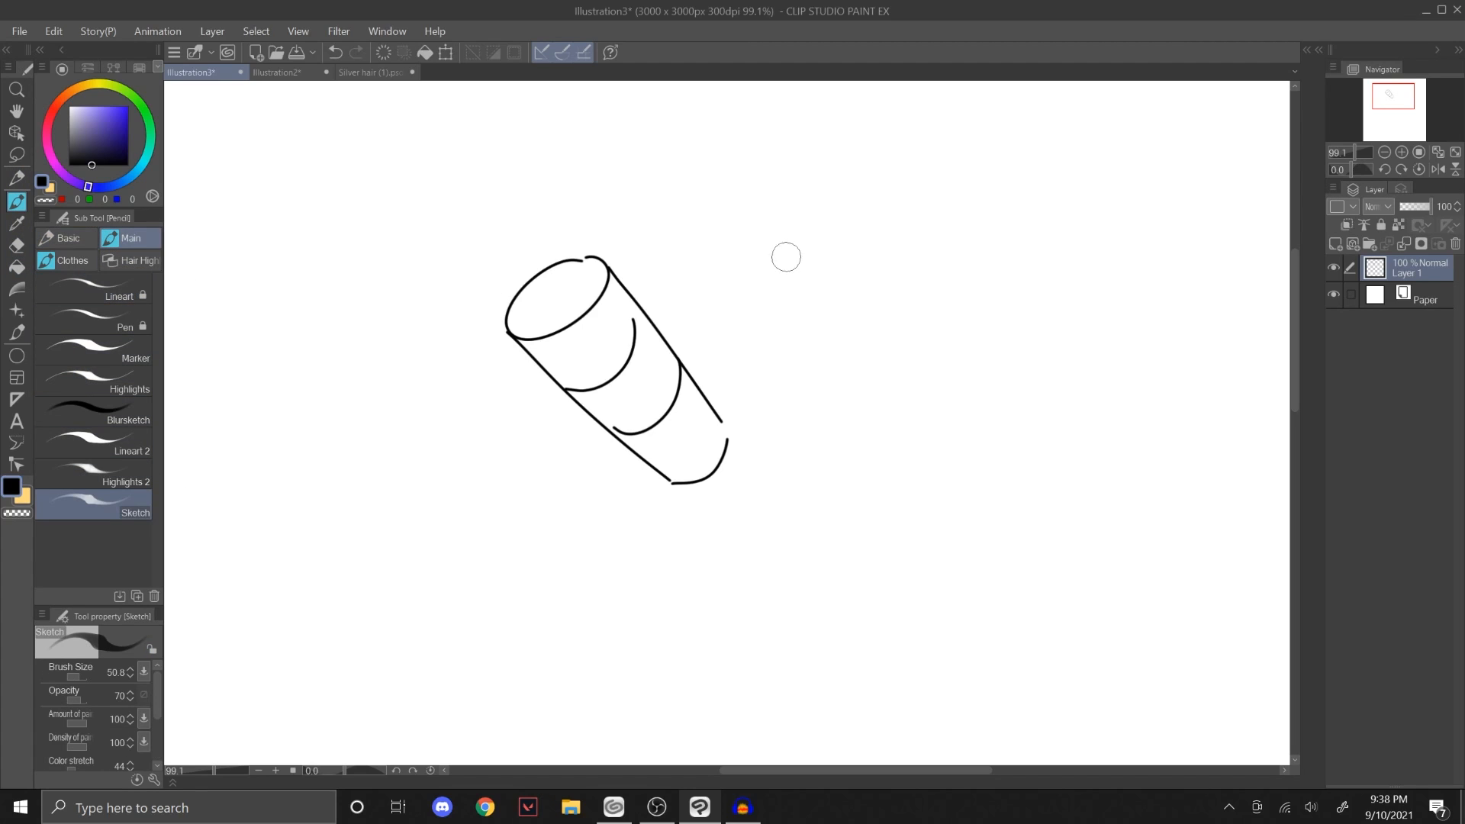
mouse_move(814, 222)
left_mouse_down()
mouse_move(746, 282)
mouse_move(812, 212)
mouse_move(837, 408)
mouse_move(848, 421)
mouse_move(882, 318)
mouse_move(916, 393)
left_mouse_up()
mouse_move(770, 321)
left_mouse_down()
mouse_move(797, 334)
mouse_move(871, 296)
left_mouse_up()
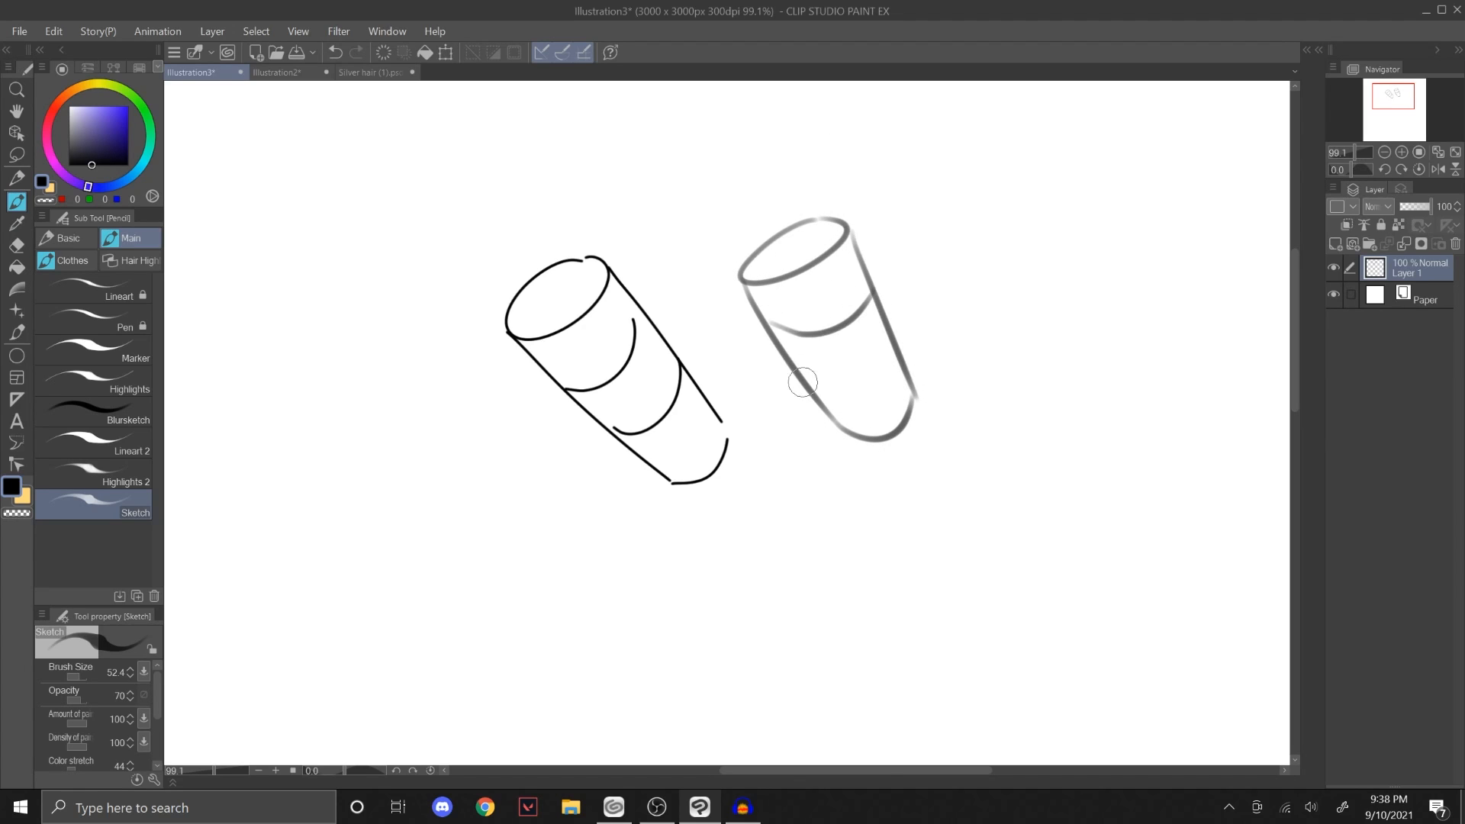
left_click_drag(803, 385, 891, 333)
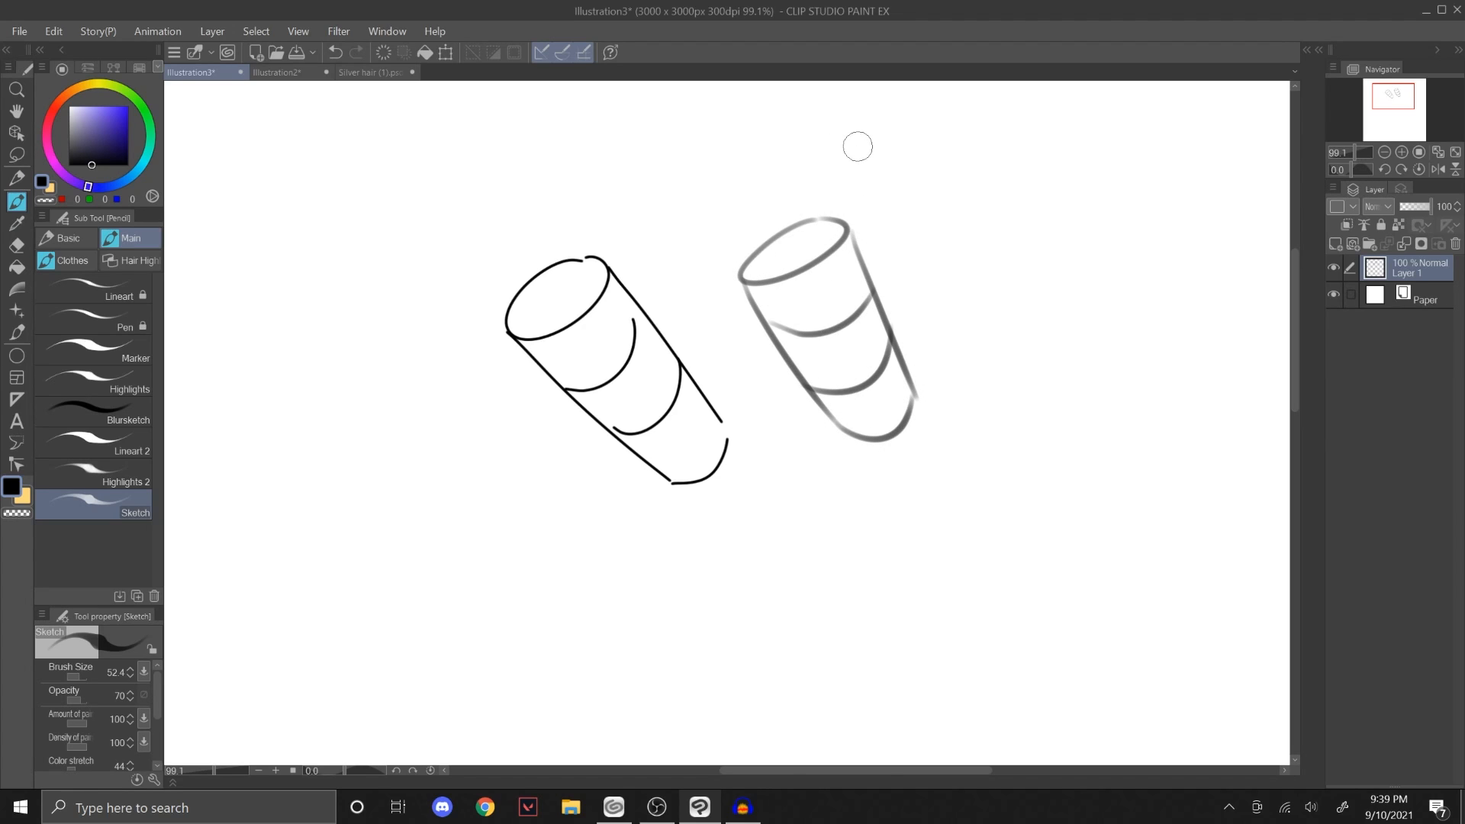
Step: Undo all strokes of both cylinders and switch back to the Basic brush
key("ctrl+z")
key("ctrl+z")
key("ctrl+z")
key("ctrl+z")
key("ctrl+z")
key("ctrl+z")
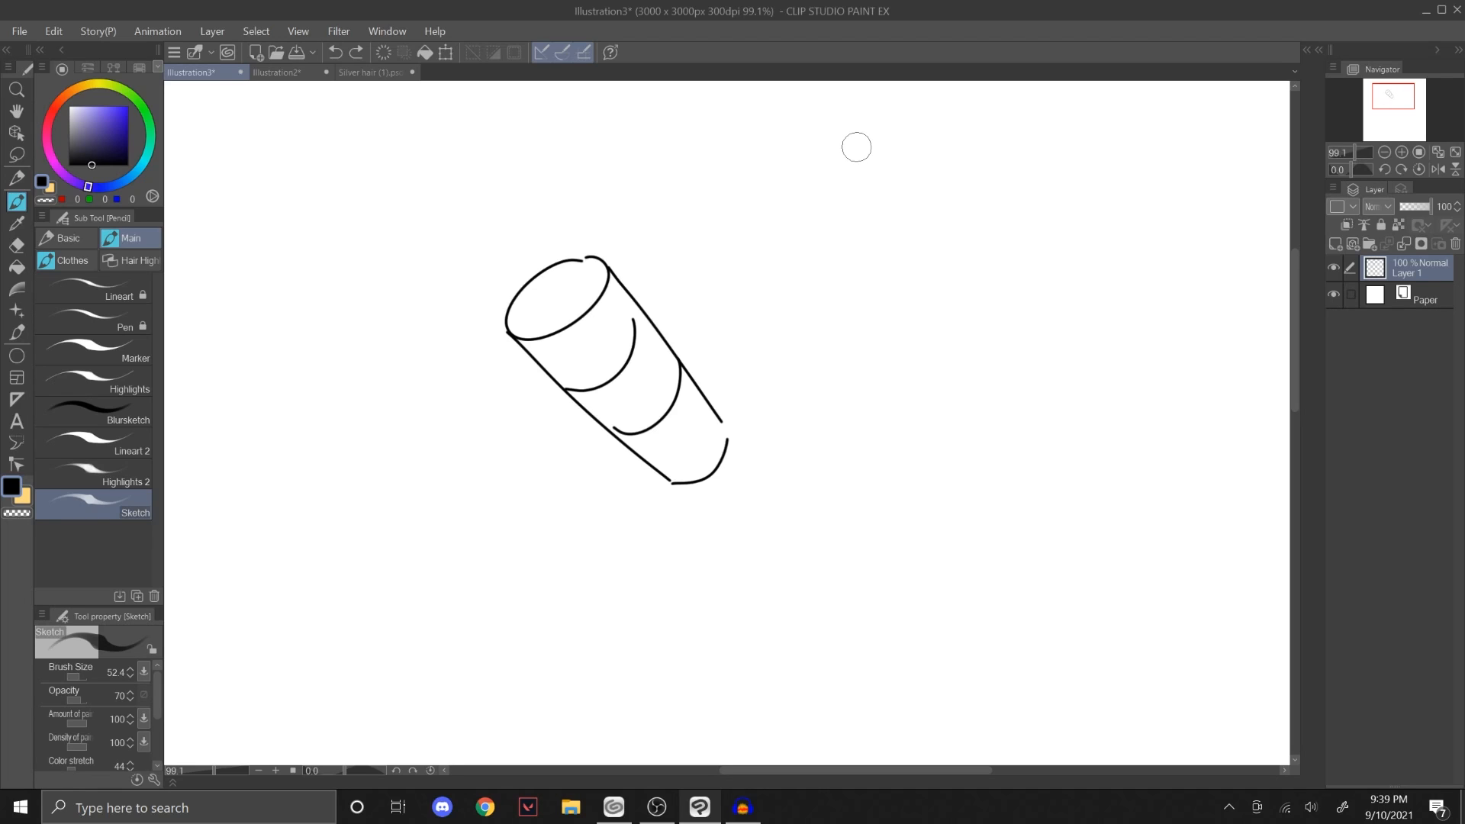
left_click(68, 238)
key("ctrl+z")
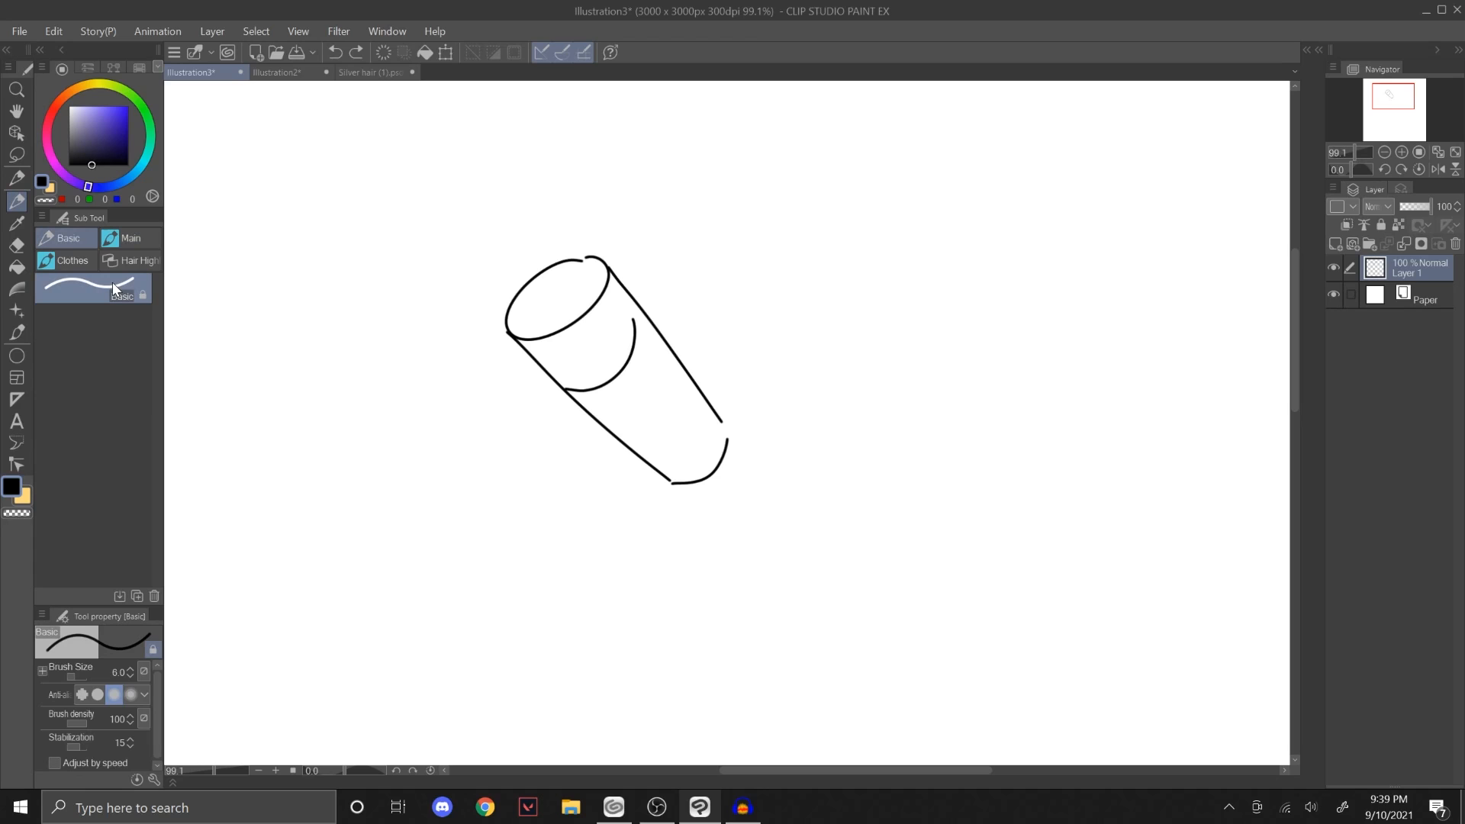
key("ctrl+z")
key("ctrl+z")
key("ctrl+z")
key("ctrl+z")
key("ctrl+z")
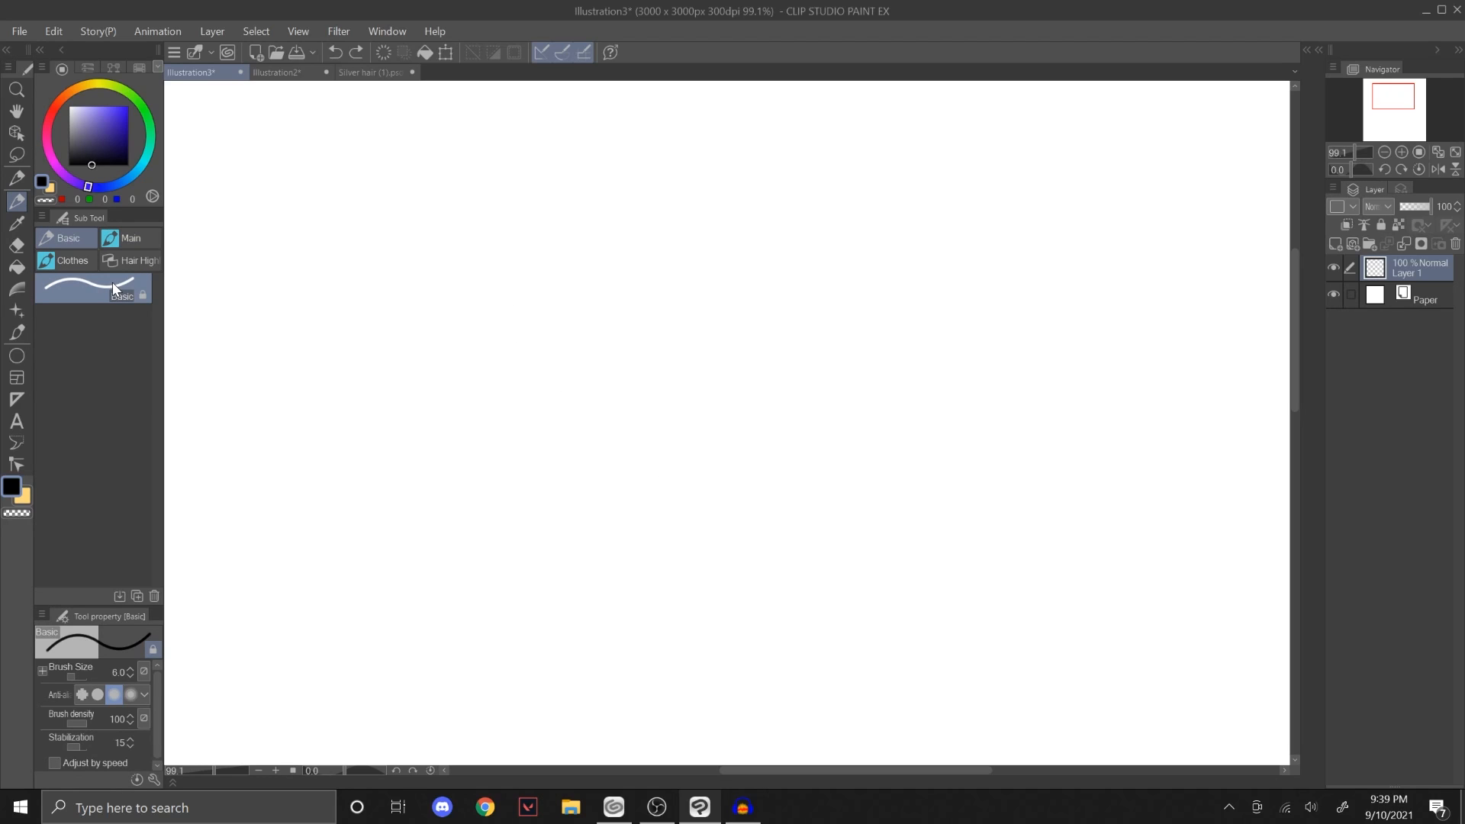
Step: Switch to the Silver hair (1).psd document, collapse its Character folder and hide it
left_click(298, 73)
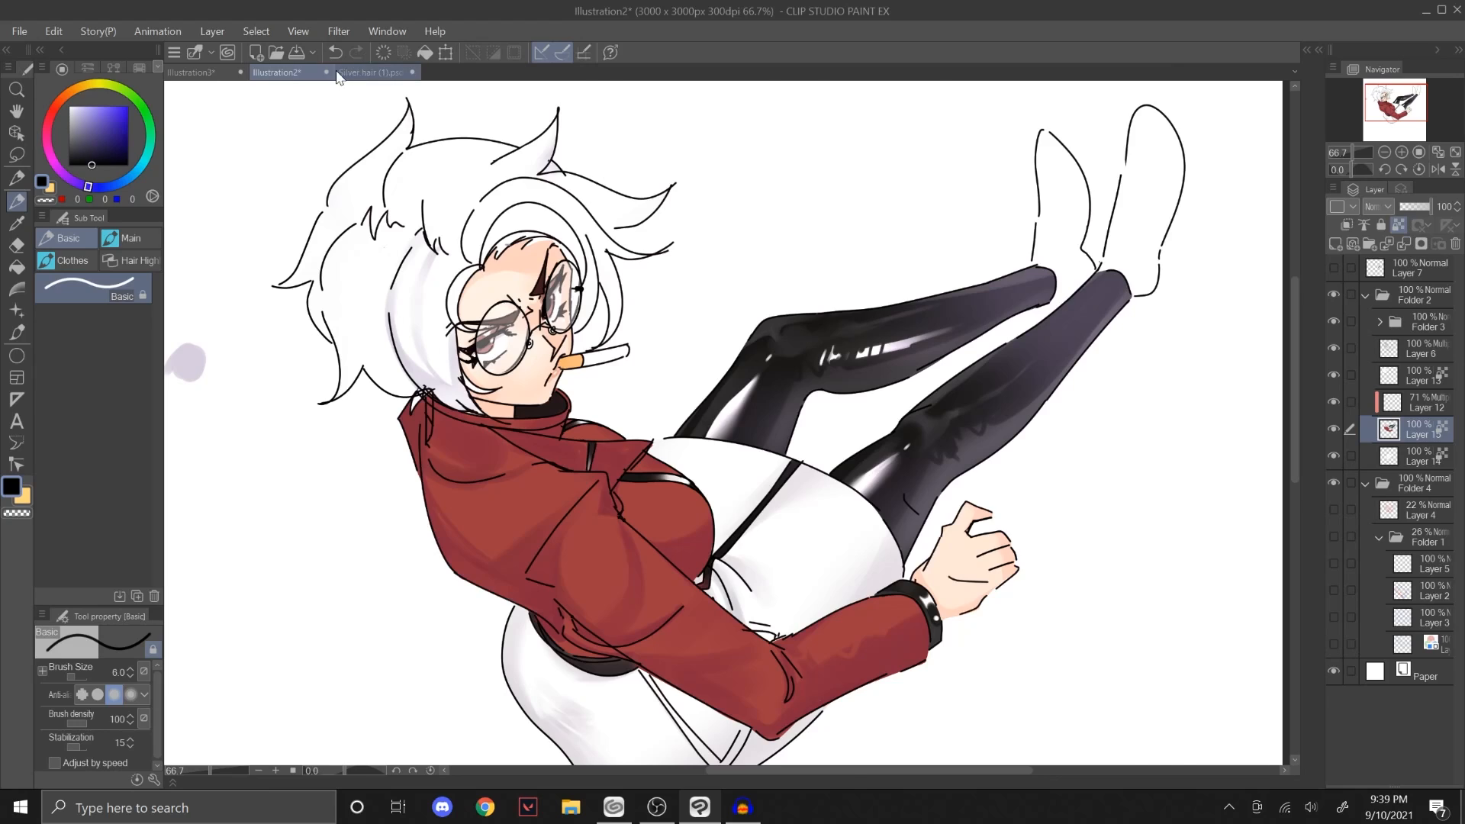
left_click(370, 72)
left_click(1378, 377)
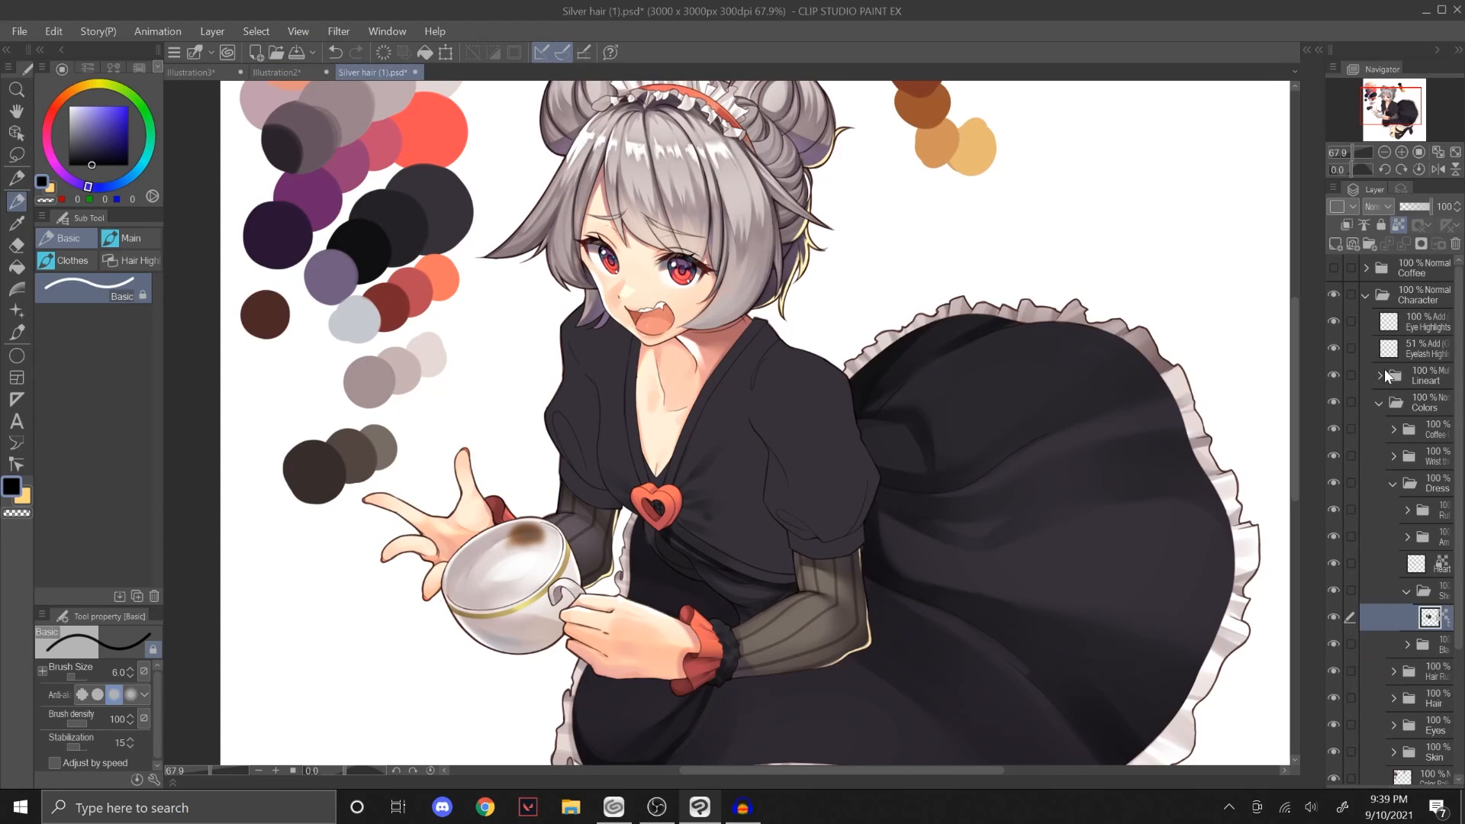
left_click(1378, 404)
left_click(1365, 296)
left_click(1334, 294)
Step: Make the Final Sketch folder inside Sketches visible, select it and expand its layers
left_click(1377, 350)
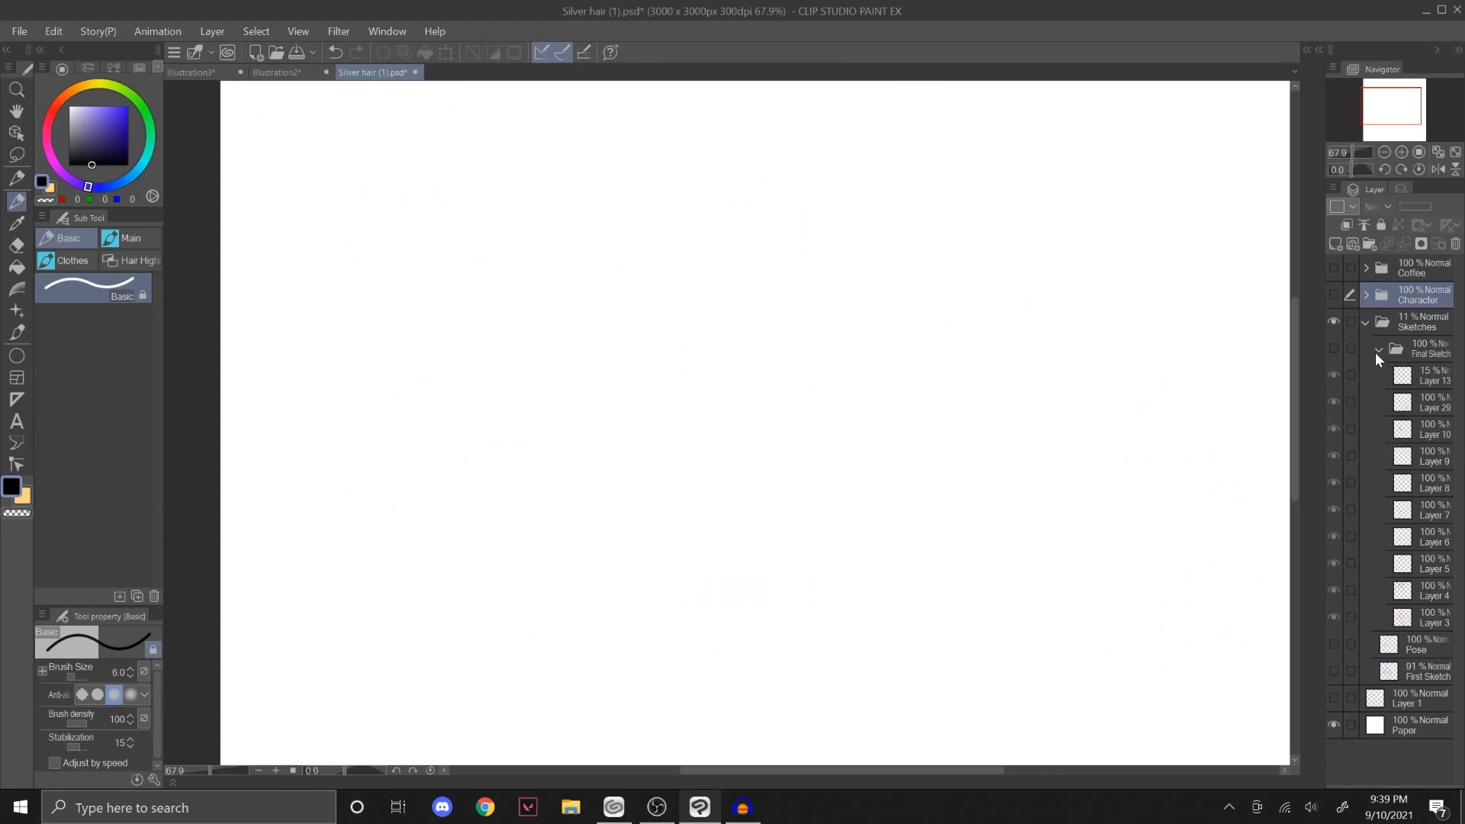
left_click(1377, 349)
left_click(1333, 348)
left_click(1424, 348)
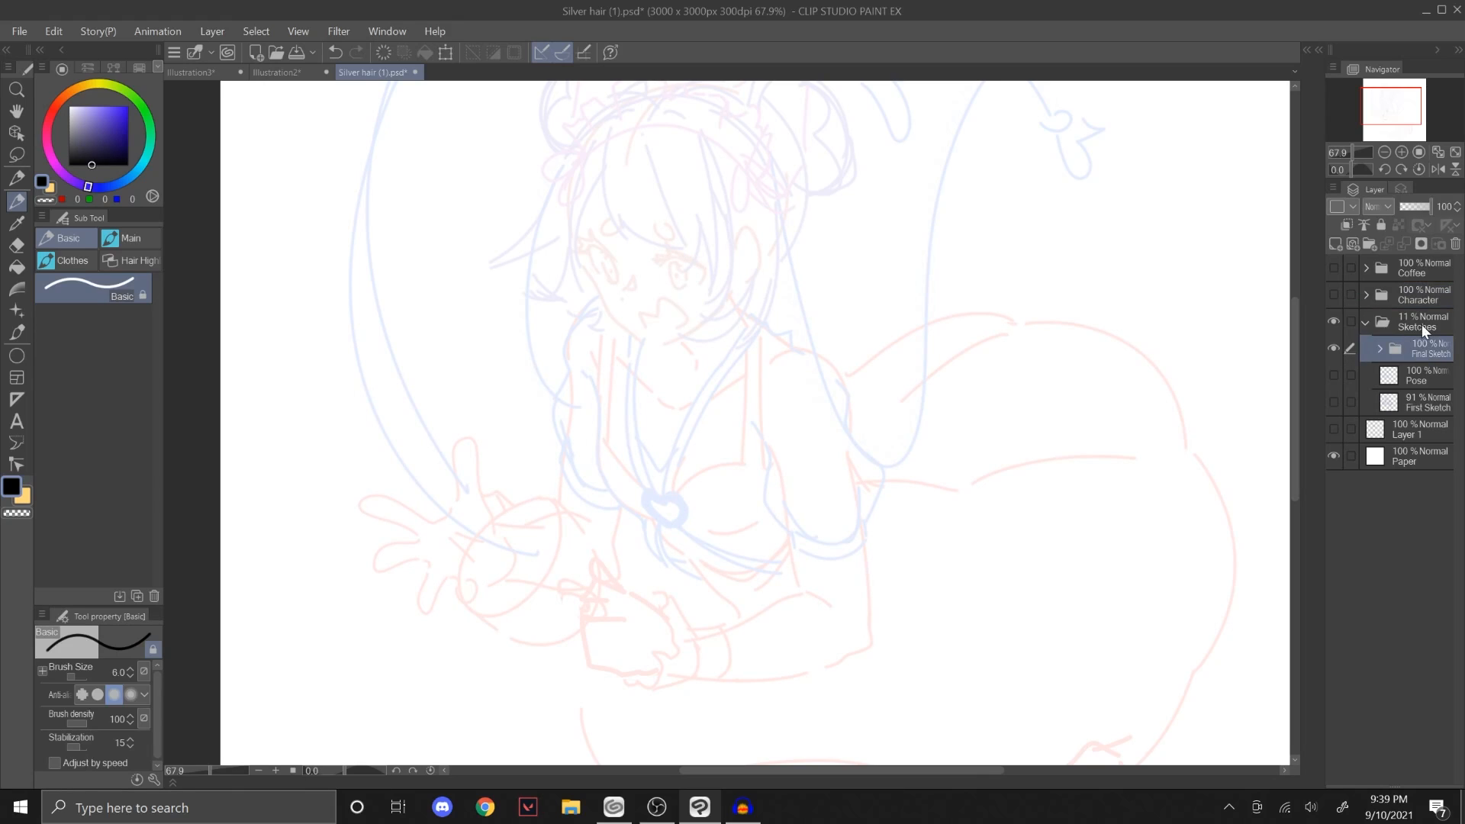
left_click(1379, 348)
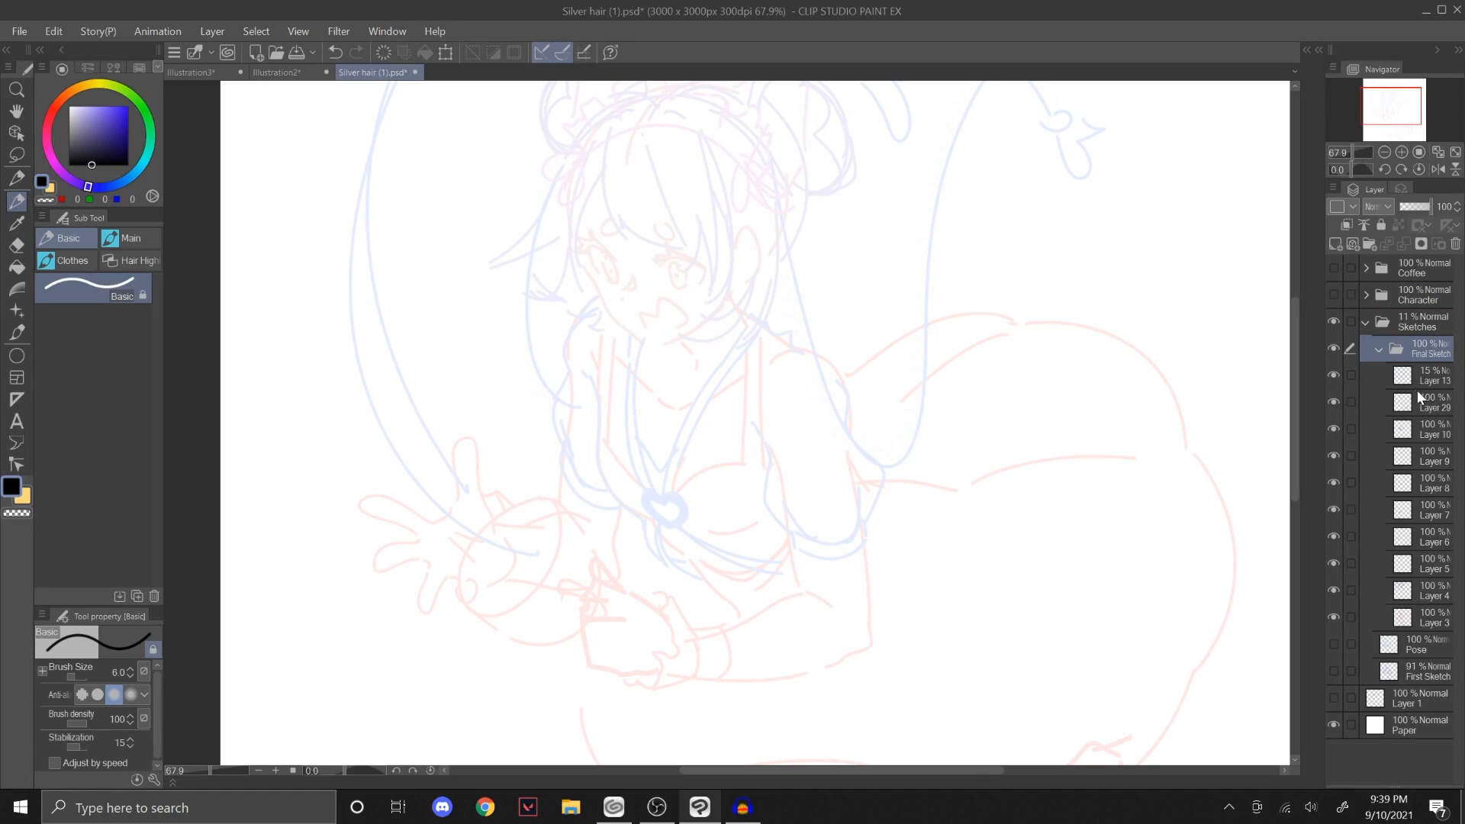
Step: Collapse the Final Sketch folder and raise the opacity of the Sketches folder to 100%
left_click(1379, 348)
left_click(1394, 323)
left_click_drag(1412, 211, 1460, 216)
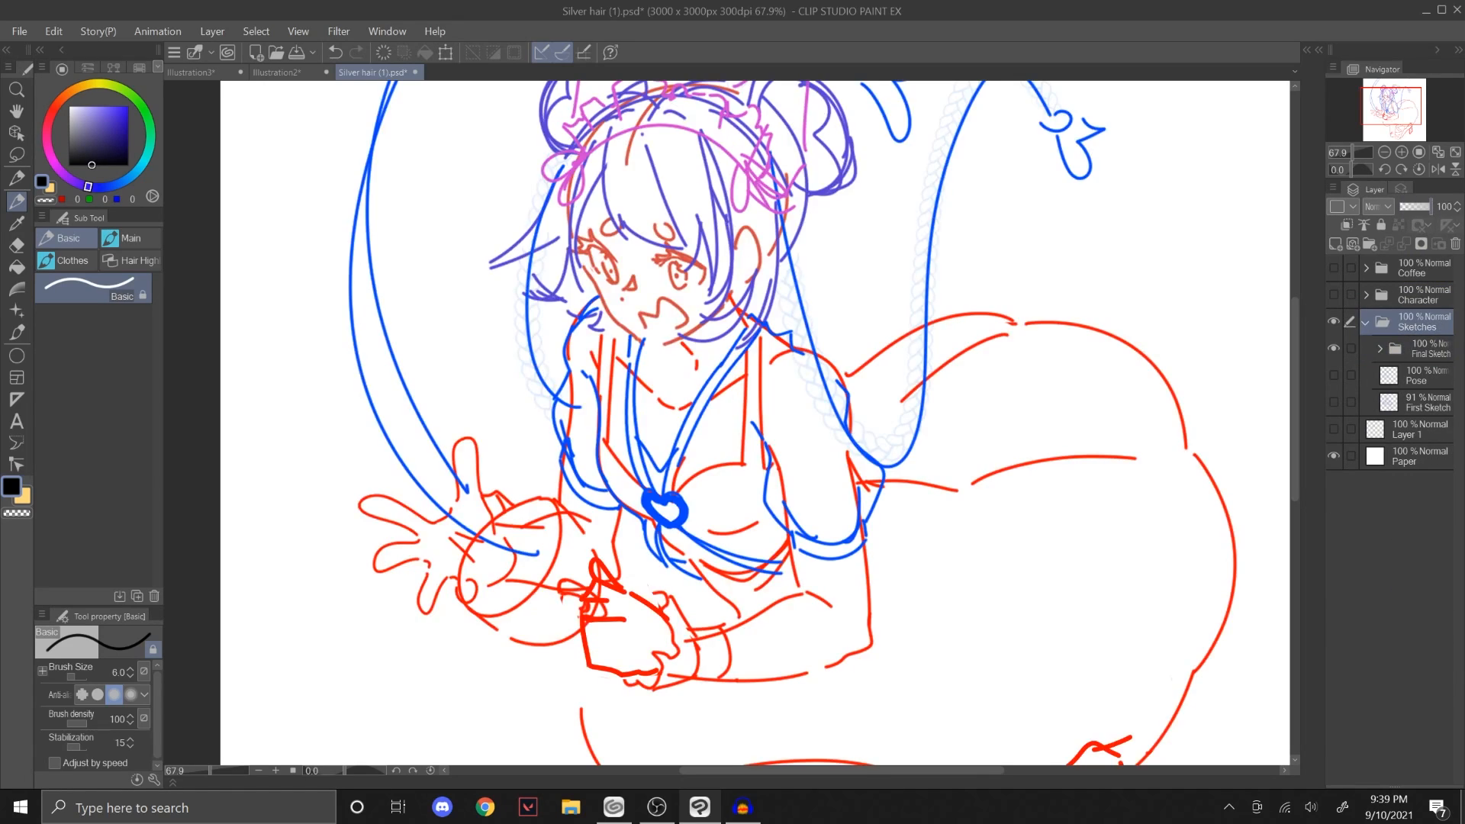
left_click_drag(1353, 151, 1368, 116)
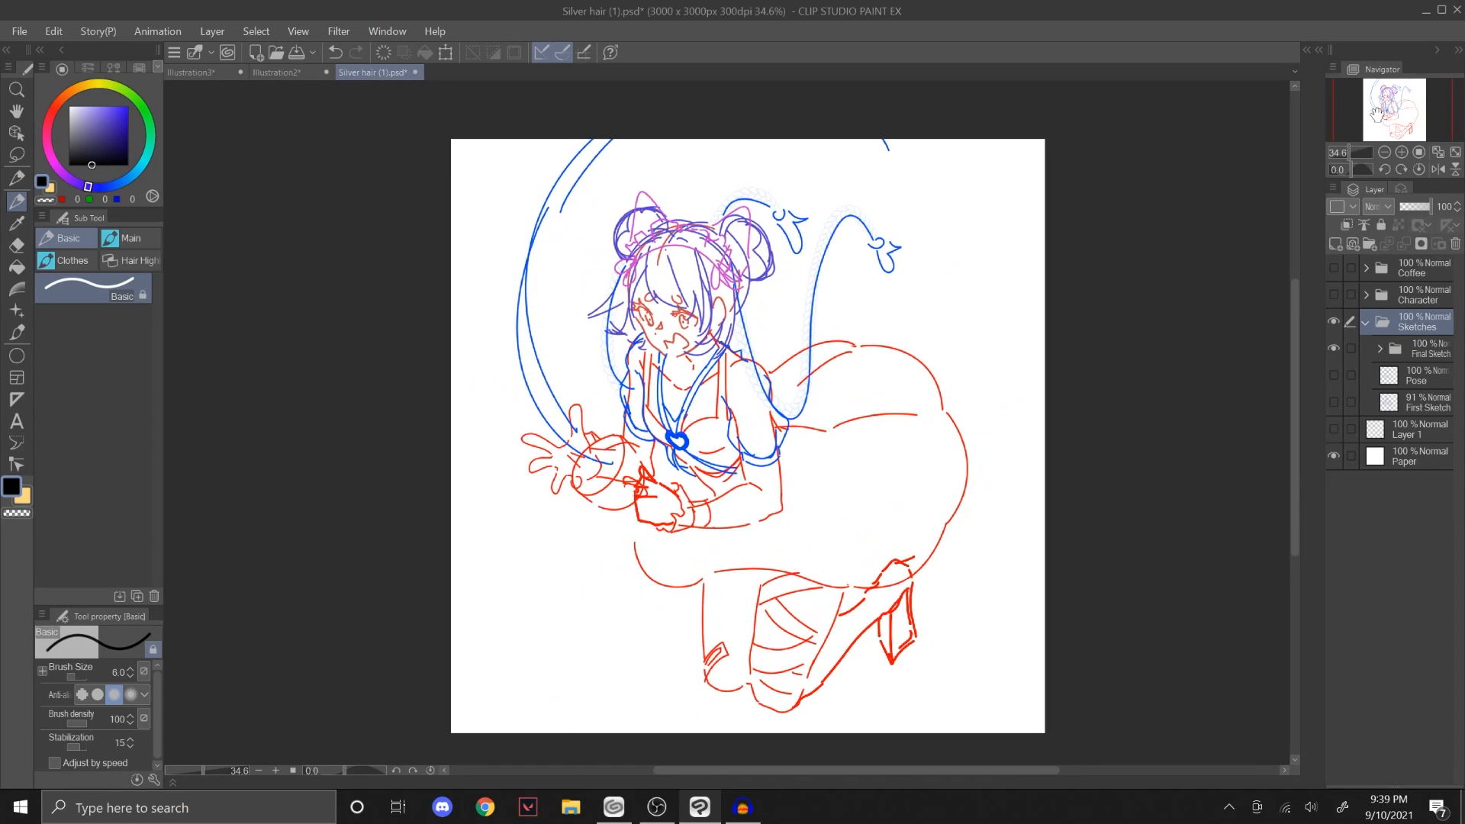
Step: Compare the finished character with its sketch by showing the Character folder without Sketches, then restoring only the Sketches folder
left_click(1334, 319)
left_click(1334, 294)
left_click(1334, 294)
left_click(1335, 294)
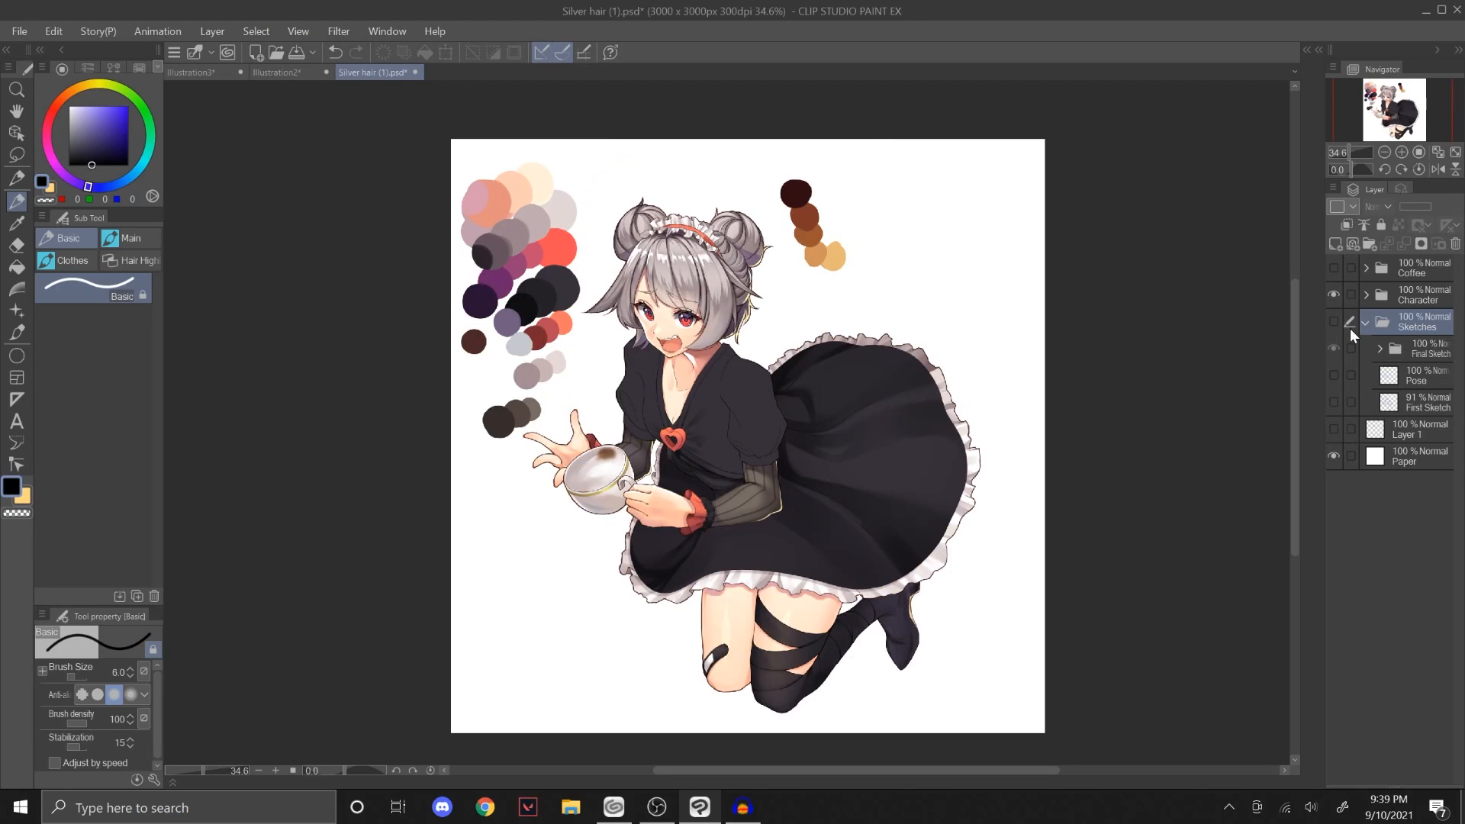
left_click(1335, 294)
left_click(1335, 321)
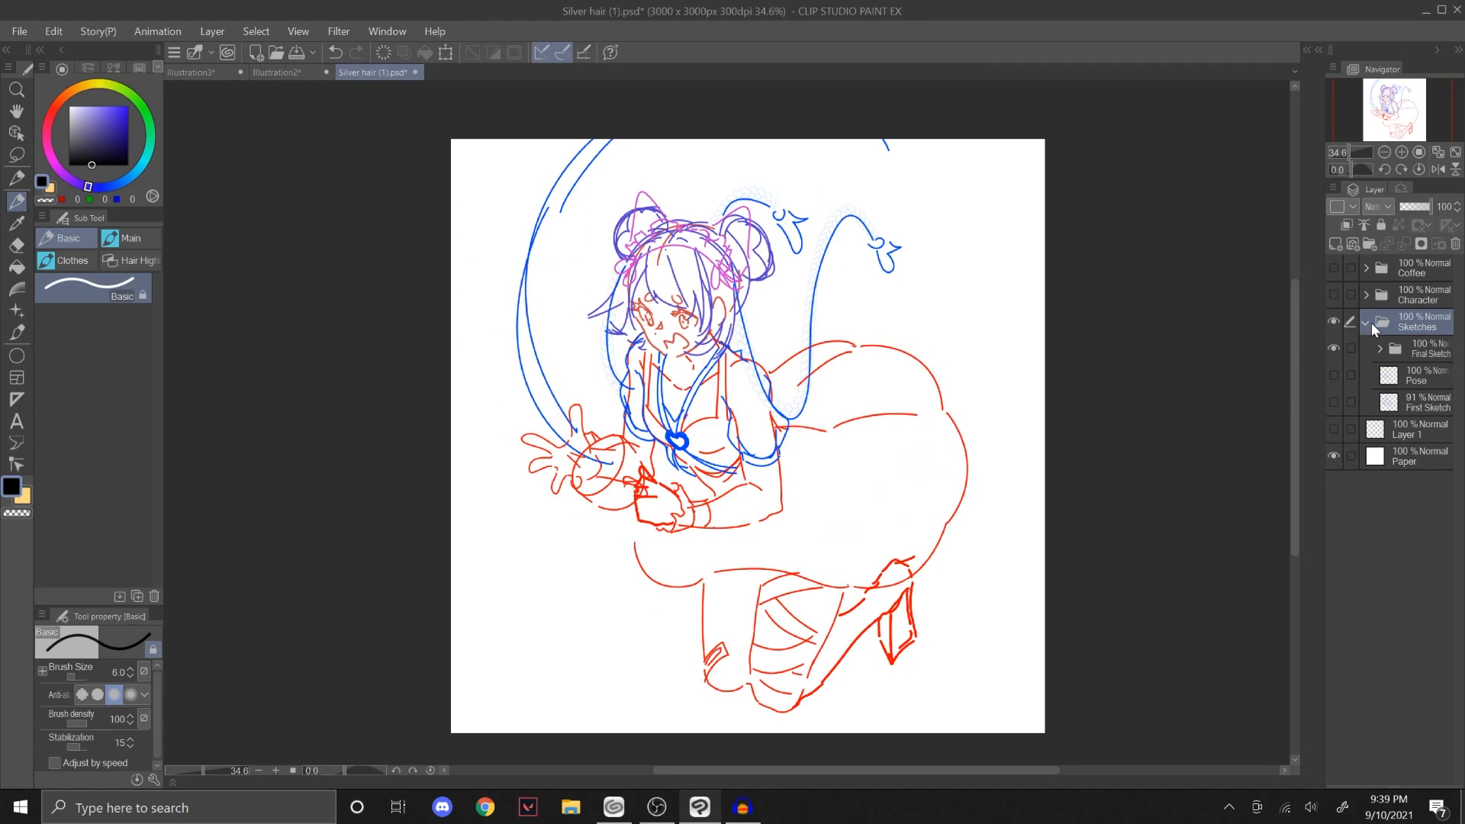
Step: View the First Sketch layer without the Final Sketch folder, then show the Pose layer in its place
left_click_drag(1351, 151, 1384, 126)
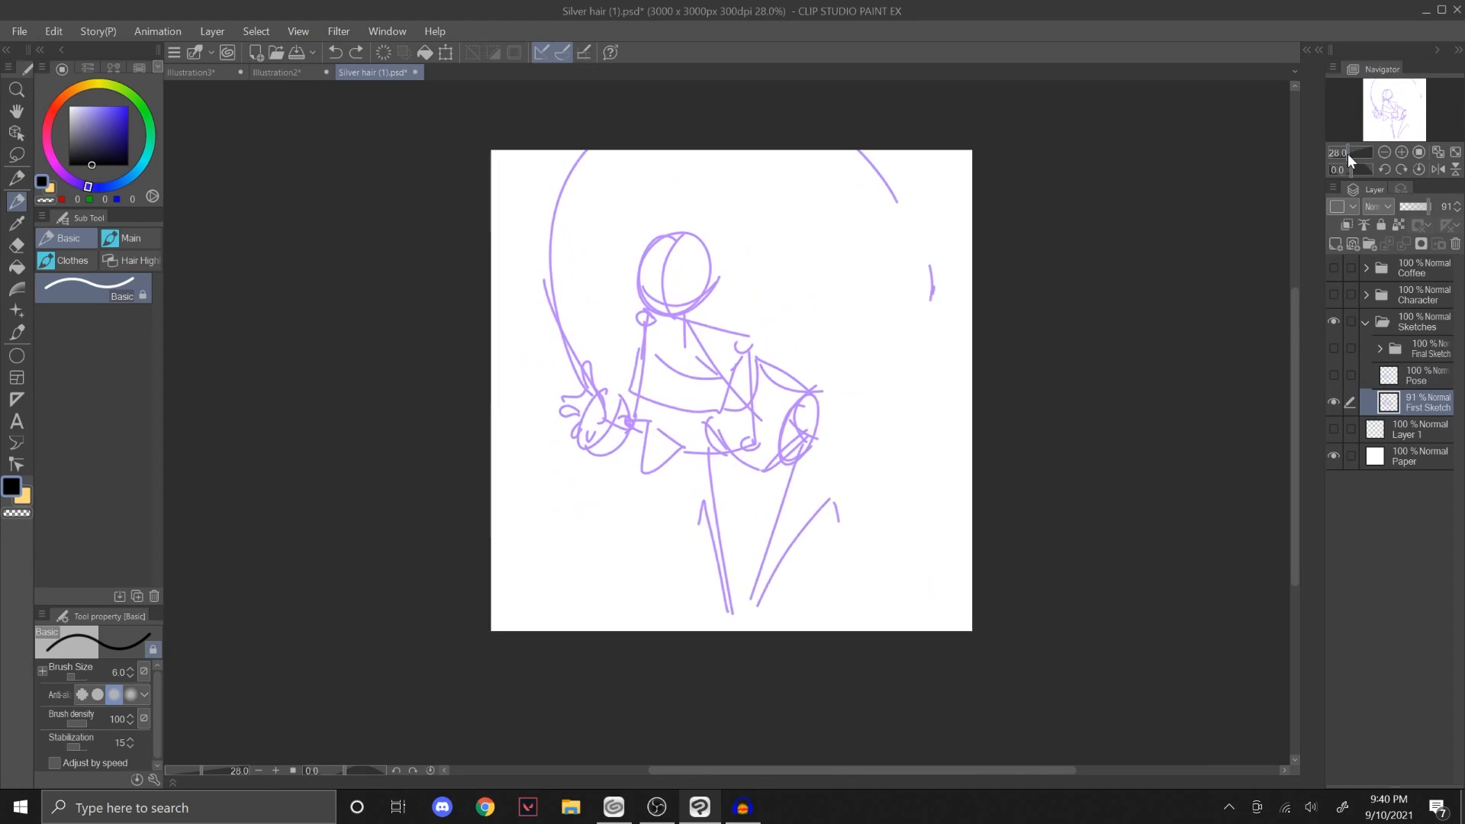
left_click_drag(1347, 153, 1363, 157)
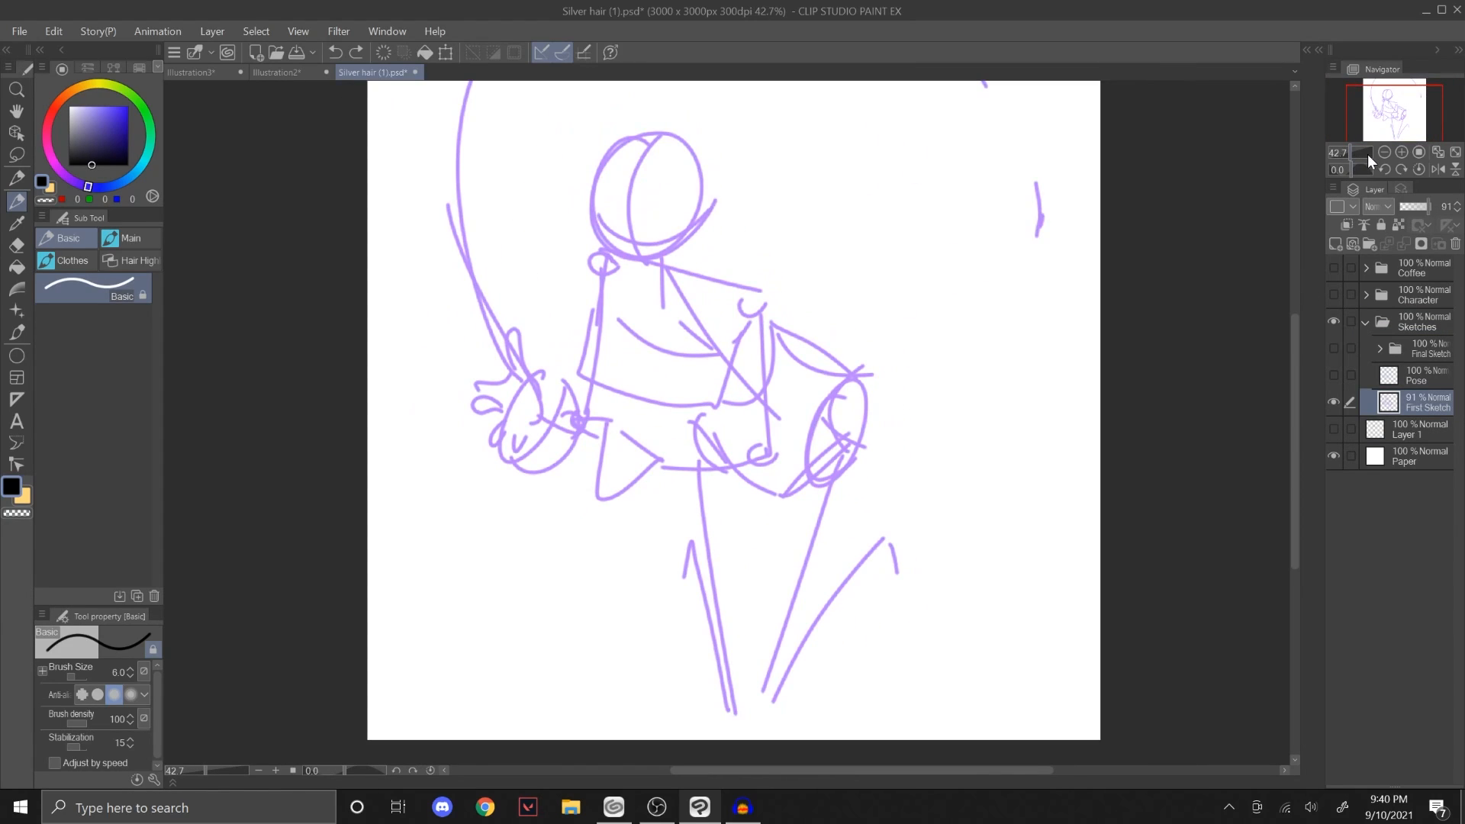
left_click(1332, 398)
left_click(1333, 375)
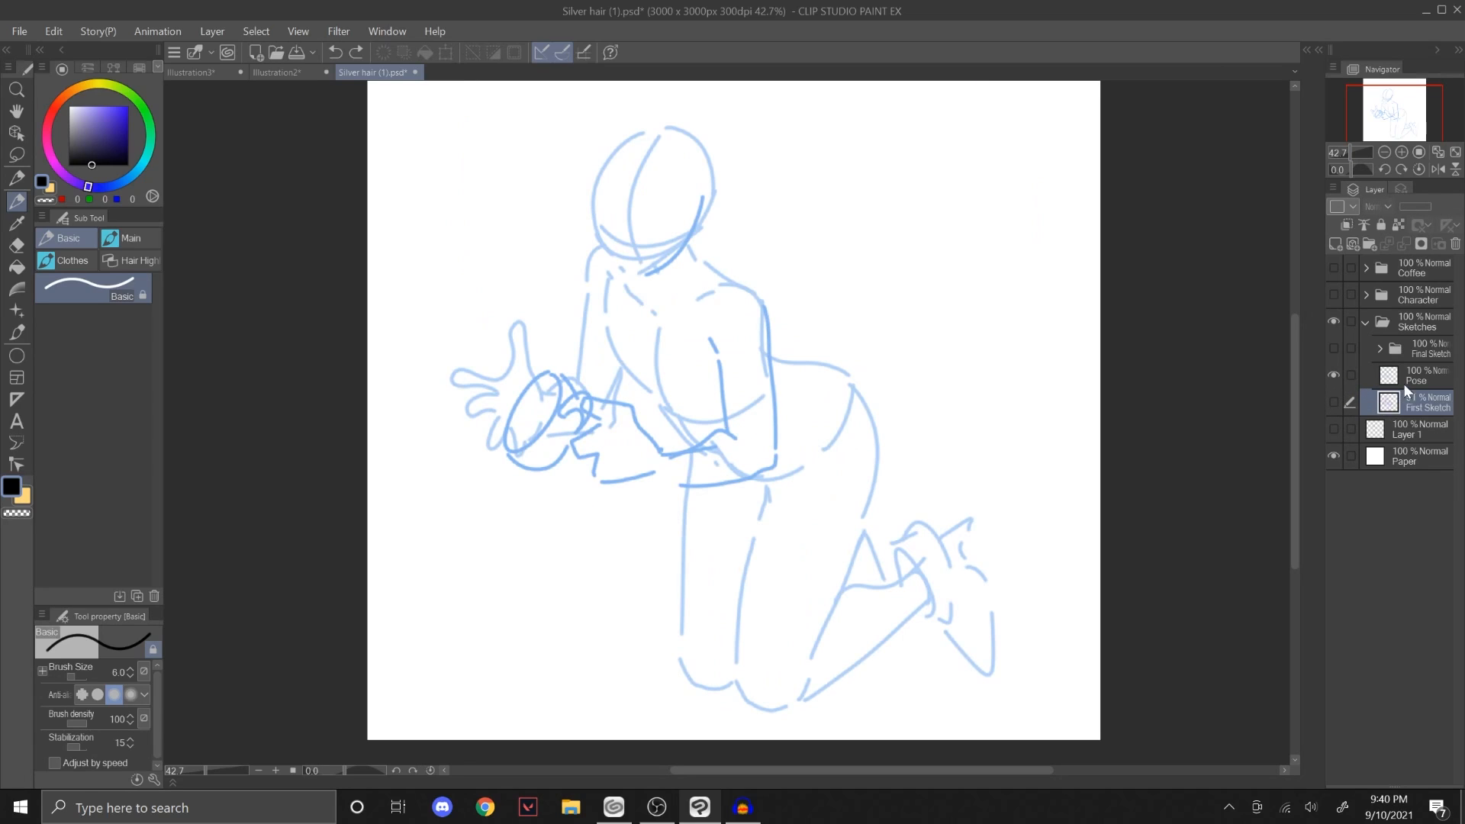
Step: Select the Pose layer and compare it with the First Sketch layer and the Final Sketch folder, then hide all three
left_click(1403, 377)
left_click(1334, 402)
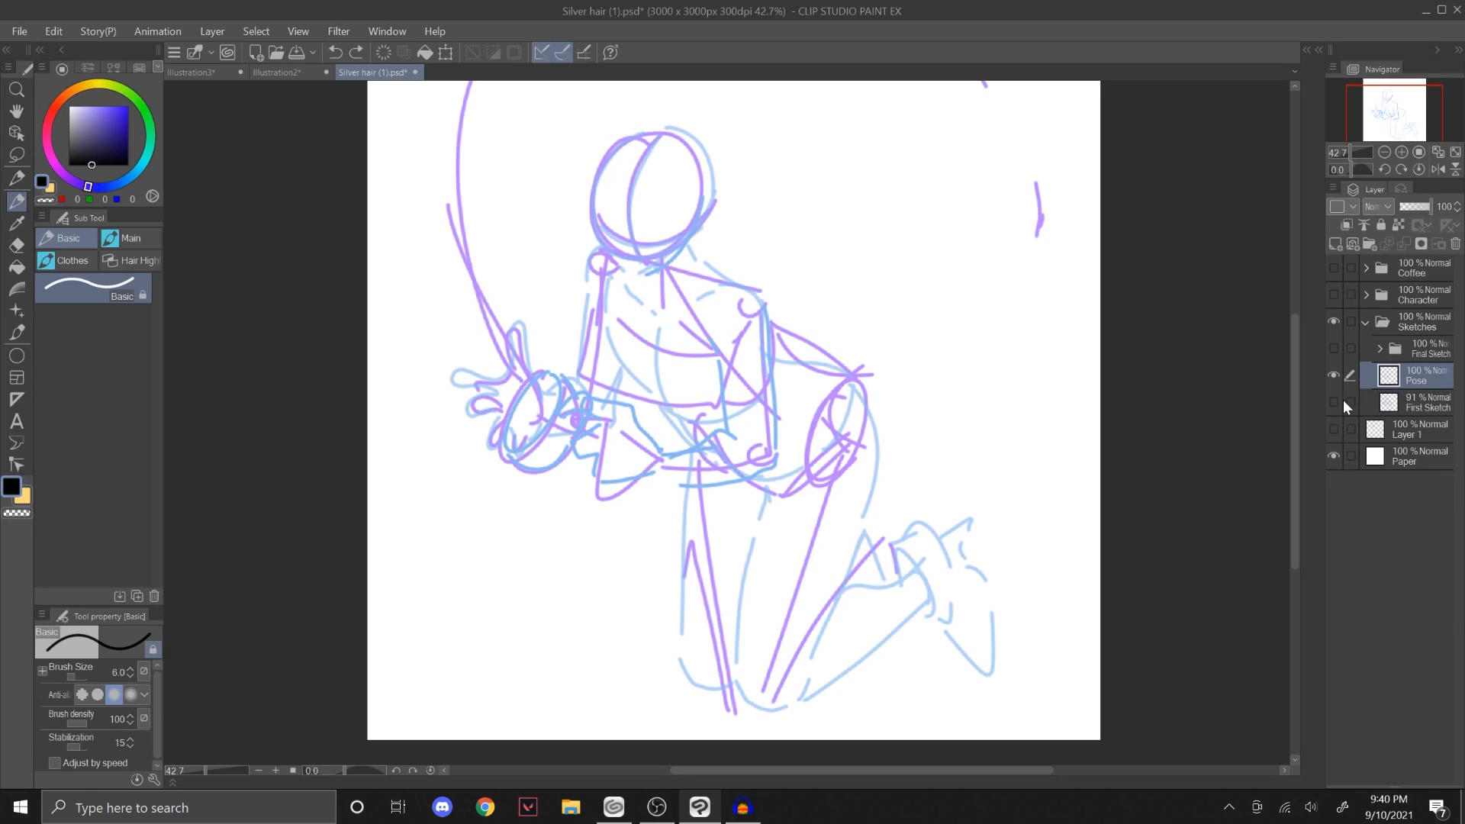
left_click(1339, 400)
left_click(1333, 349)
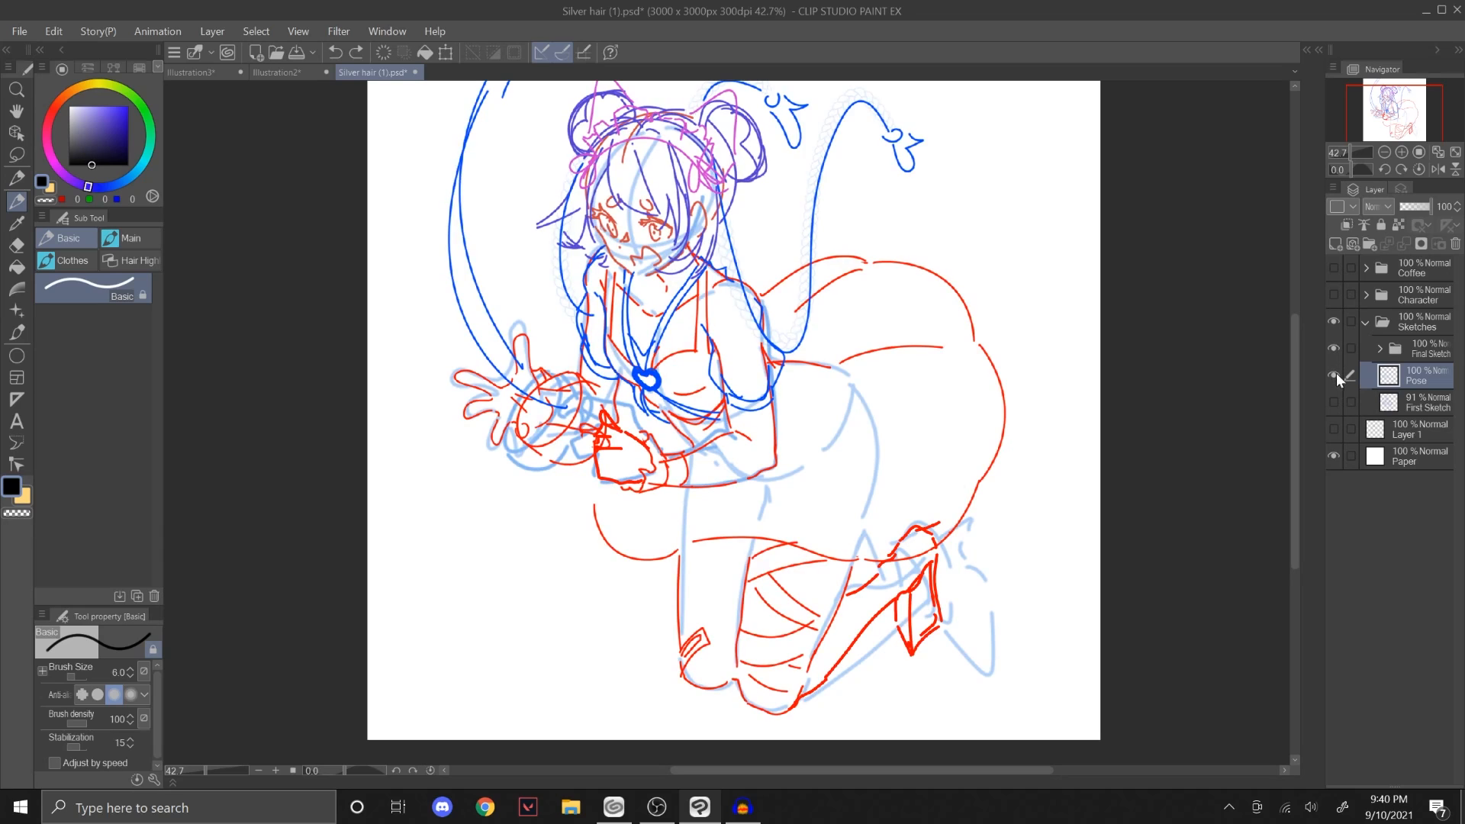
left_click(1333, 374)
left_click(1334, 349)
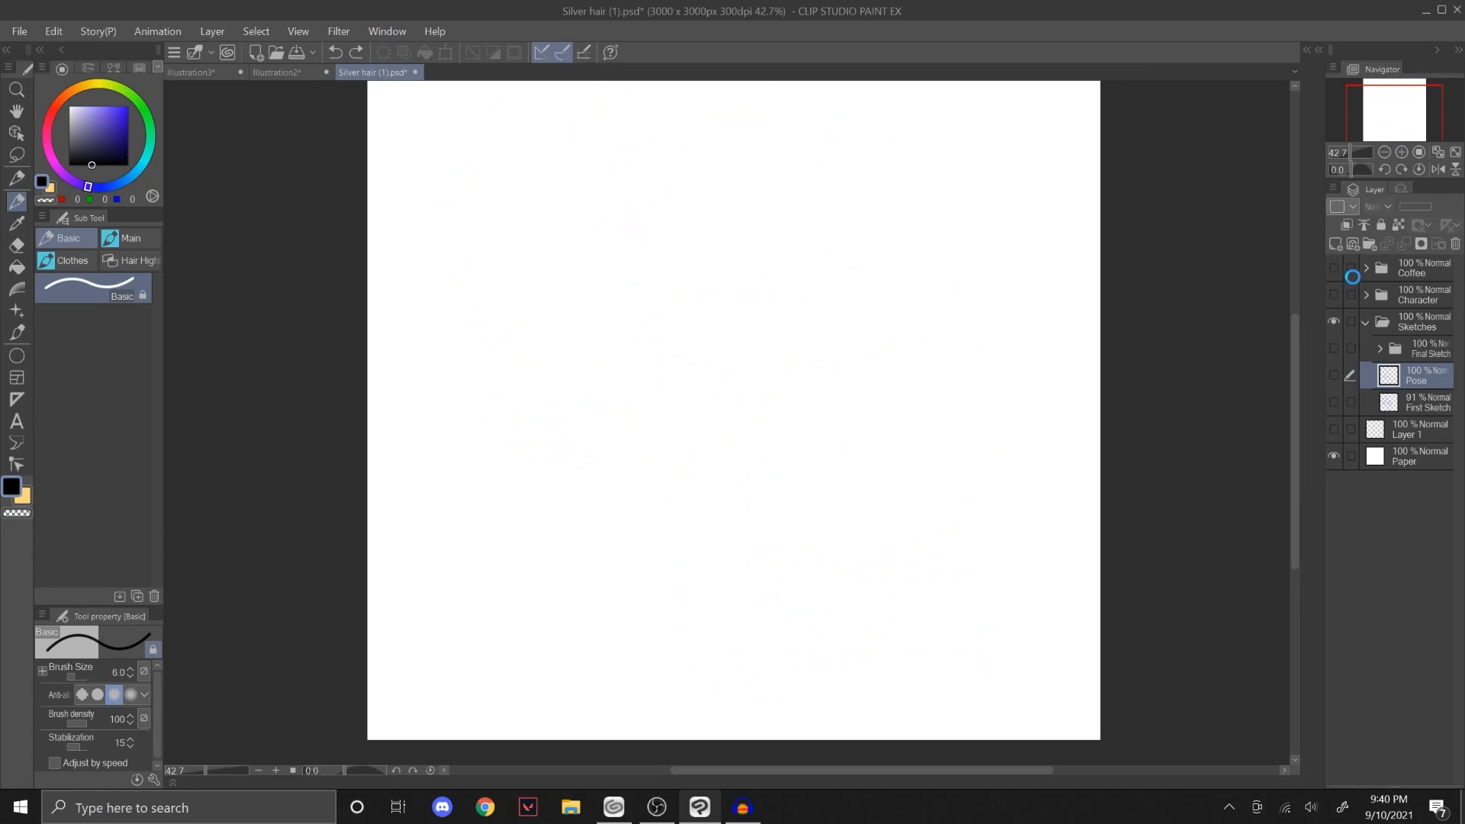
Step: Show the Character folder to view the finished illustration without its sketches
left_click(1336, 280)
left_click(1335, 281)
left_click(1340, 290)
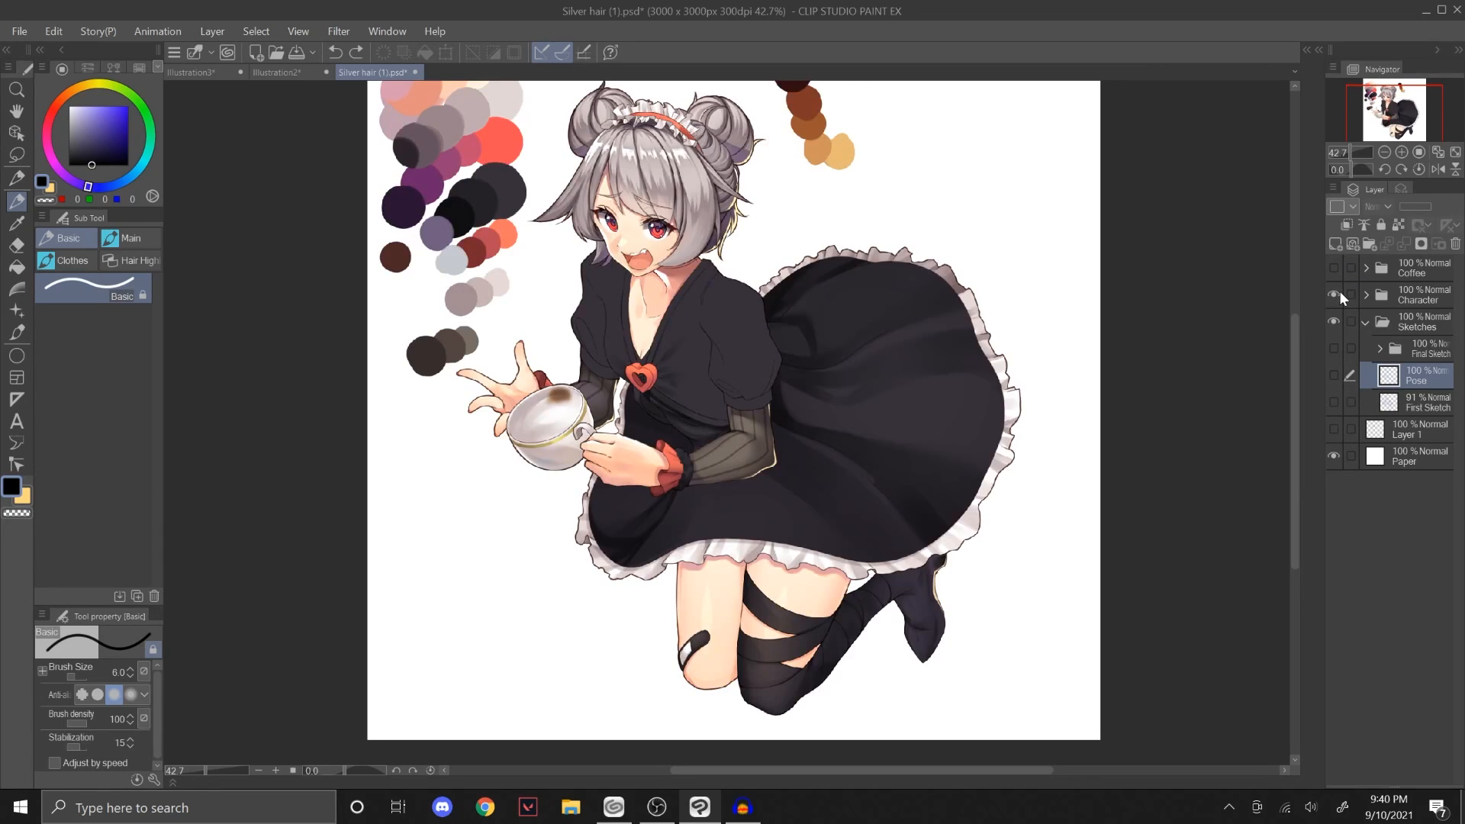
left_click(1339, 290)
Step: Switch to the Illustration2 document, check Folder 3 by toggling its visibility, and hide Folder 2
left_click(277, 70)
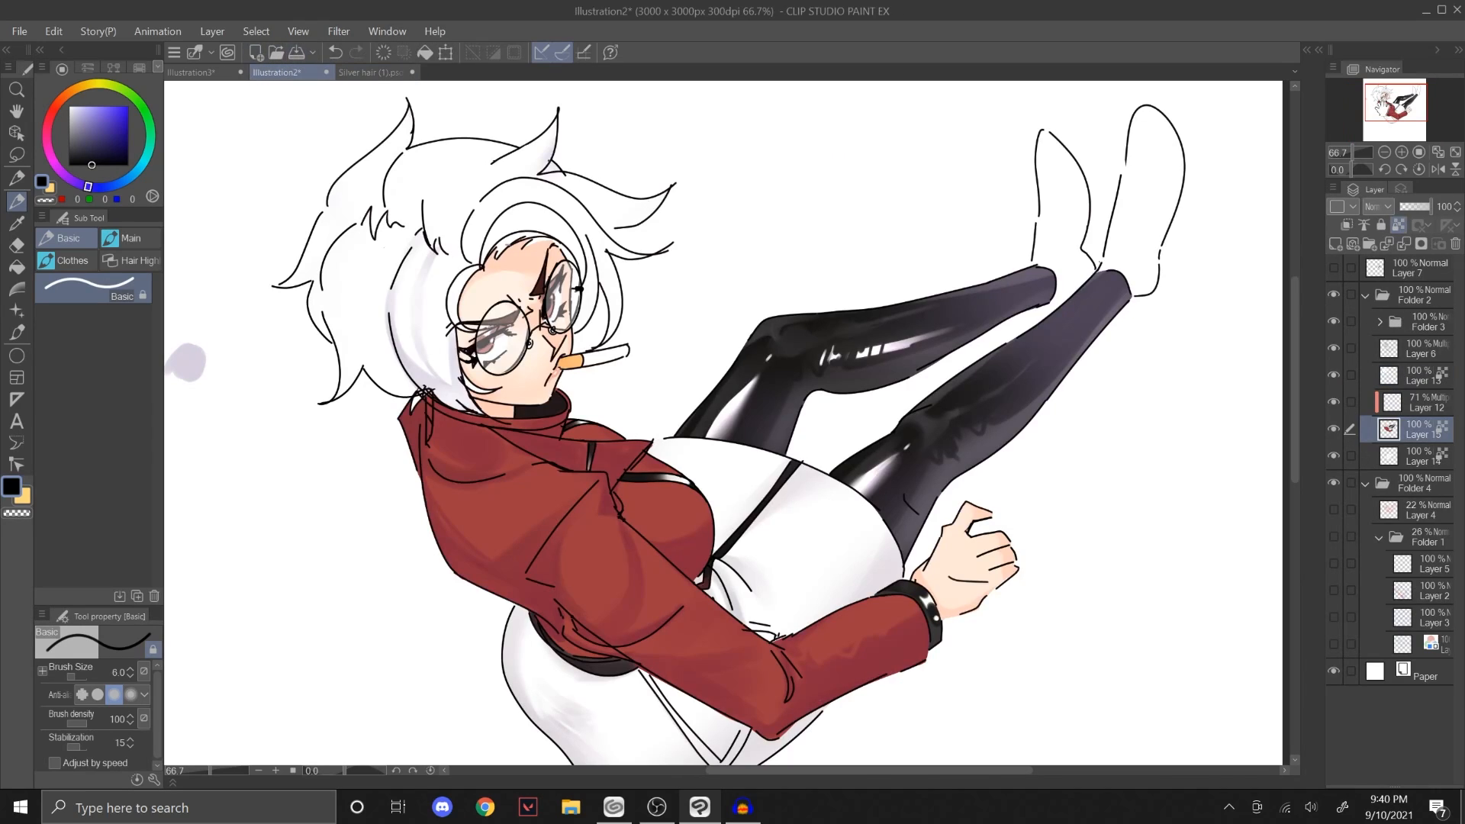
left_click(1334, 322)
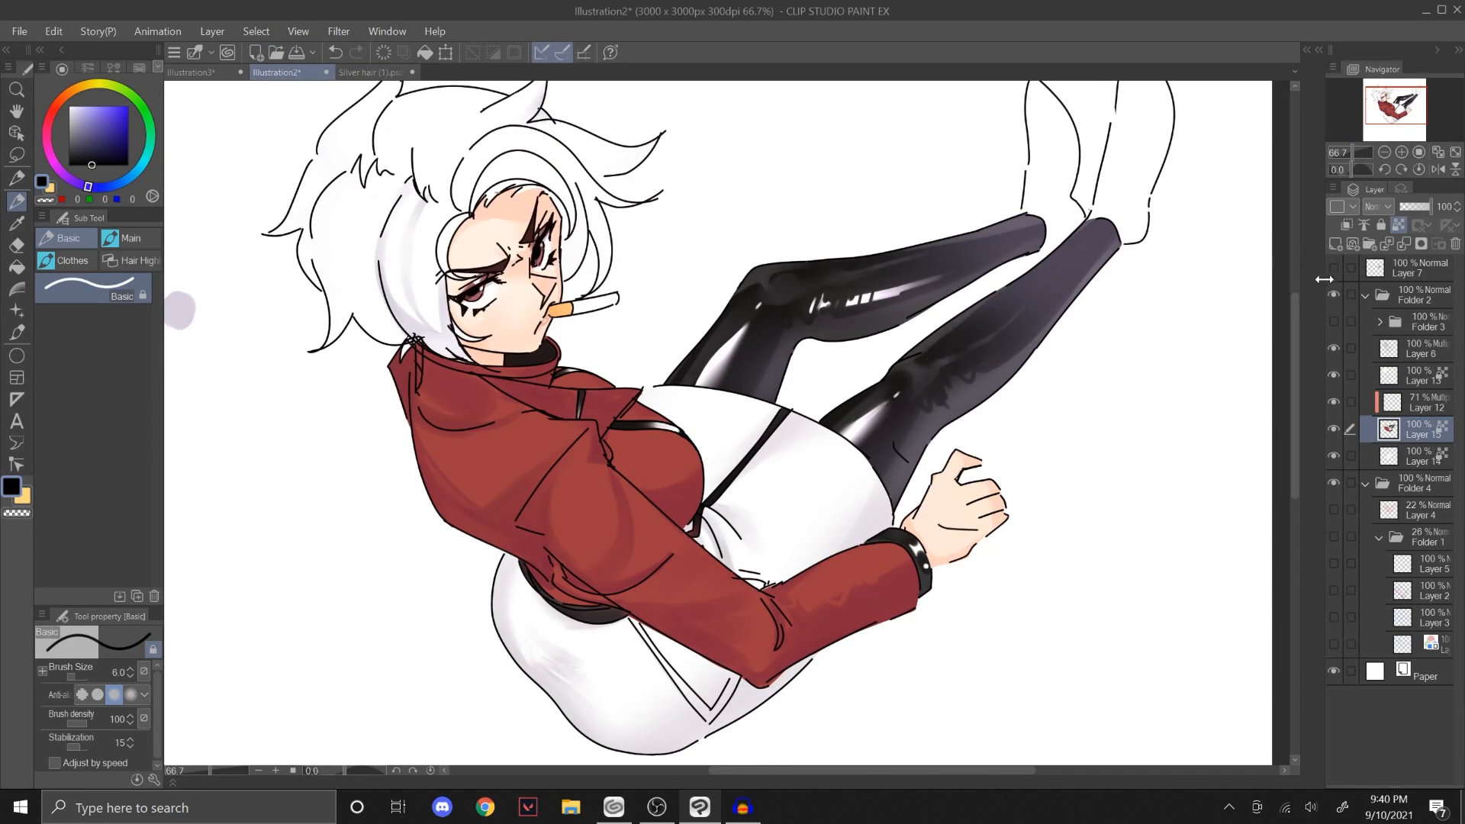
left_click(1333, 321)
left_click(1335, 293)
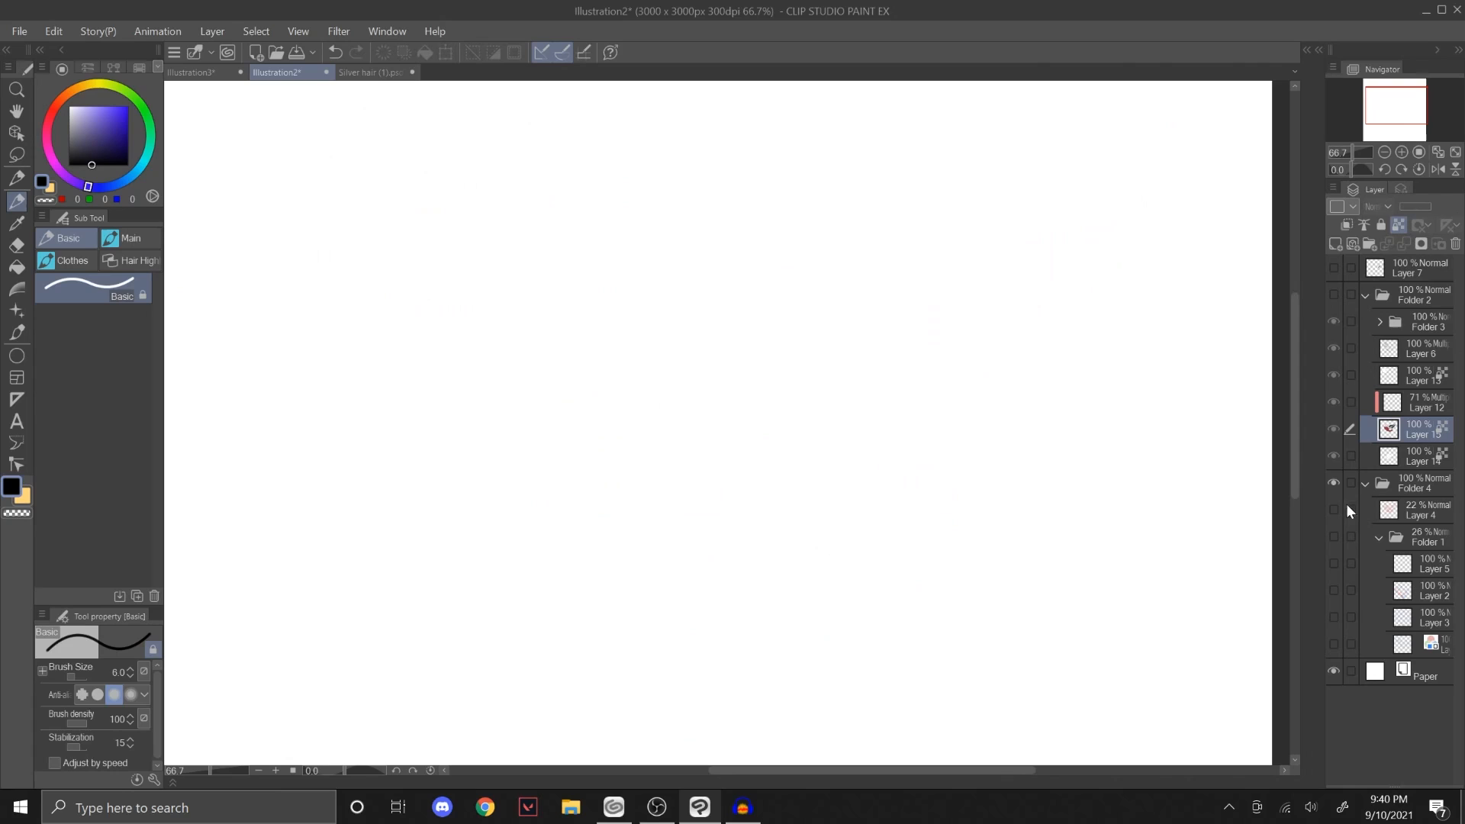
Step: Show Folder 1 with its Layers 5, 2 and 3 but without Layer 4, and set the folder's opacity to 95%
left_click_drag(1333, 509, 1333, 536)
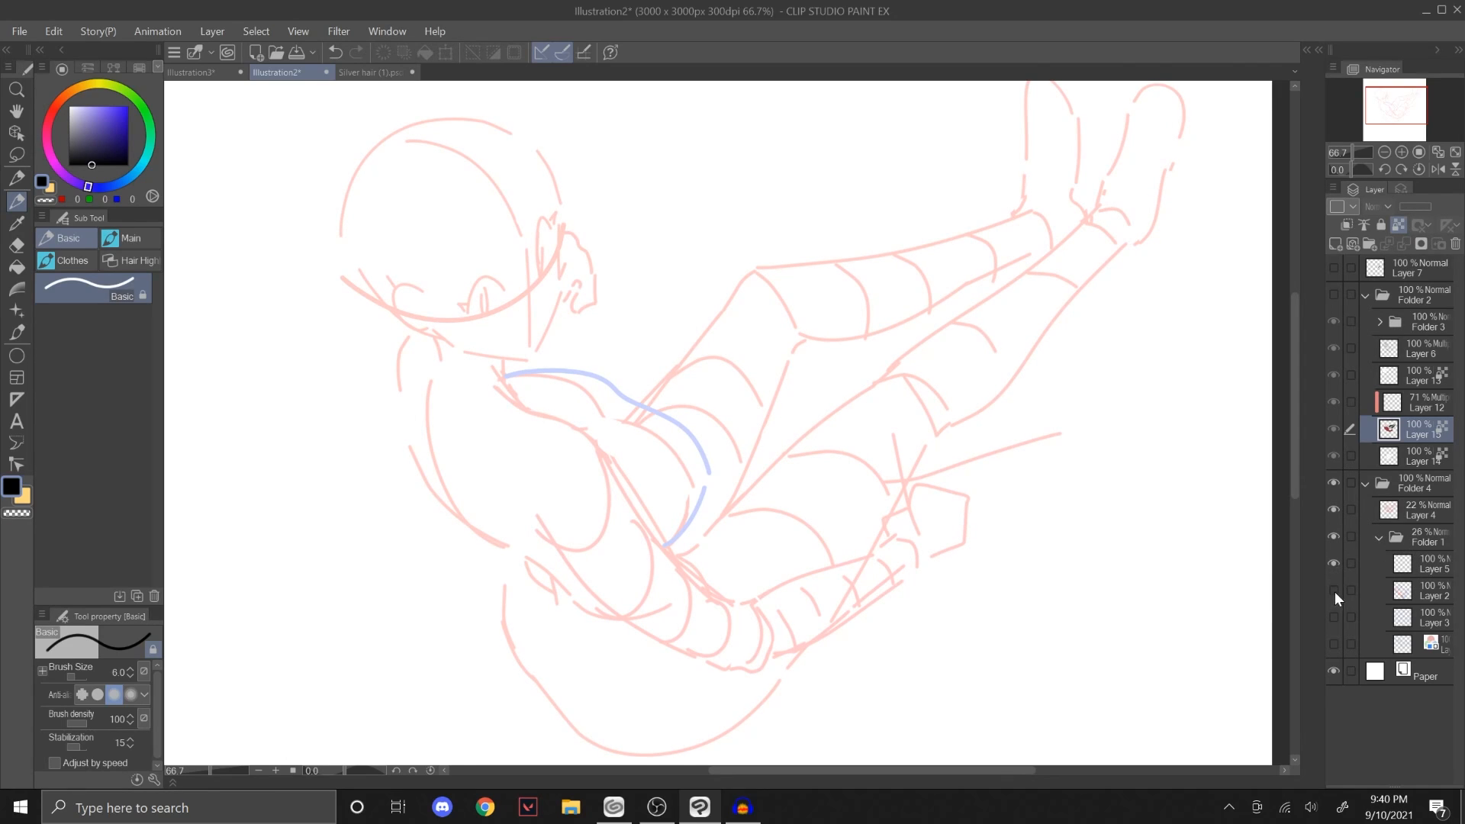
left_click_drag(1334, 592, 1334, 626)
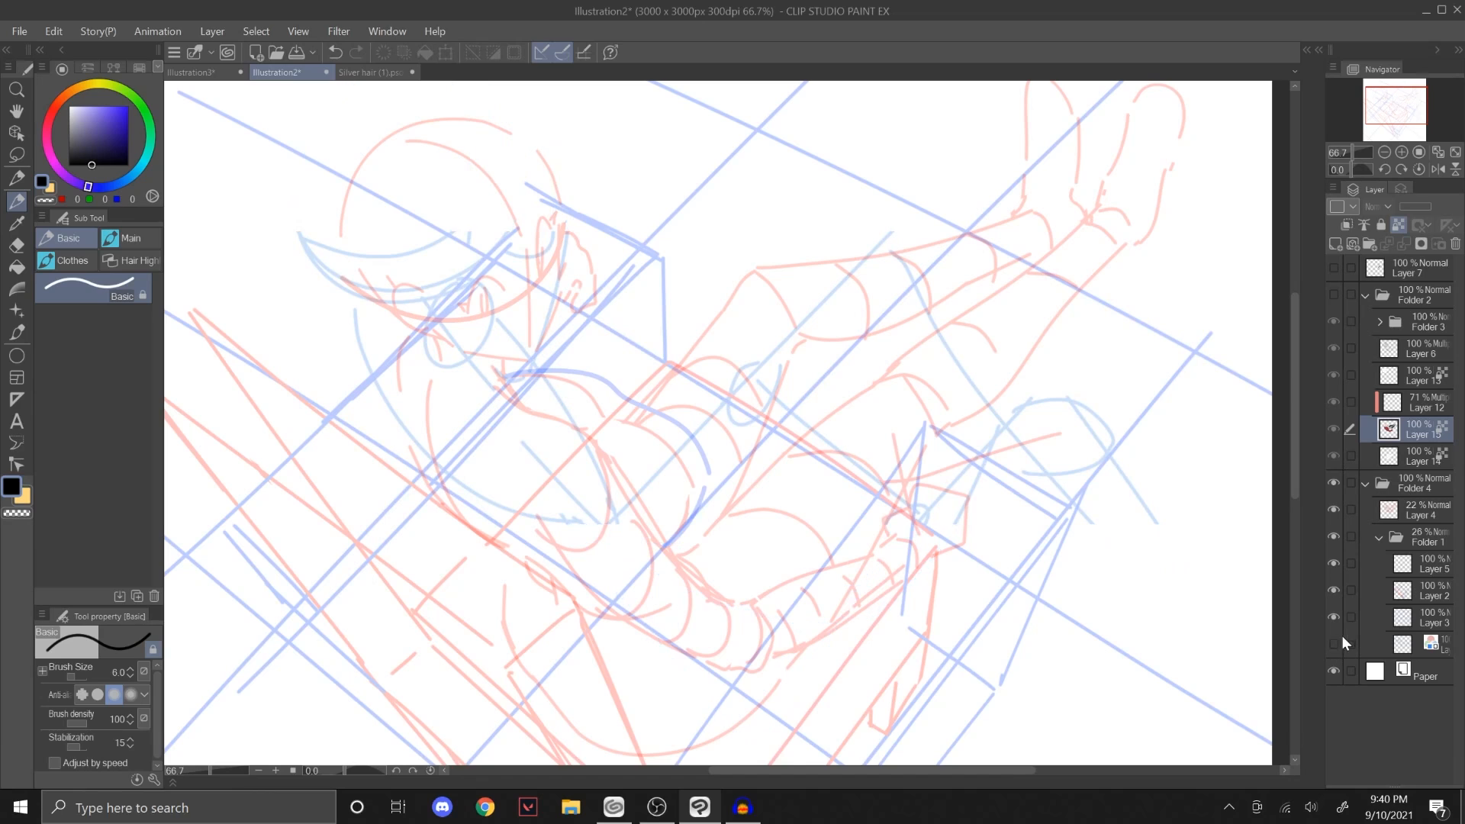
left_click(1333, 509)
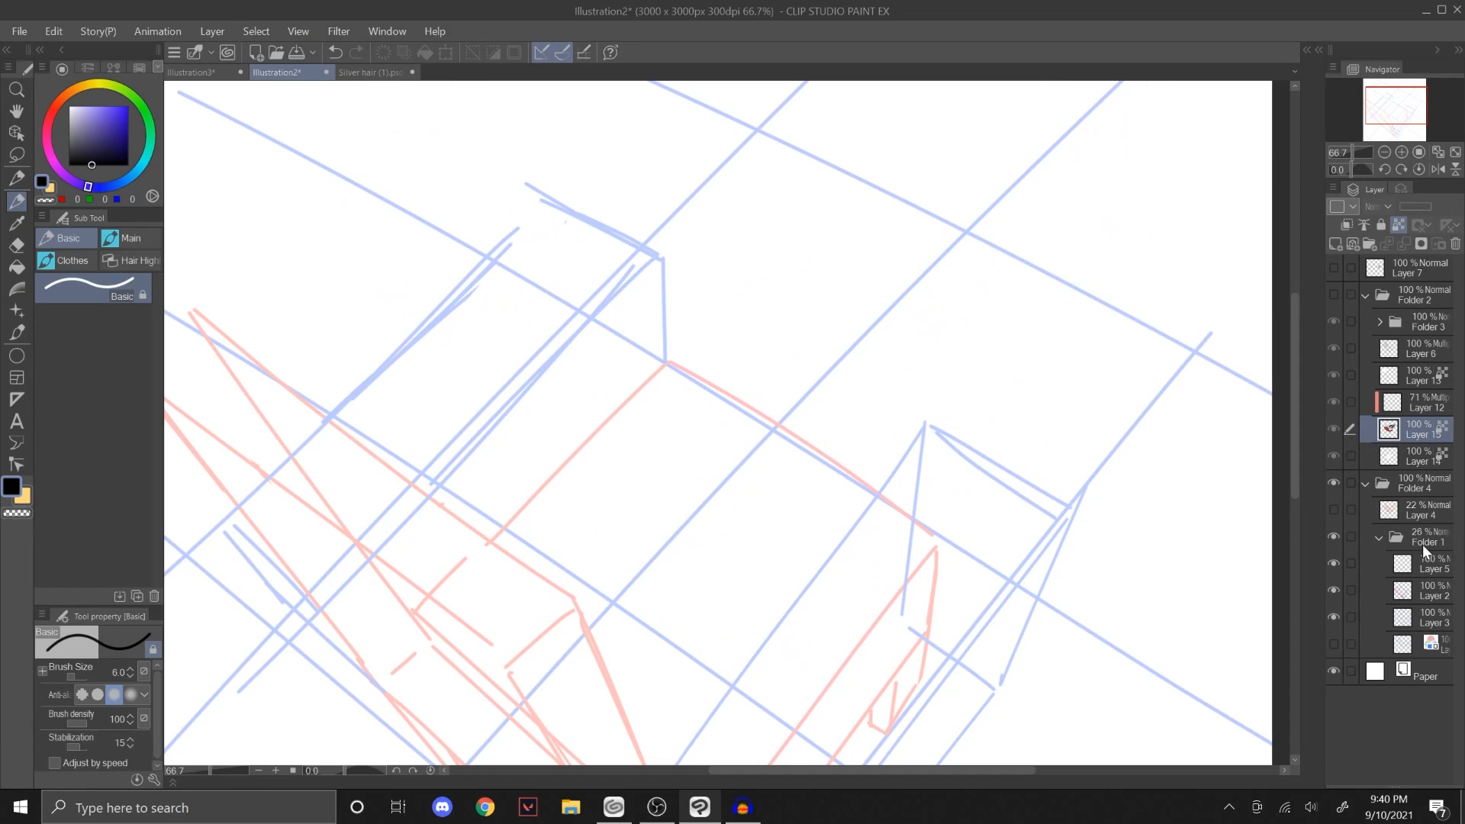
left_click(1421, 542)
left_click(1432, 210)
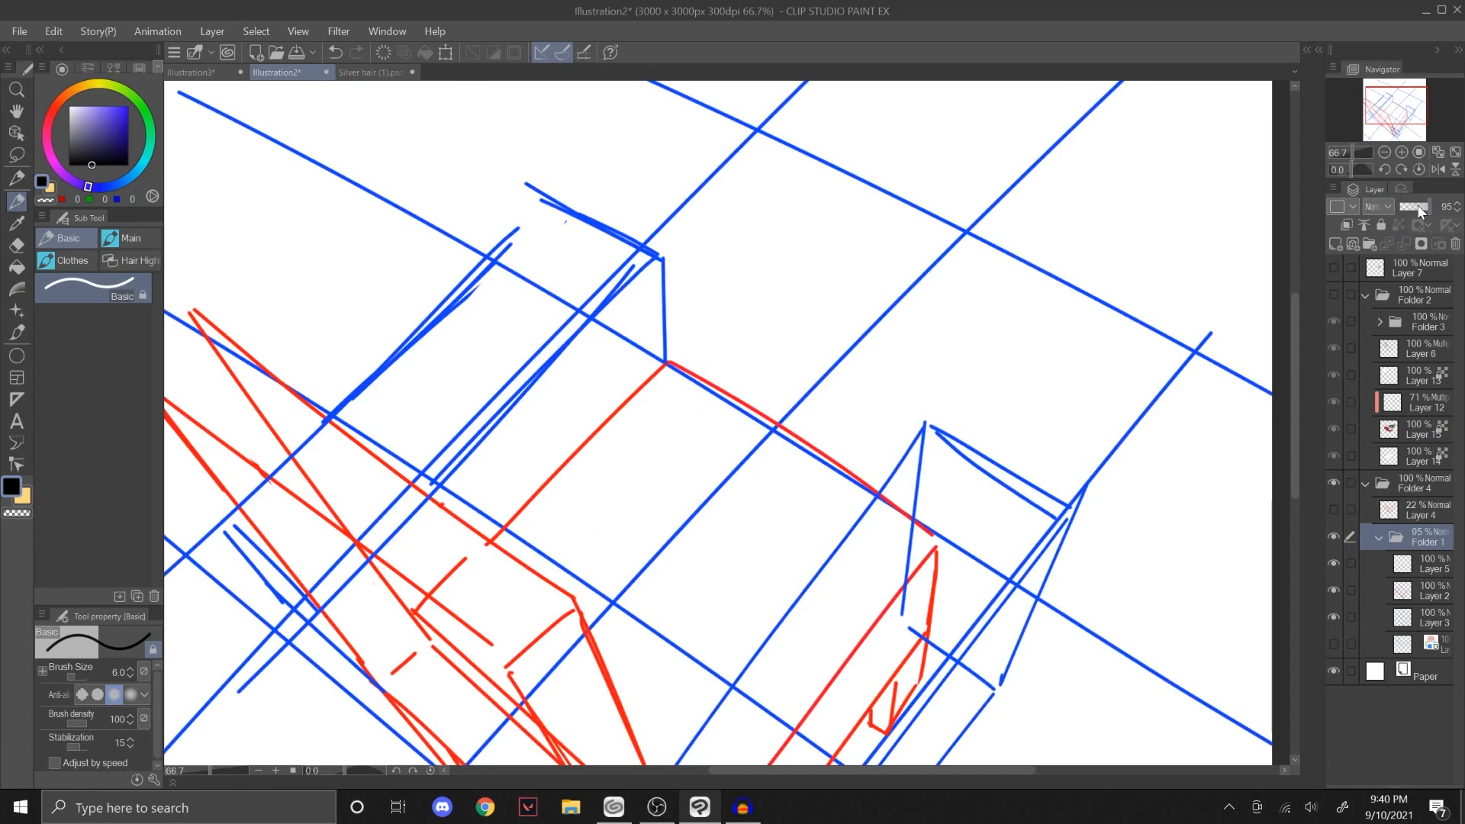
Step: Hide the perspective grid on Layer 3 of Folder 1, and cancel deleting the selected folder
left_click(1350, 153)
left_click(1332, 615)
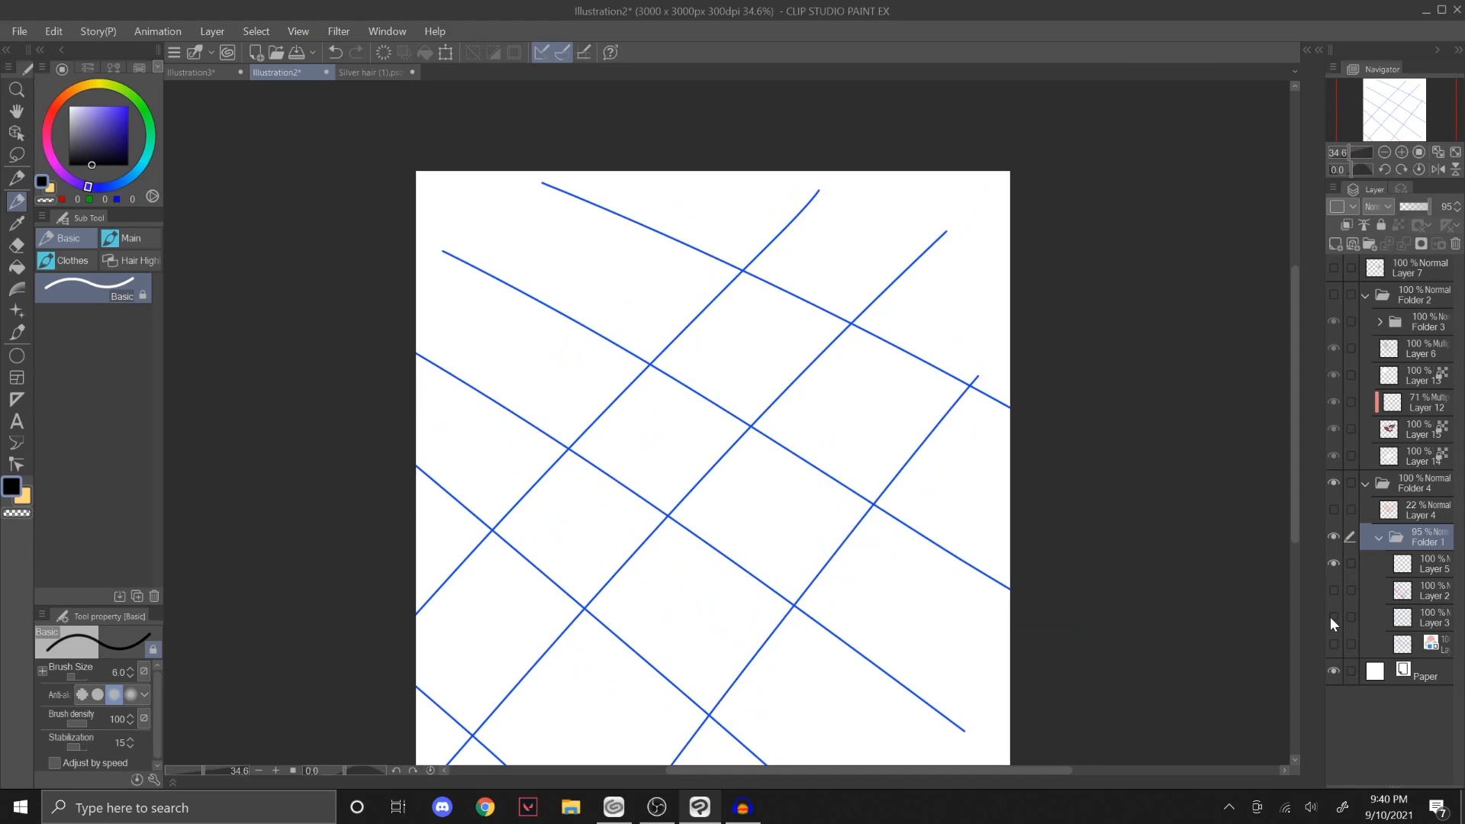
left_click(1455, 244)
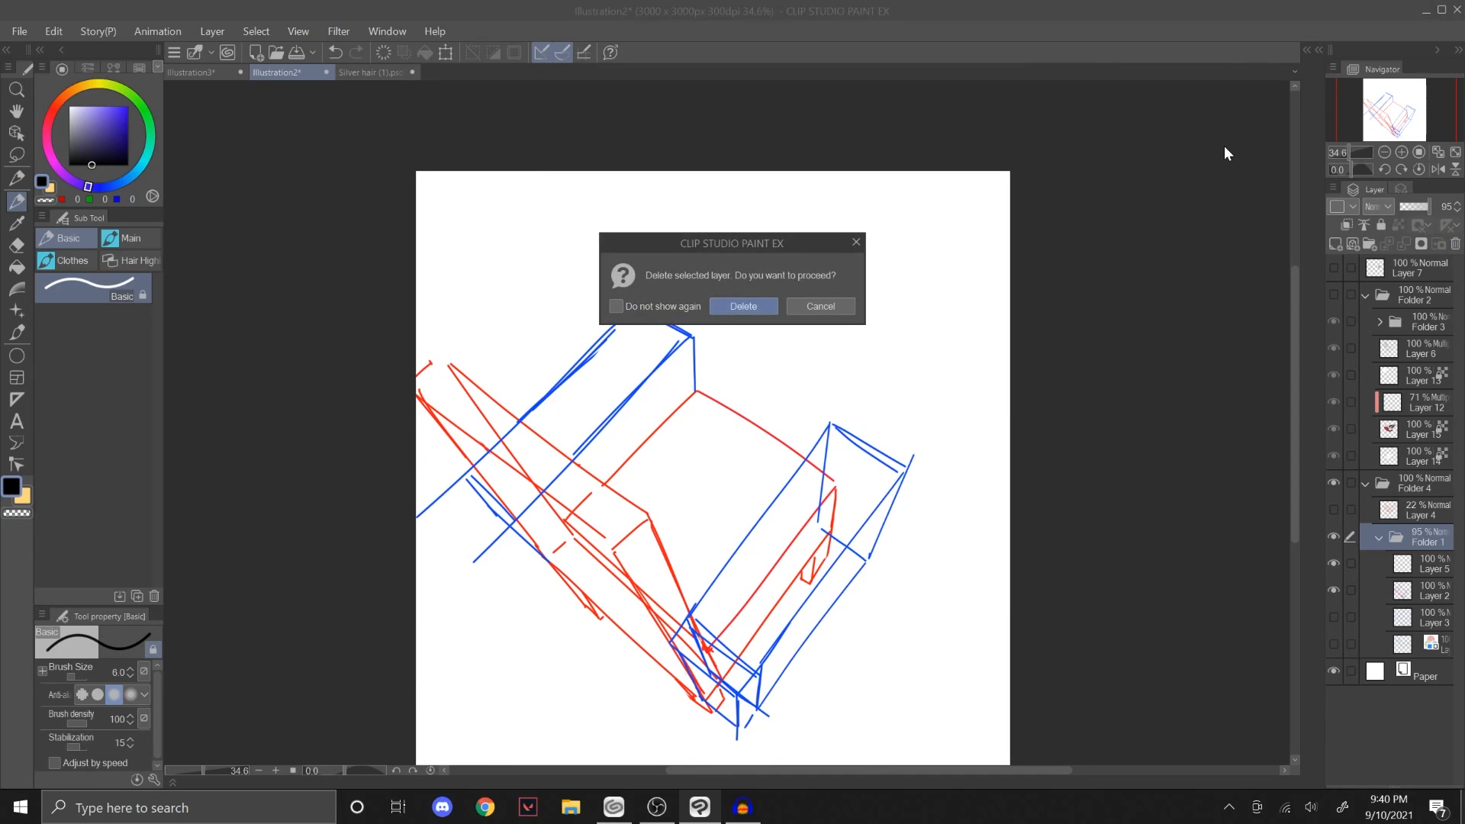
left_click(847, 301)
left_click_drag(1330, 125, 1364, 131)
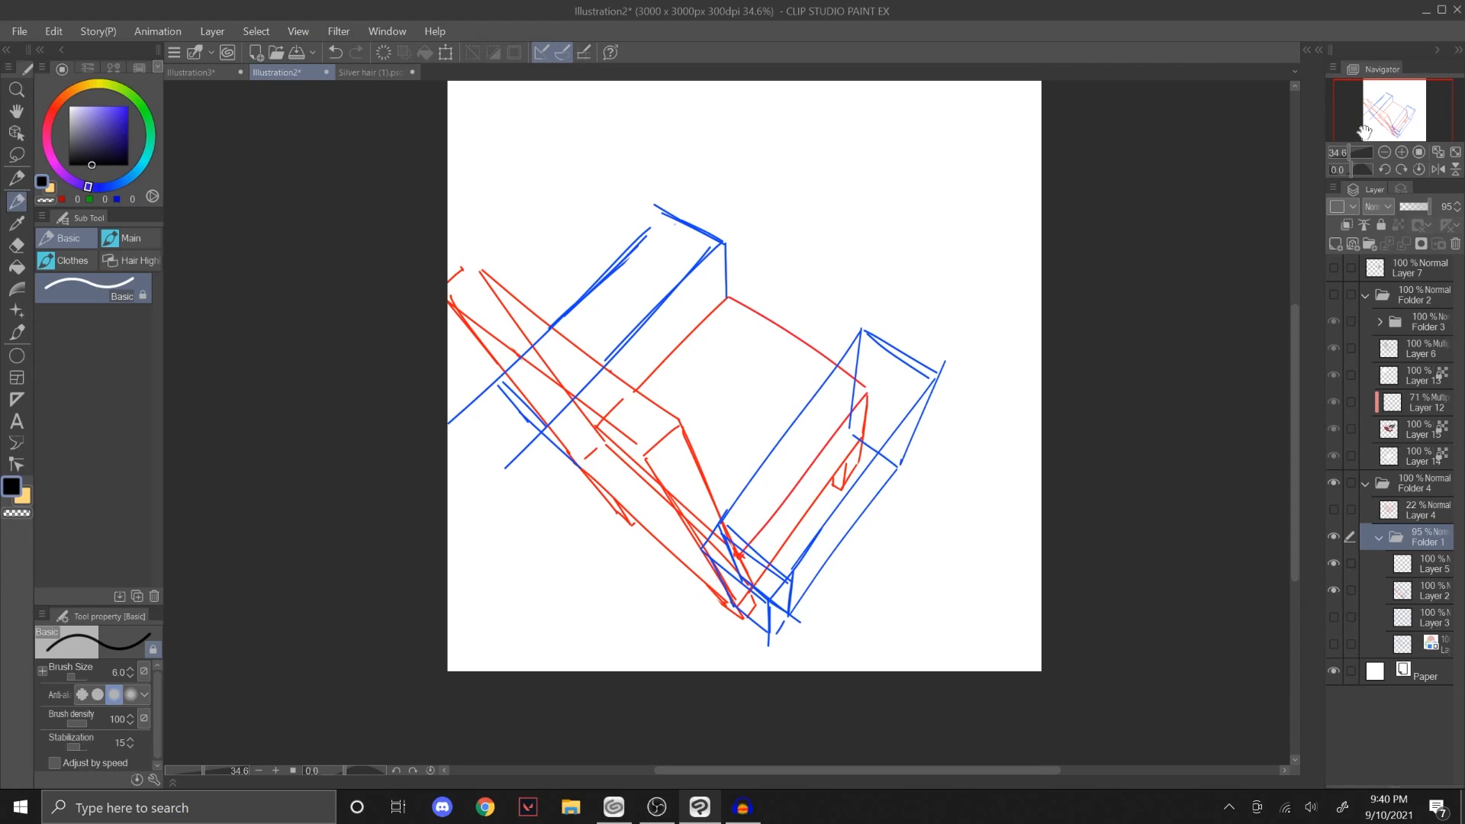
Step: View the Layer 4 body sketch without Folder 1, then restore Folder 1 and hide Layer 4
left_click(1334, 536)
left_click(1333, 509)
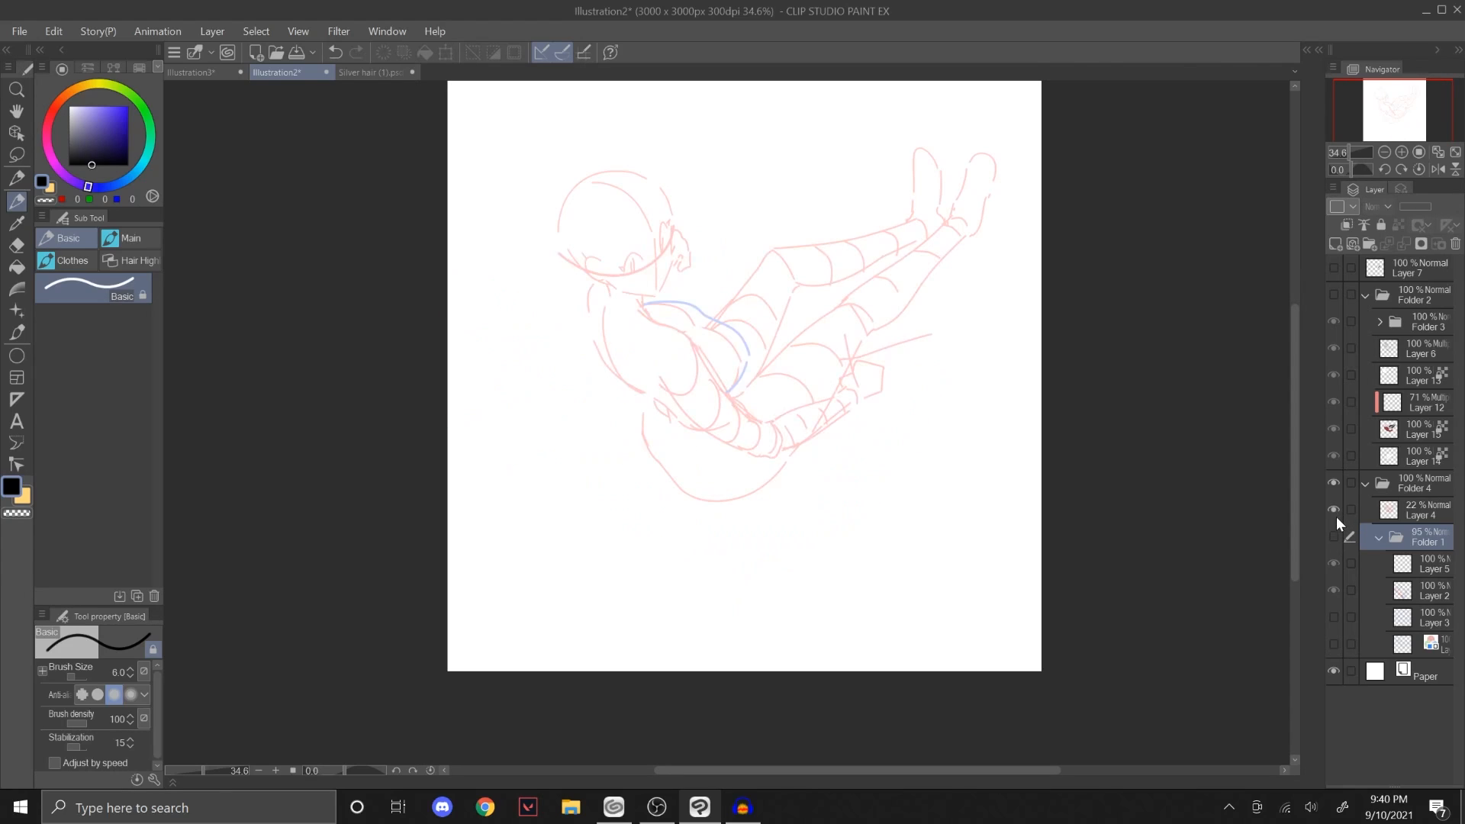
left_click(1335, 533)
left_click(1334, 510)
Step: Show the blue gesture sketch on the lowest layer of Folder 1 and compare it with Layer 4
left_click(1333, 643)
left_click(1386, 647)
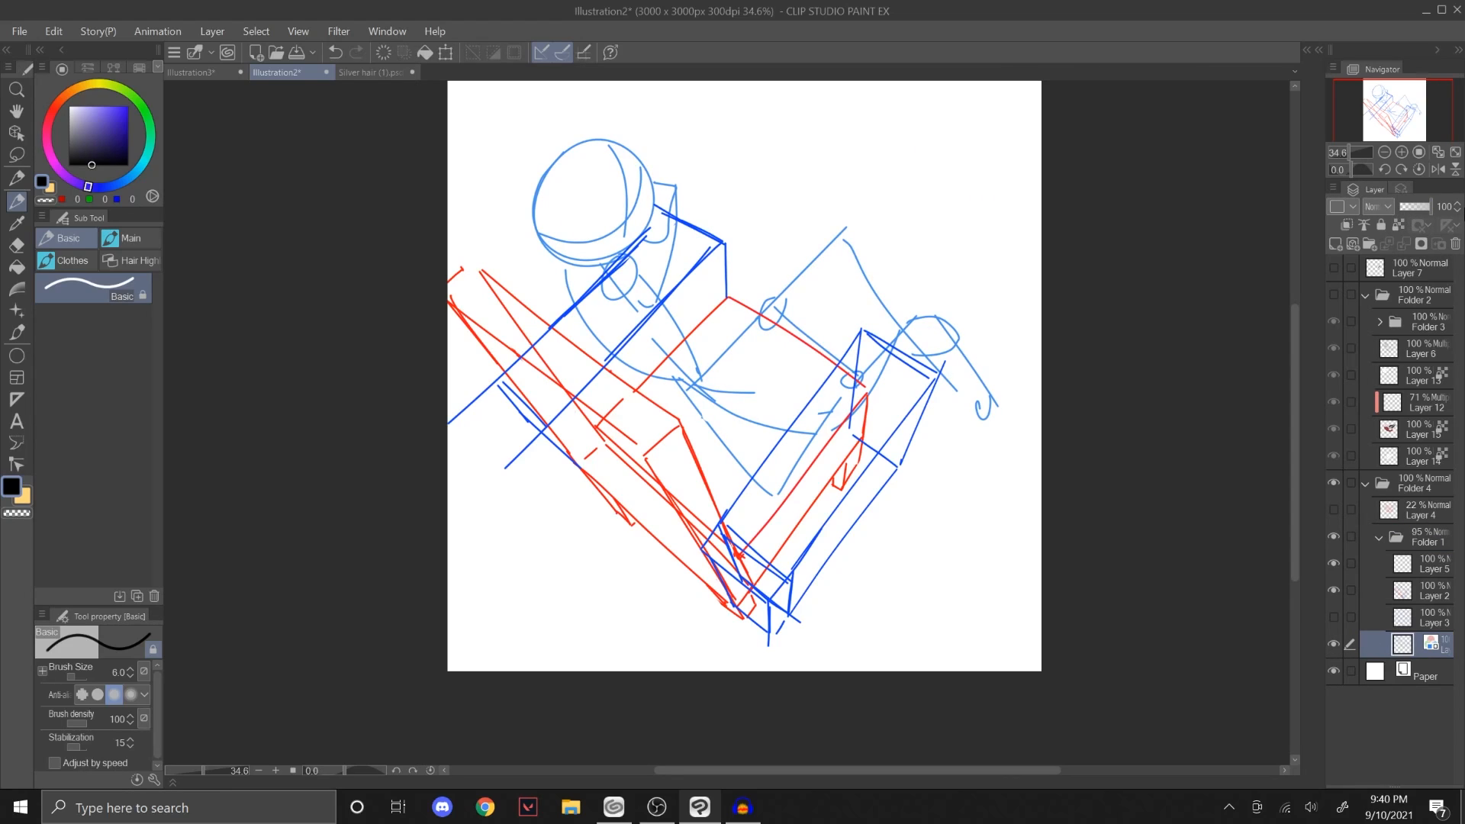
left_click(1333, 645)
left_click(1333, 510)
left_click(1333, 643)
Step: Set Layer 4's opacity to 100% and hide the blue gesture sketch layer in Folder 1
left_click(1423, 509)
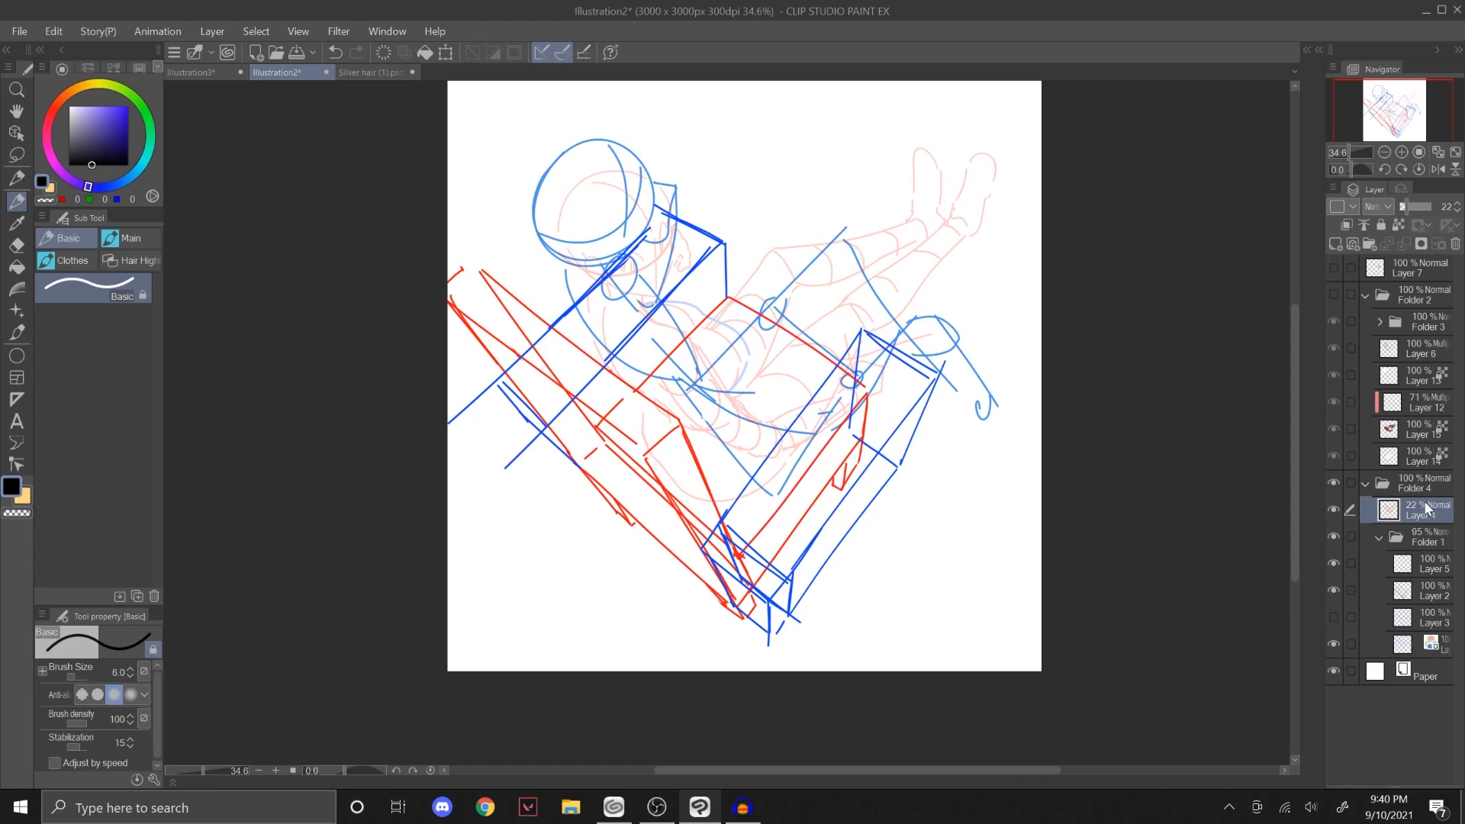
left_click_drag(1421, 204, 1432, 206)
left_click(1334, 643)
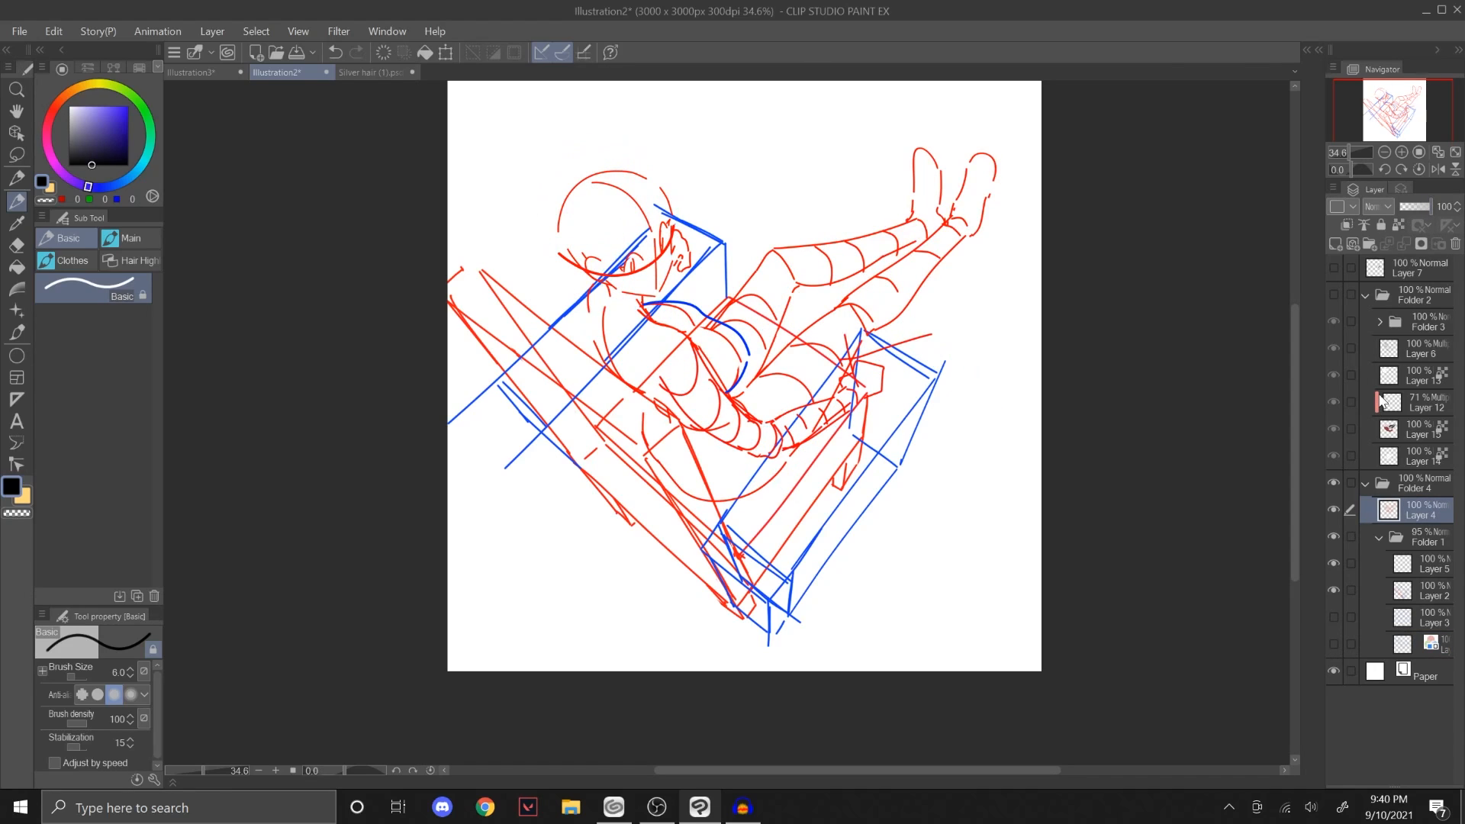
Step: Make Folder 2 visible over the construction sketch, check the glasses in Folder 3, and hide Layer 4
left_click(1335, 297)
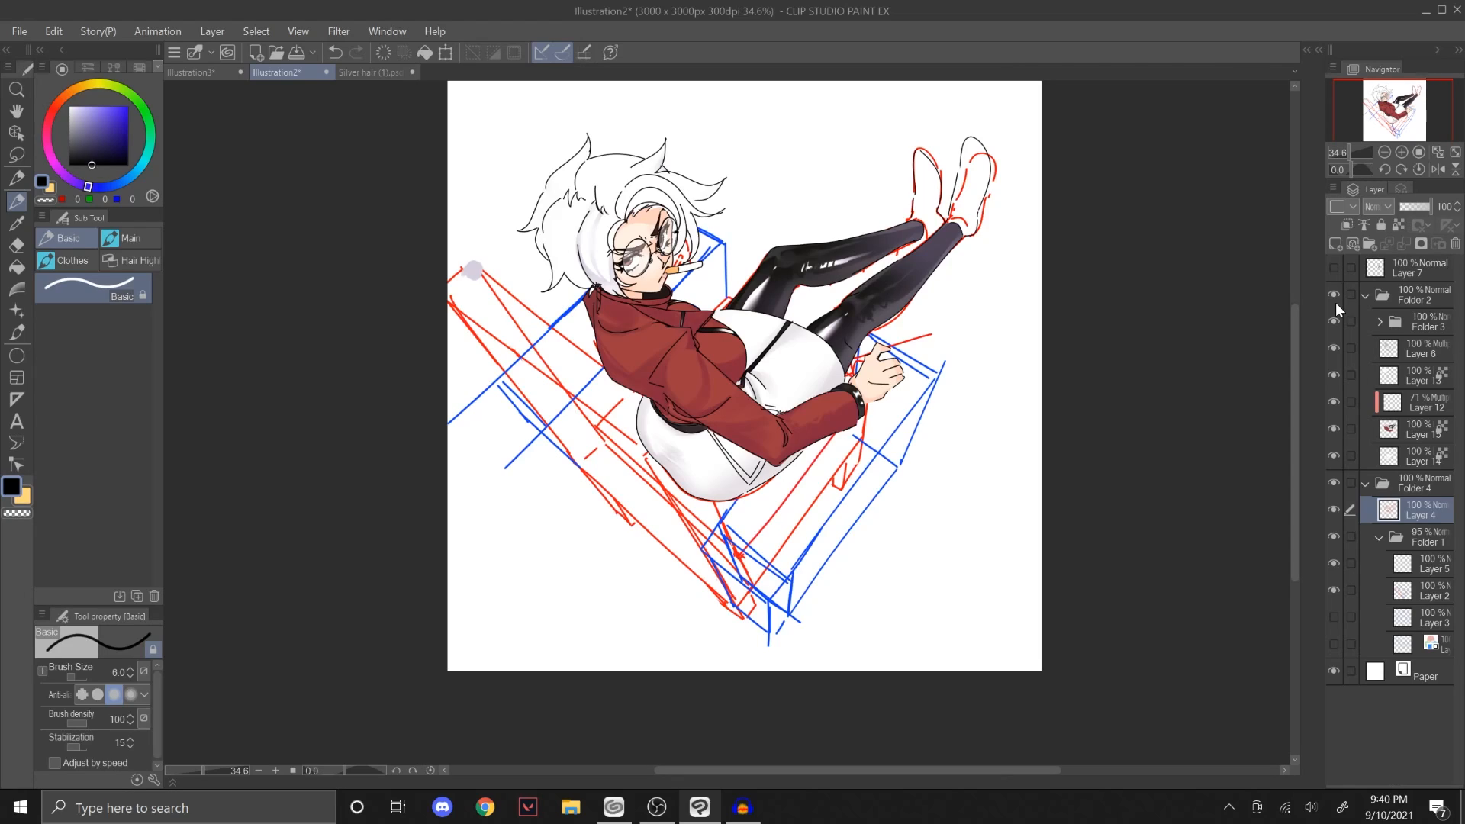
left_click(1333, 322)
left_click(1333, 507)
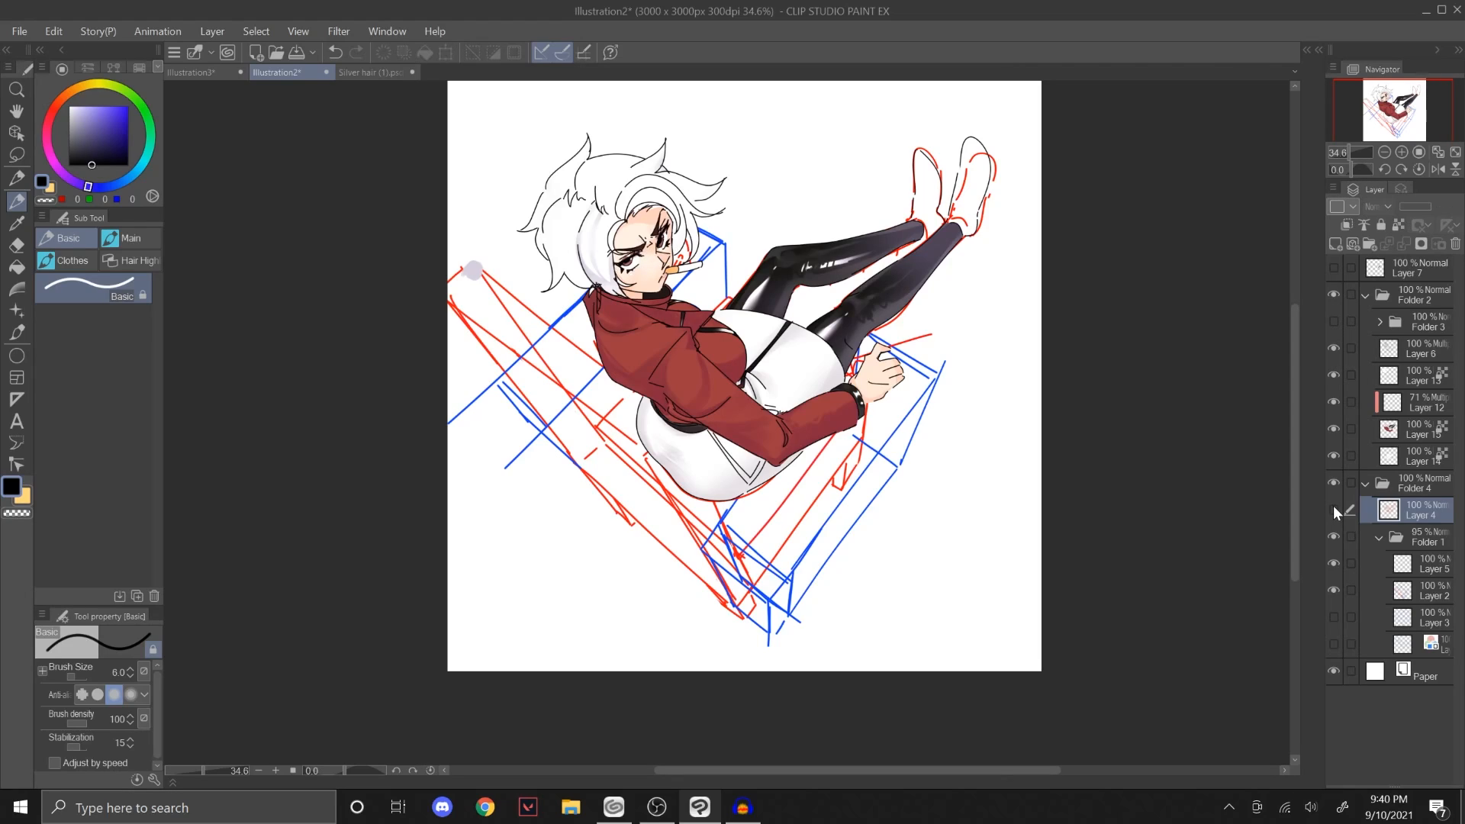
left_click(1335, 321)
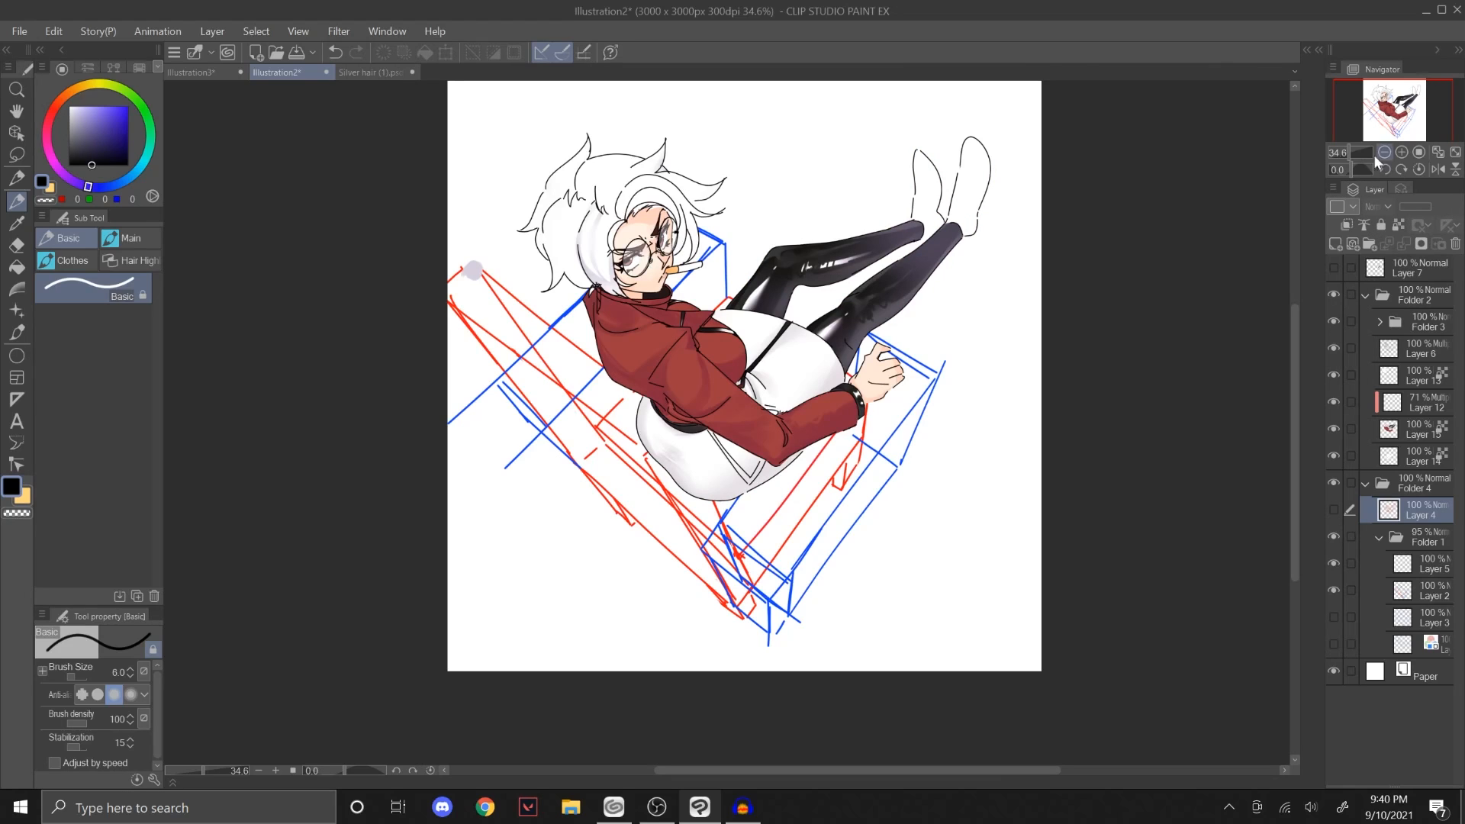
left_click_drag(1349, 153, 1390, 79)
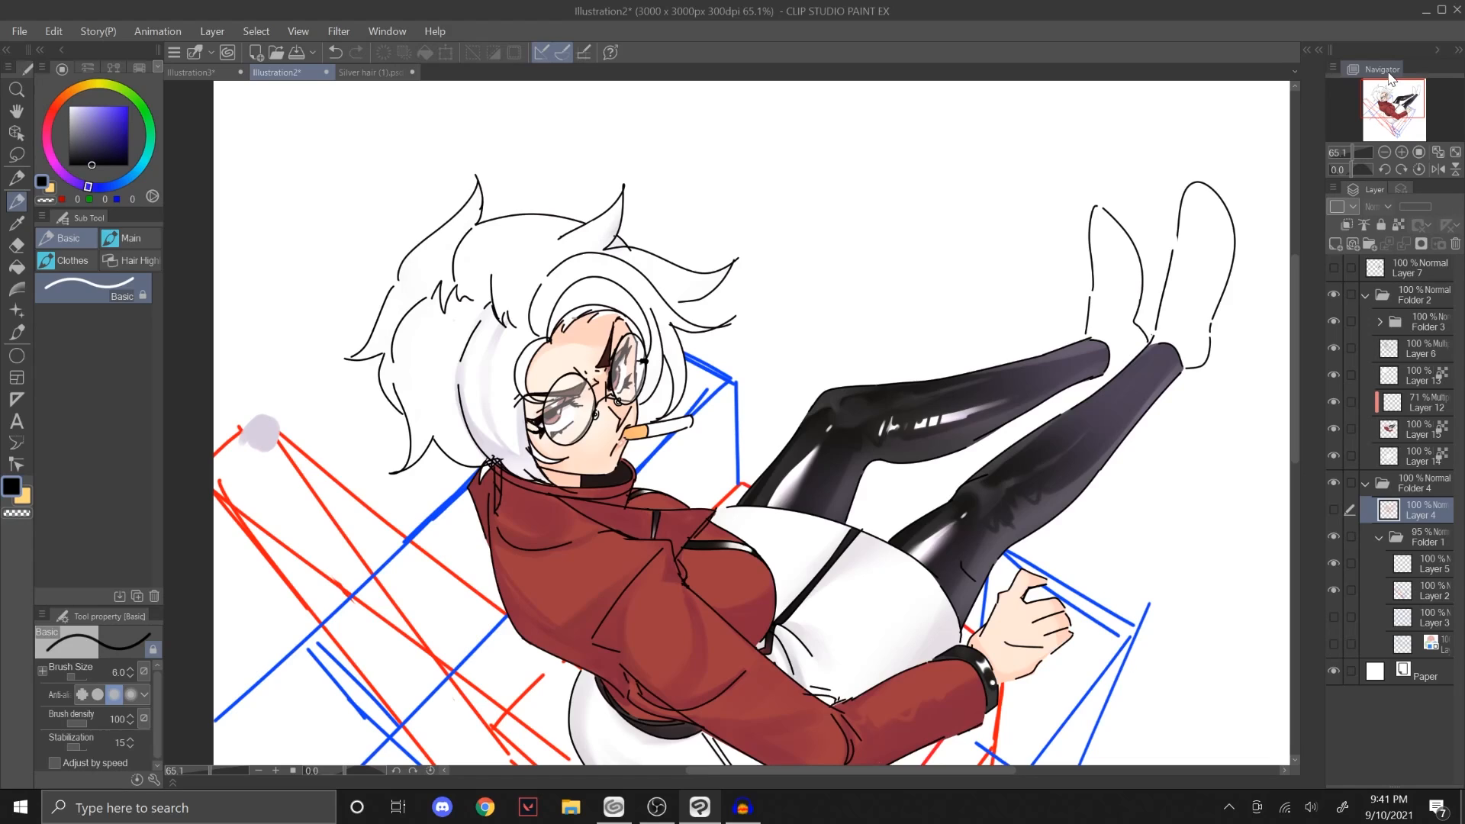
left_click_drag(1381, 117, 1382, 122)
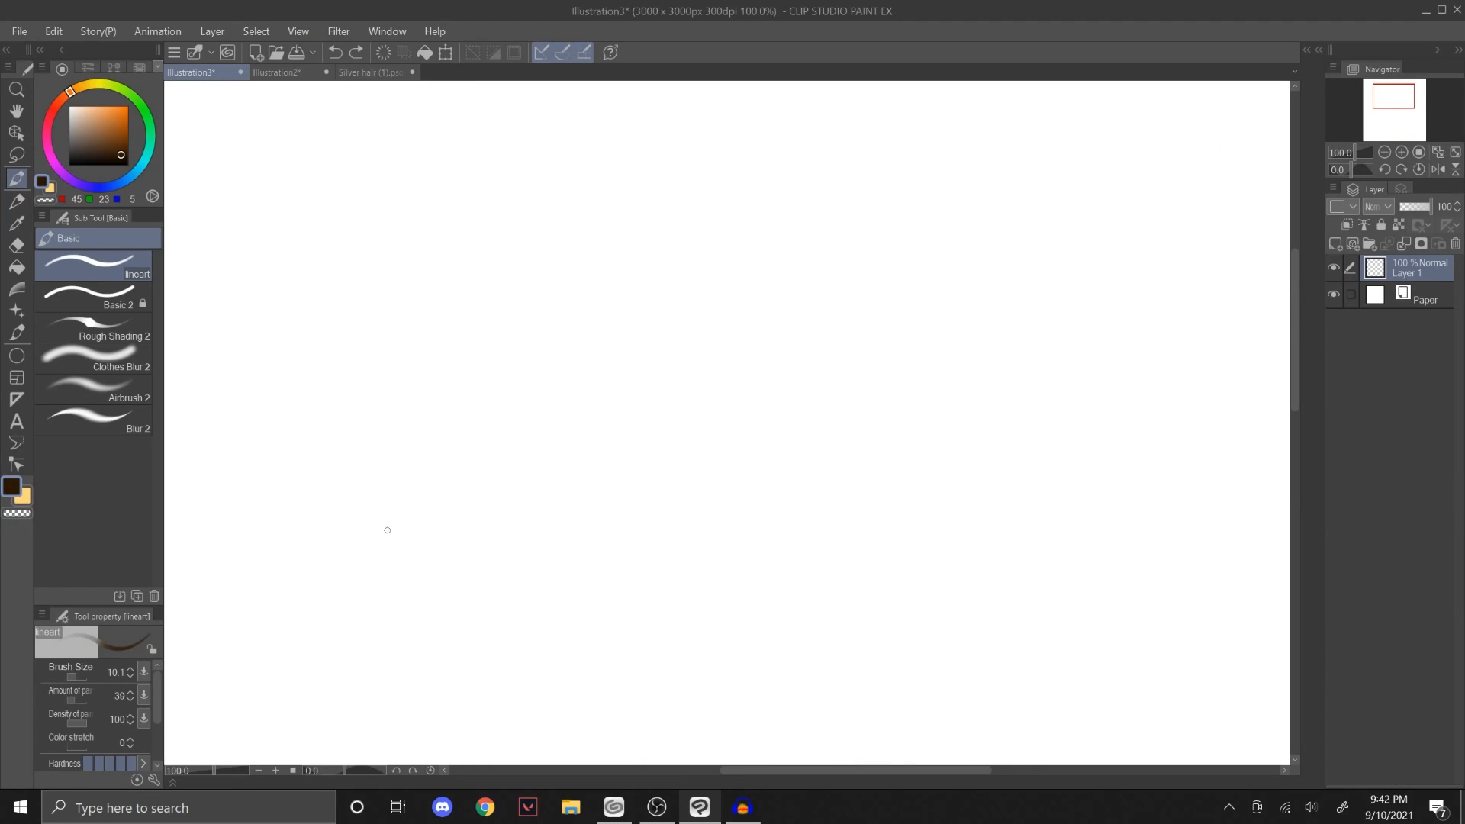
Step: Try the lineart brush with two long scribbles across the Illustration3 canvas, undoing each one
mouse_move(408, 525)
left_mouse_down()
mouse_move(604, 324)
mouse_move(545, 494)
mouse_move(1030, 196)
mouse_move(782, 627)
mouse_move(932, 603)
mouse_move(1223, 401)
left_mouse_up()
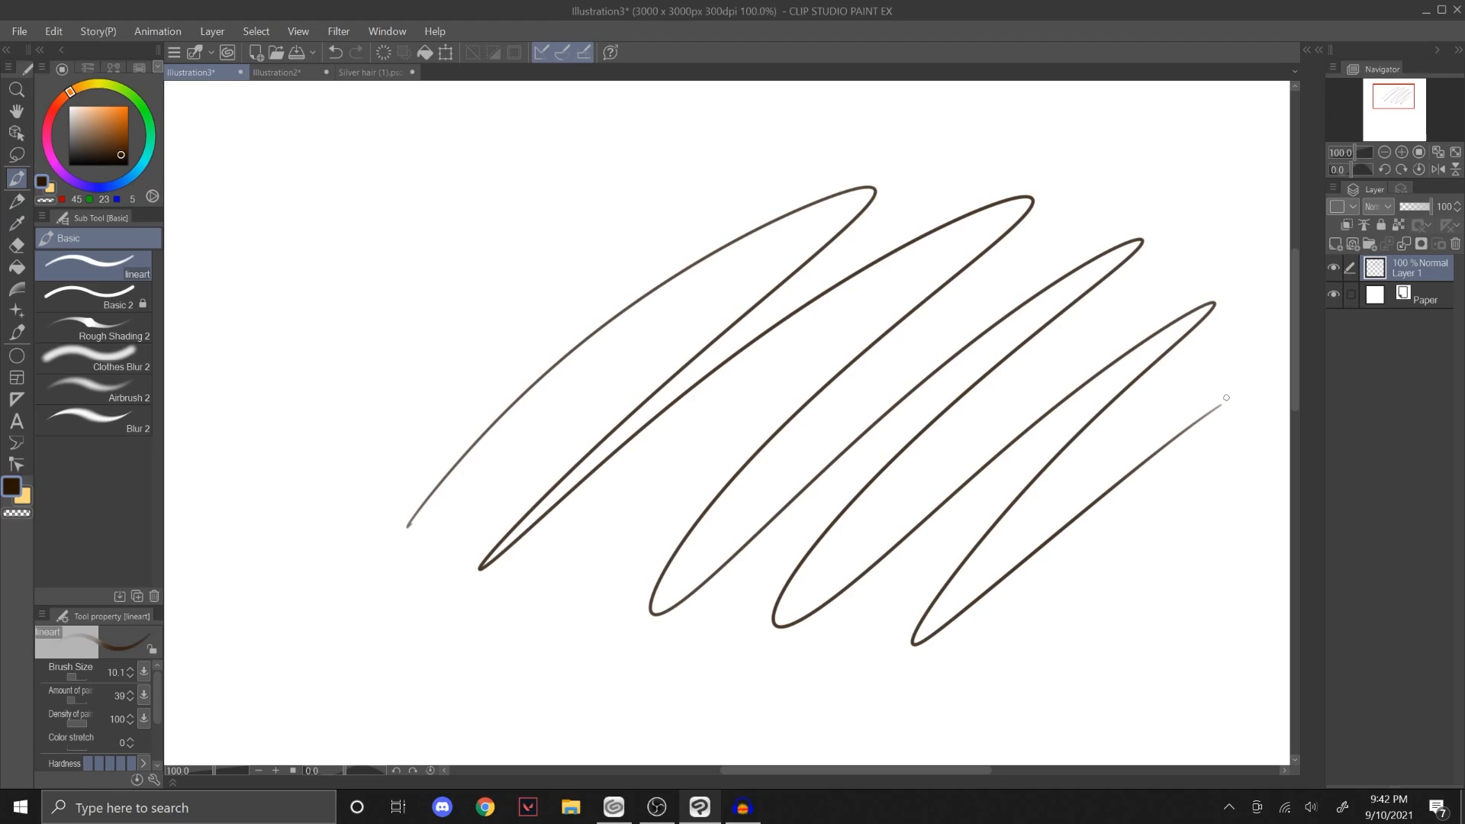
key("ctrl+z")
mouse_move(328, 469)
left_mouse_down()
mouse_move(336, 446)
mouse_move(664, 392)
mouse_move(1042, 420)
mouse_move(961, 595)
left_mouse_up()
key("ctrl+z")
Step: Draw one long looping stroke across the upper canvas with the Basic 2 brush
left_click(115, 297)
mouse_move(283, 343)
left_mouse_down()
mouse_move(693, 148)
mouse_move(467, 333)
mouse_move(953, 238)
left_mouse_up()
Step: Draw four diagonal test strokes of varying pressure below the loop with the lineart brush
left_click(148, 265)
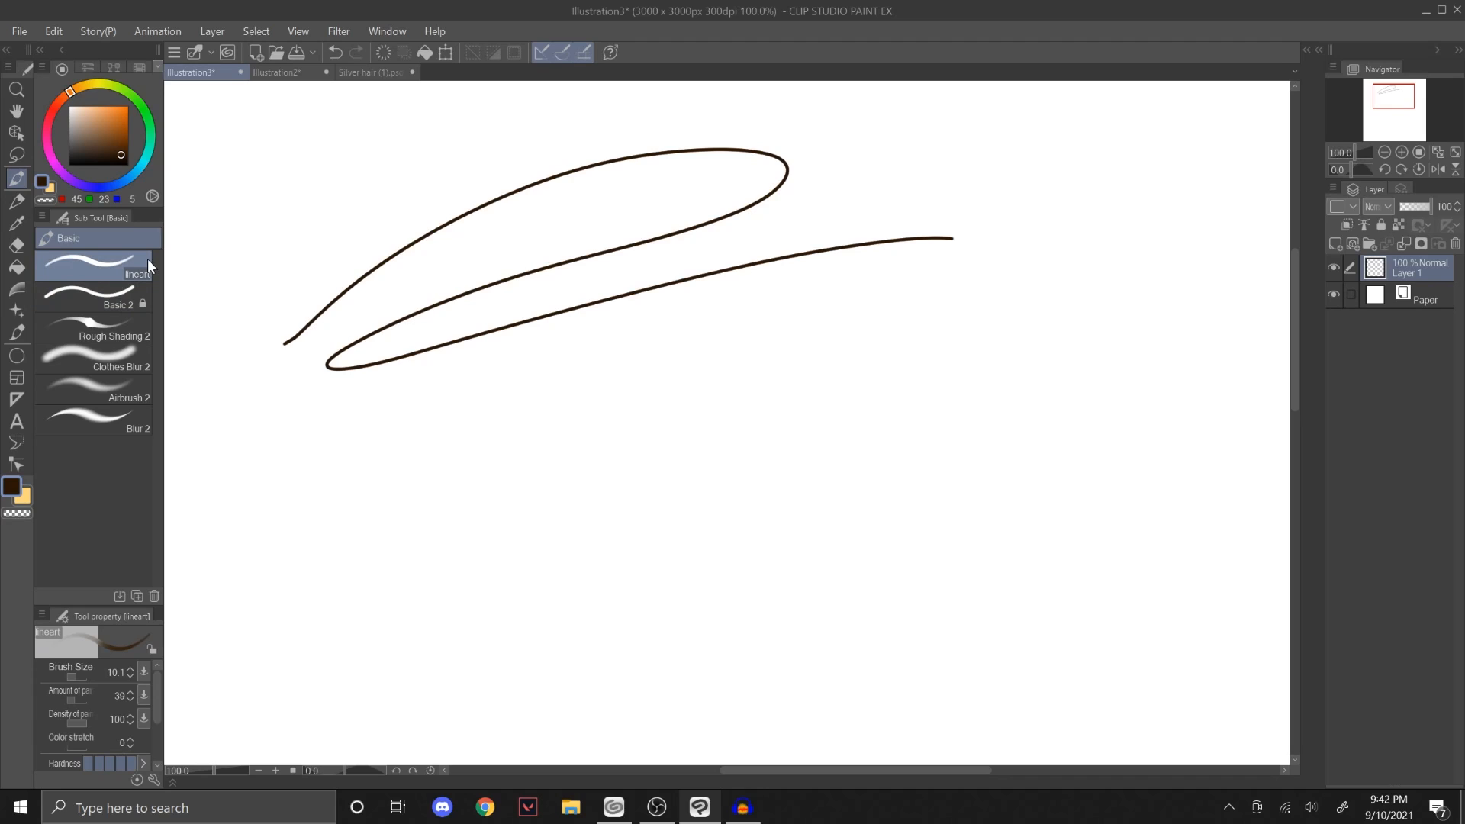
mouse_move(468, 559)
left_mouse_down()
mouse_move(629, 398)
mouse_move(789, 391)
mouse_move(658, 598)
mouse_move(891, 536)
mouse_move(1020, 526)
mouse_move(1128, 564)
mouse_move(1231, 654)
left_mouse_up()
key("ctrl+z")
mouse_move(392, 577)
left_mouse_down()
mouse_move(525, 462)
mouse_move(714, 343)
left_mouse_up()
left_click_drag(468, 630, 882, 361)
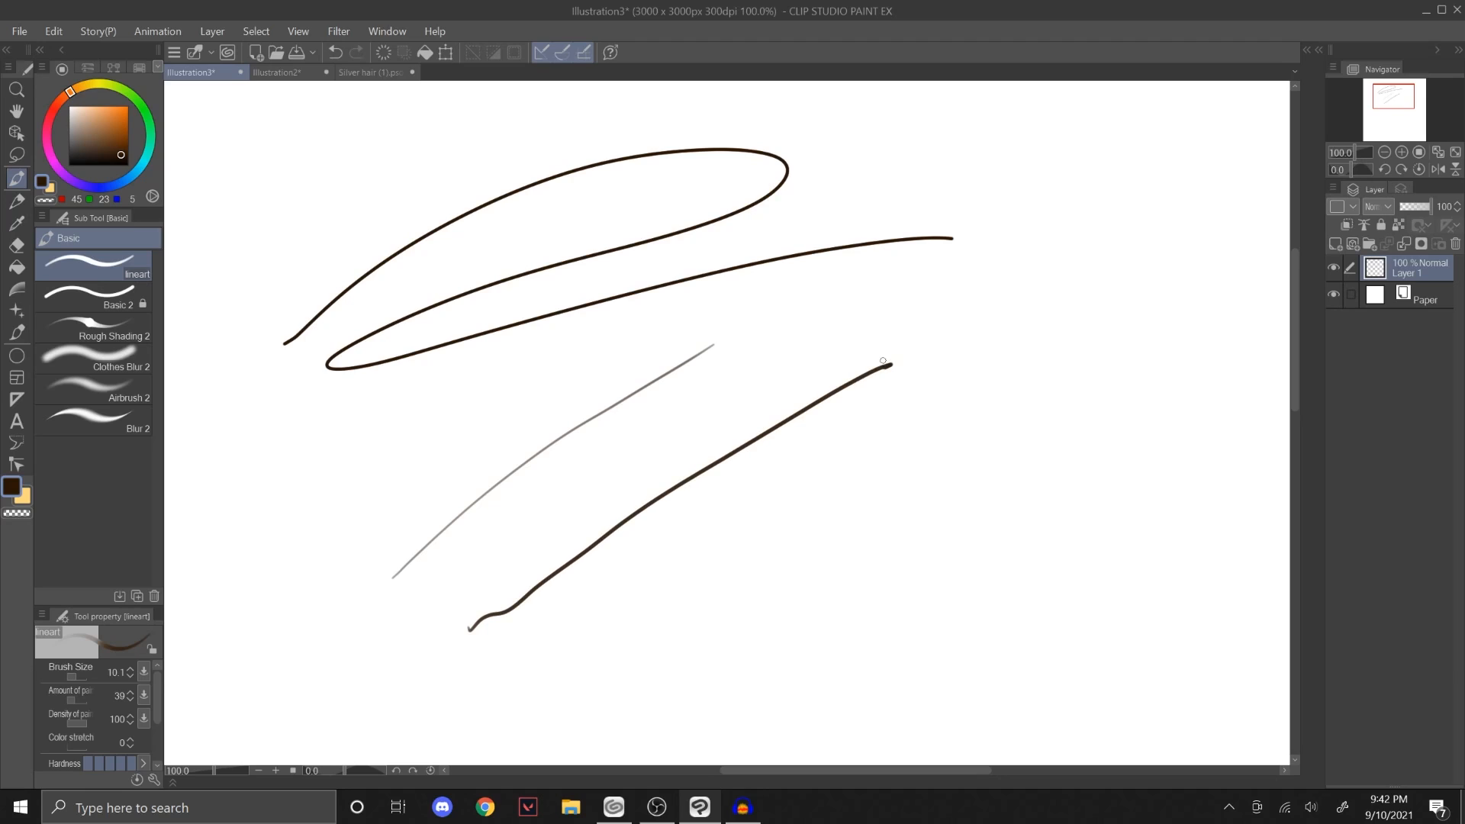
mouse_move(630, 662)
left_mouse_down()
mouse_move(866, 484)
mouse_move(980, 420)
left_mouse_up()
mouse_move(783, 664)
left_mouse_down()
mouse_move(811, 645)
mouse_move(1074, 457)
left_mouse_up()
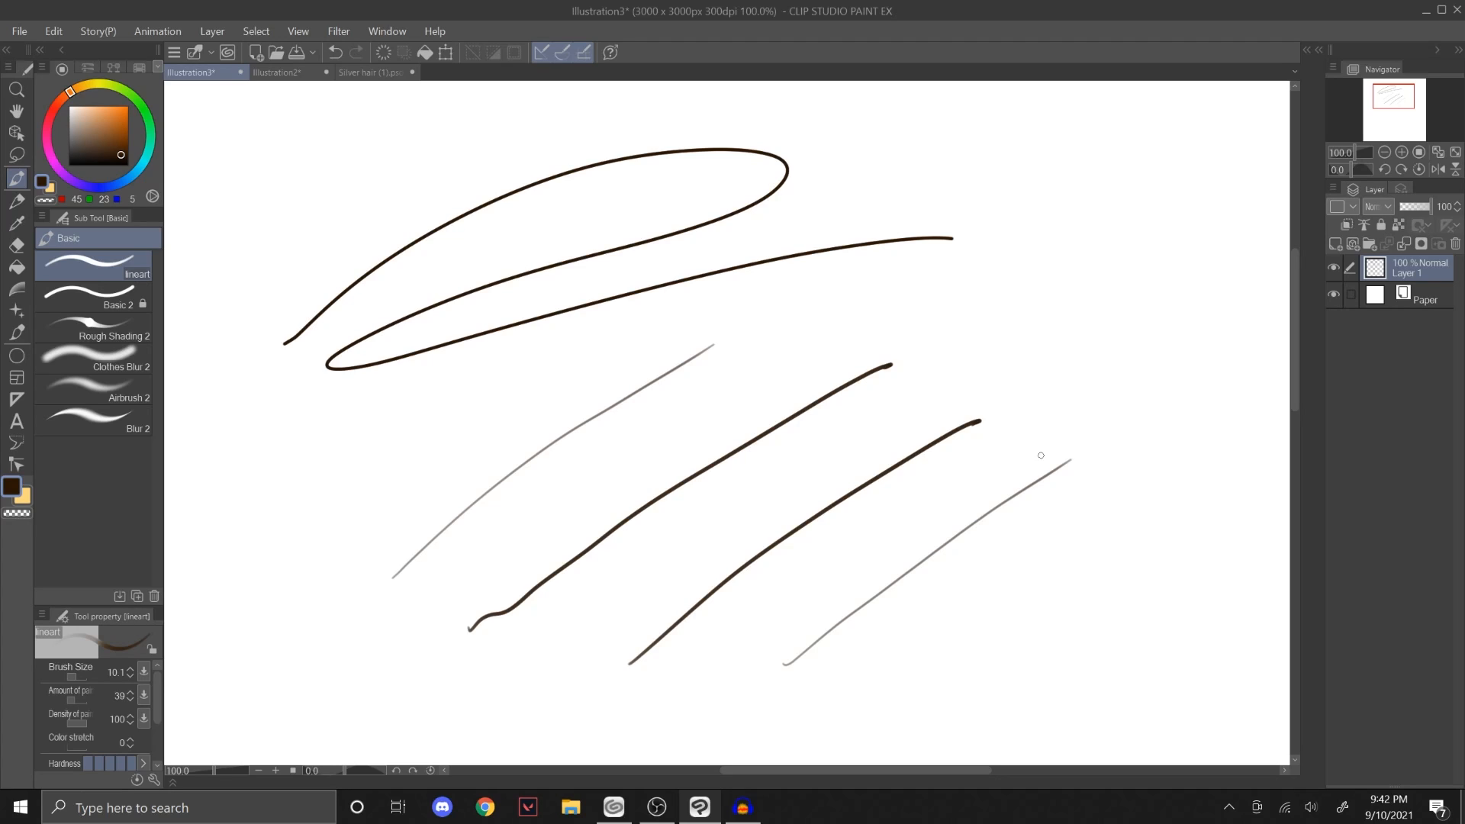
Step: Undo the diagonal lineart test strokes, keeping the Basic 2 loop
key("ctrl+z")
key("ctrl+z")
key("ctrl+z")
key("ctrl+z")
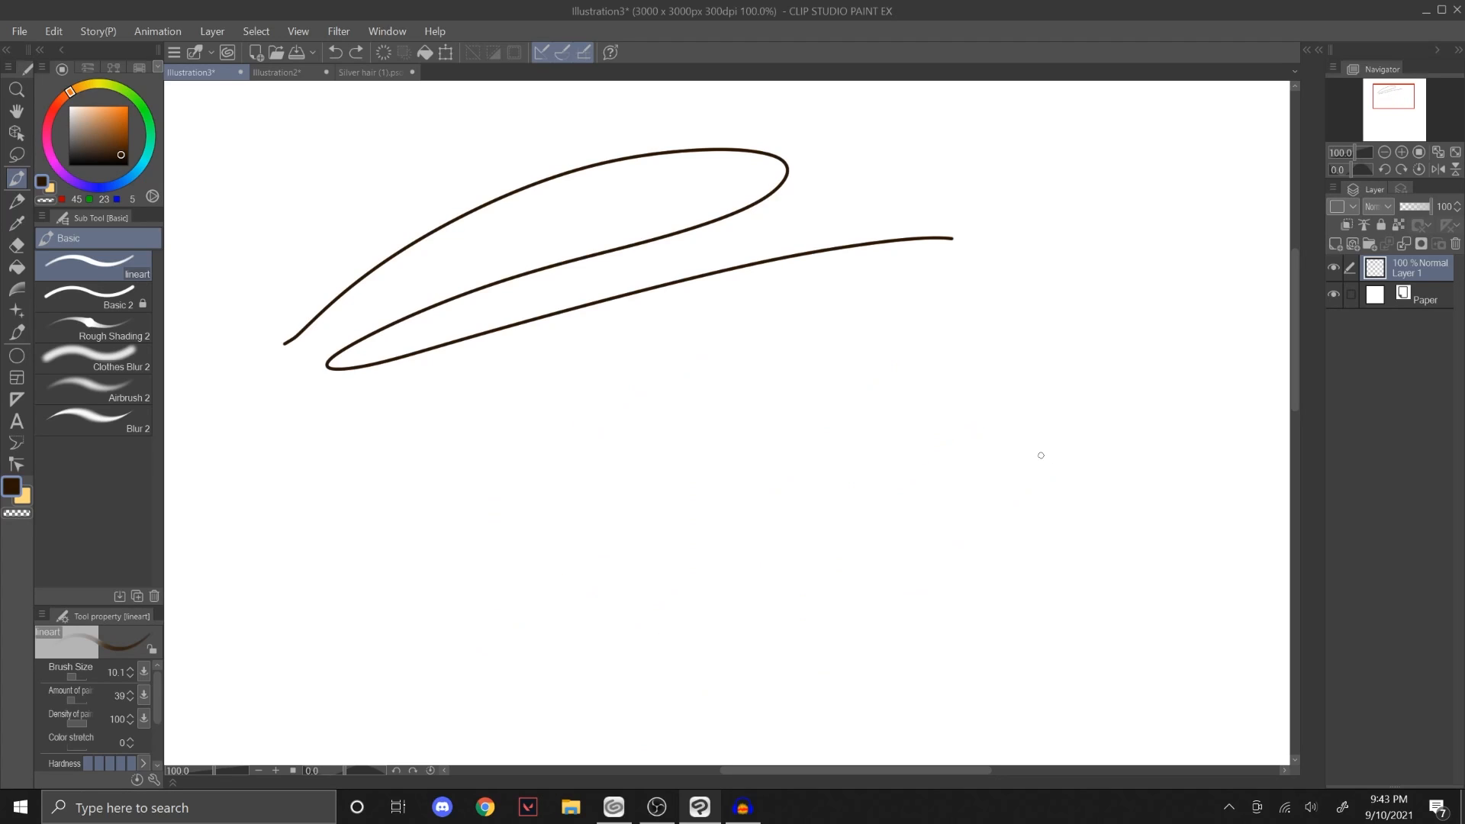
Step: Switch to the Silver hair illustration and examine the lineart of the face, hair buns and dress up close
left_click(355, 73)
scroll(877, 371, "up", 2)
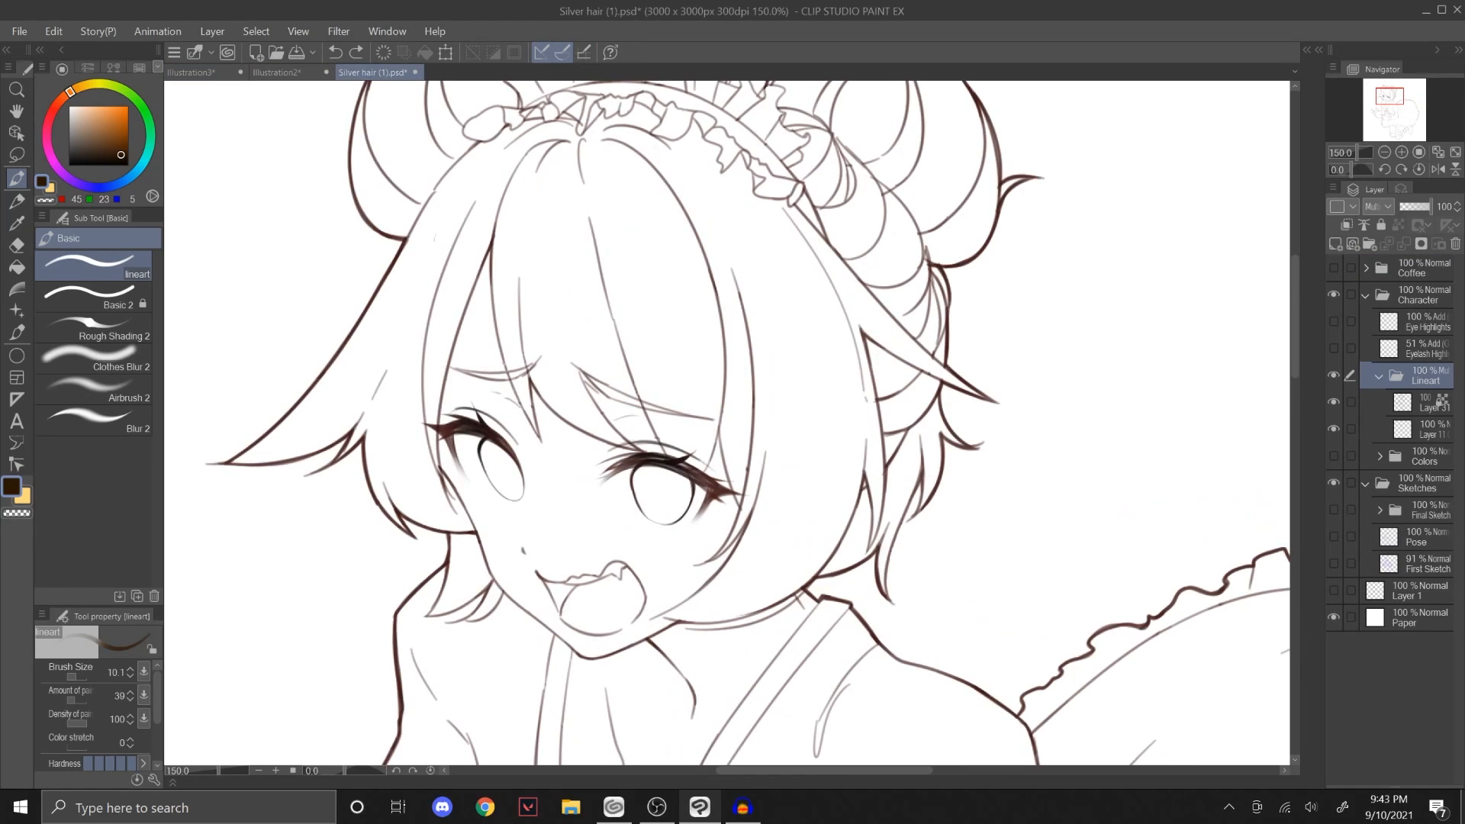
left_click_drag(1388, 96, 1386, 94)
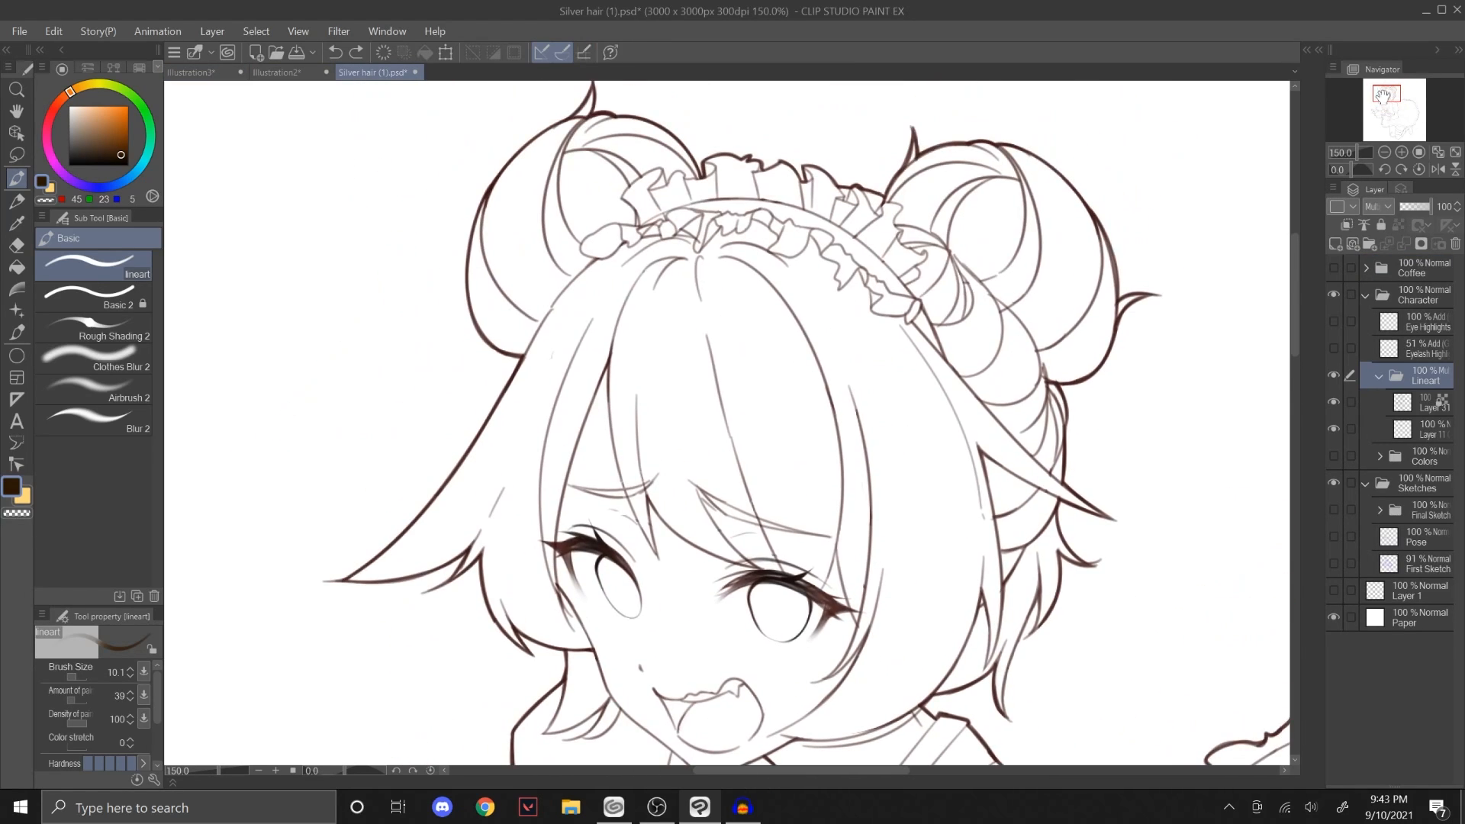
scroll(1385, 99, "up", 1)
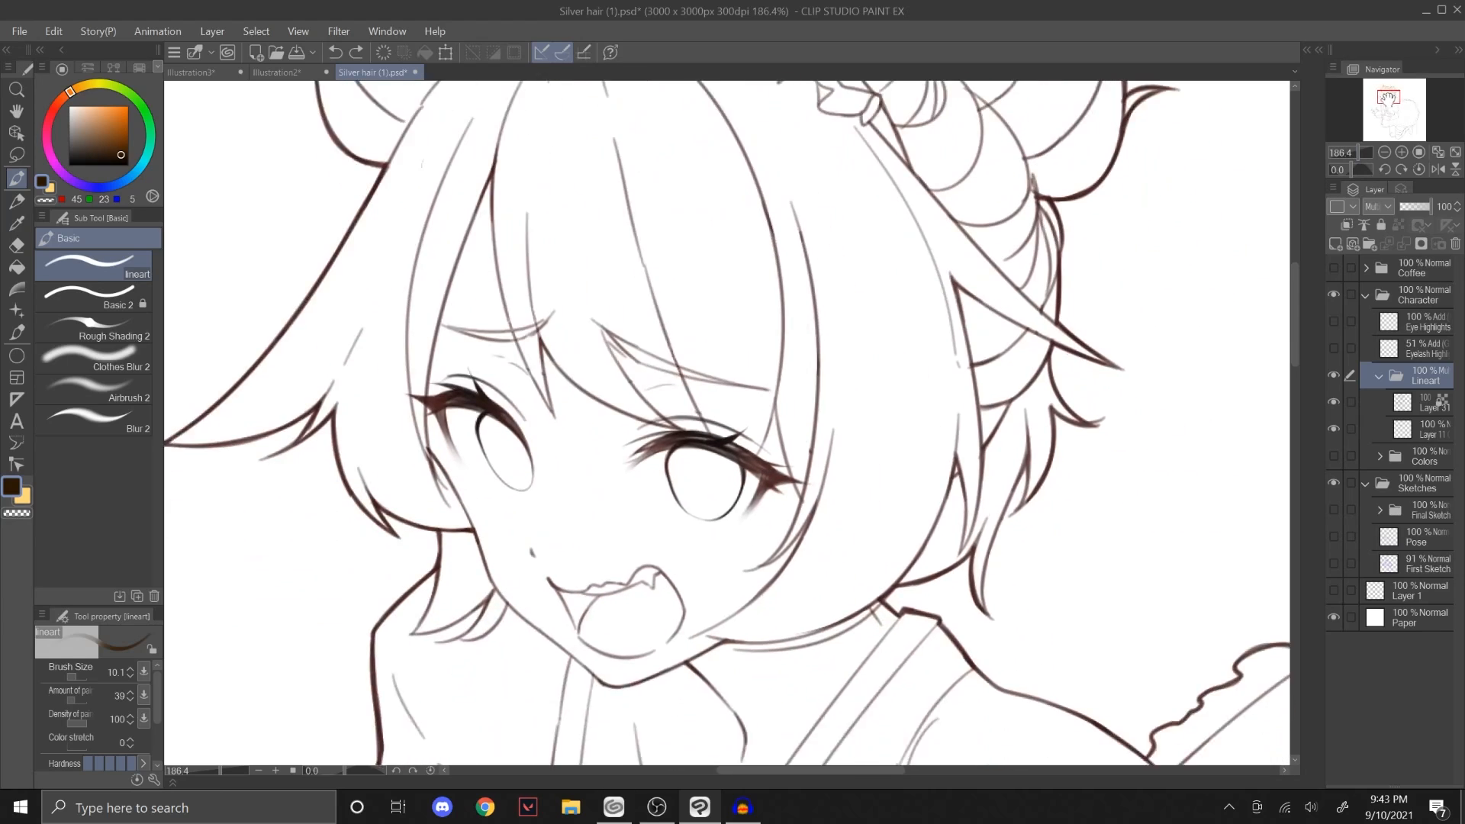
scroll(1363, 167, "down", 3)
scroll(1390, 122, "up", 2)
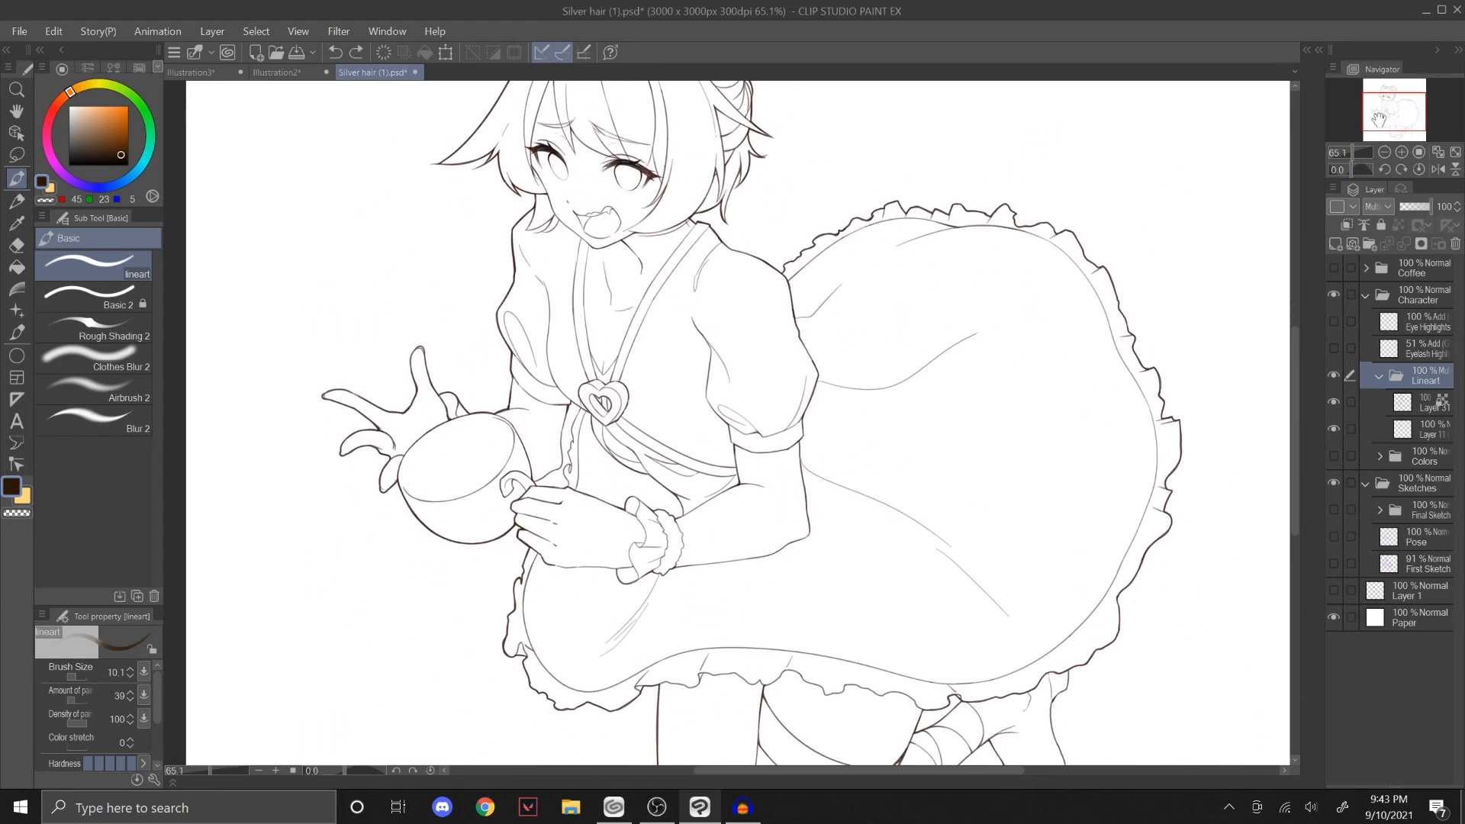
left_click_drag(1390, 124, 1390, 105)
scroll(1366, 146, "up", 4)
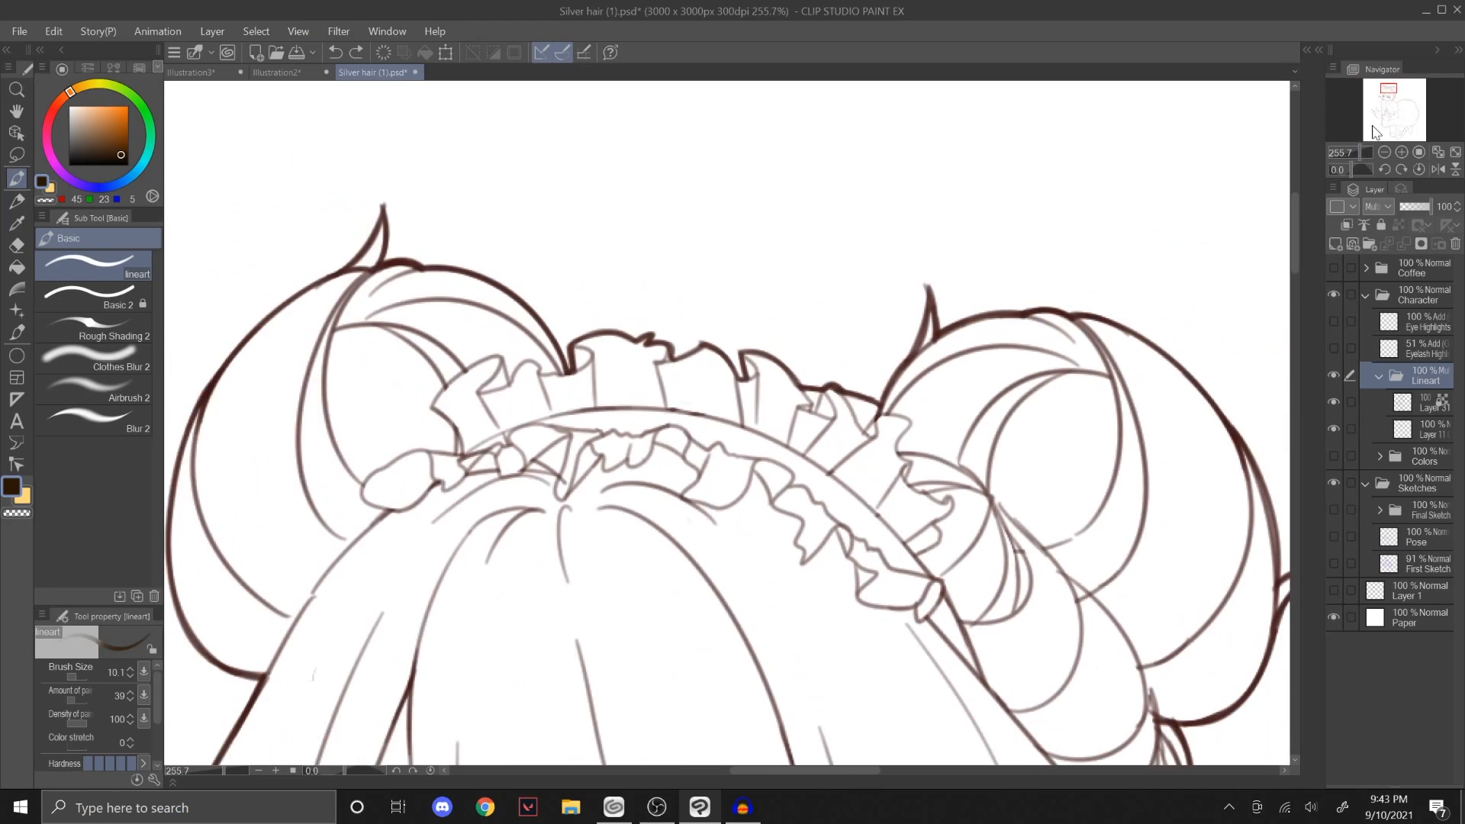
scroll(1390, 99, "down", 1)
scroll(1354, 149, "down", 2)
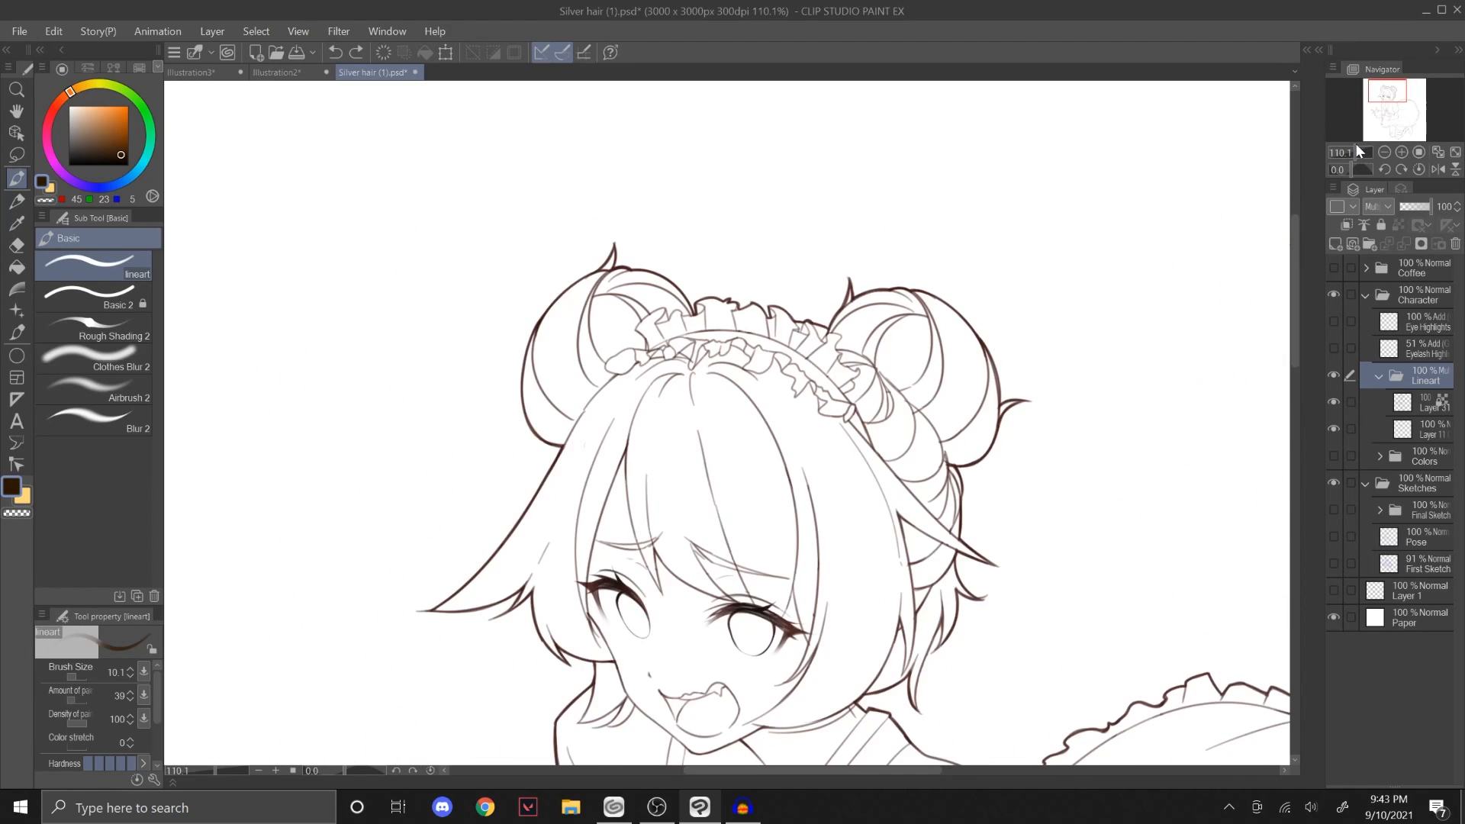
left_click_drag(1387, 92, 1379, 98)
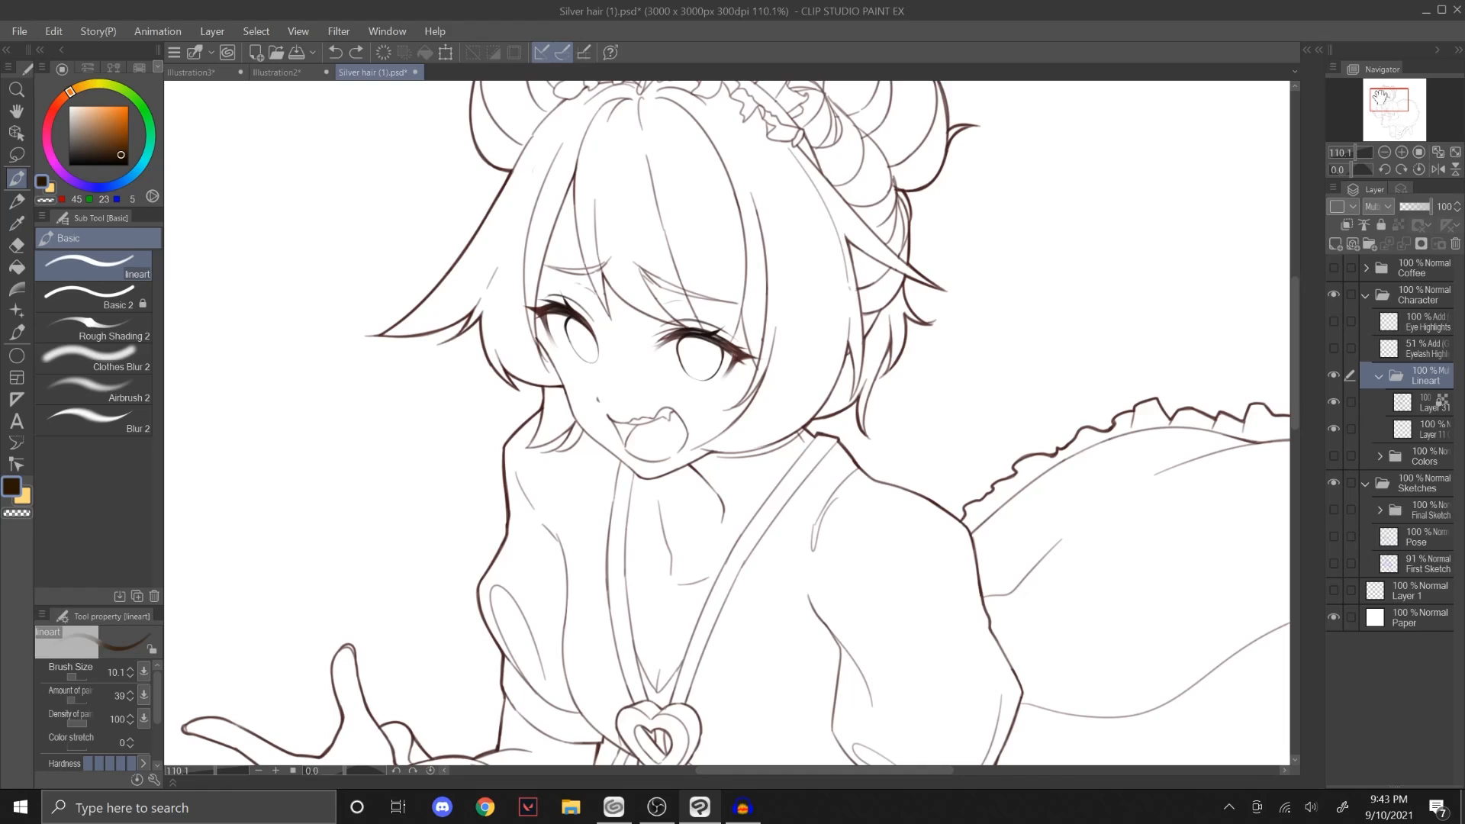
left_click_drag(1379, 98, 1378, 94)
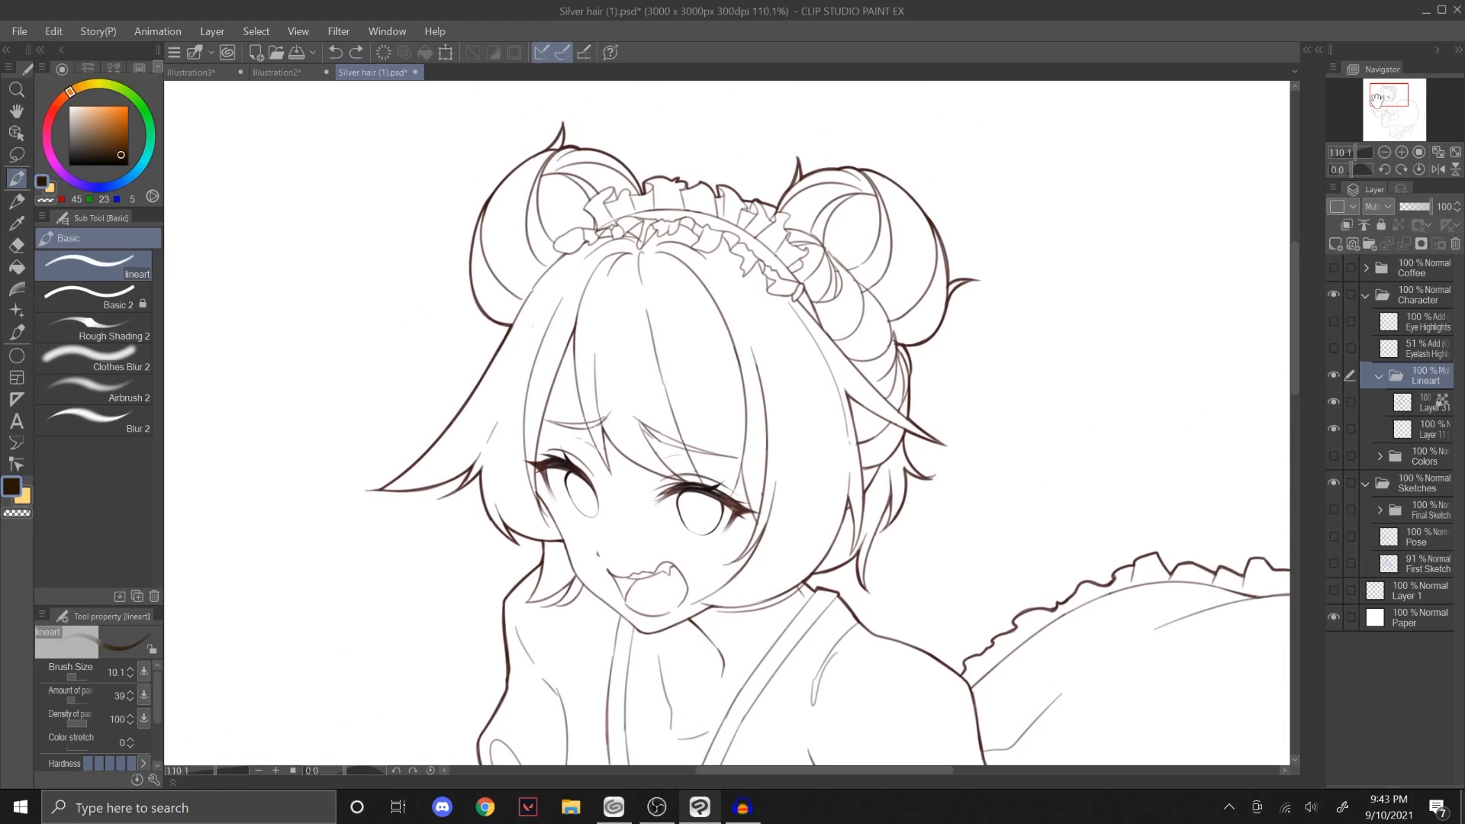
Step: Show the Colors folder and both eye highlight layers, and inspect the lineart against the coloured face and outfit
left_click(1333, 456)
left_click(1333, 347)
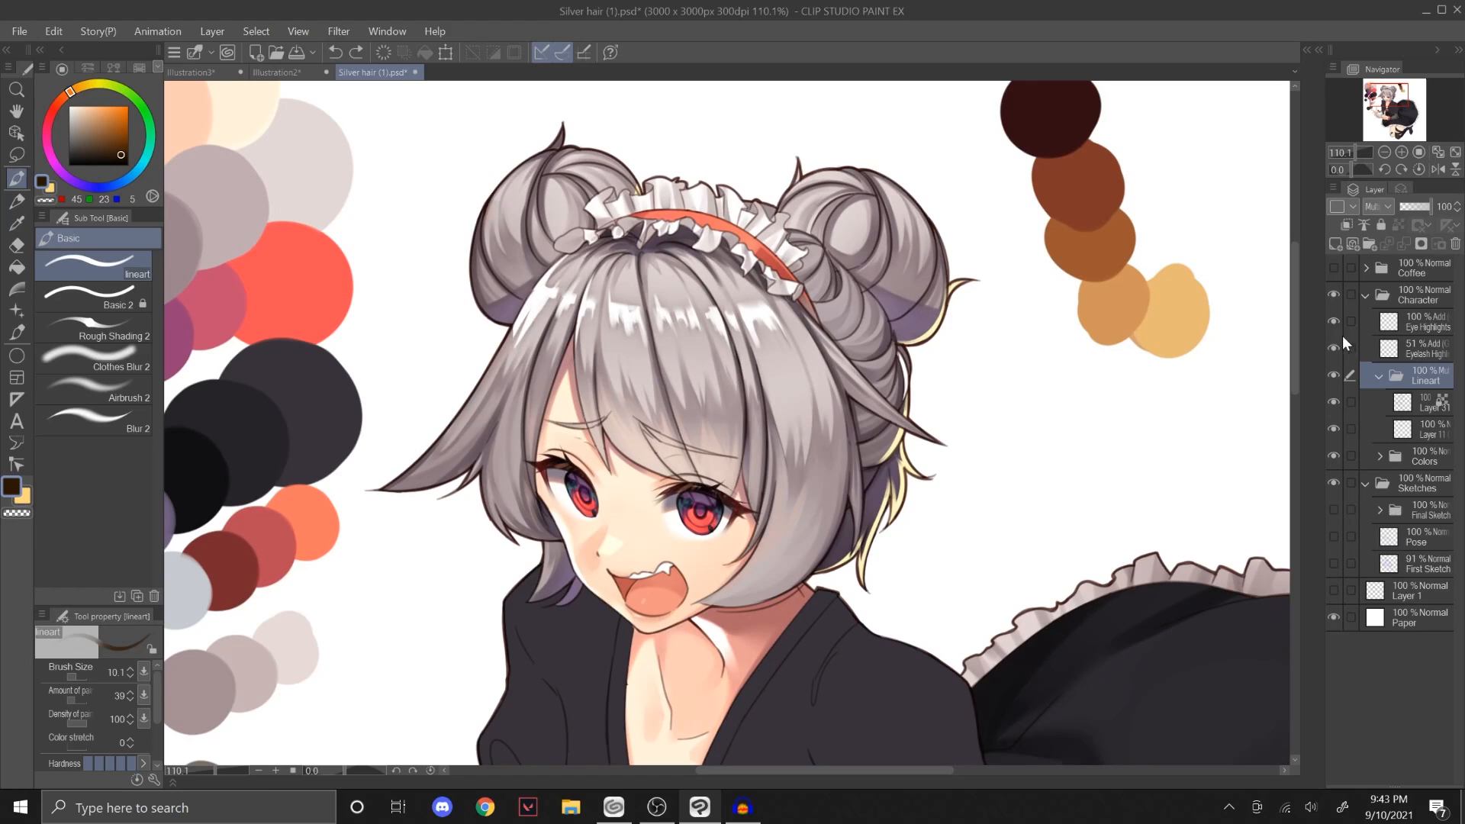
left_click(1333, 321)
left_click_drag(1354, 152, 1357, 152)
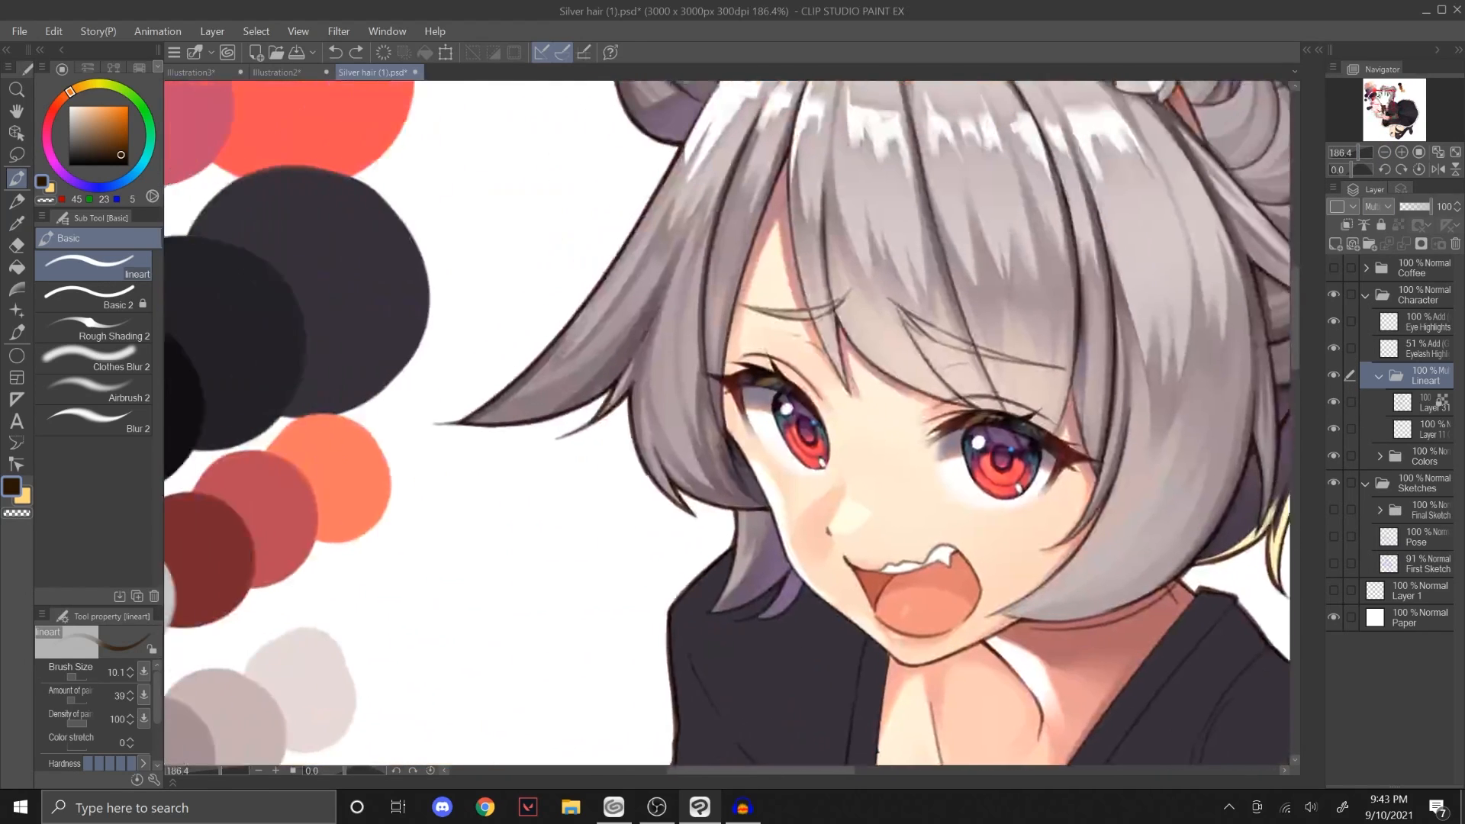
left_click_drag(1383, 97, 1386, 95)
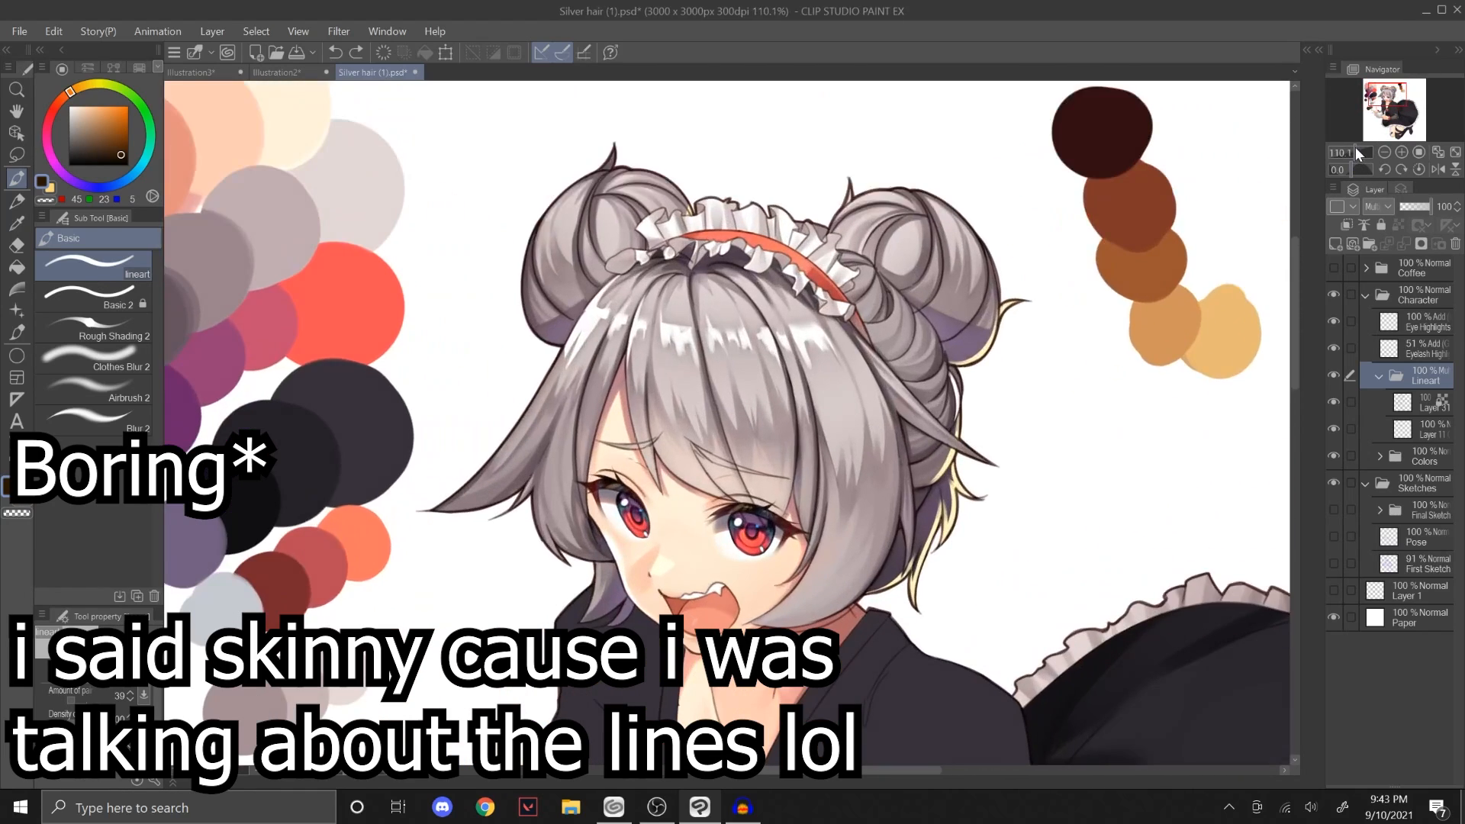
left_click_drag(1355, 148, 1354, 149)
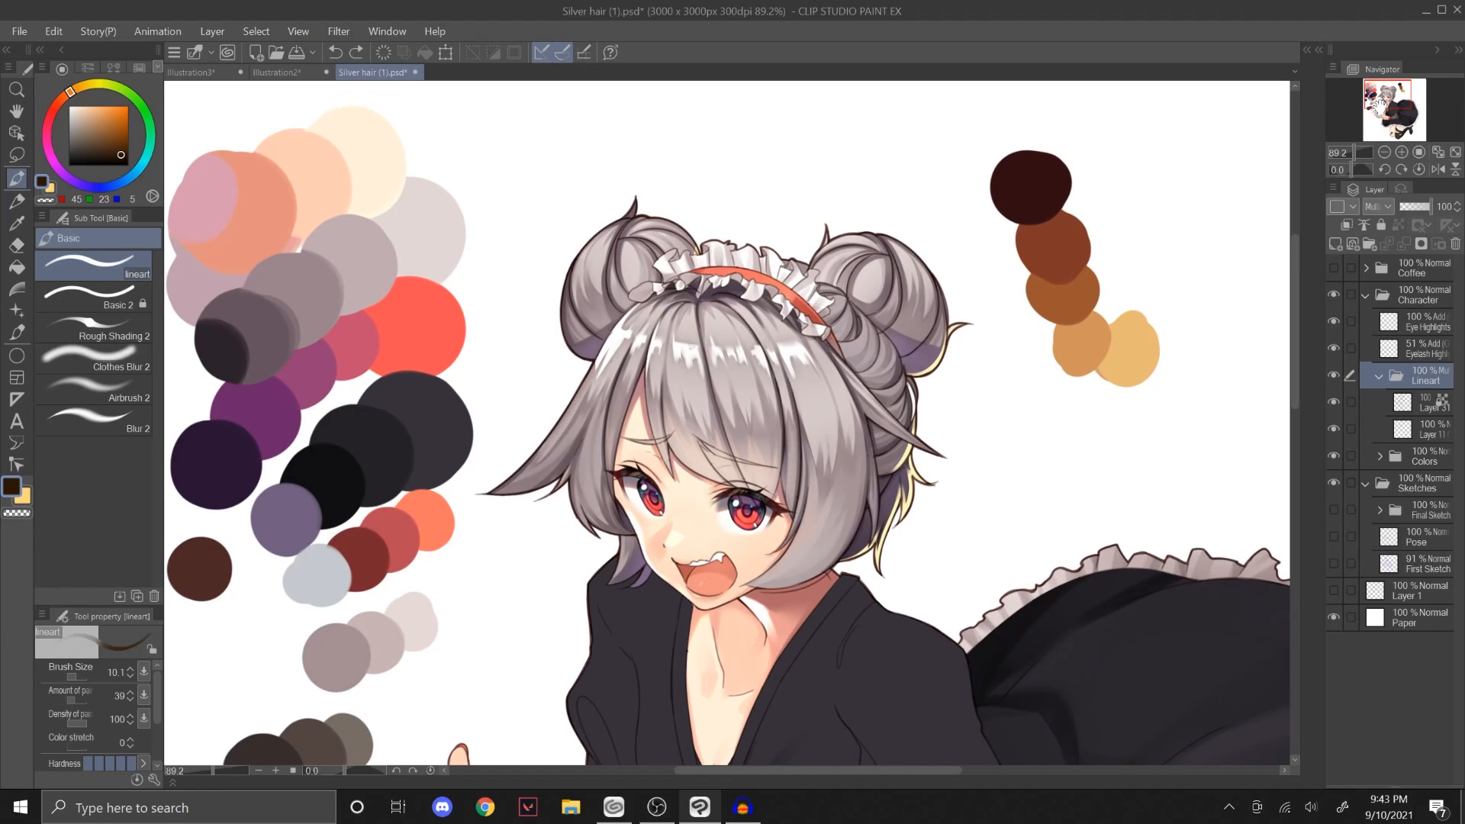
left_click_drag(1357, 152, 1353, 155)
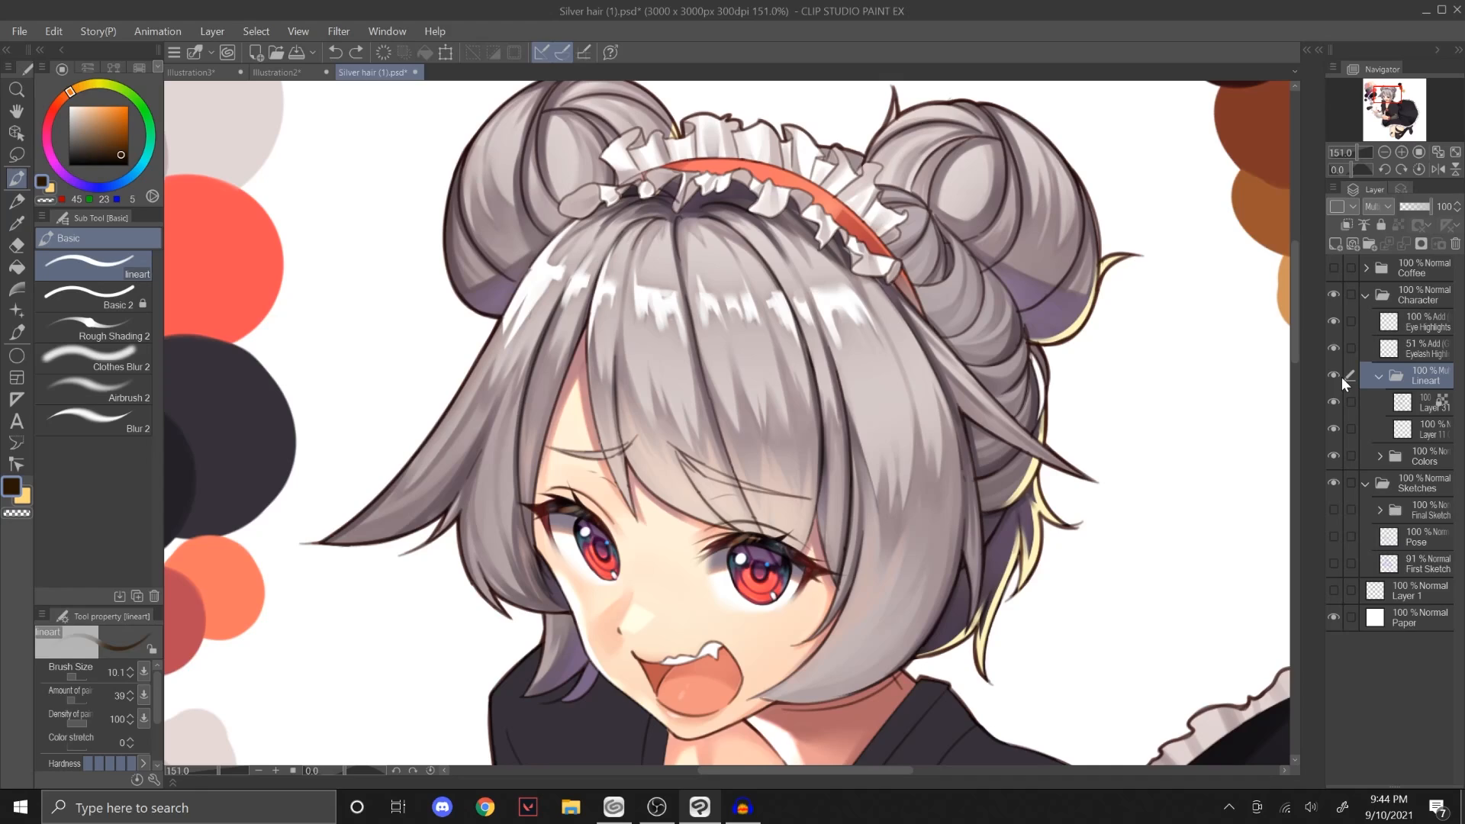
Step: Hide the Character folder and, on a new raster layer, sketch a simple face with eyes, a smile, a jaw and an ear
left_click(1333, 296)
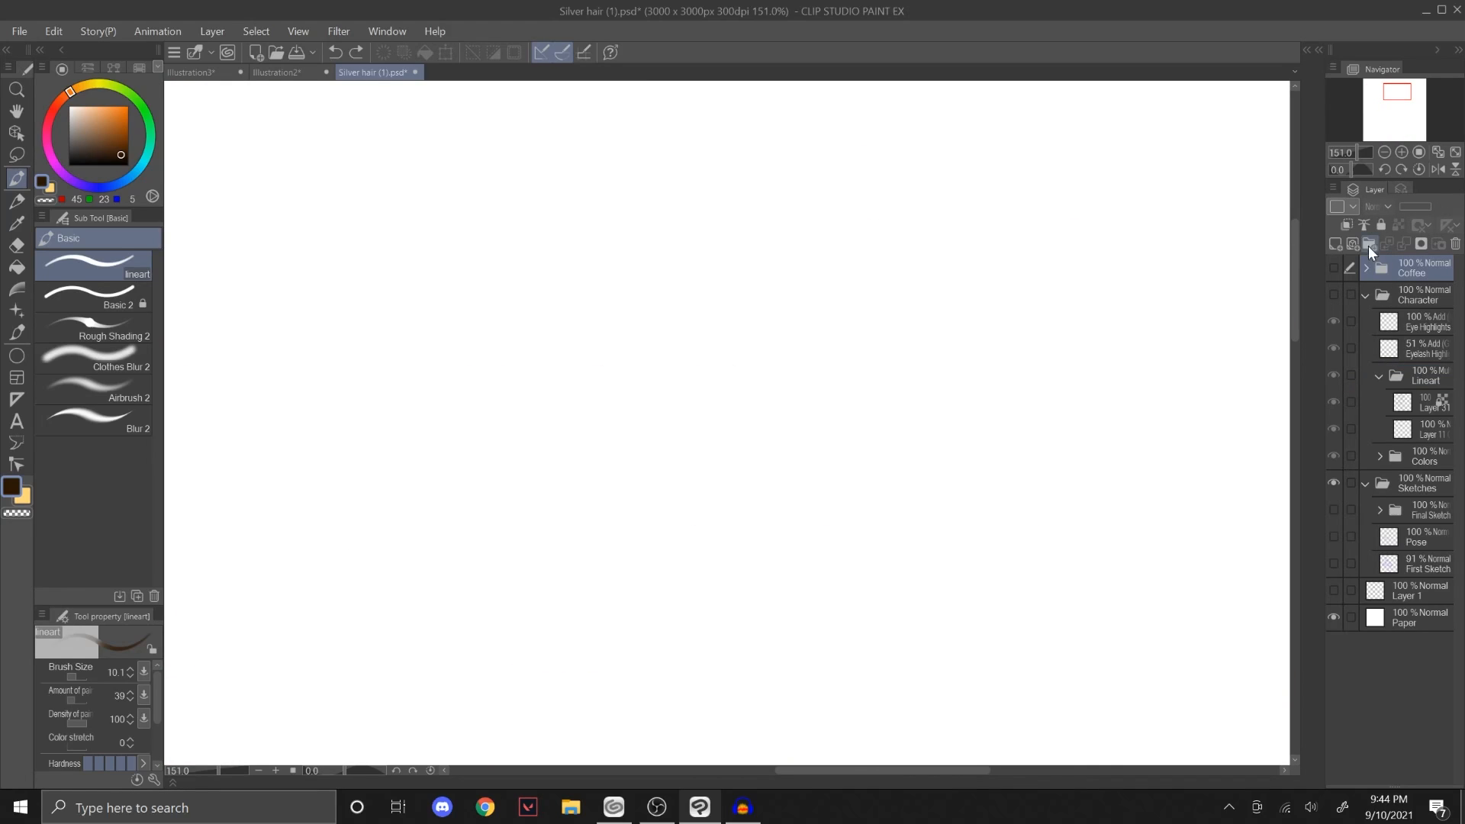
left_click(1335, 244)
mouse_move(563, 361)
left_mouse_down()
mouse_move(611, 318)
mouse_move(638, 351)
left_mouse_up()
key("ctrl+z")
key("ctrl+z")
mouse_move(574, 390)
left_mouse_down()
mouse_move(595, 296)
mouse_move(637, 328)
left_mouse_up()
key("ctrl+z")
mouse_move(572, 397)
left_mouse_down()
mouse_move(566, 334)
mouse_move(644, 379)
left_mouse_up()
mouse_move(625, 325)
left_mouse_down()
mouse_move(654, 389)
mouse_move(661, 358)
mouse_move(637, 410)
mouse_move(649, 367)
mouse_move(799, 358)
left_mouse_up()
key("ctrl+z")
left_click_drag(664, 461, 713, 436)
key("ctrl+z")
mouse_move(526, 408)
left_mouse_down()
mouse_move(621, 516)
mouse_move(873, 402)
mouse_move(840, 336)
left_mouse_up()
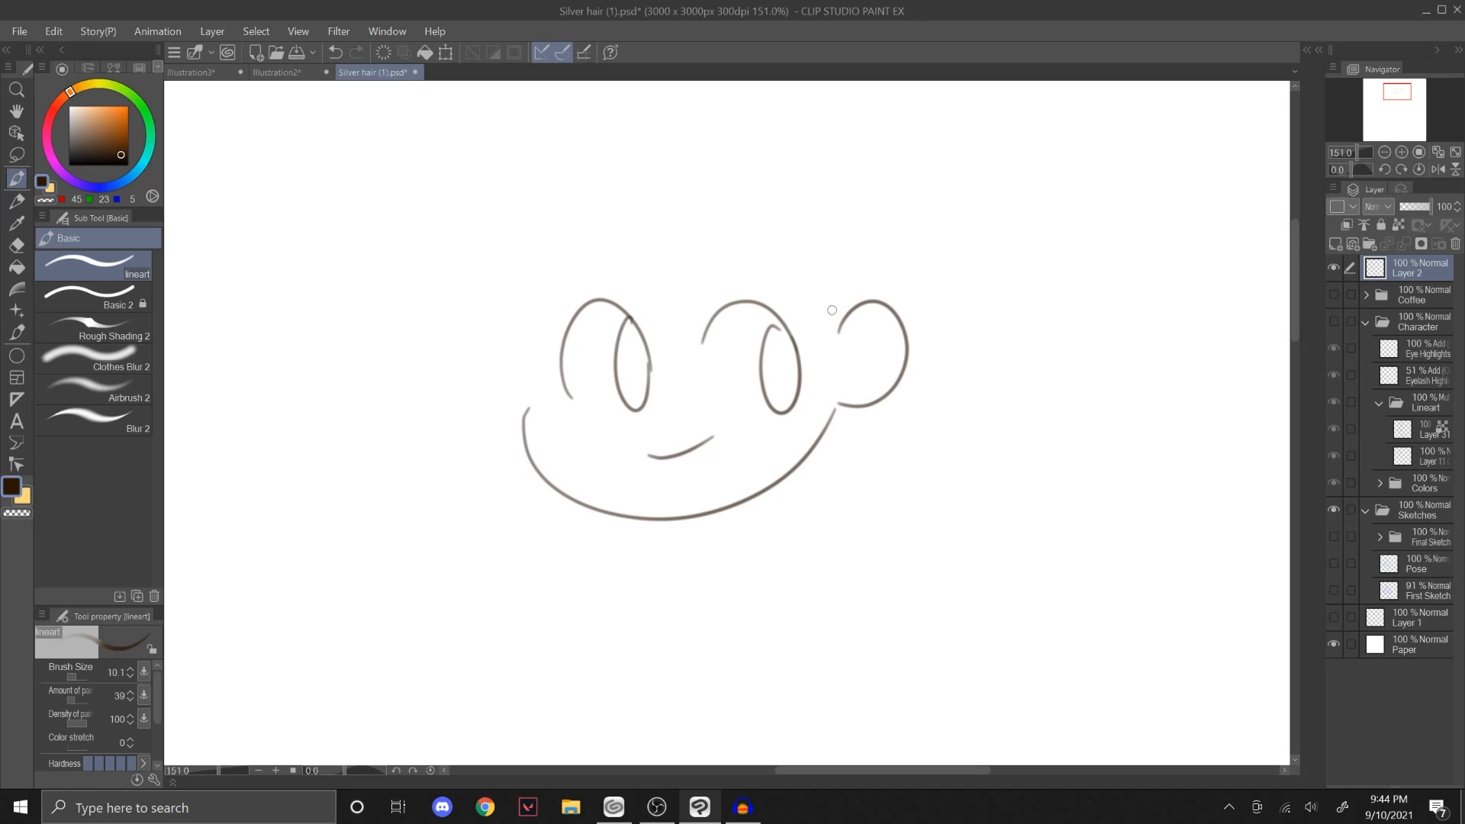
Step: Add the sideburn, spiky hair outline, sweeping fringe and eyebrows around the sketched face with light lineart strokes
left_click_drag(816, 281, 836, 340)
left_click_drag(796, 479, 868, 214)
mouse_move(824, 268)
left_mouse_down()
mouse_move(830, 141)
mouse_move(428, 100)
mouse_move(349, 292)
mouse_move(507, 444)
left_mouse_up()
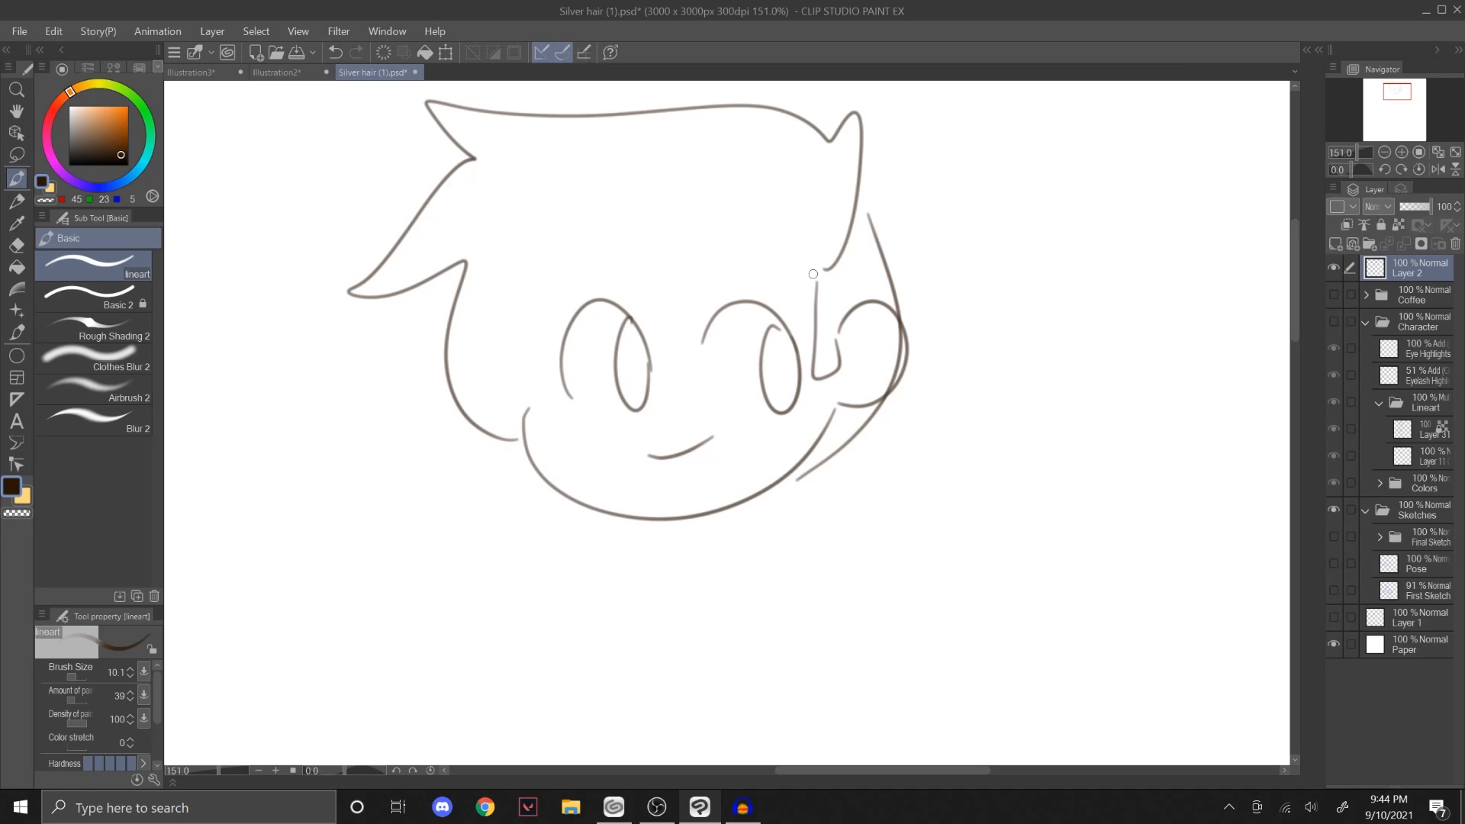
left_click_drag(817, 276, 454, 414)
left_click_drag(559, 284, 788, 288)
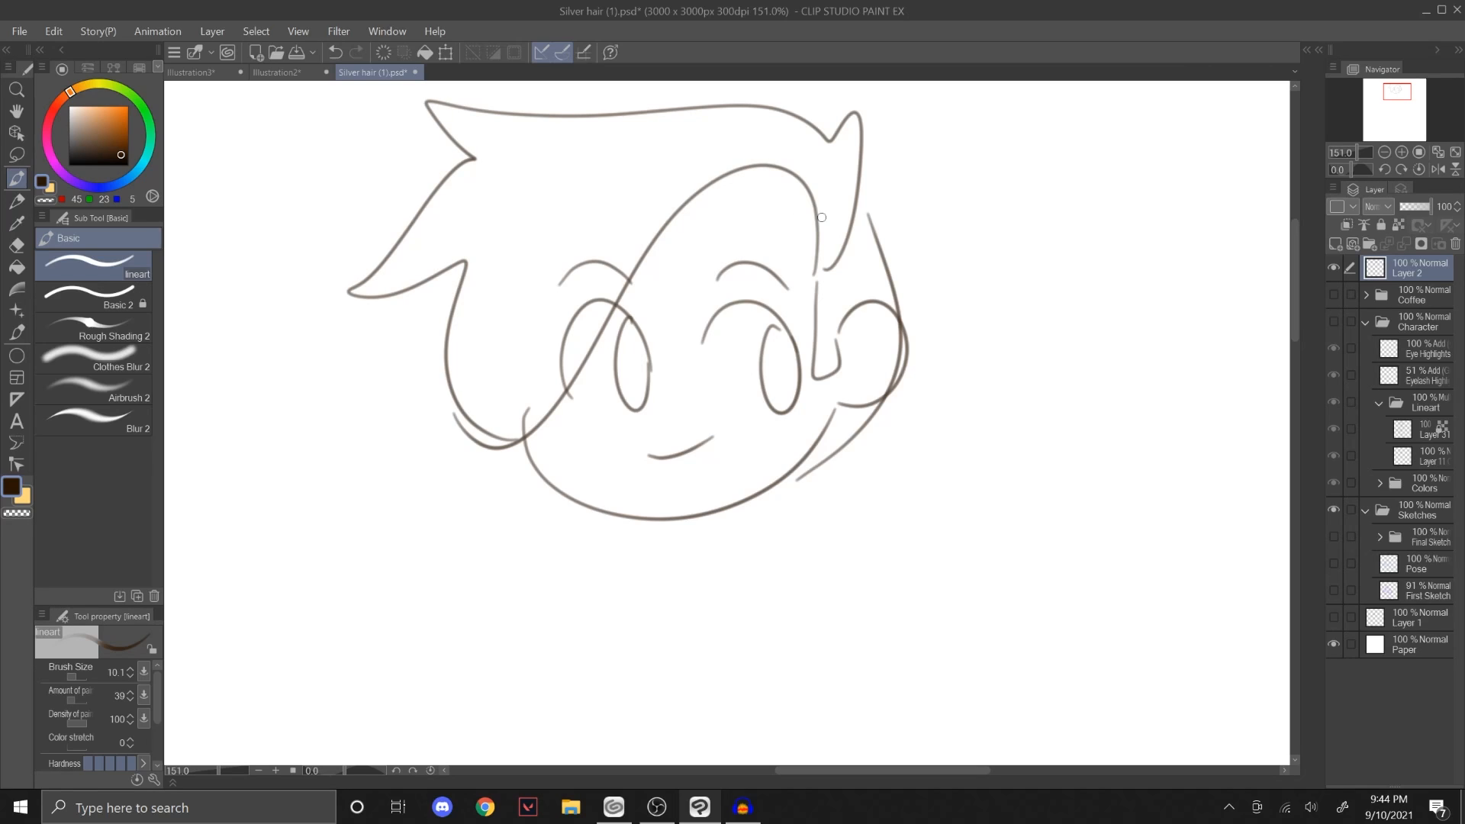
left_click_drag(873, 408, 957, 459)
key("ctrl+z")
left_click_drag(1389, 95, 1385, 92)
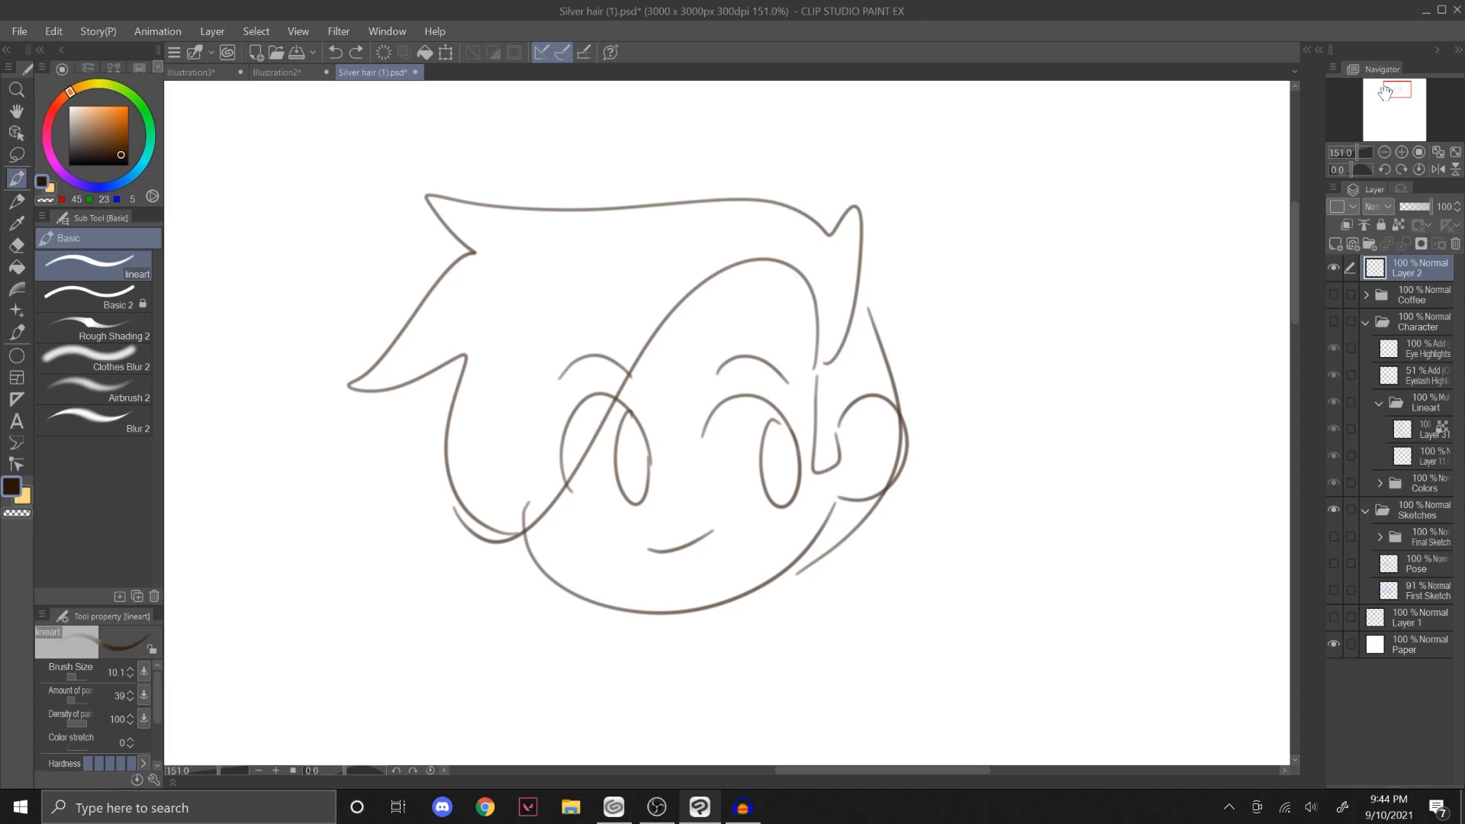
Step: Retrace the outer edge of the jaw and ear with heavier, darker strokes
mouse_move(780, 577)
left_mouse_down()
mouse_move(885, 487)
mouse_move(910, 388)
mouse_move(894, 477)
left_mouse_up()
key("ctrl+z")
key("ctrl+z")
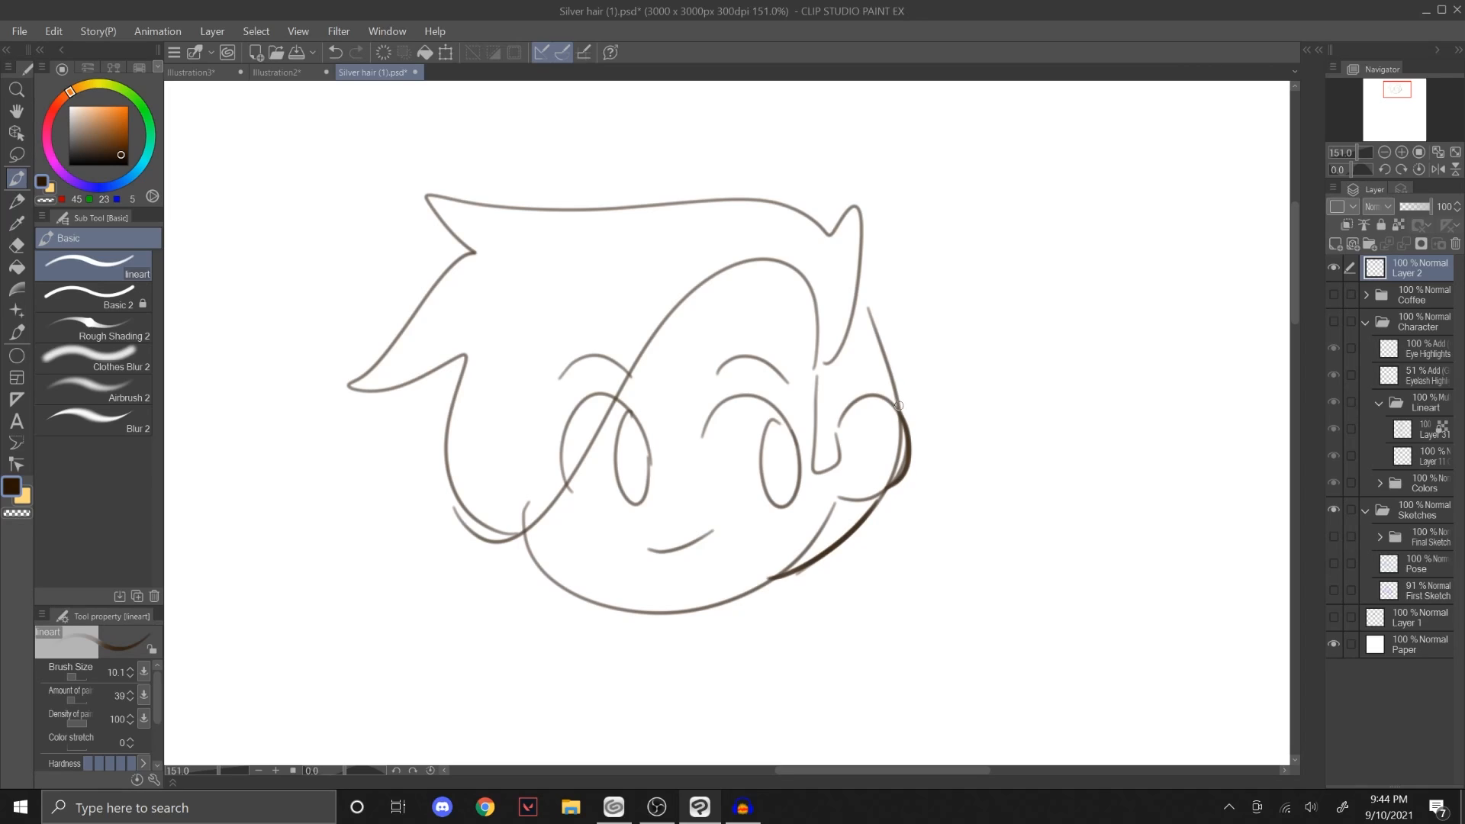
left_click_drag(856, 291, 897, 412)
key("ctrl+z")
Step: Thicken the outer hair outline, from the small tuft above the ear around to the spikes on the opposite side
left_click_drag(856, 294, 873, 187)
left_click_drag(827, 237, 872, 190)
key("ctrl+z")
key("ctrl+z")
mouse_move(829, 235)
left_mouse_down()
mouse_move(860, 270)
mouse_move(857, 295)
left_mouse_up()
left_click_drag(855, 282, 857, 291)
mouse_move(417, 182)
left_mouse_down()
mouse_move(829, 235)
mouse_move(473, 252)
mouse_move(340, 389)
left_mouse_up()
mouse_move(343, 386)
left_mouse_down()
mouse_move(466, 354)
mouse_move(499, 533)
left_mouse_up()
Step: Retrace the chin with a heavy line and add weight where the lower hair spike meets the side hair
left_click_drag(532, 558, 817, 575)
key("ctrl+z")
mouse_move(523, 531)
left_mouse_down()
mouse_move(771, 576)
mouse_move(589, 601)
left_mouse_up()
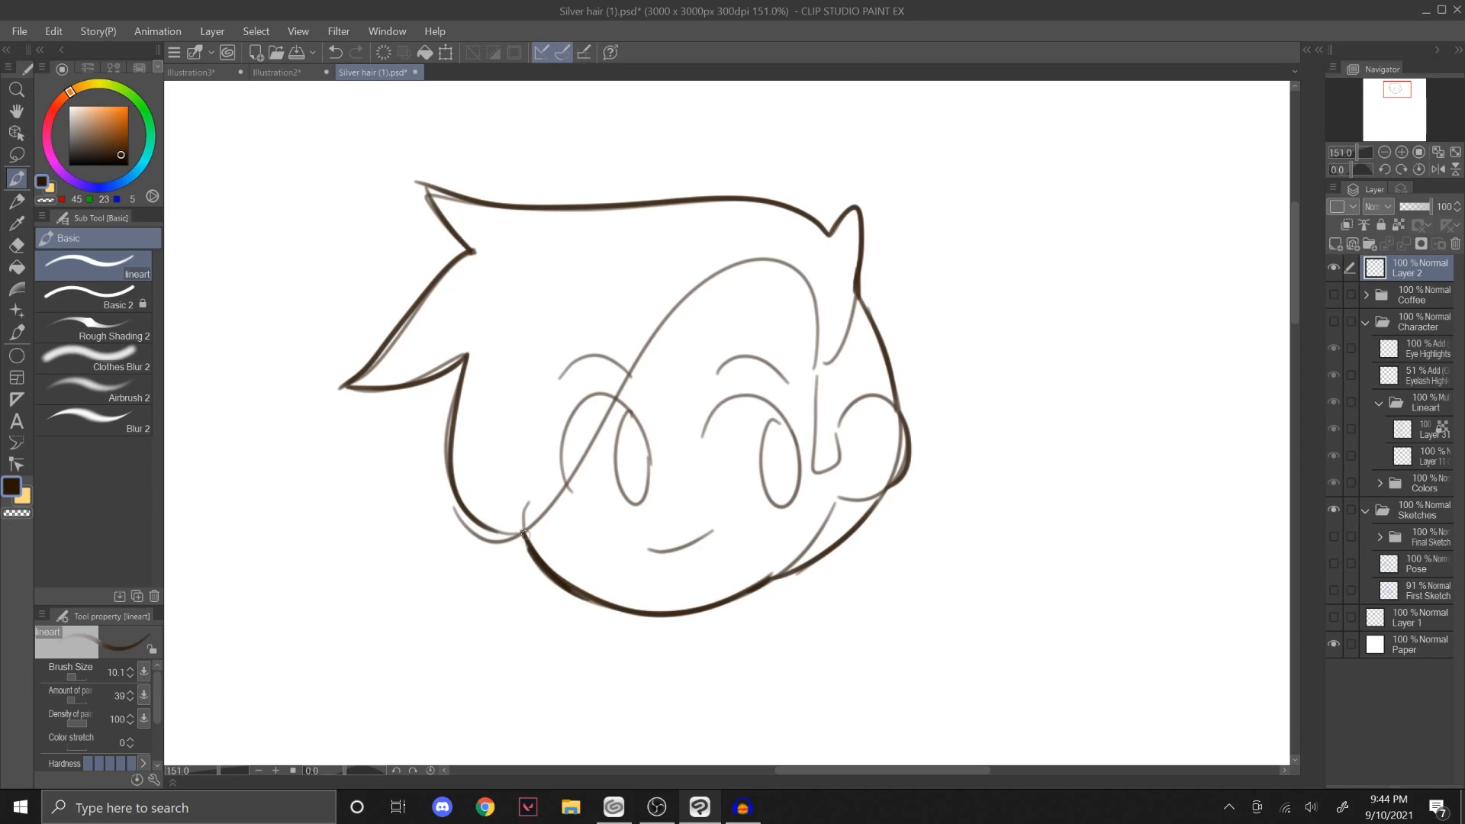
left_click_drag(462, 384, 448, 463)
mouse_move(422, 380)
left_mouse_down()
mouse_move(483, 346)
mouse_move(463, 380)
left_mouse_up()
Step: Try a few short strokes beside the sketched head at different zoom levels, undoing each one
scroll(932, 387, "down", 3)
left_click_drag(935, 516, 984, 560)
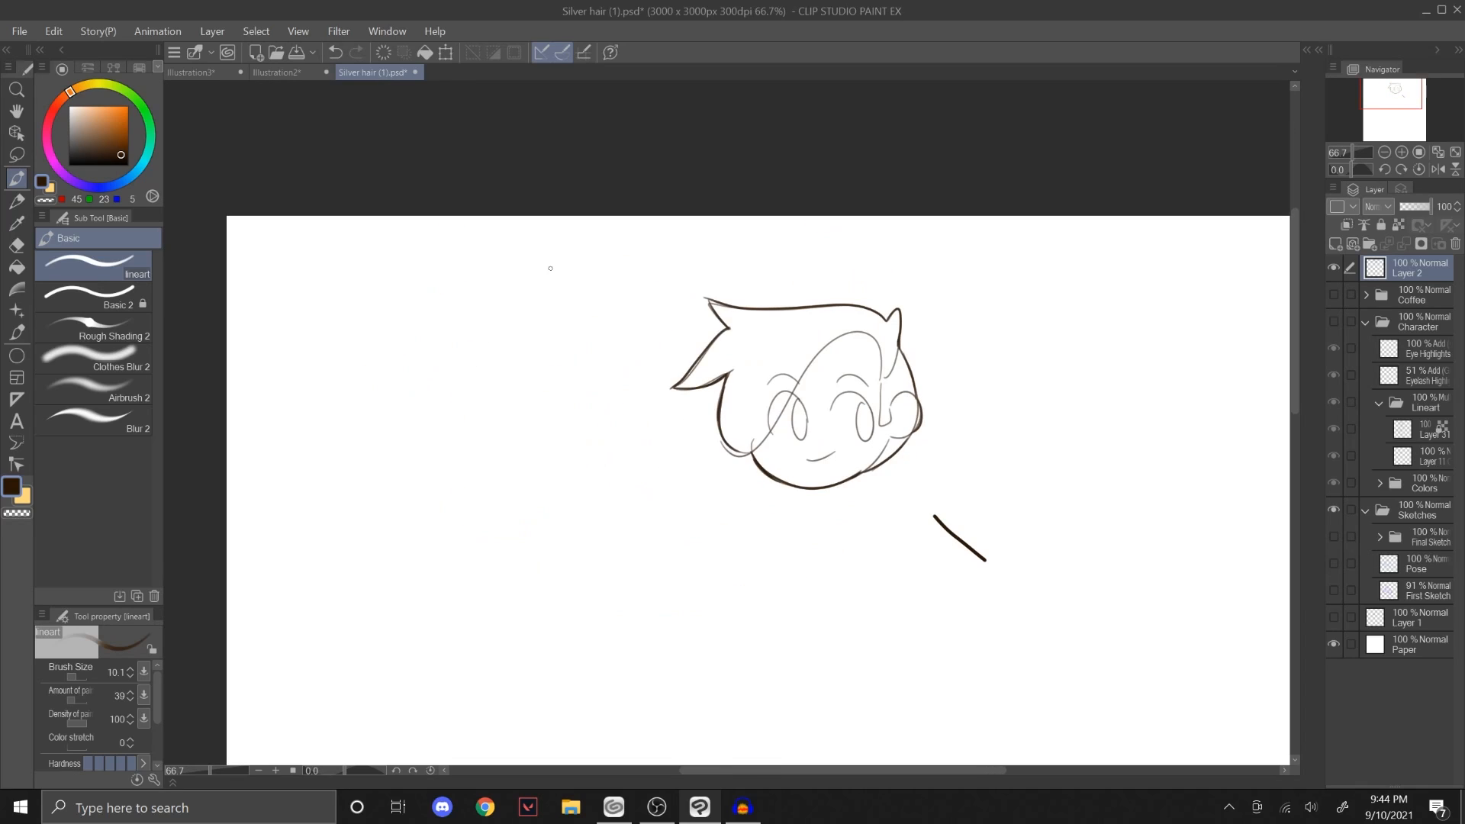
left_click_drag(876, 463, 934, 462)
key("ctrl+z")
key("ctrl+z")
left_click(1394, 92)
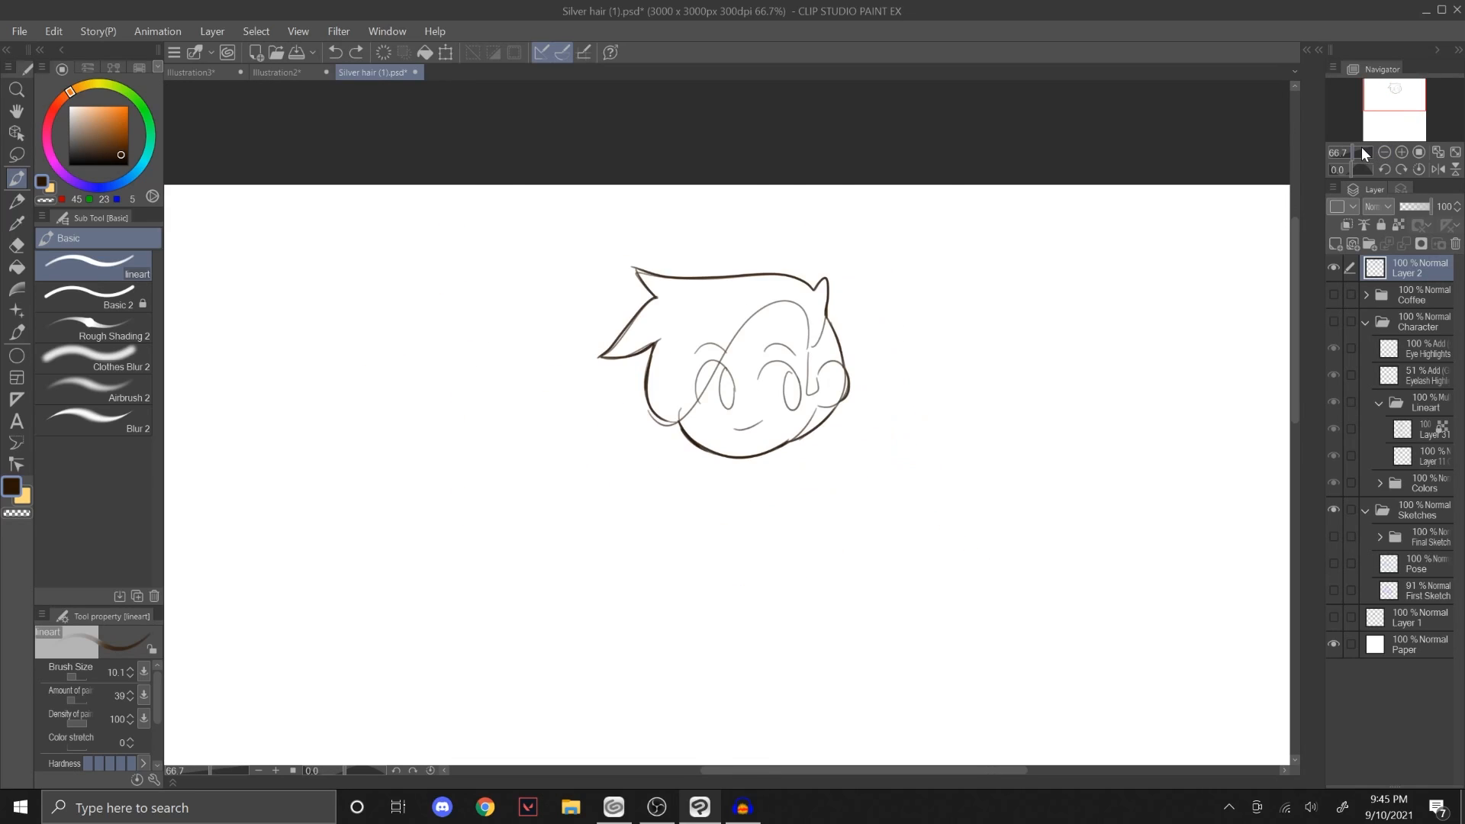
left_click(1354, 152)
key("ctrl+z")
left_click_drag(842, 455, 883, 410)
key("ctrl+z")
key("ctrl+z")
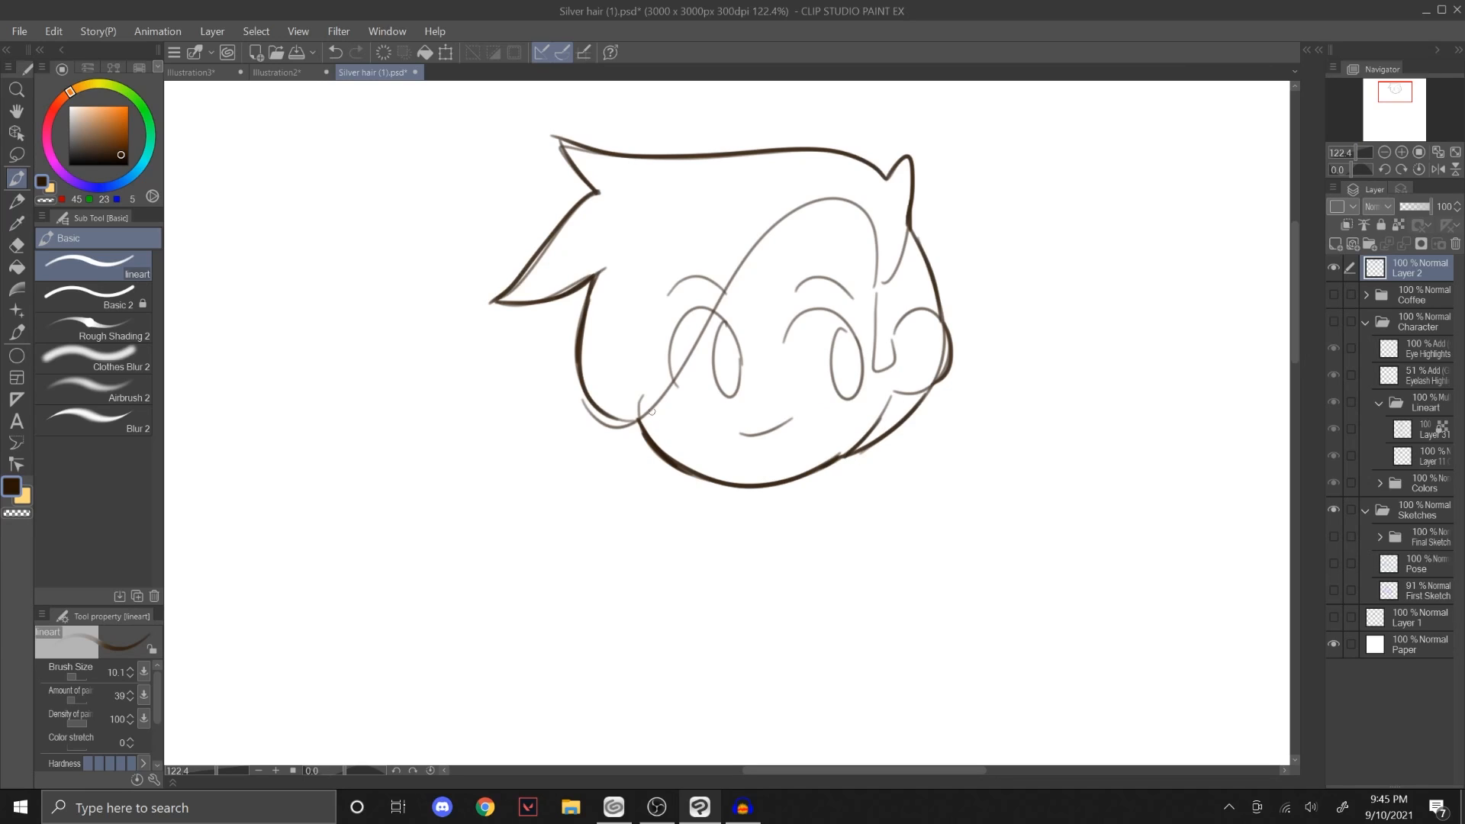
Step: Show the Character folder without Layer 2 and Colors, and inspect the lineart of the outstretched hand and cup
left_click_drag(1357, 156, 1352, 154)
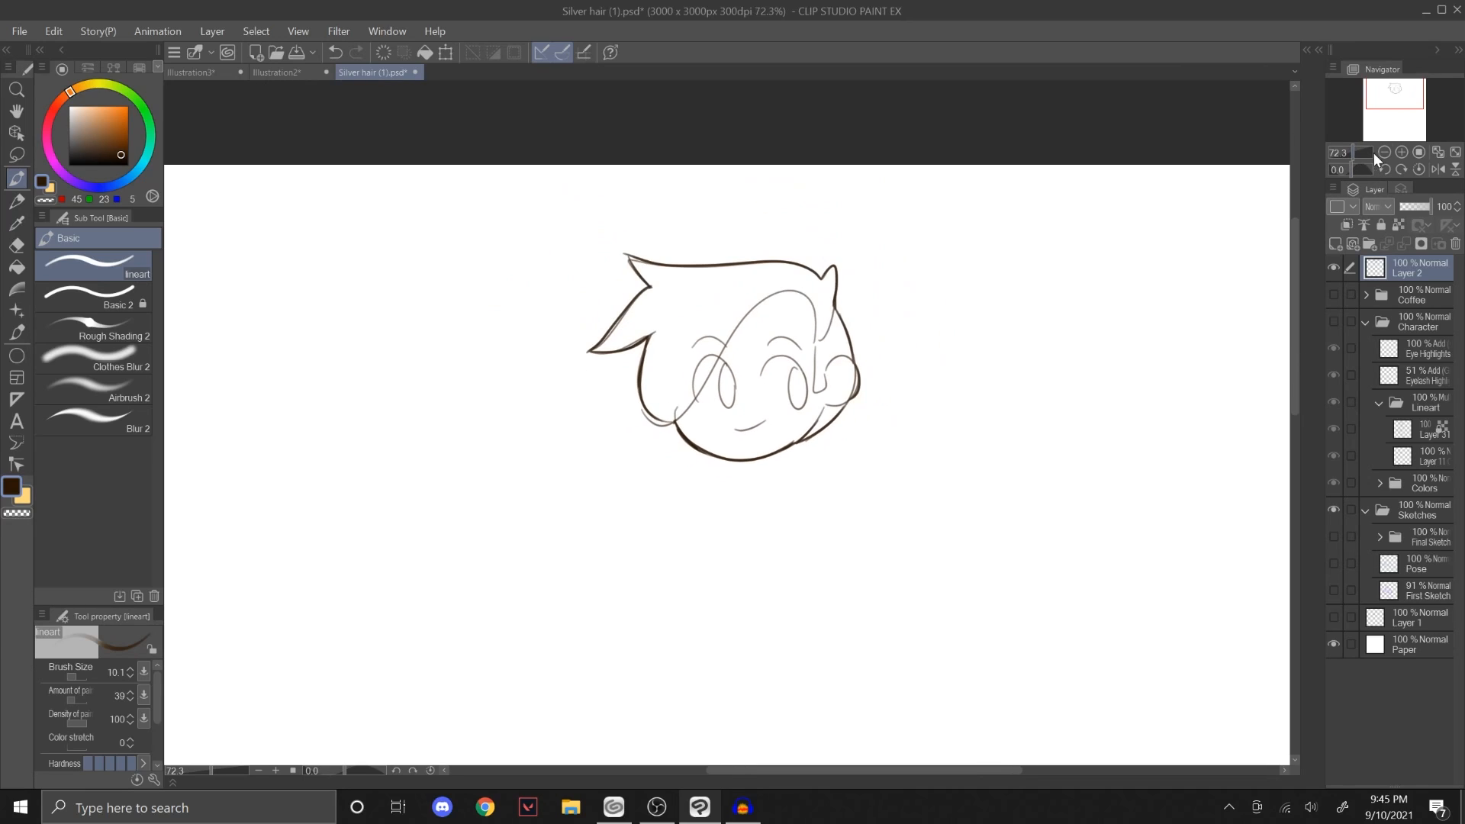
left_click(1334, 267)
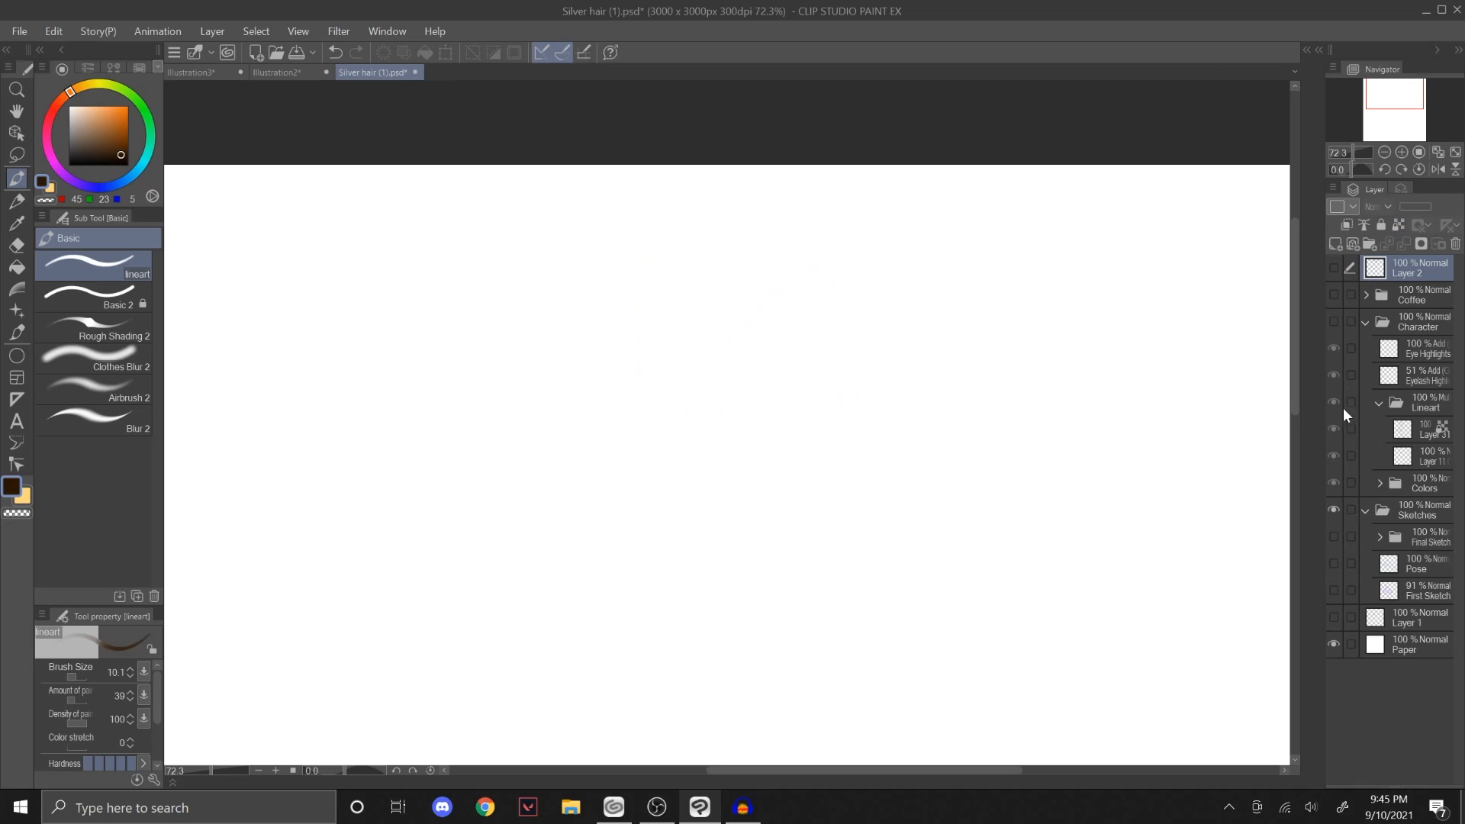
left_click(1334, 321)
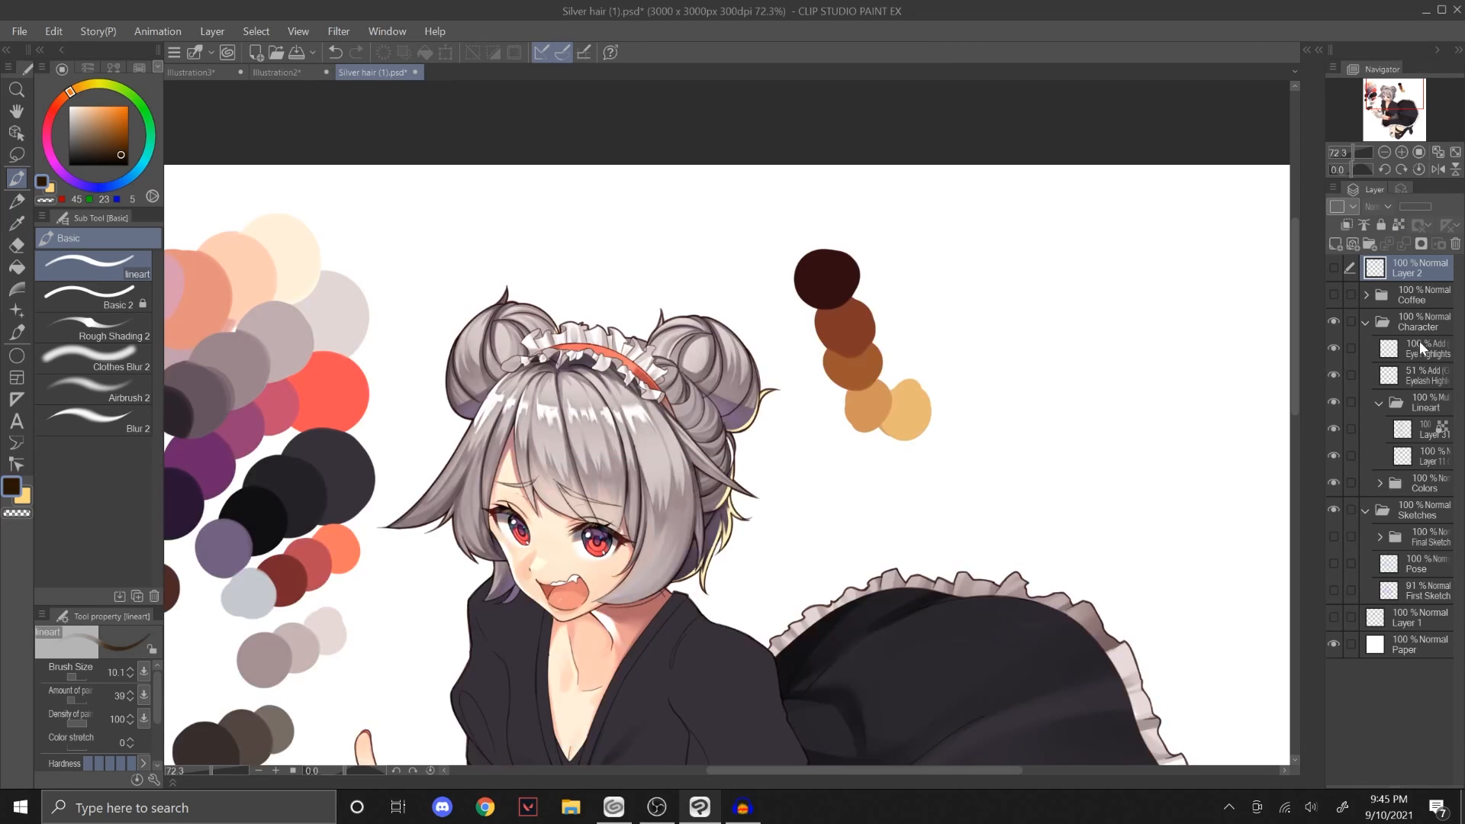
left_click_drag(1333, 456, 1333, 430)
left_click(1333, 482)
mouse_move(1384, 124)
left_mouse_down()
mouse_move(1372, 127)
mouse_move(1384, 109)
mouse_move(1356, 153)
mouse_move(1393, 105)
mouse_move(1402, 137)
mouse_move(1393, 93)
left_mouse_up()
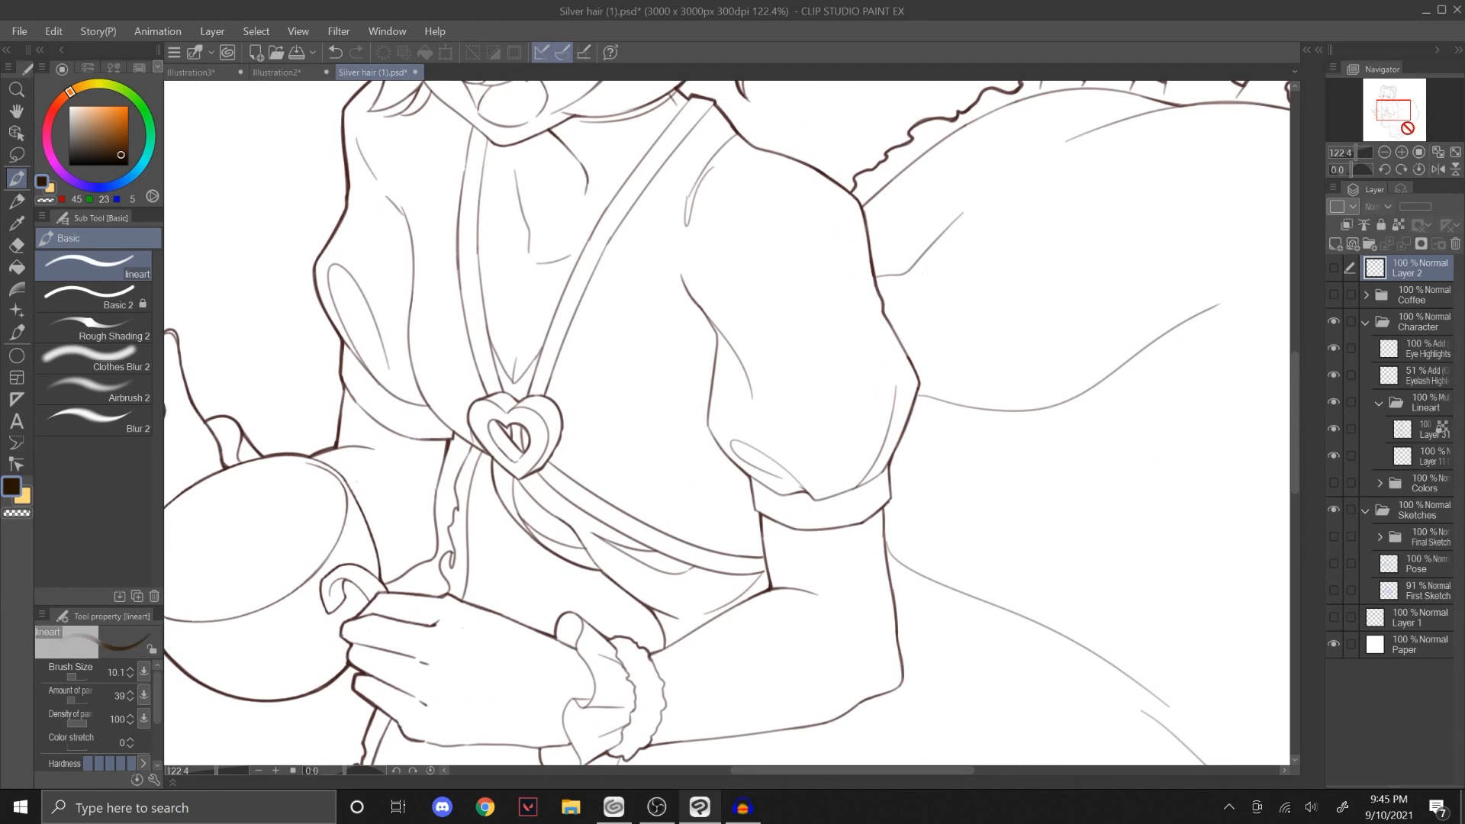
left_click_drag(1407, 128, 1398, 130)
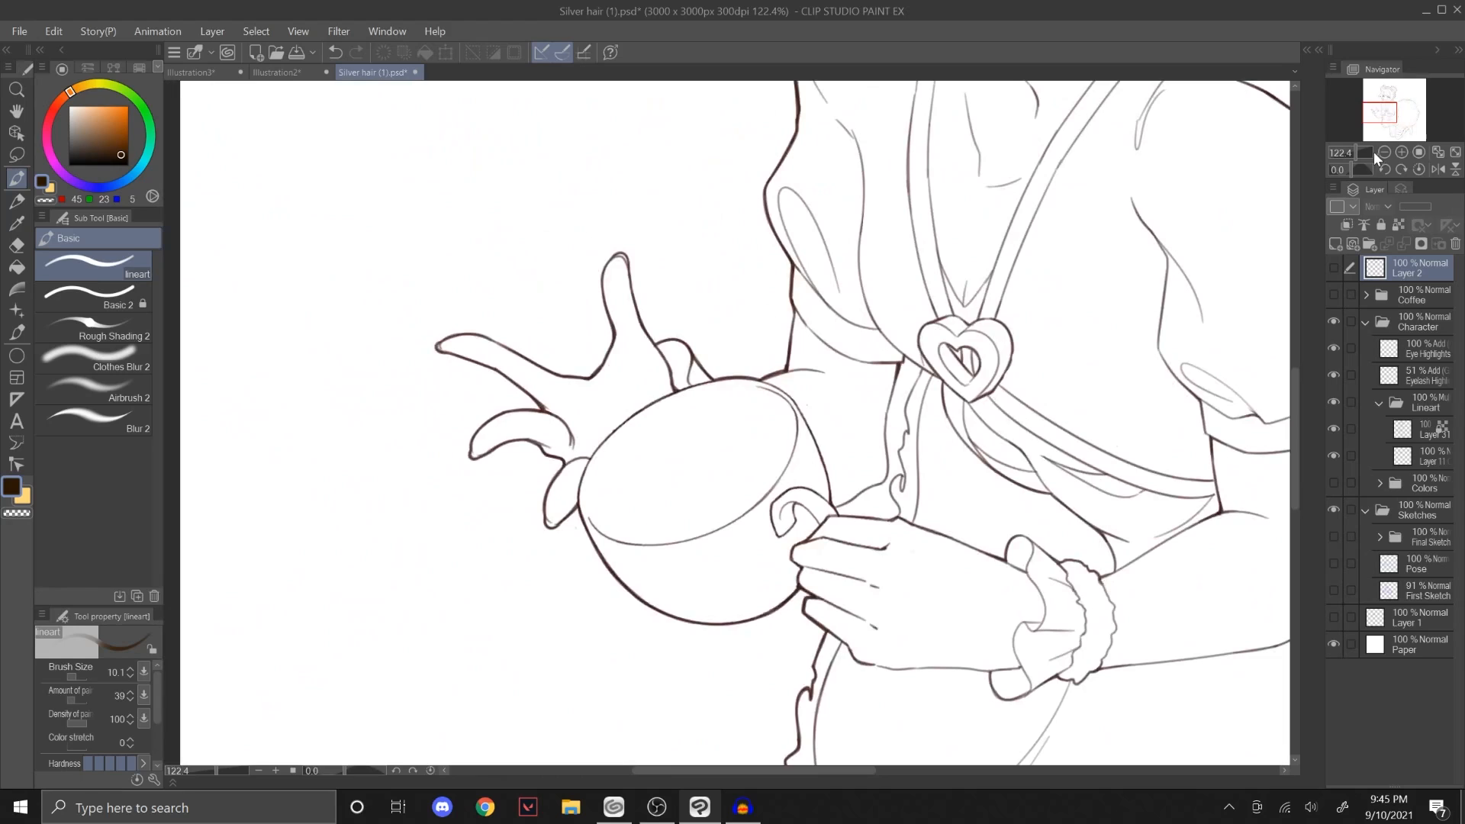
scroll(1357, 146, "up", 2)
scroll(1358, 145, "up", 2)
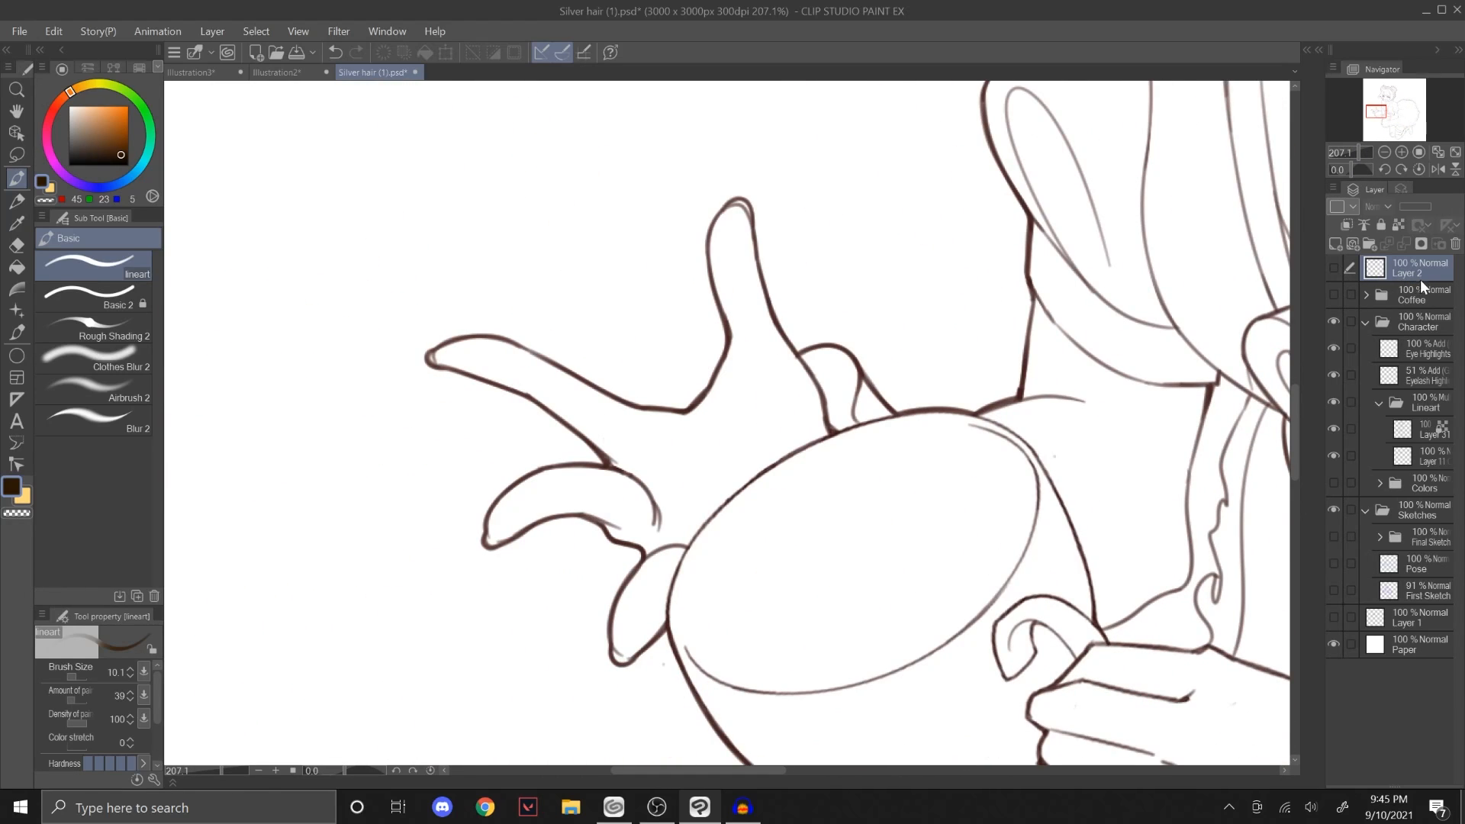
Step: Show Layer 2, set the lineart brush size to 7.0 and draw two thin crease lines in the open palm
left_click(1333, 267)
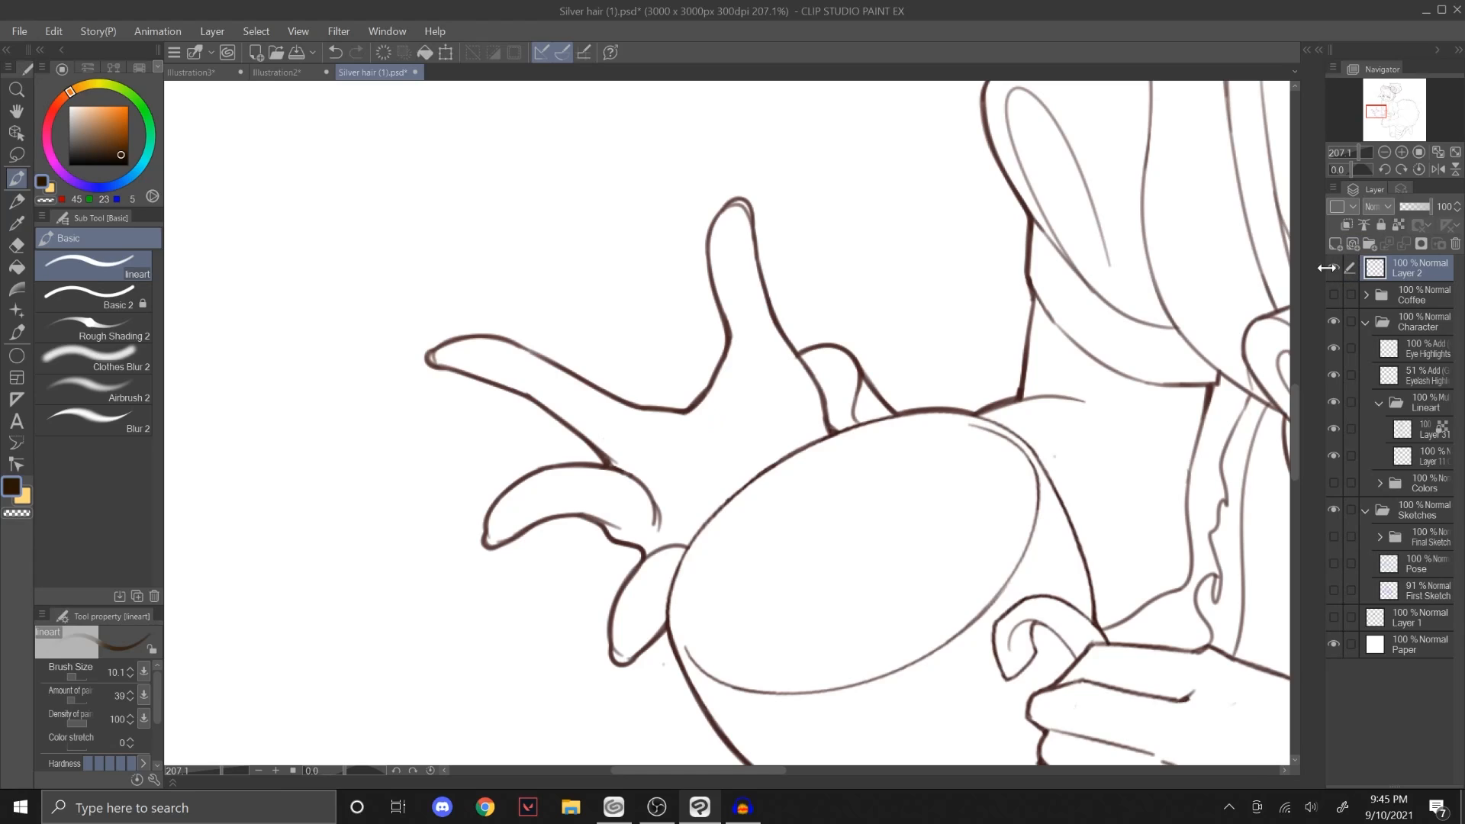
mouse_move(714, 418)
left_mouse_down()
mouse_move(748, 494)
mouse_move(722, 387)
left_mouse_up()
key("ctrl+z")
key("ctrl+z")
left_click(130, 676)
key("ctrl+z")
left_click_drag(754, 477, 710, 425)
key("ctrl+z")
left_click_drag(703, 523, 680, 433)
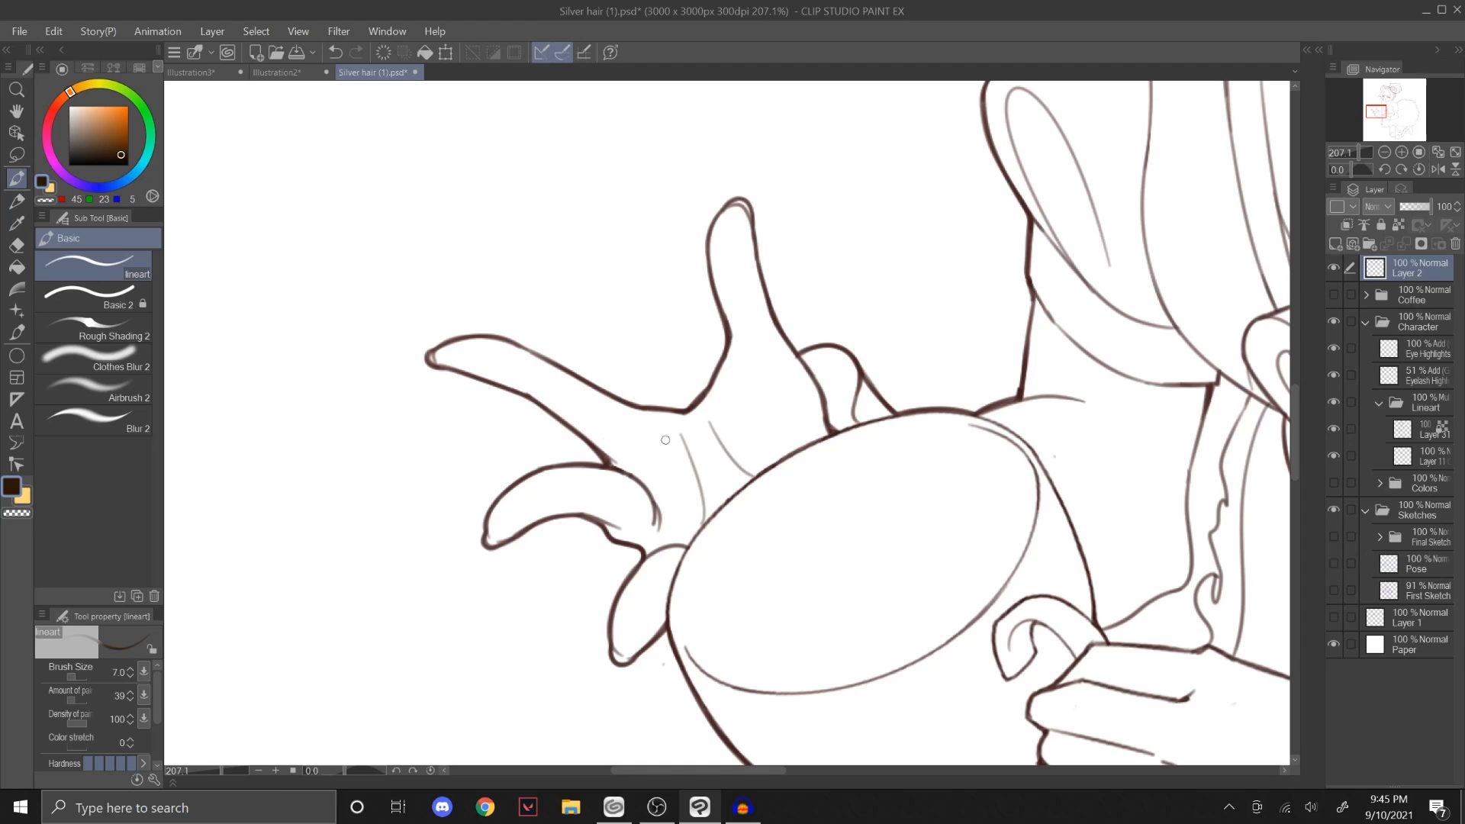
Step: Show the Colors folder again and delete the layer holding the face sketch and palm creases
left_click_drag(1358, 156, 1384, 105)
left_click(1334, 482)
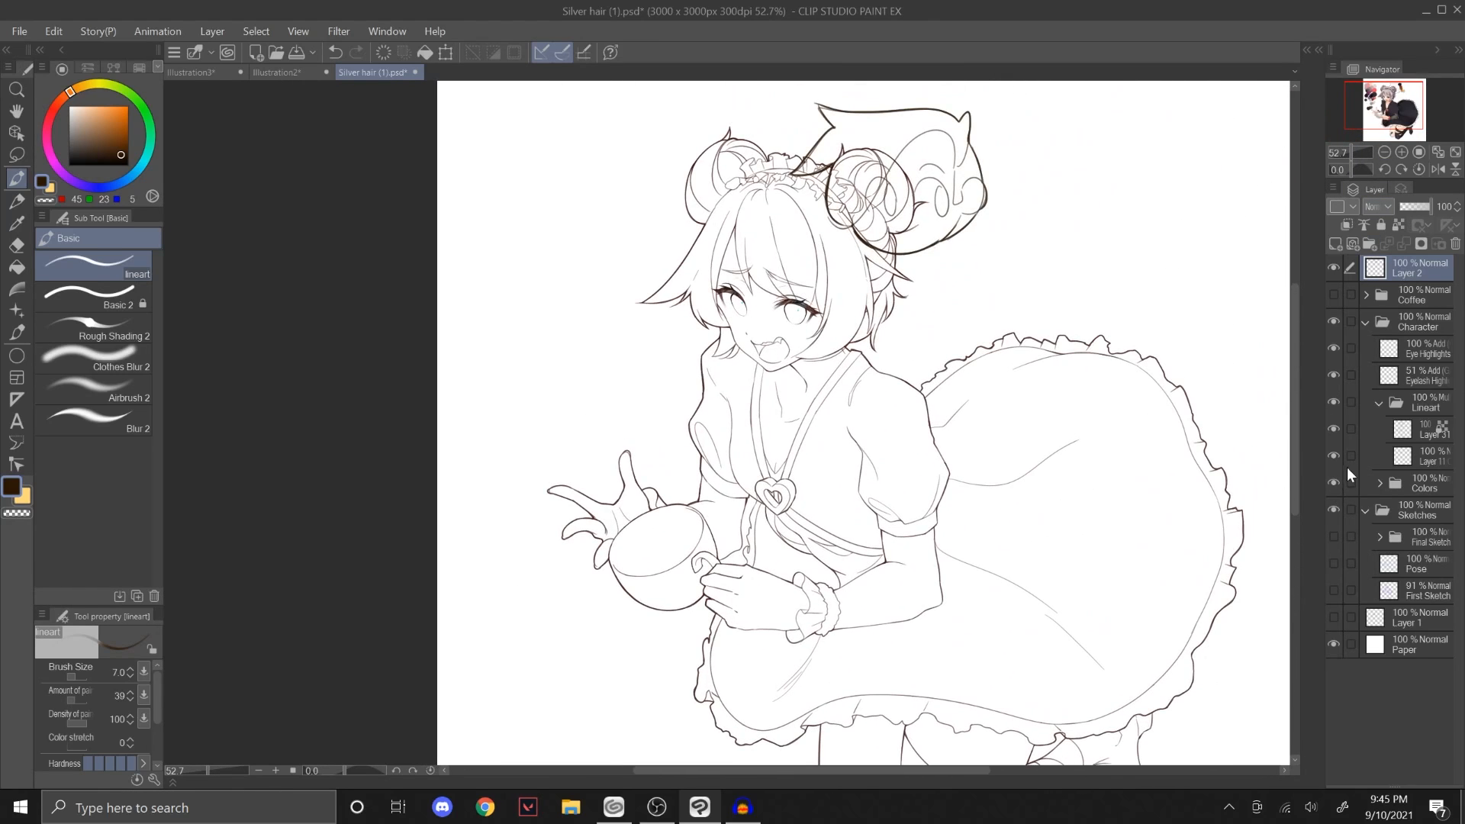
left_click(1454, 243)
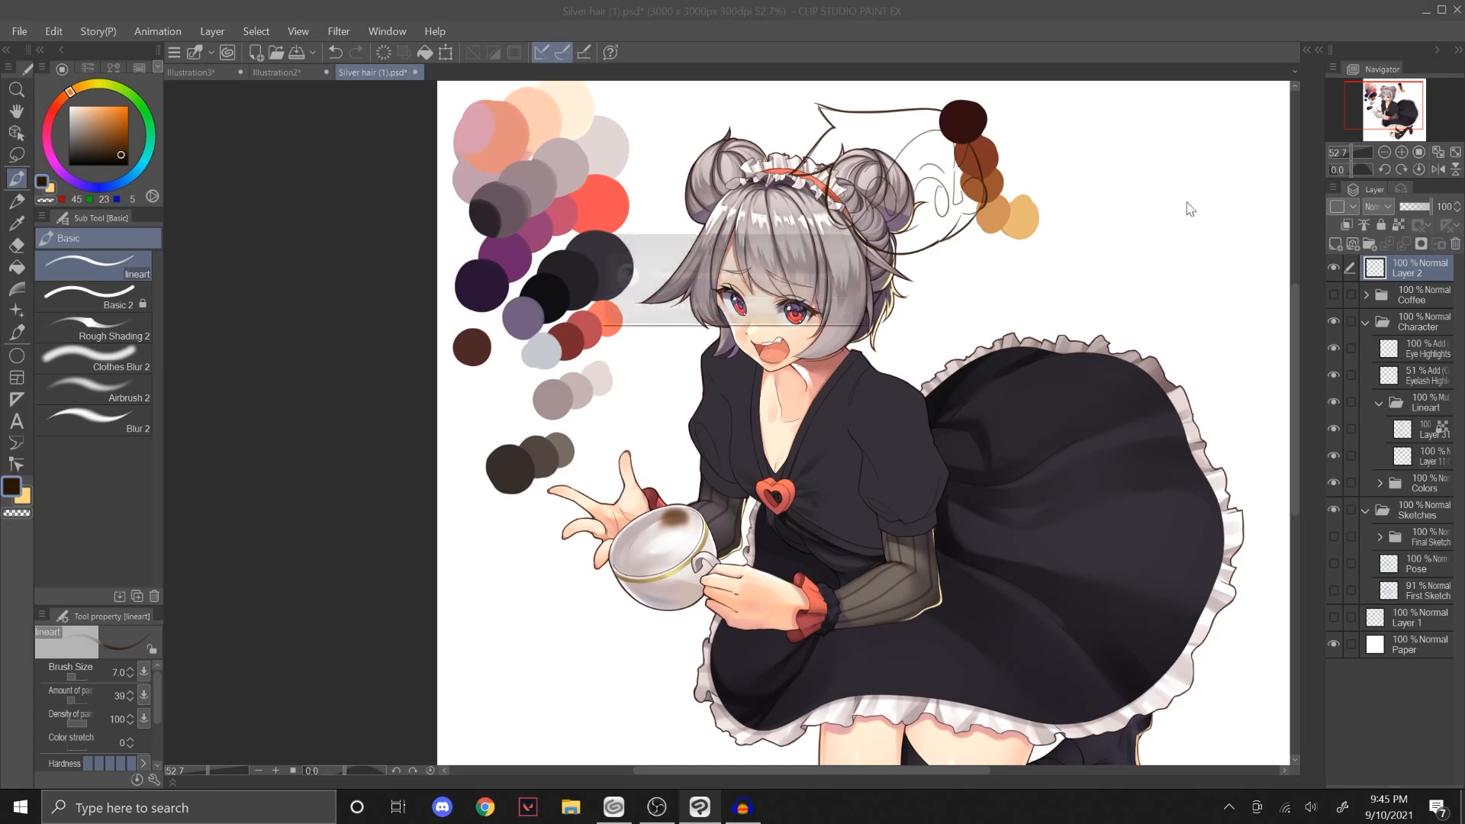
left_click(745, 307)
Step: Add a new layer above the Coffee folder and draw thin diagonal test strokes with the lineart brush beside the hair
left_click_drag(1380, 124, 1355, 152)
left_click(1335, 243)
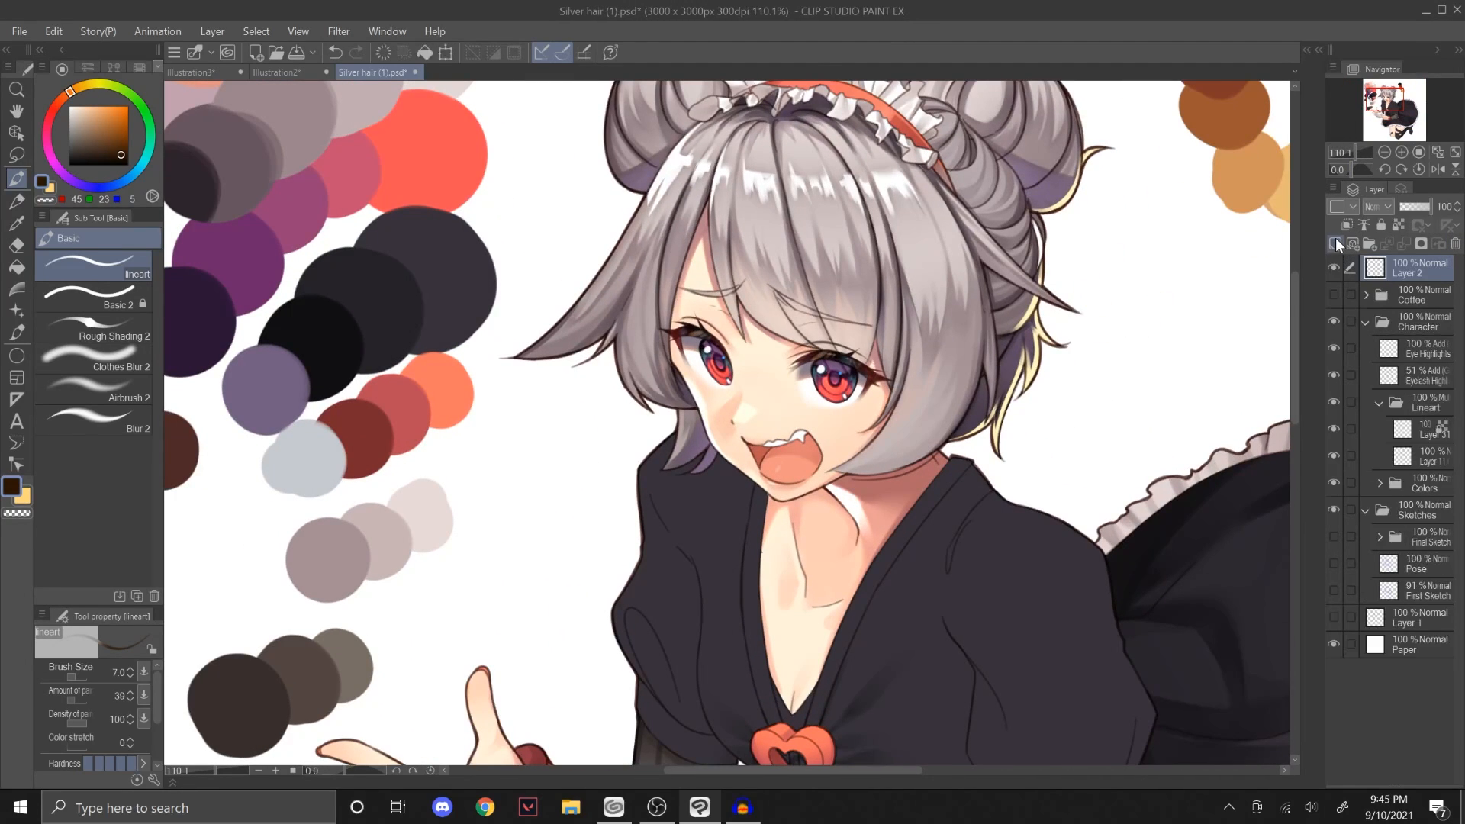
left_click_drag(1118, 414, 1211, 298)
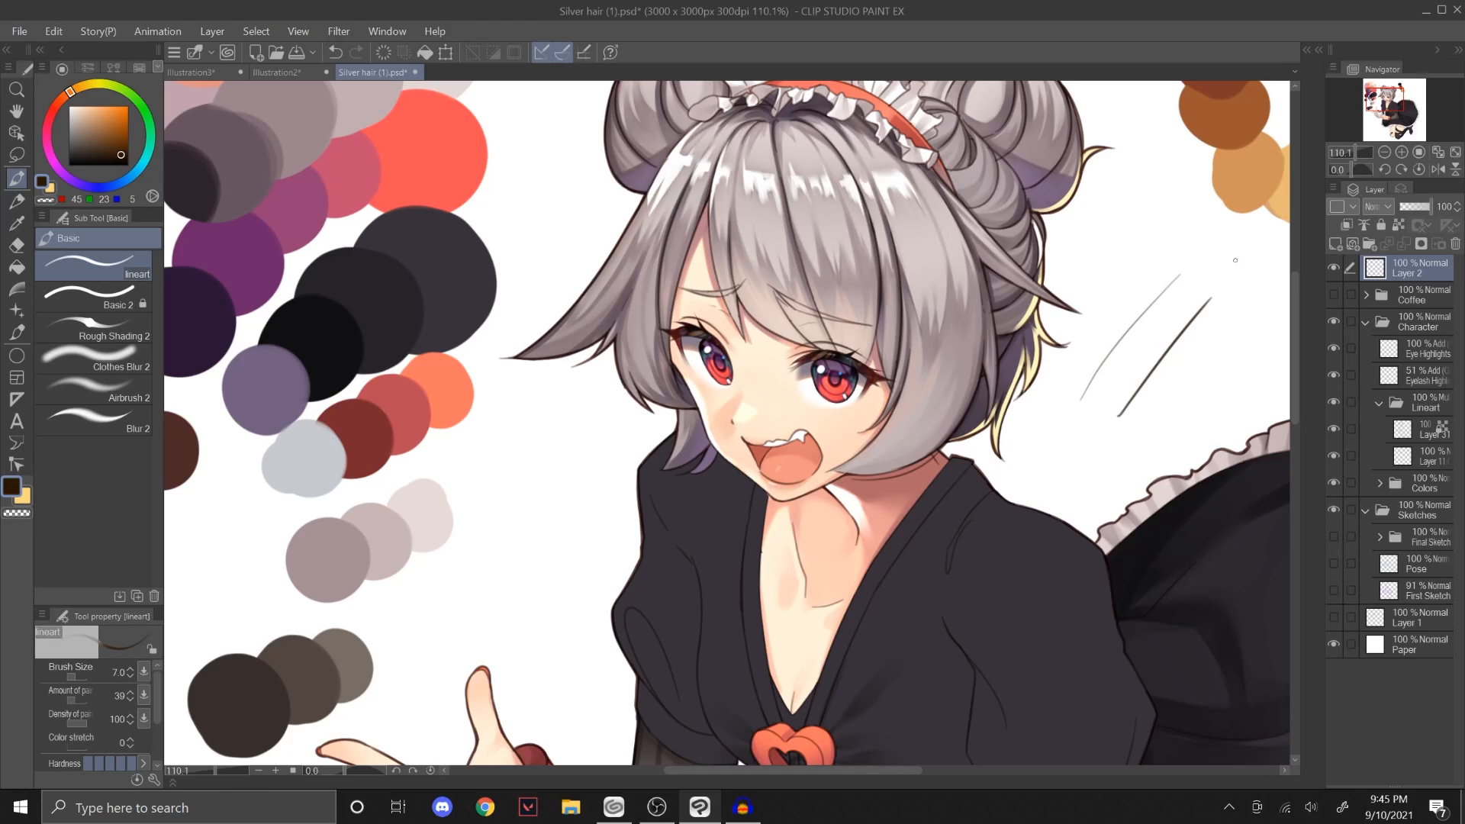
Step: Choose the Rough Shading 2 brush in the Illustration3 test canvas and switch to the Illustration2 drawing
left_click(206, 72)
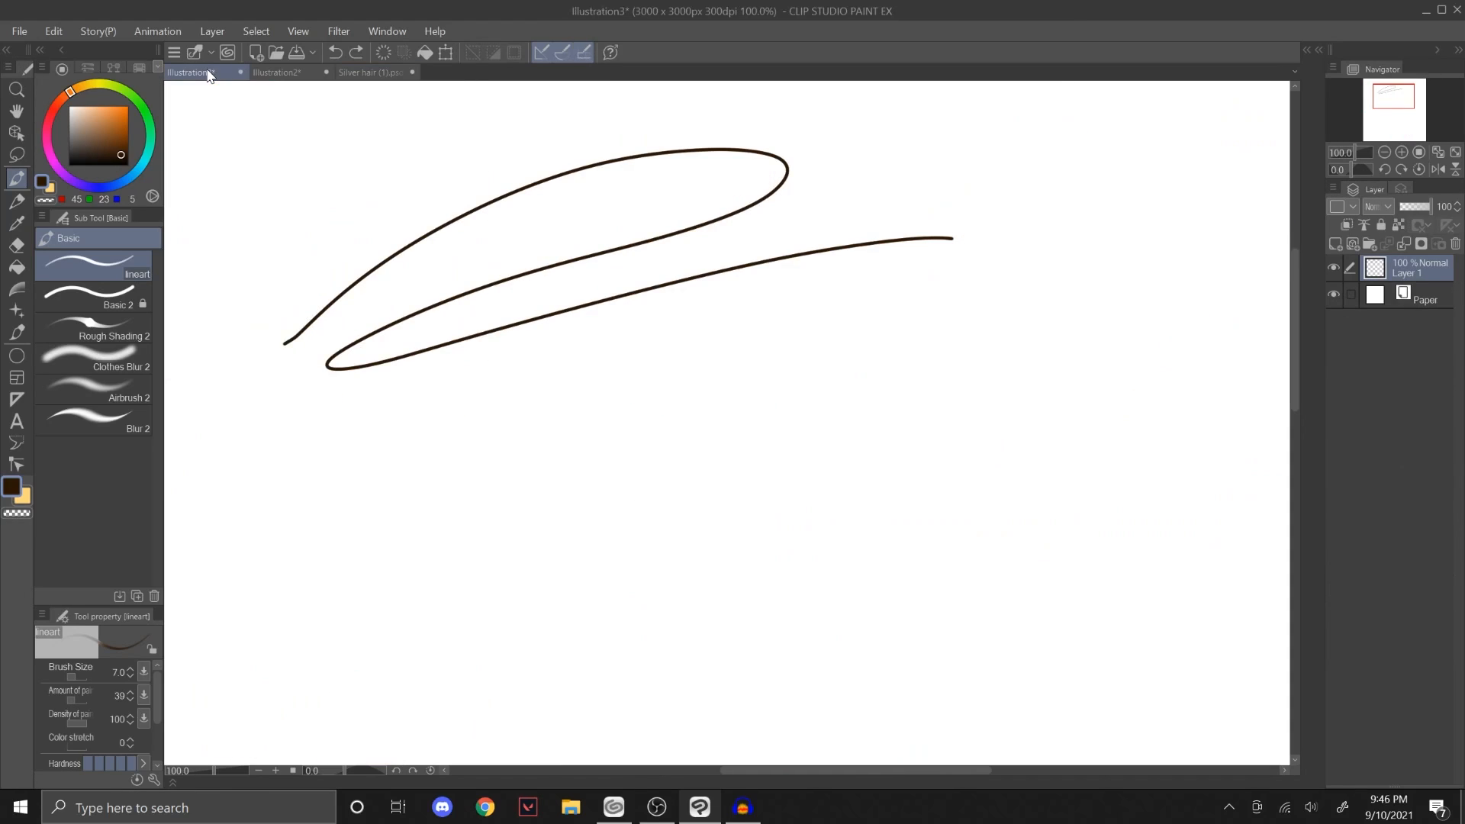
left_click(127, 324)
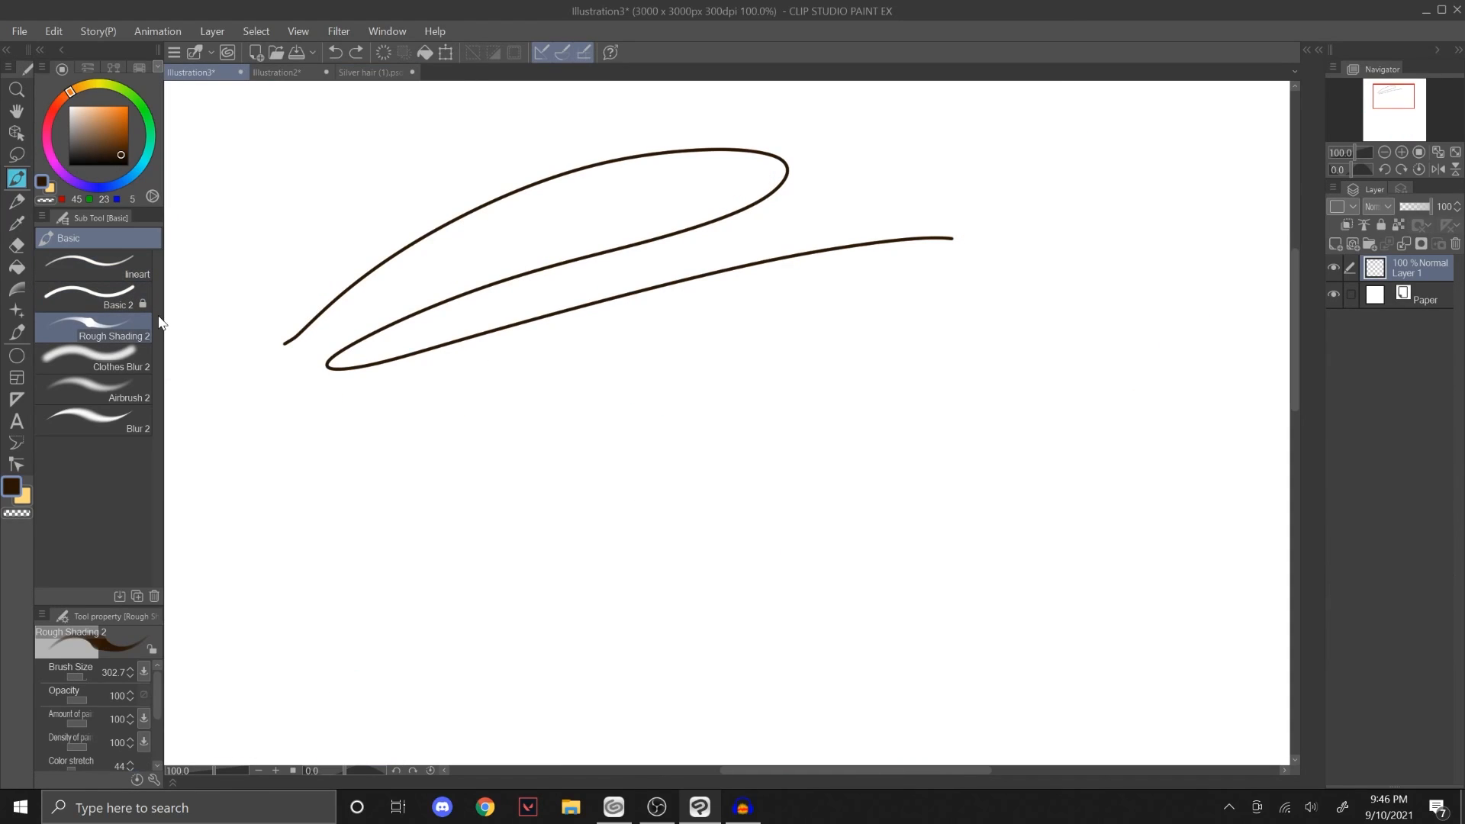
left_click(279, 72)
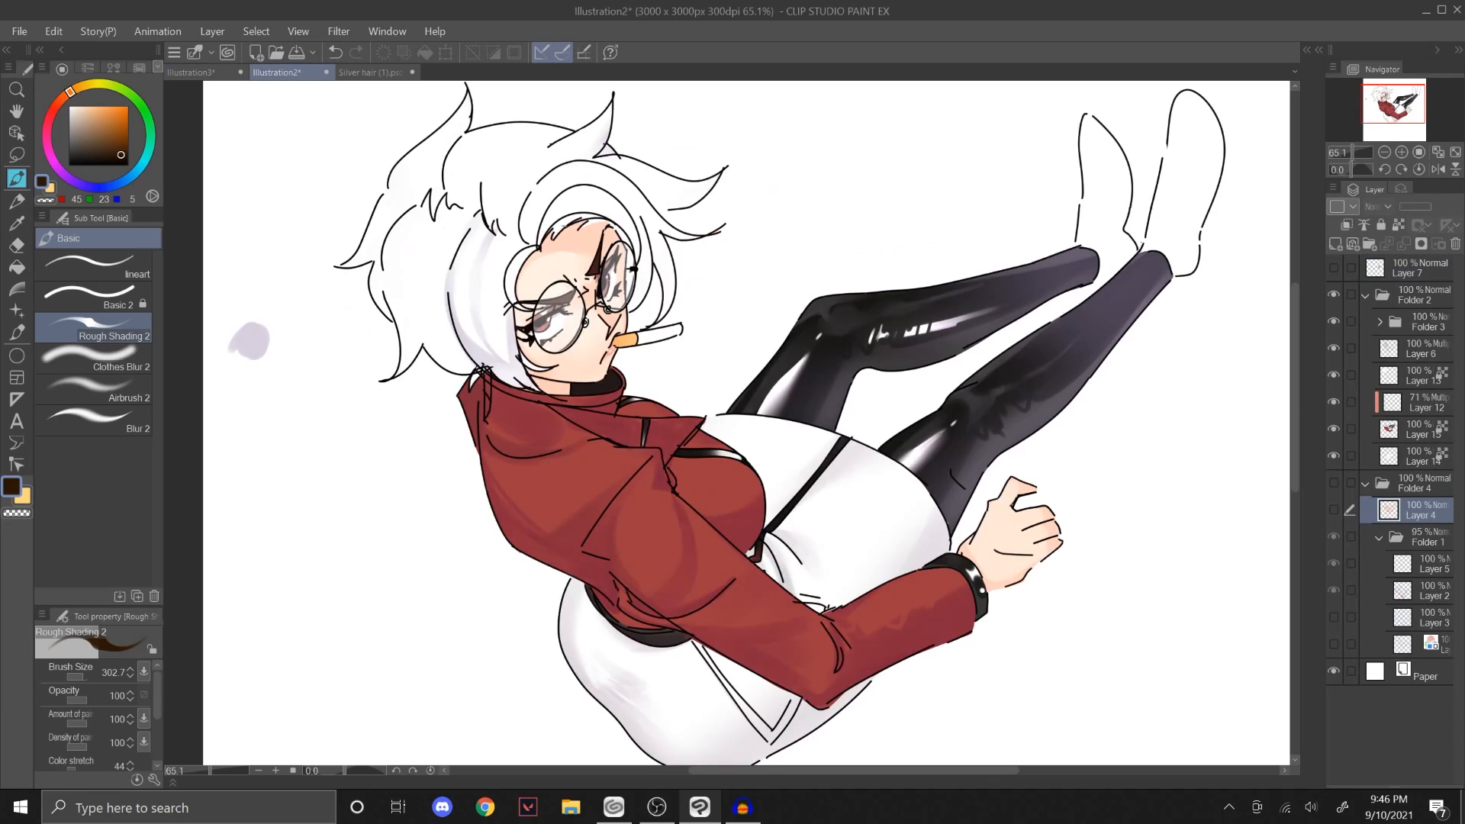
Step: Find the hair's base color layer, Layer 13, by checking layer visibility, and paint over its old side shading in white
left_click(1387, 427)
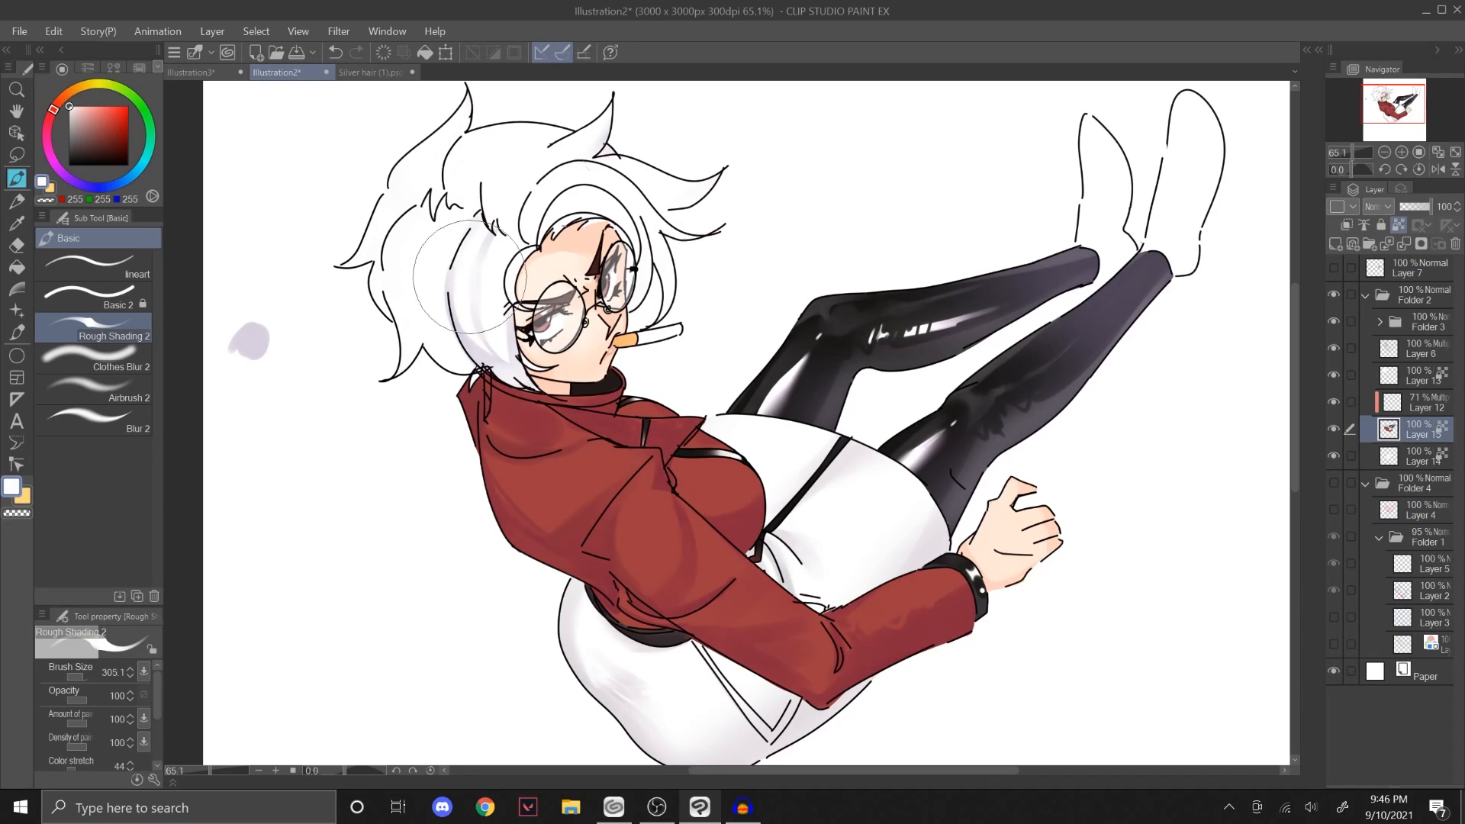
left_click(1402, 456)
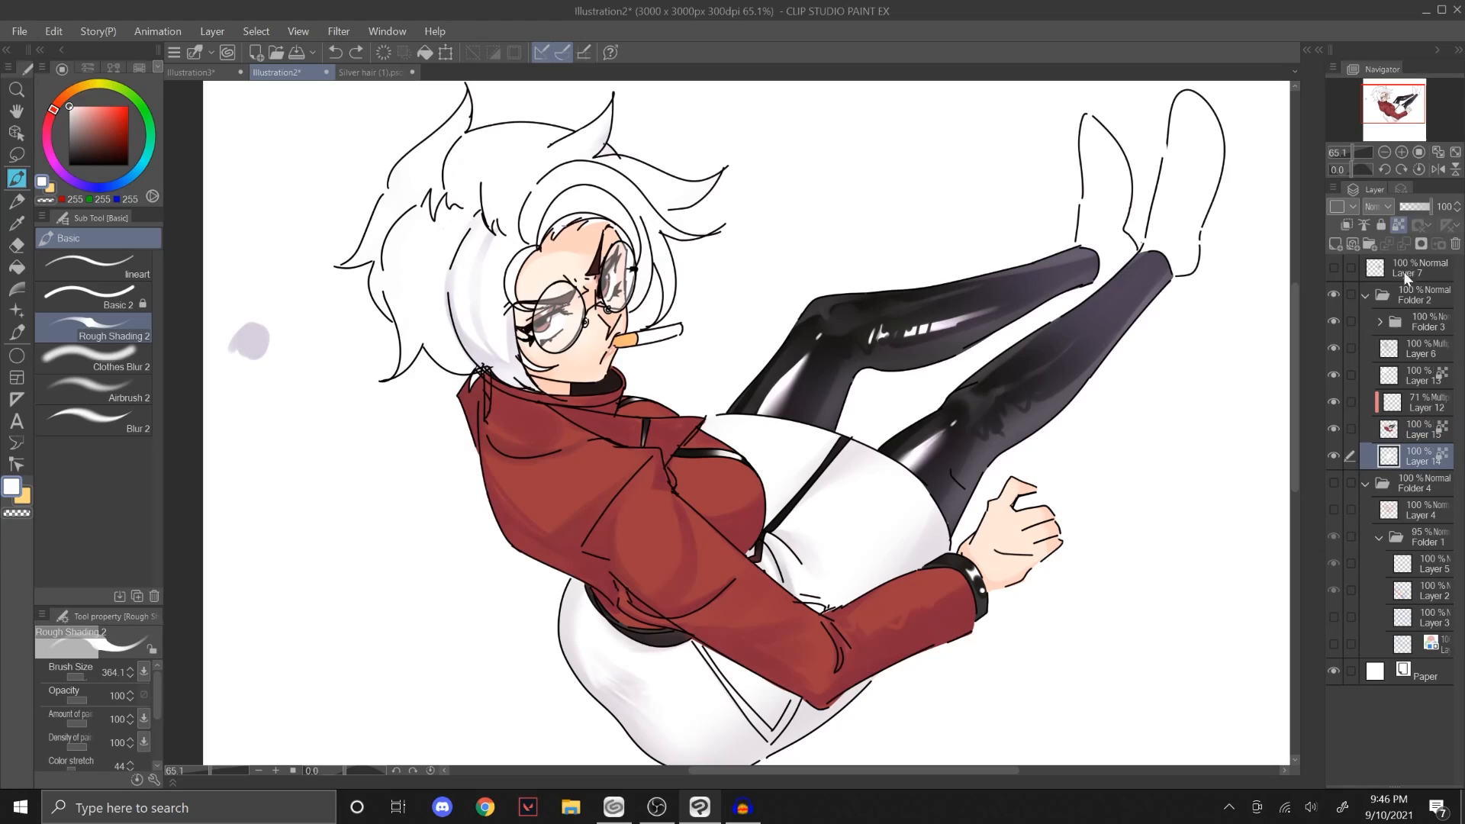
left_click(1335, 452)
left_click(1334, 447)
left_click(1334, 446)
left_click(1404, 376)
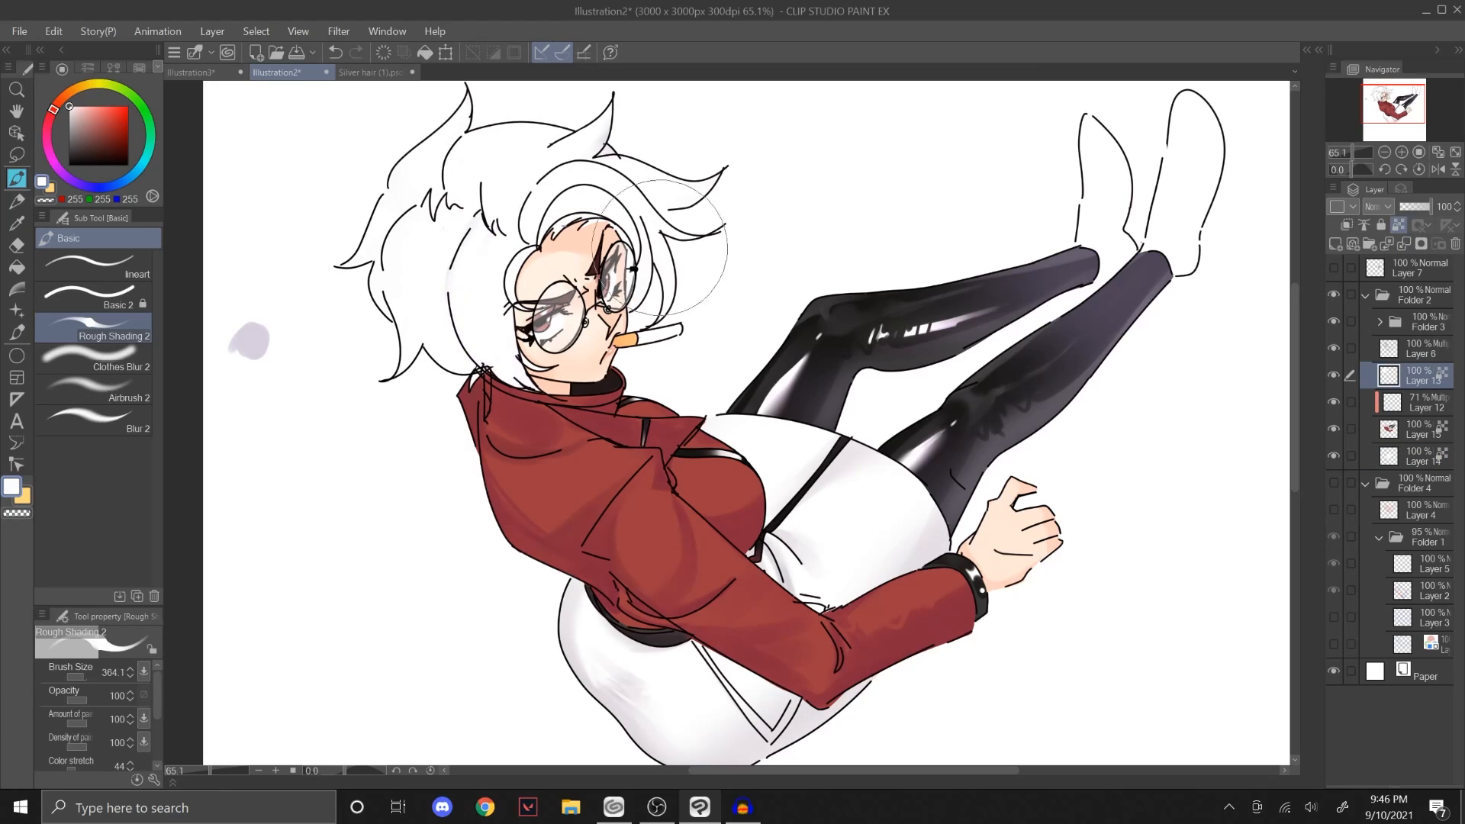
Step: Pick the pale purple swatch and shade the outer edge of the side hair with Rough Shading 2 at size 61.7
left_click_drag(1382, 110, 1380, 106)
left_click(1355, 151)
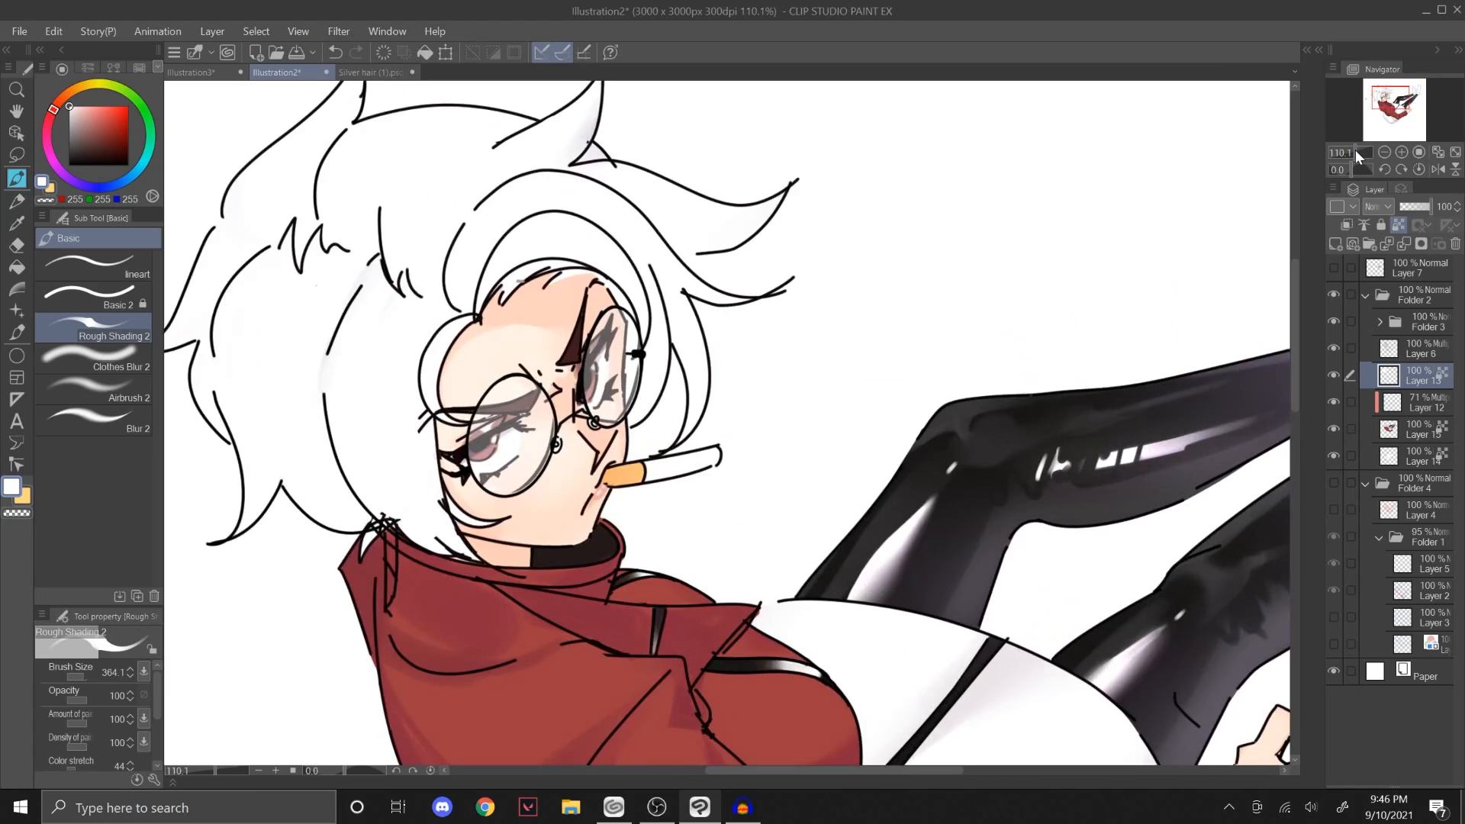
left_click(1383, 99)
left_click(216, 431, "alt")
left_click_drag(528, 360, 431, 362)
left_click_drag(574, 481, 554, 313)
key("ctrl+z")
left_click_drag(595, 507, 539, 330)
key("ctrl+z")
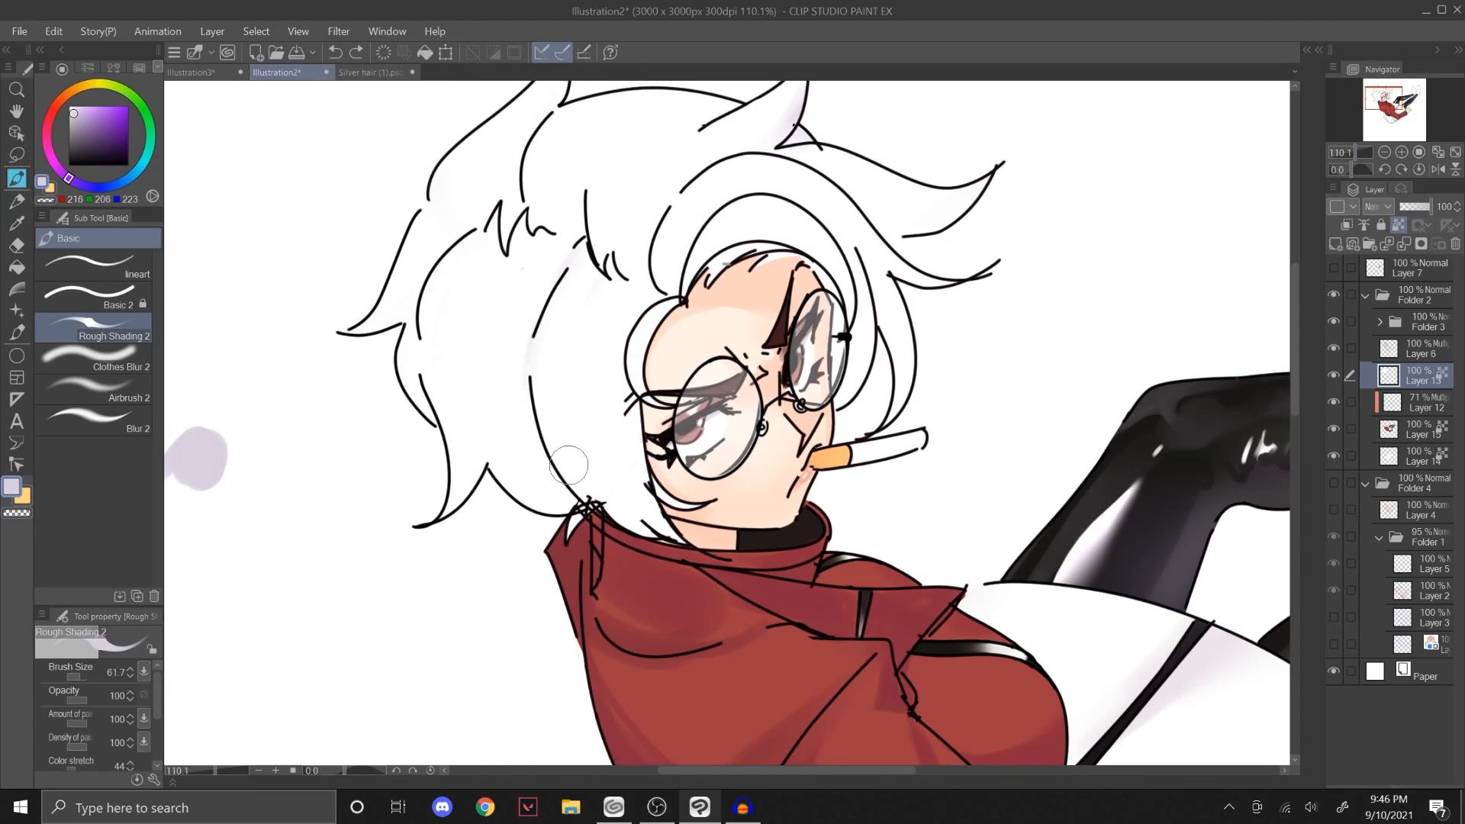
left_click_drag(596, 506, 543, 322)
key("ctrl+z")
mouse_move(595, 510)
left_mouse_down()
mouse_move(544, 313)
mouse_move(540, 336)
left_mouse_up()
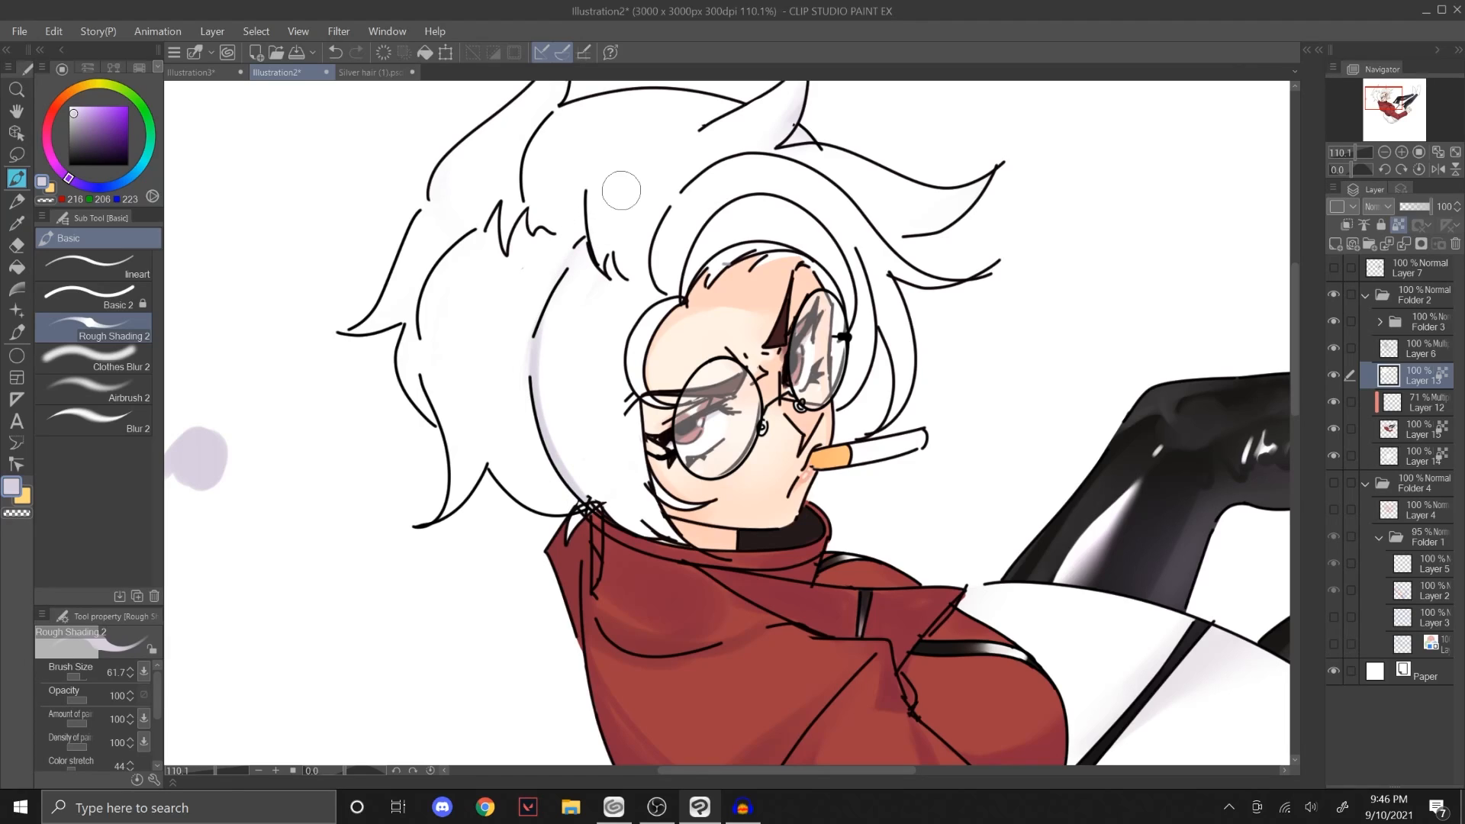
Step: Build up pale purple shading along the lower curve of the side hair above the jacket collar
mouse_move(644, 524)
left_mouse_down()
mouse_move(612, 493)
mouse_move(577, 407)
left_mouse_up()
left_click_drag(598, 466, 601, 470)
key("ctrl+z")
left_click_drag(539, 391, 682, 515)
left_click_drag(538, 416, 674, 535)
left_click_drag(581, 471, 605, 471, "ctrl+alt")
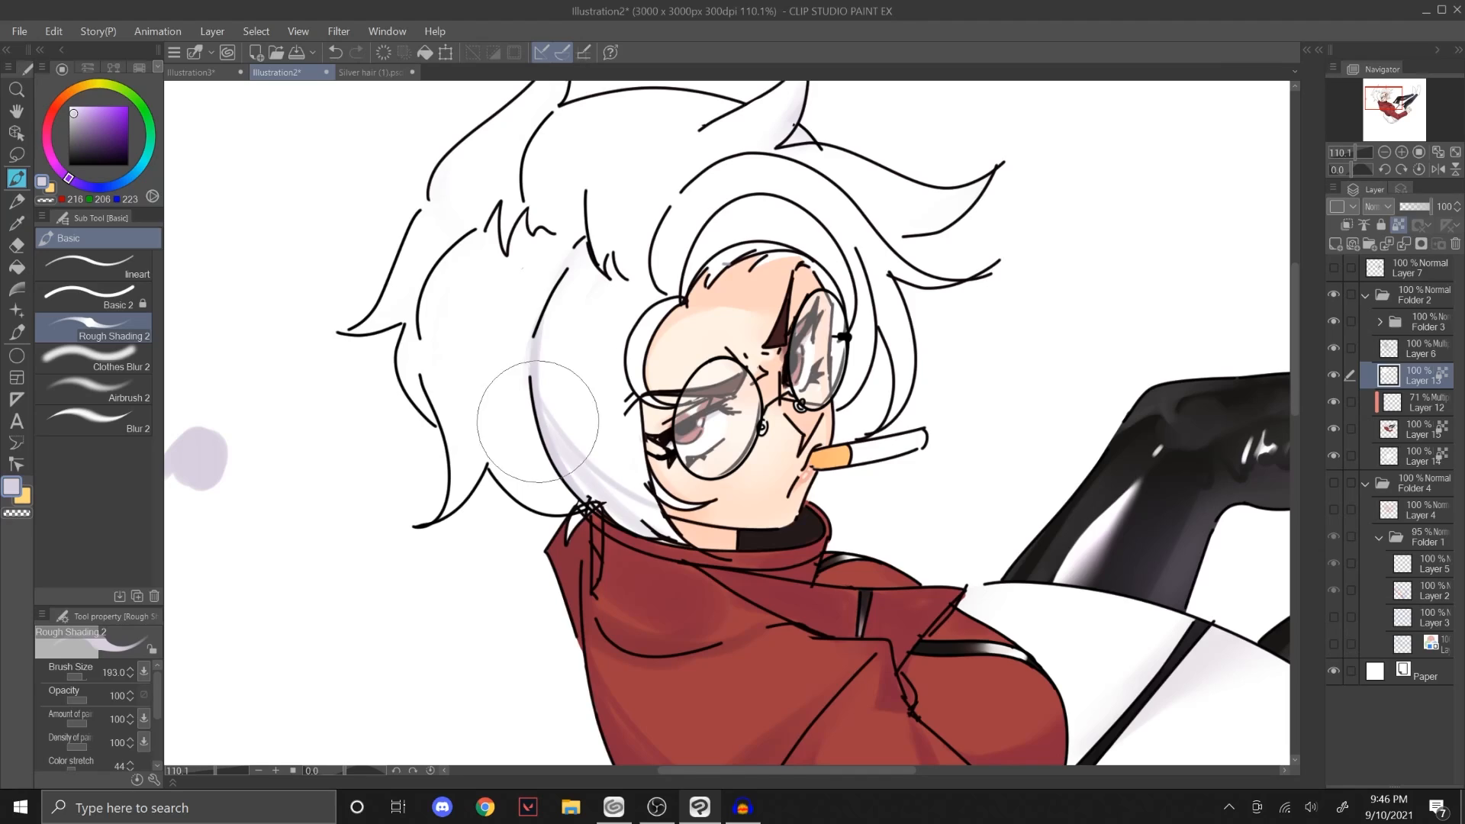
mouse_move(539, 418)
left_mouse_down()
mouse_move(660, 509)
mouse_move(543, 401)
left_mouse_up()
key("ctrl+z")
left_click_drag(637, 504, 556, 421)
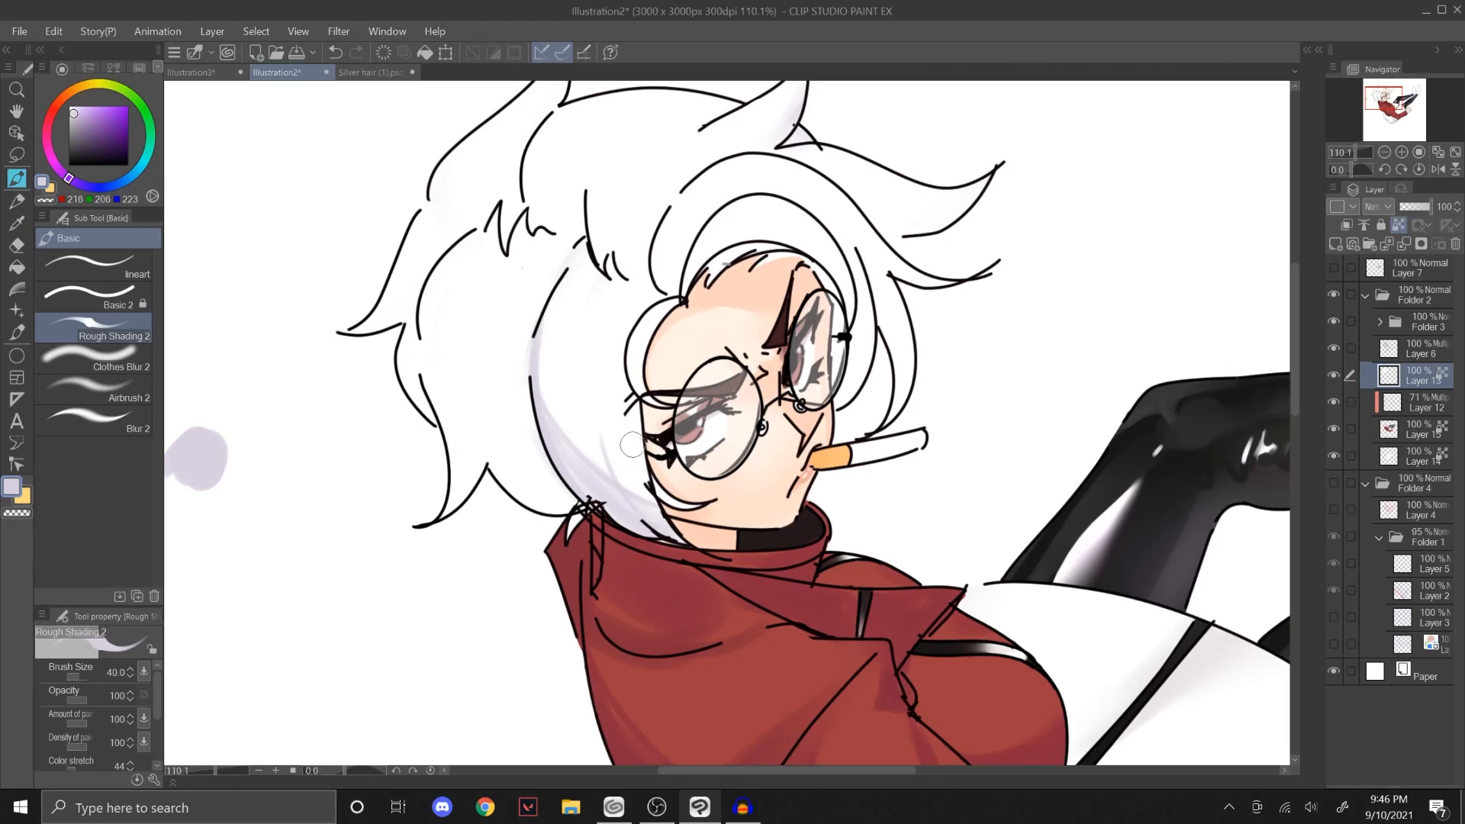
Step: Add pale purple strokes along the inner side of the hair next to the face, undoing unwanted ones
left_click_drag(605, 274, 597, 344, "ctrl+alt")
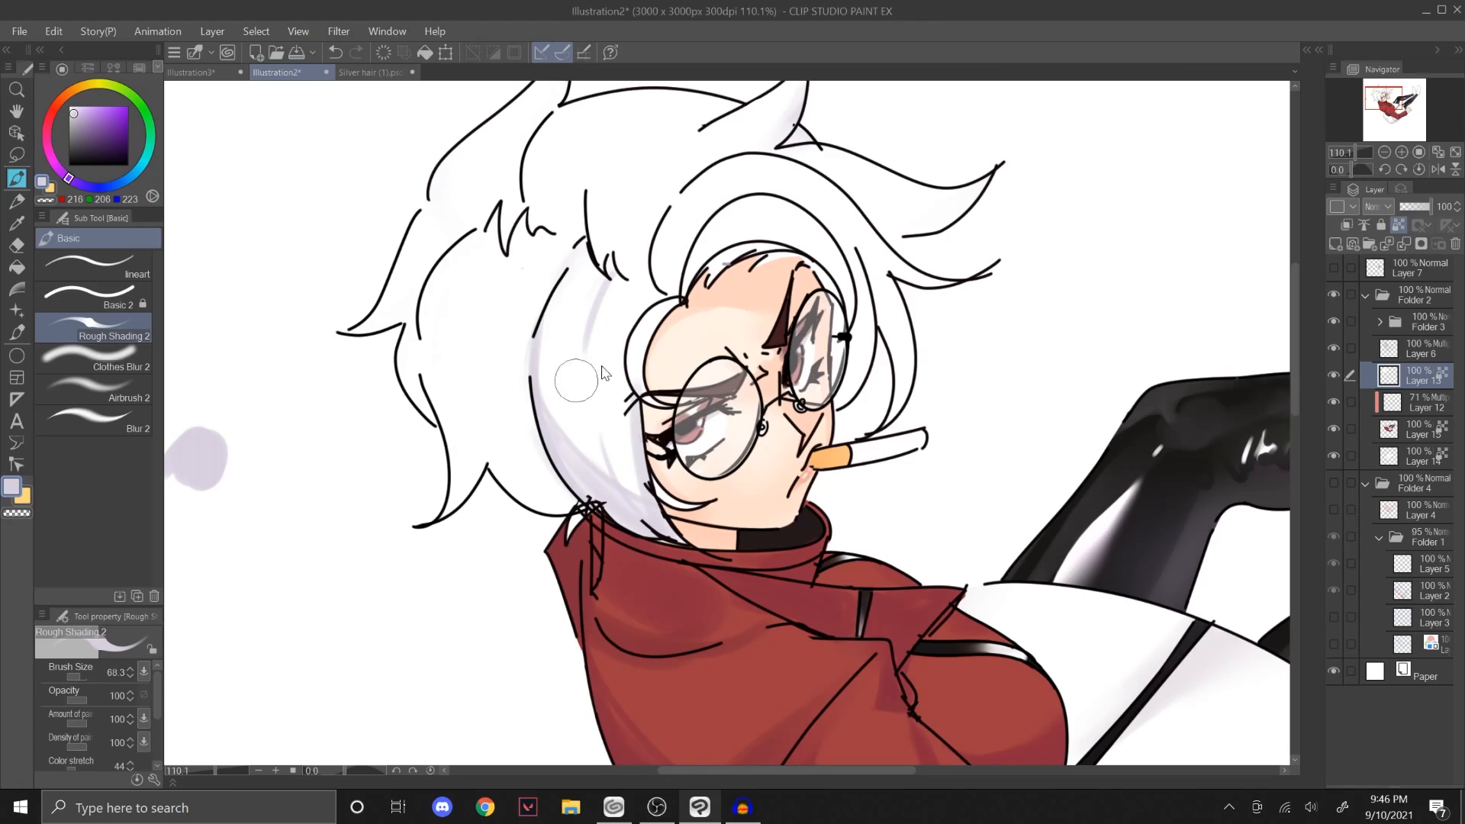
key("ctrl+z")
key("ctrl+z")
left_click_drag(636, 480, 626, 492, "ctrl+alt")
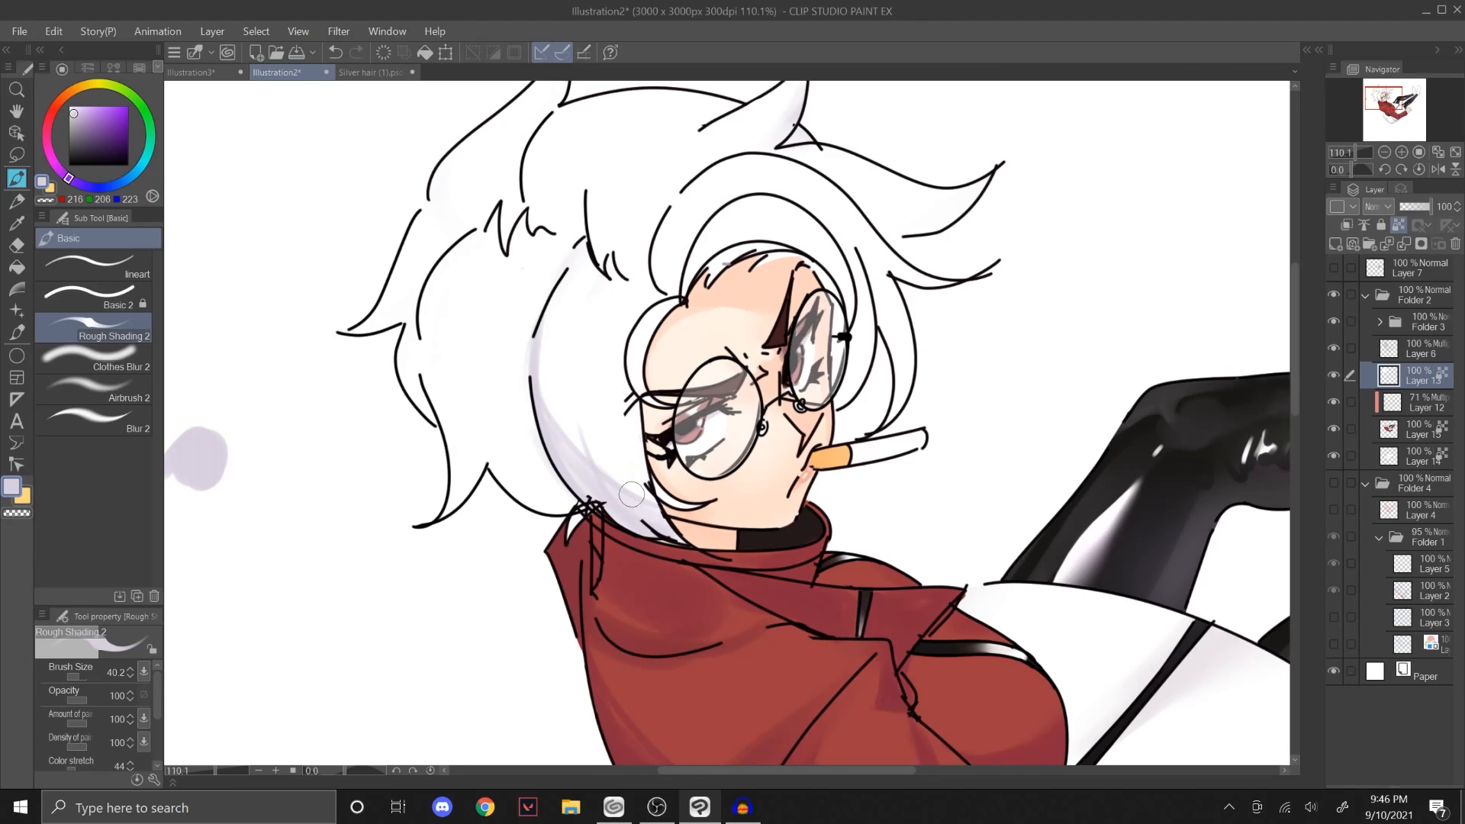
left_click_drag(593, 428, 623, 404, "ctrl+alt")
mouse_move(688, 505)
left_mouse_down("ctrl+alt")
mouse_move(669, 507)
mouse_move(638, 393)
left_mouse_up("ctrl+alt")
mouse_move(639, 298)
left_mouse_down("ctrl+alt")
mouse_move(604, 298)
mouse_move(588, 367)
mouse_move(599, 386)
mouse_move(610, 286)
left_mouse_up("ctrl+alt")
key("ctrl+z")
mouse_move(587, 429)
left_mouse_down()
mouse_move(612, 282)
mouse_move(583, 402)
mouse_move(608, 293)
left_mouse_up()
key("ctrl+z")
key("ctrl+z")
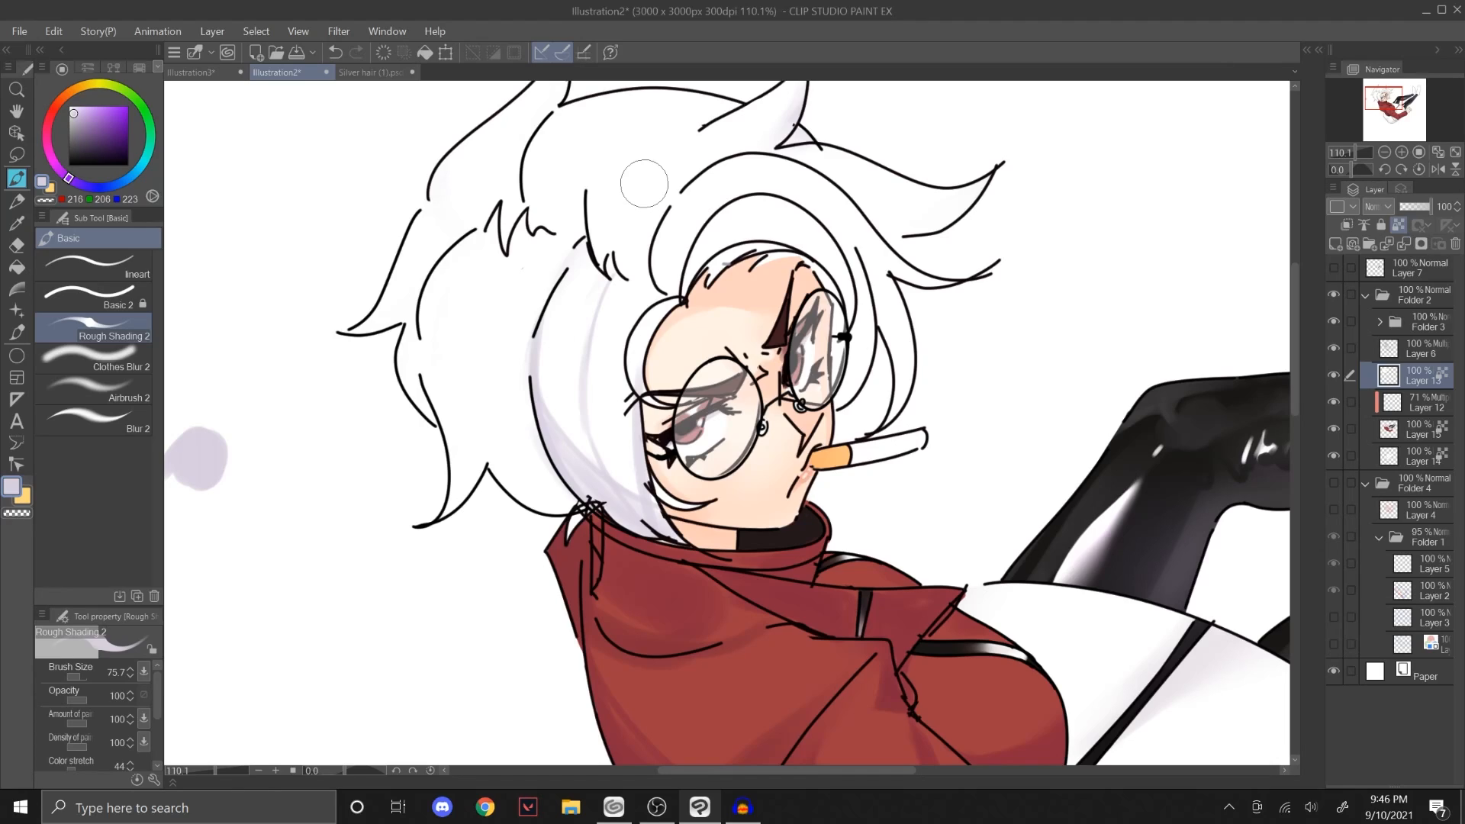
Step: Return to the Illustration3 test canvas and paint a pale purple blob below the line strokes with Rough Shading 2
left_click(140, 364)
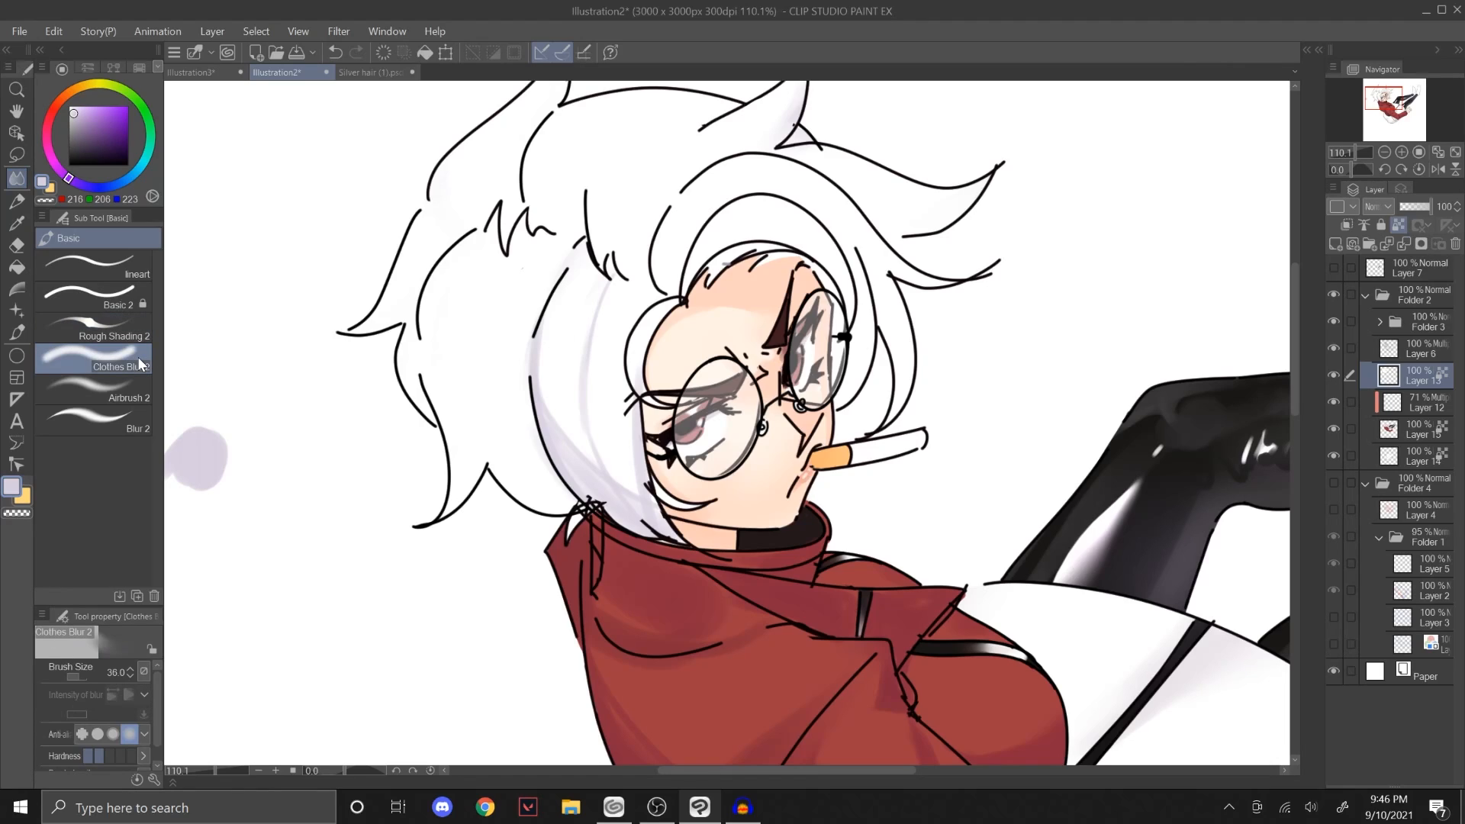
left_click(190, 72)
left_click(114, 328)
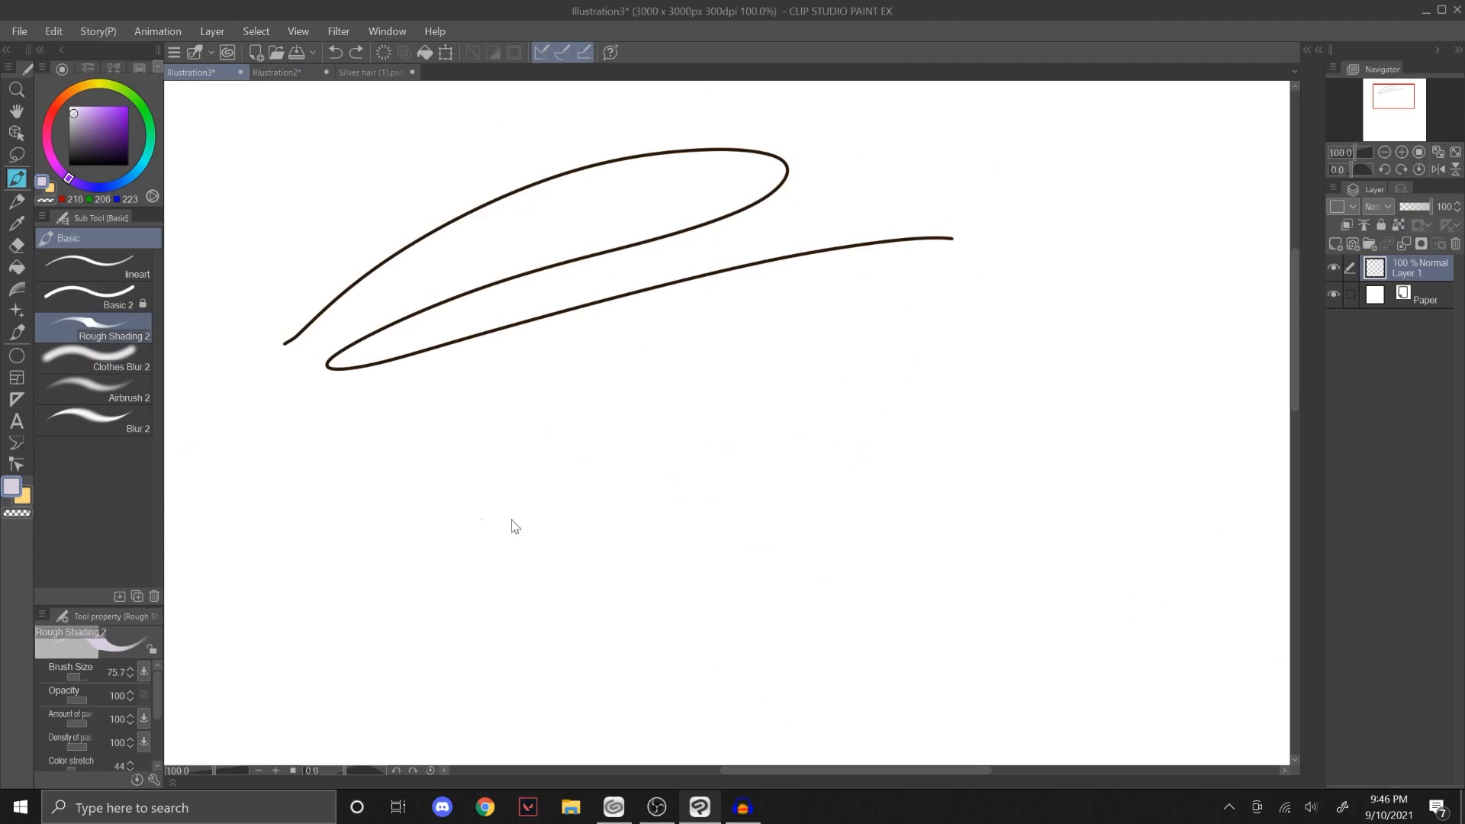
left_click(544, 511)
mouse_move(544, 511)
left_mouse_down()
mouse_move(573, 529)
mouse_move(610, 457)
left_mouse_up()
Step: Smear the purple blob outward and up across the line strokes with Clothes Blur 2 at size 140.4
left_click(114, 359)
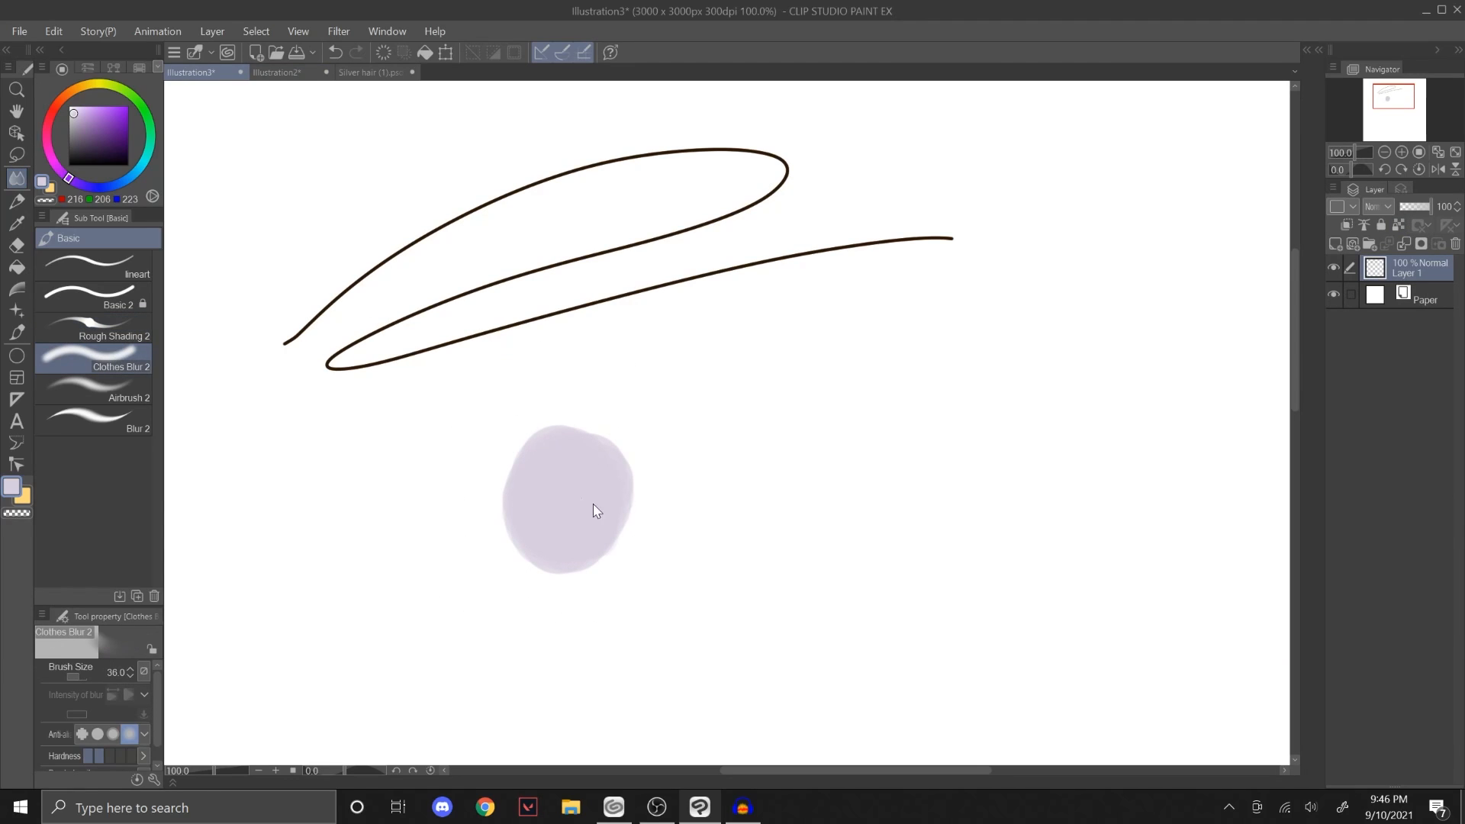
mouse_move(592, 507)
left_mouse_down()
mouse_move(633, 425)
mouse_move(690, 436)
mouse_move(604, 461)
mouse_move(743, 393)
left_mouse_up()
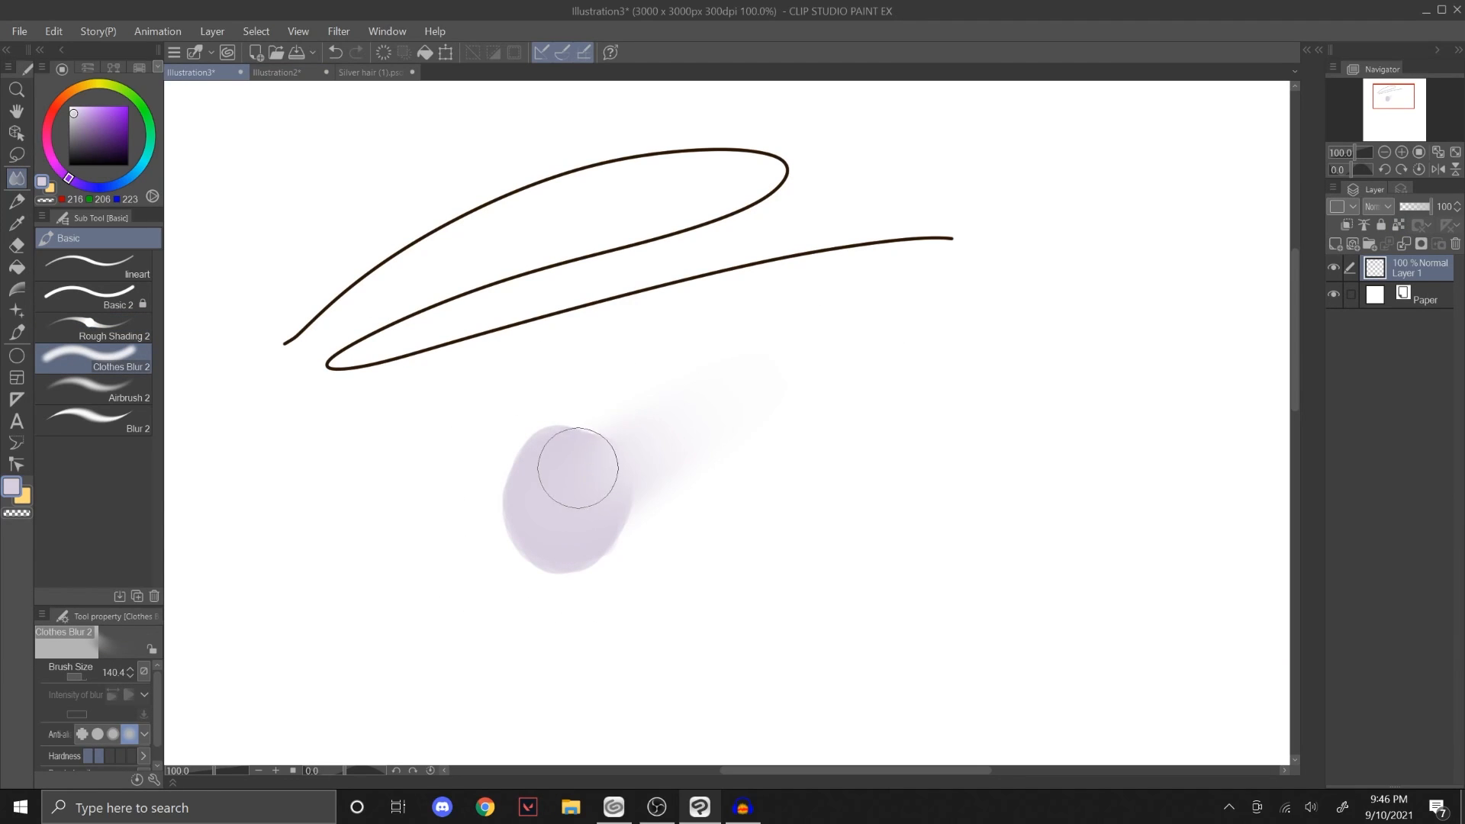
left_click_drag(576, 469, 657, 294)
mouse_move(563, 497)
left_mouse_down()
mouse_move(606, 207)
mouse_move(564, 483)
mouse_move(557, 173)
mouse_move(562, 480)
mouse_move(595, 137)
left_mouse_up()
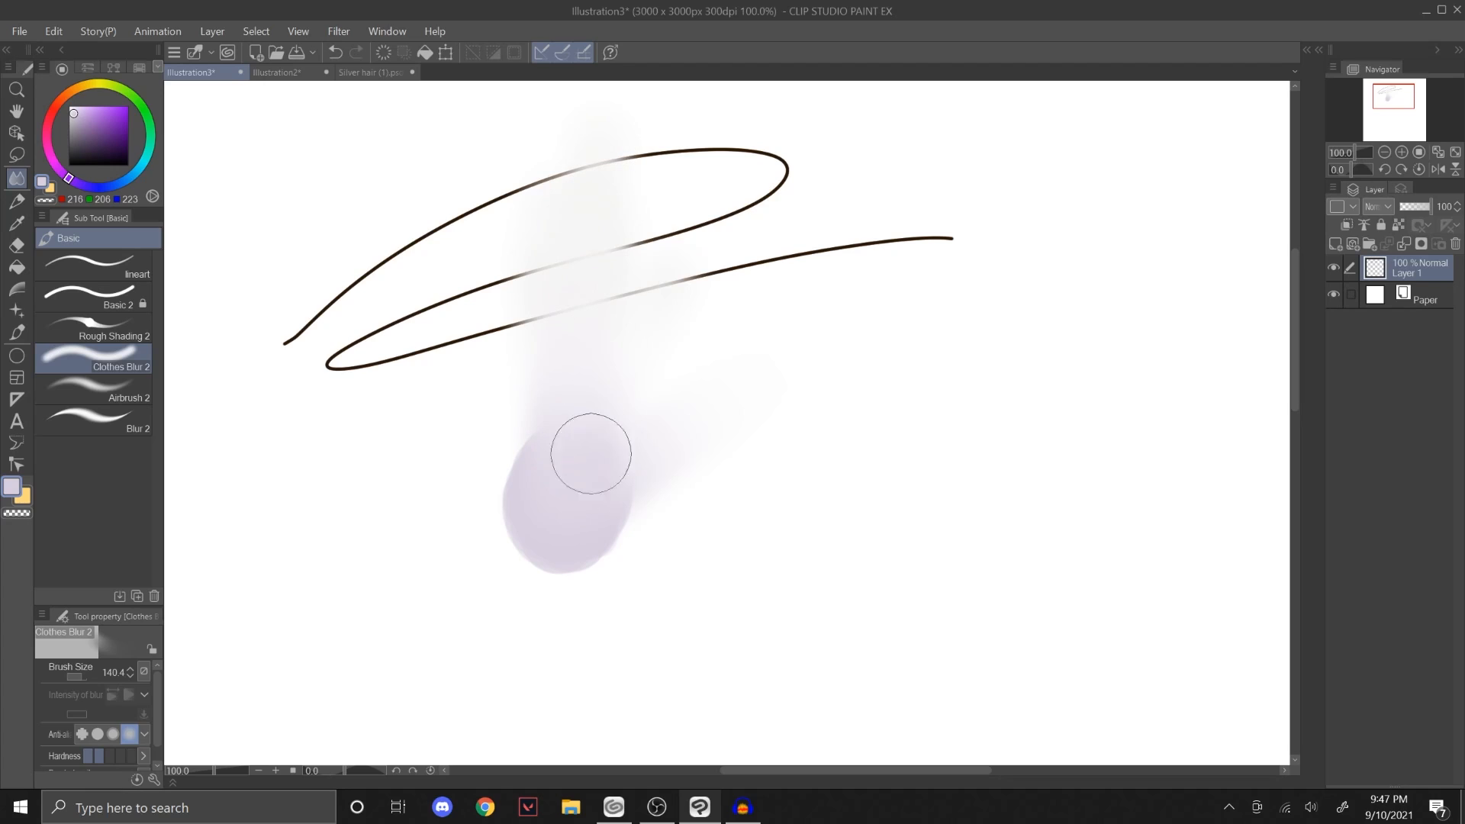
left_click_drag(590, 453, 749, 189)
left_click_drag(582, 488, 927, 366)
left_click_drag(602, 517, 839, 458)
Step: Paint a second pale purple blob with Rough Shading 2 and soften its edges with Blur 2 at size 222.7
left_click(115, 336)
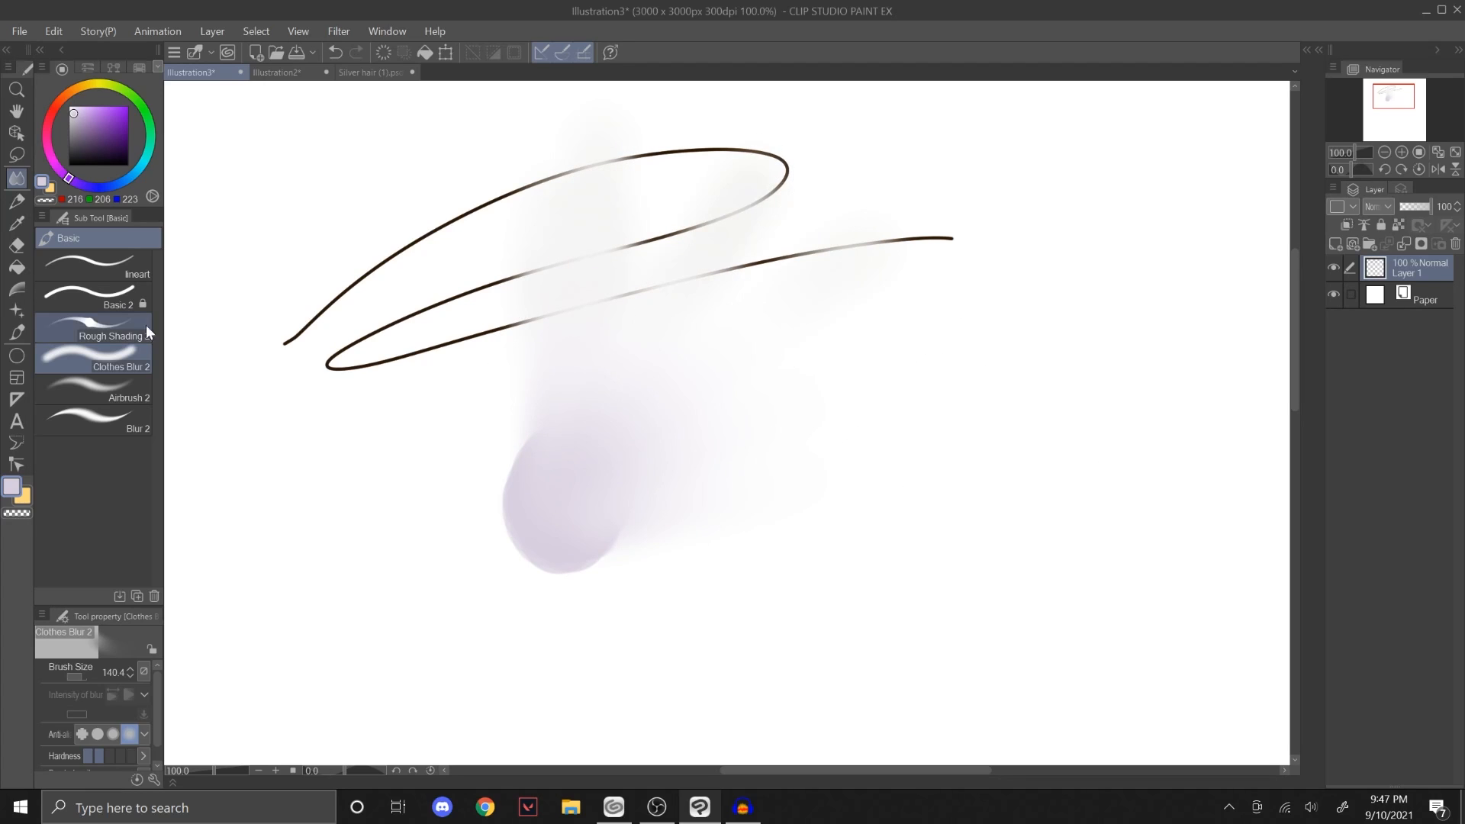
left_click(305, 494)
left_click(91, 419)
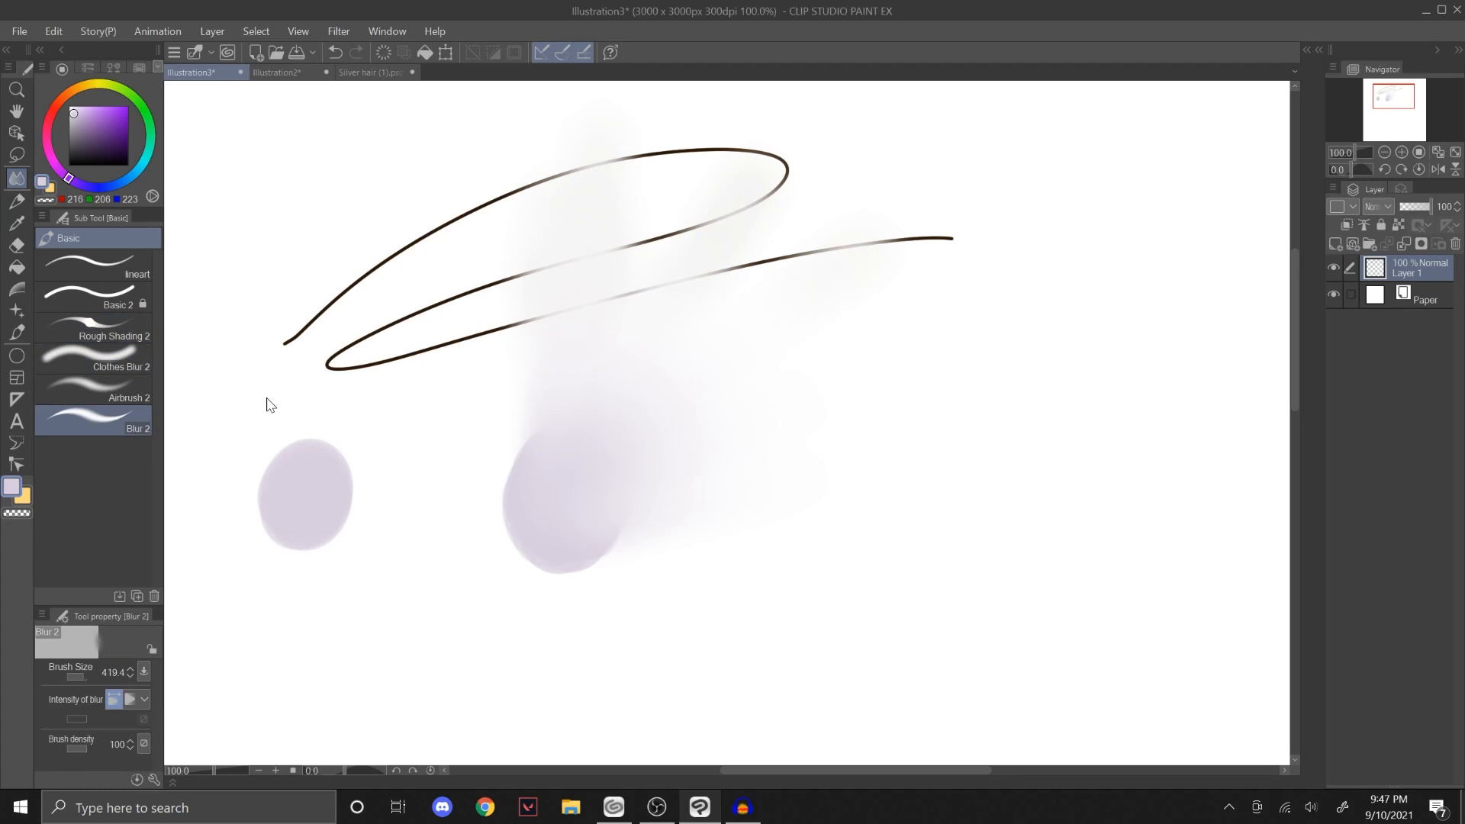
mouse_move(392, 380)
left_mouse_down()
mouse_move(348, 483)
mouse_move(286, 497)
mouse_move(425, 419)
left_mouse_up()
key("ctrl+z")
mouse_move(361, 471)
left_mouse_down("ctrl+alt")
mouse_move(404, 471)
mouse_move(353, 461)
mouse_move(314, 490)
mouse_move(242, 425)
mouse_move(283, 501)
mouse_move(261, 490)
mouse_move(341, 530)
mouse_move(359, 474)
left_mouse_up("ctrl+alt")
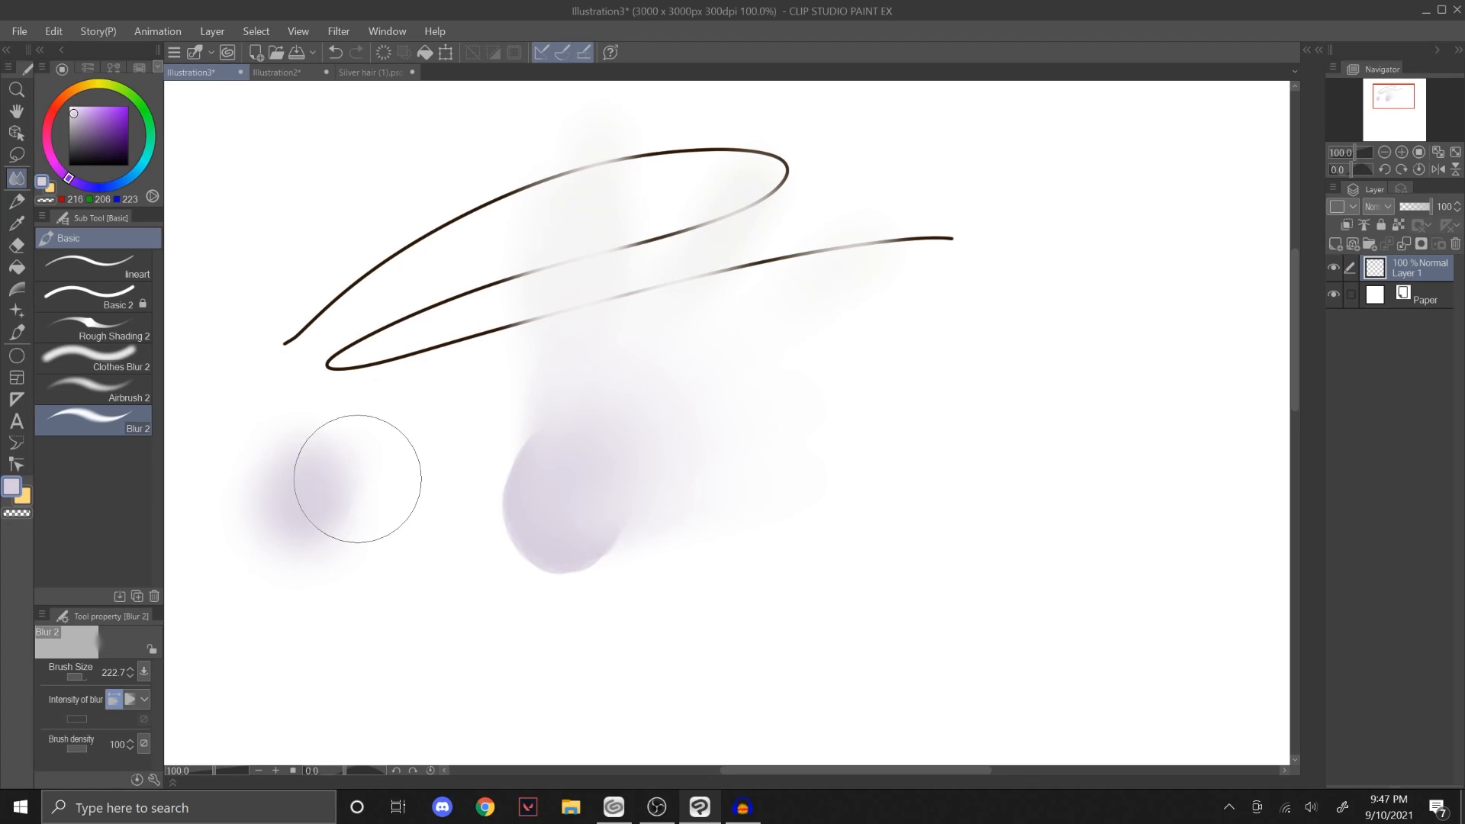
Step: Blend the larger blob's lower edge outward with Clothes Blur 2 at size 97.3
left_click(124, 364)
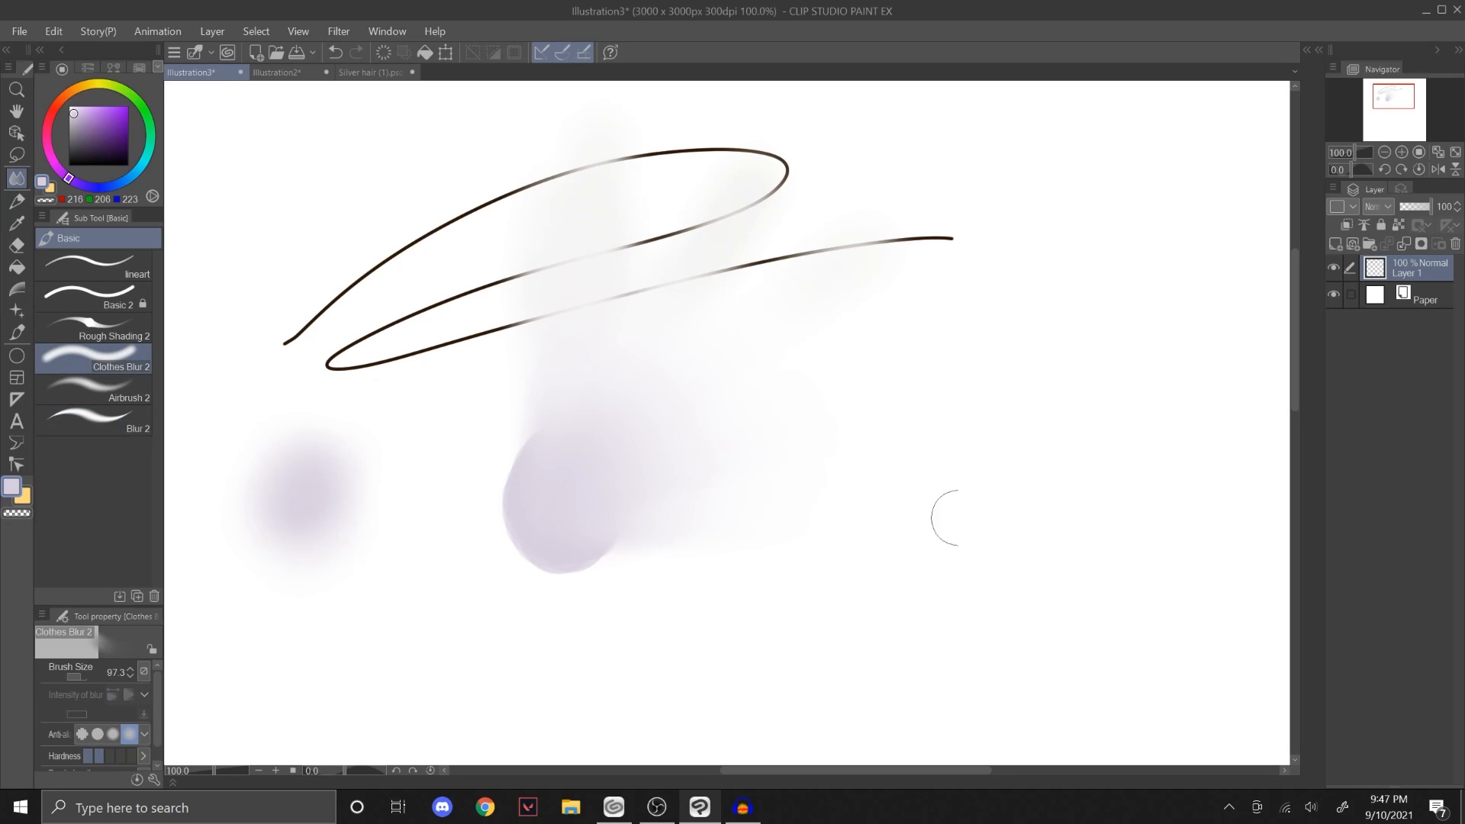
left_click_drag(733, 554, 592, 556)
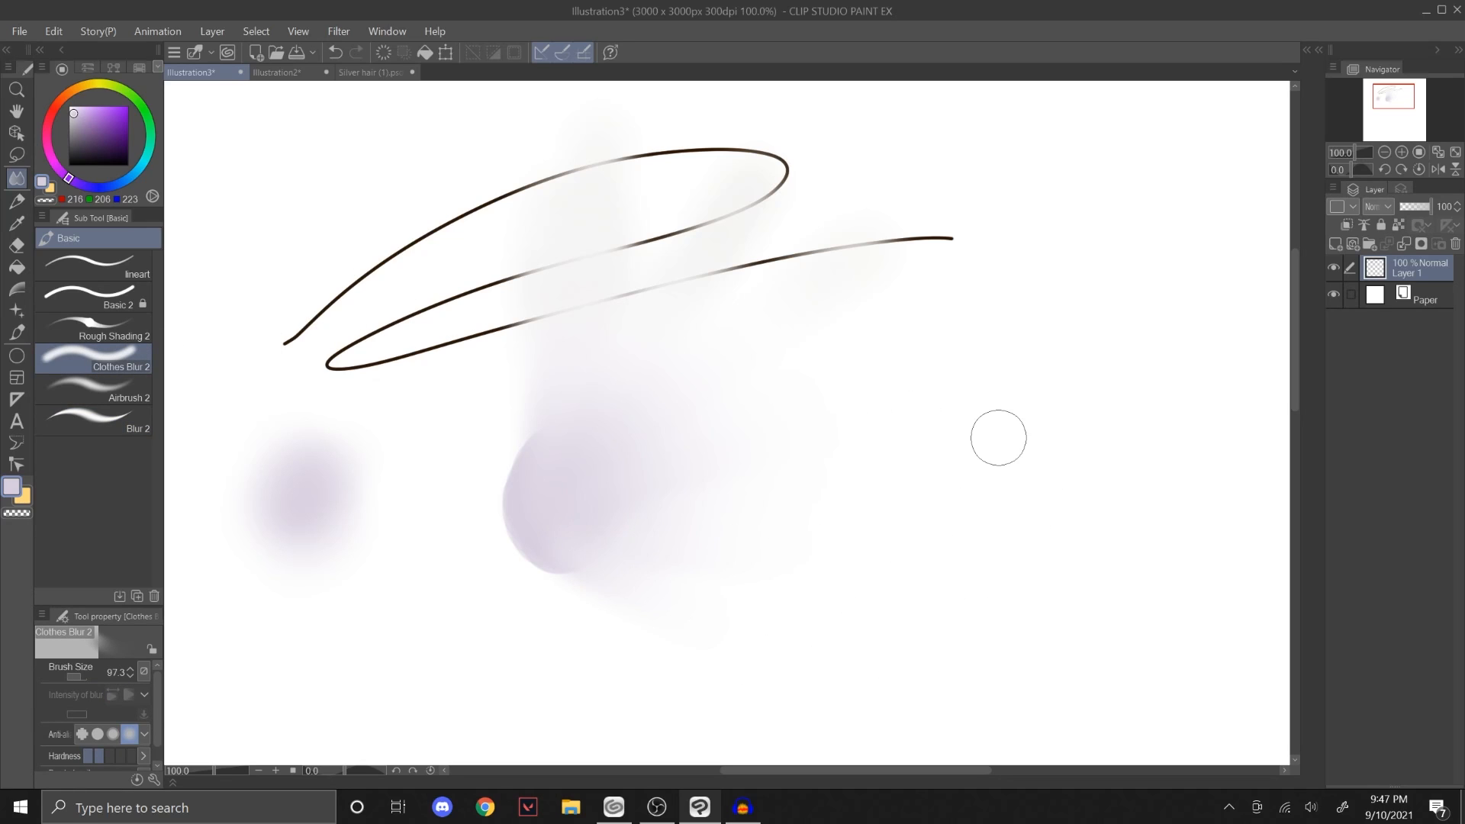
Step: Blend the side hair's purple shading in Illustration2 with Clothes Blur 2 at small sizes between 9.3 and 33.3
left_click(290, 76)
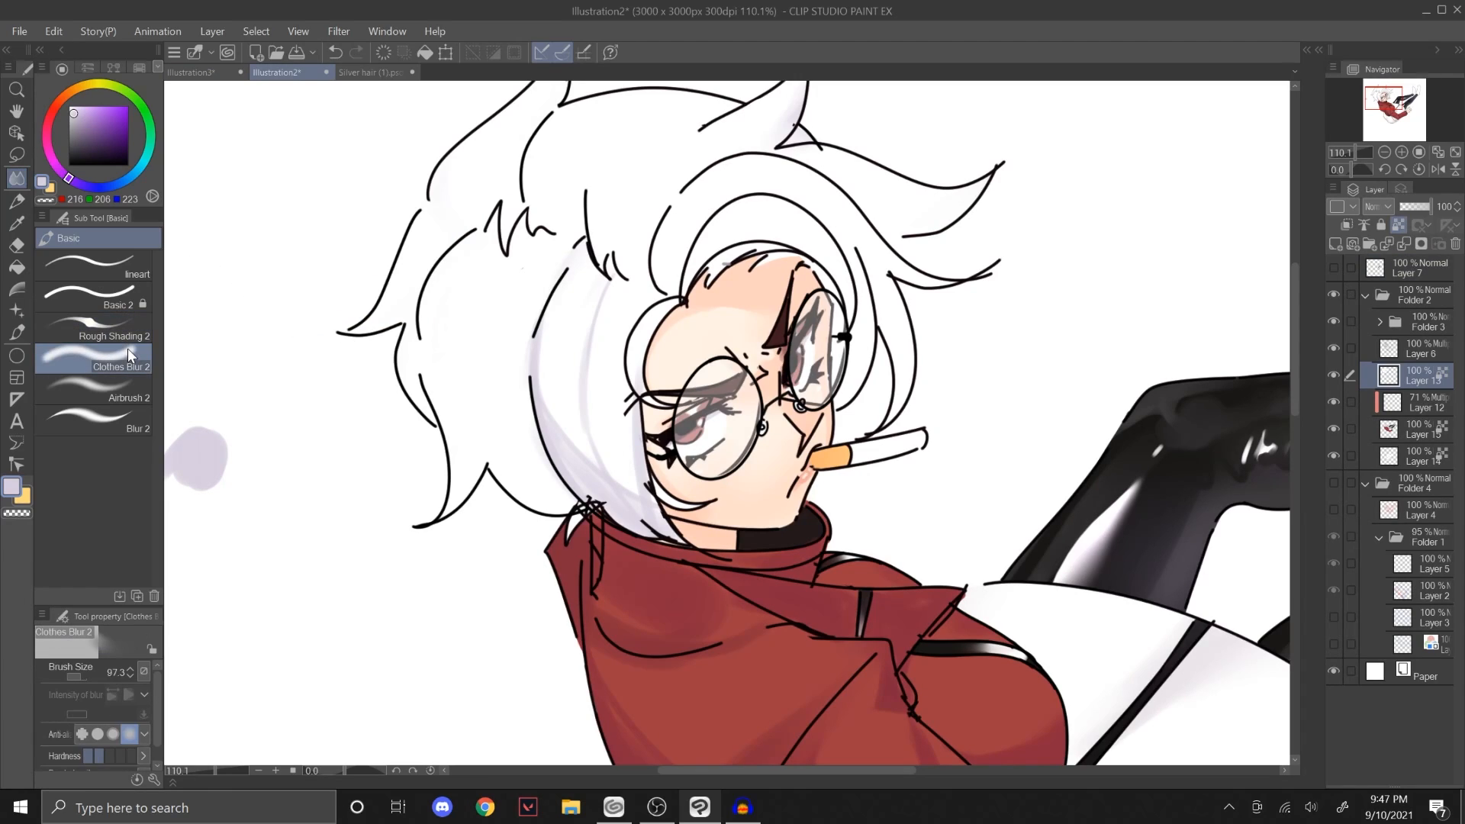
left_click_drag(617, 403, 588, 410, "ctrl+alt")
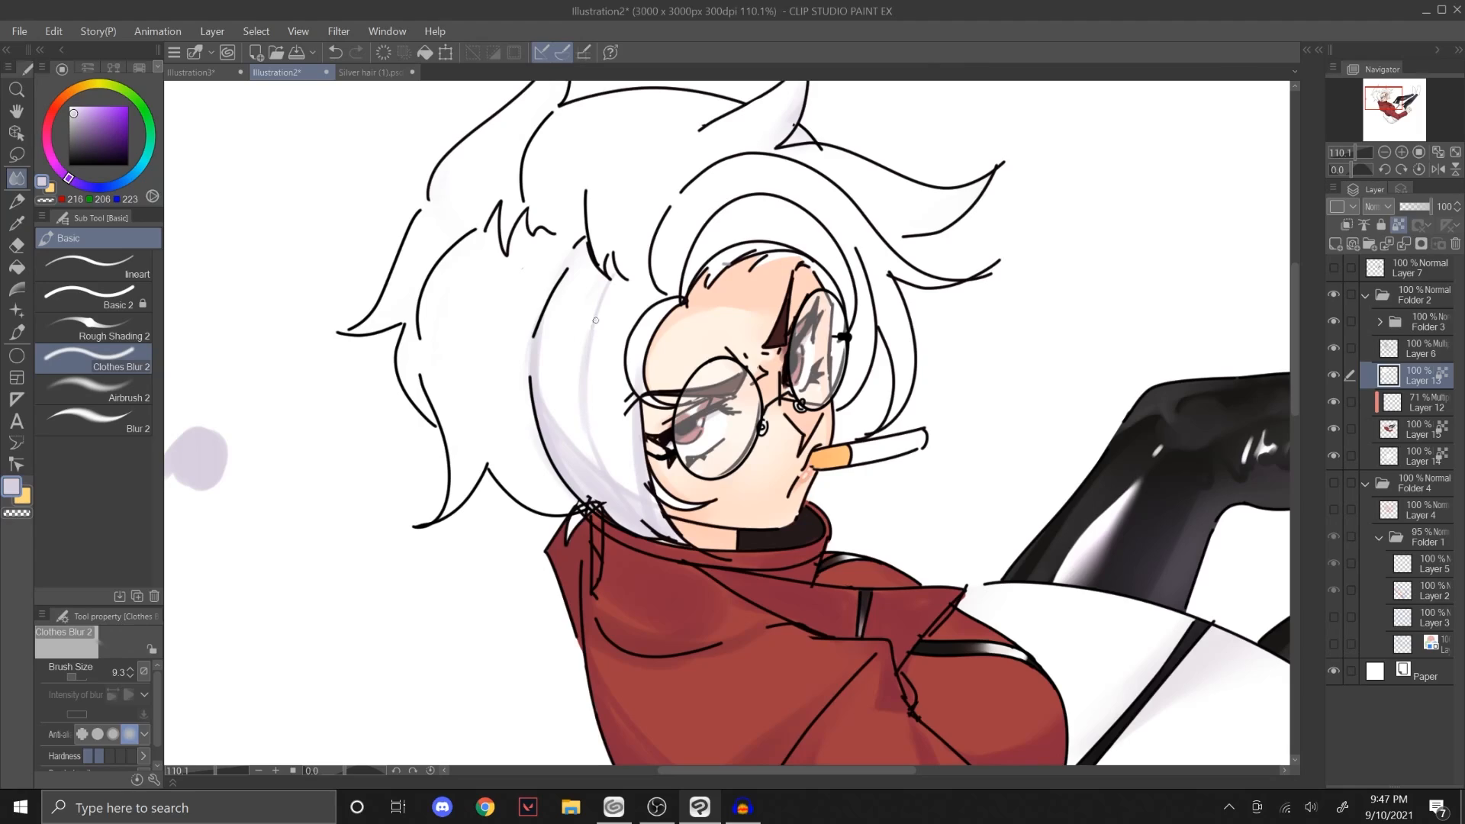
mouse_move(595, 321)
left_mouse_down("ctrl+alt")
mouse_move(589, 357)
mouse_move(590, 344)
left_mouse_up("ctrl+alt")
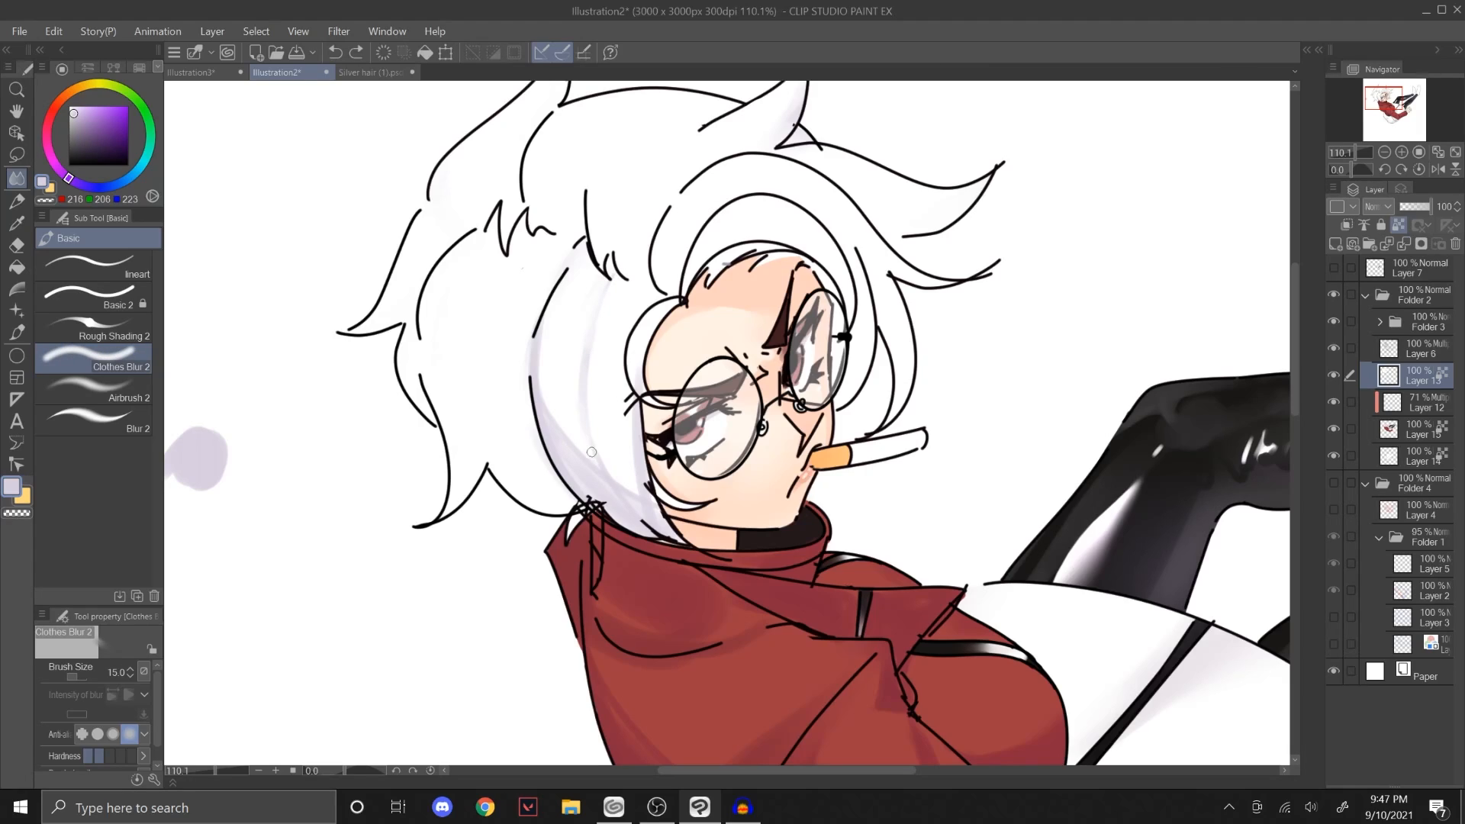
mouse_move(584, 469)
left_mouse_down("ctrl+alt")
mouse_move(608, 511)
mouse_move(685, 538)
mouse_move(645, 502)
left_mouse_up("ctrl+alt")
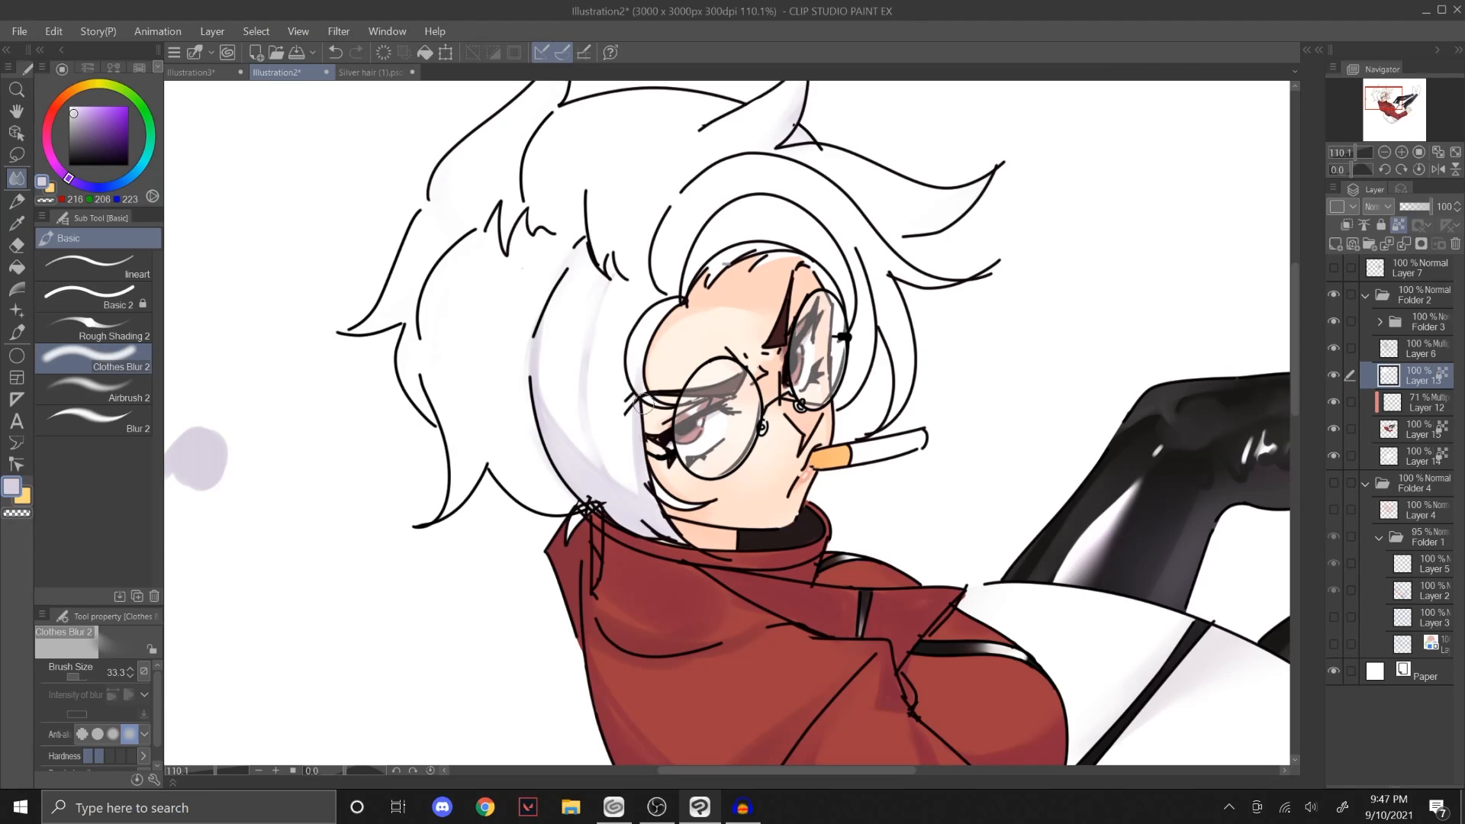
left_click_drag(646, 411, 637, 410, "ctrl+alt")
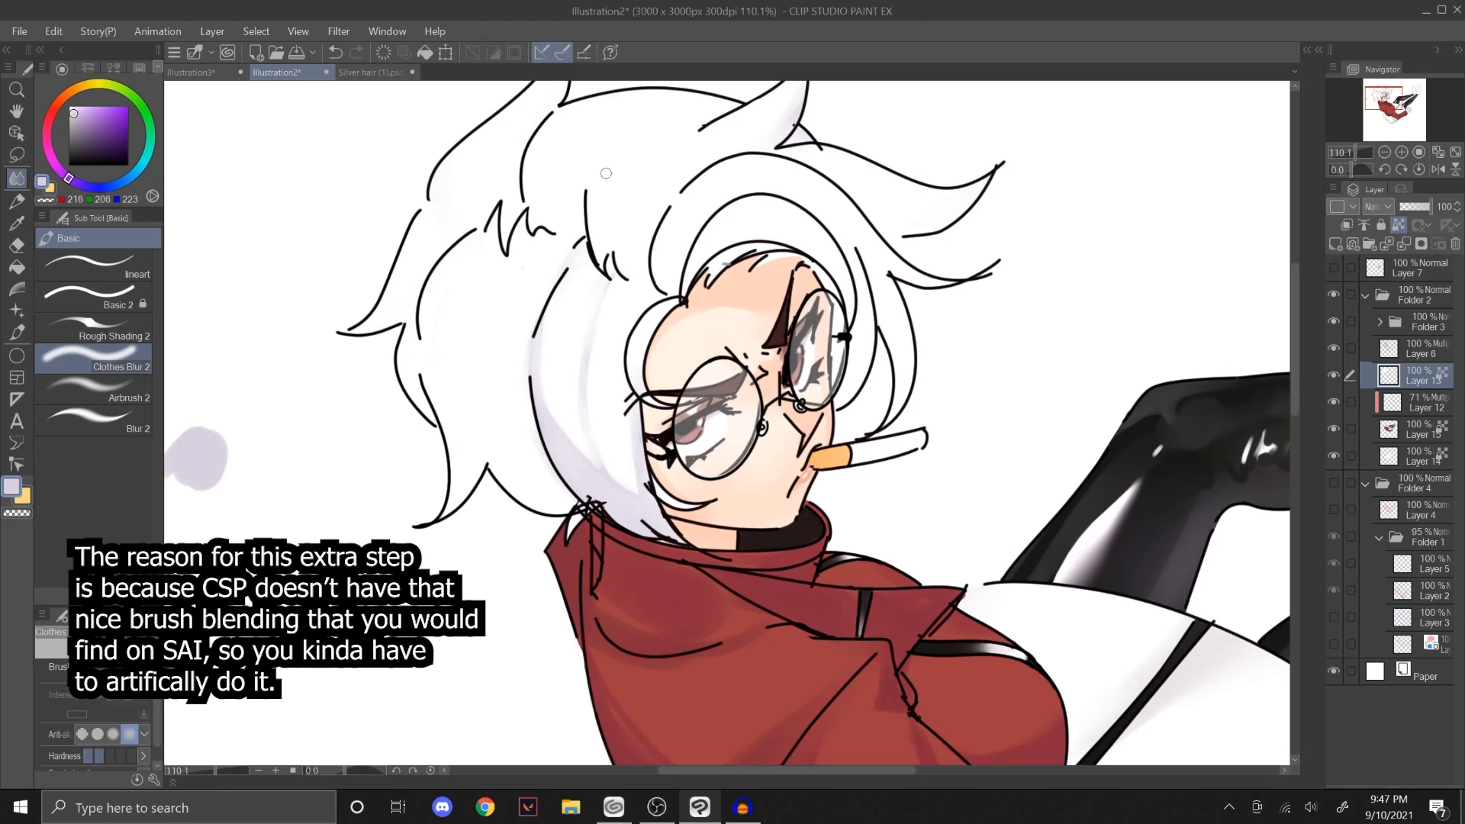
scroll(870, 305, "down", 1)
scroll(992, 304, "down", 4)
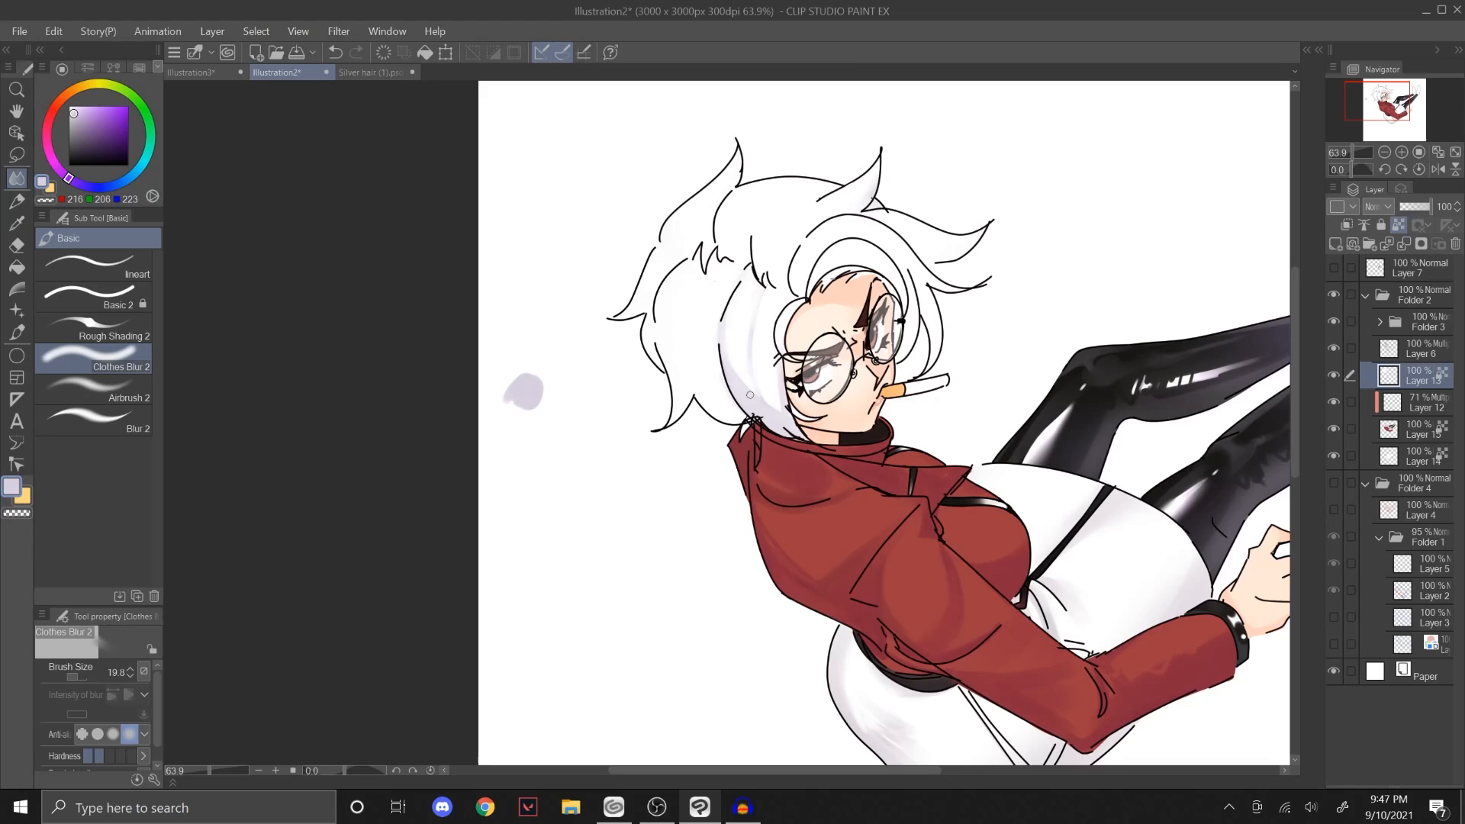
left_click_drag(769, 416, 727, 365, "ctrl+alt")
Step: Examine the shading on the glossy black legs up close while comparing the Rough Shading 2 and Clothes Blur 2 brushes
left_click_drag(1401, 119, 1355, 156)
left_click(131, 331)
left_click_drag(1382, 100, 1401, 103)
left_click(134, 355)
left_click(132, 333)
left_click(135, 359)
left_click(135, 333)
left_click(137, 355)
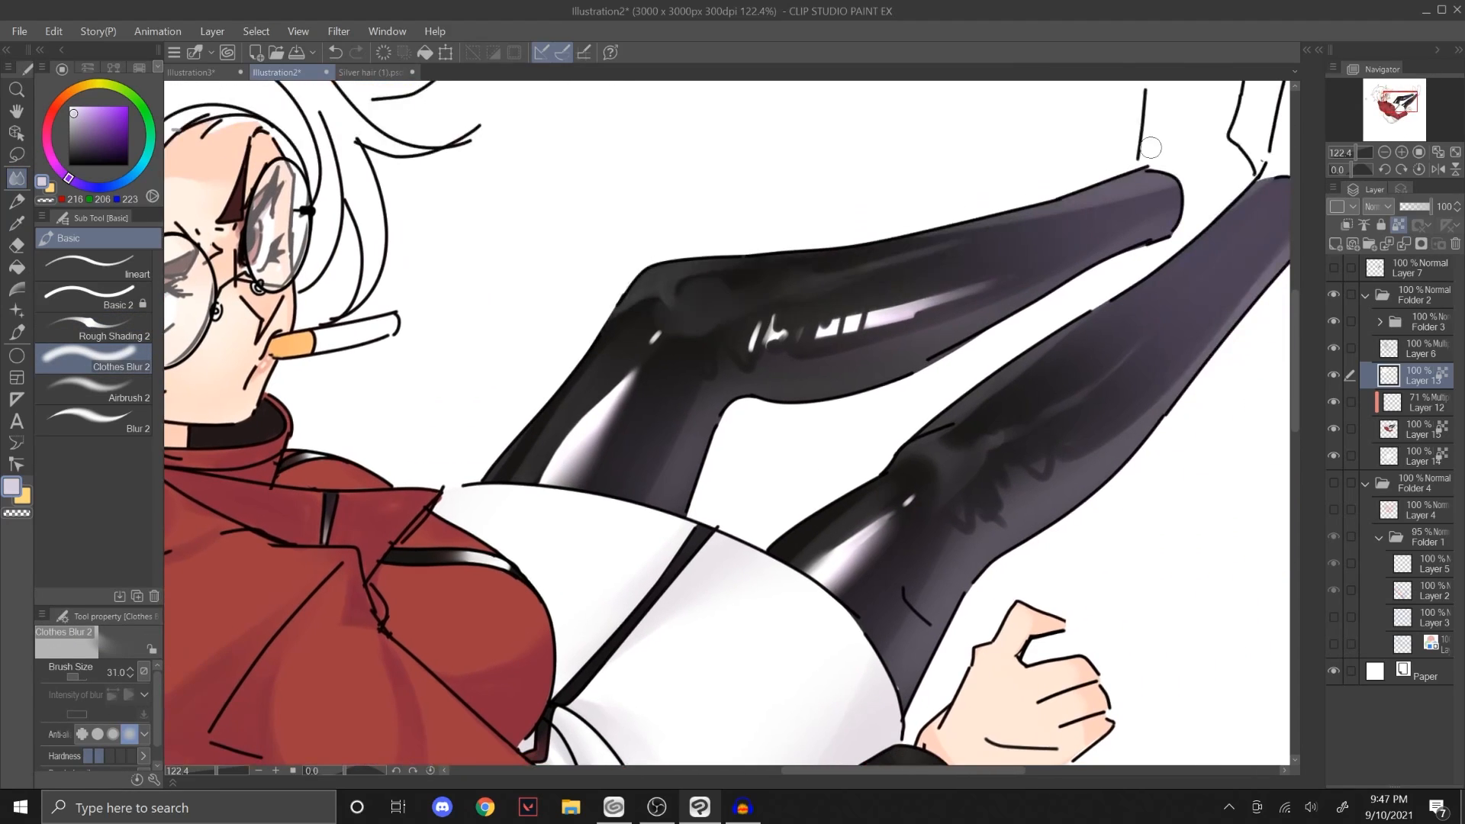
left_click(122, 385)
left_click(134, 335)
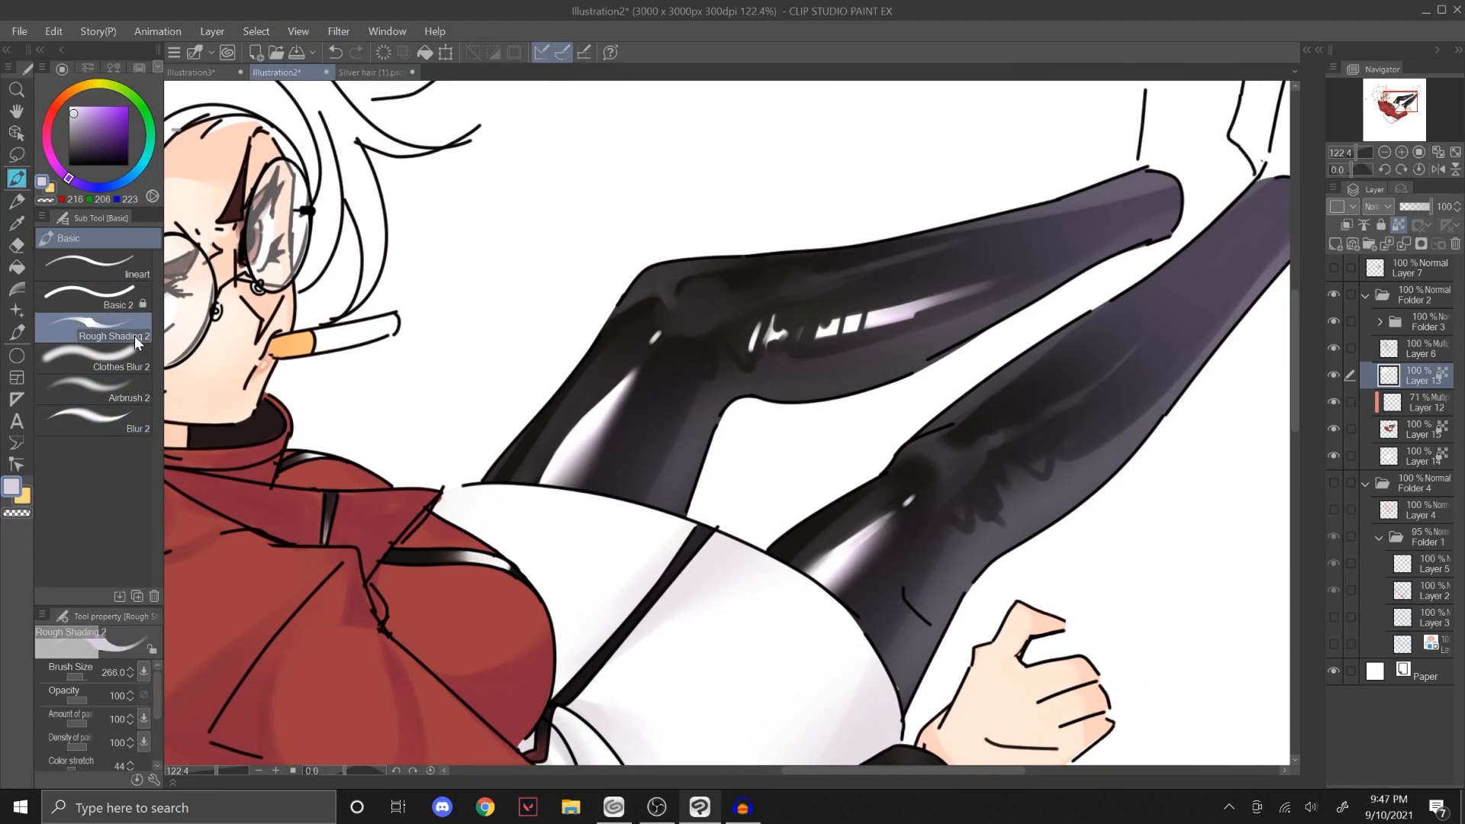
left_click_drag(1364, 160, 1360, 162)
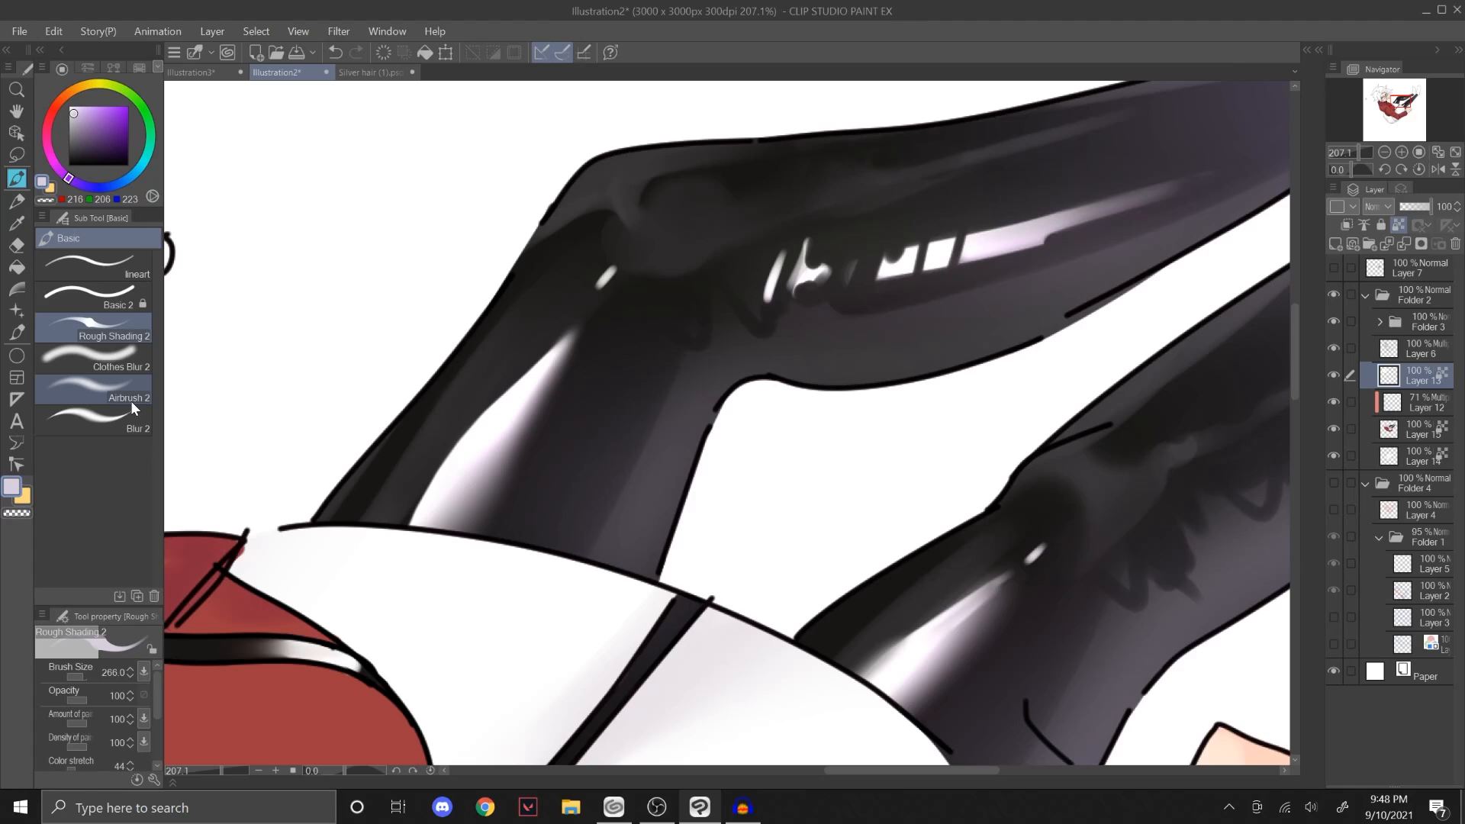
Step: Undo the recent Illustration2 edits step by step, back to the version with full purple shading across the white hair
left_click(128, 354)
left_click(131, 331)
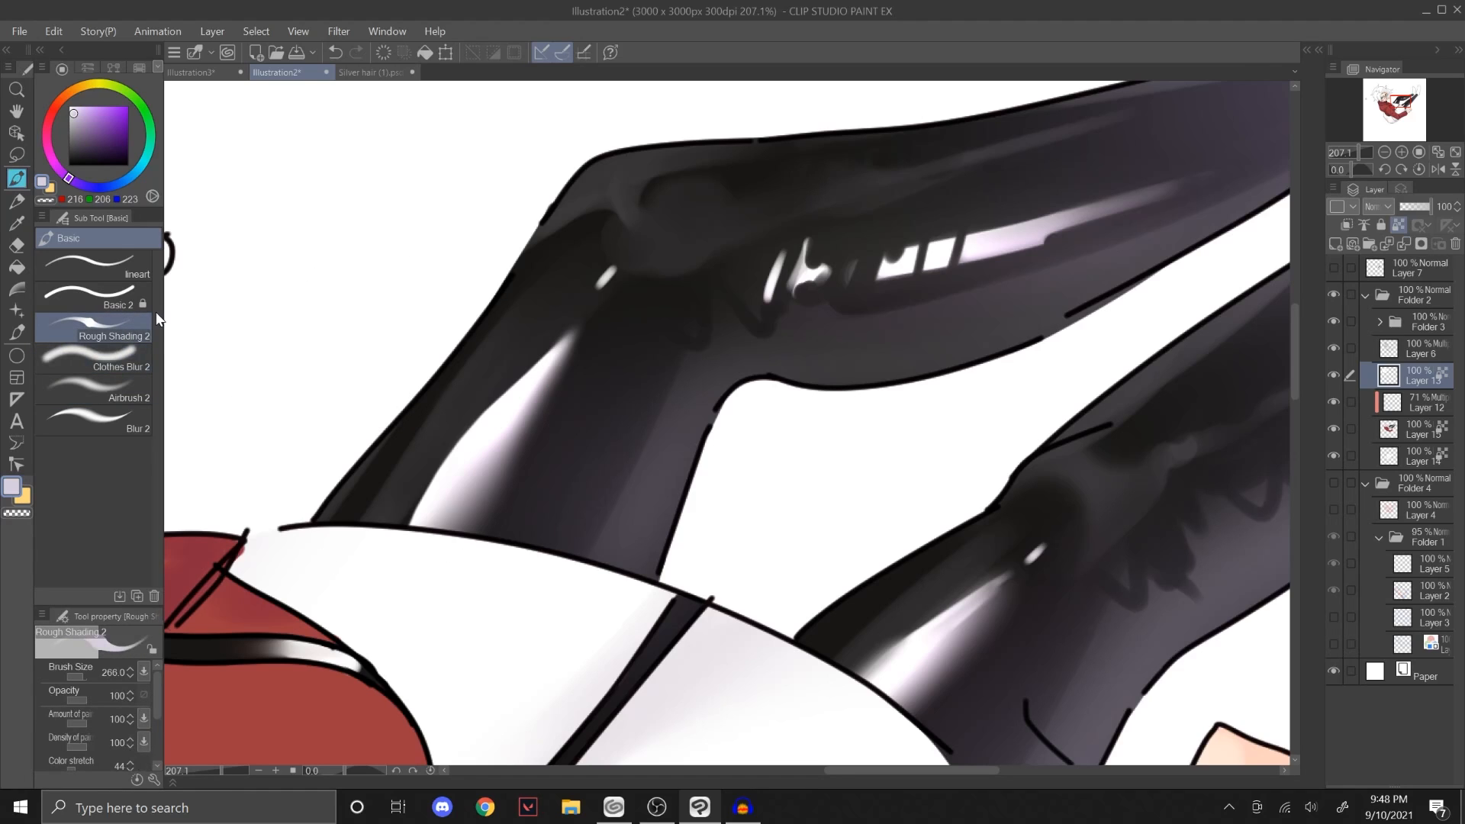
left_click_drag(1362, 153, 1355, 155)
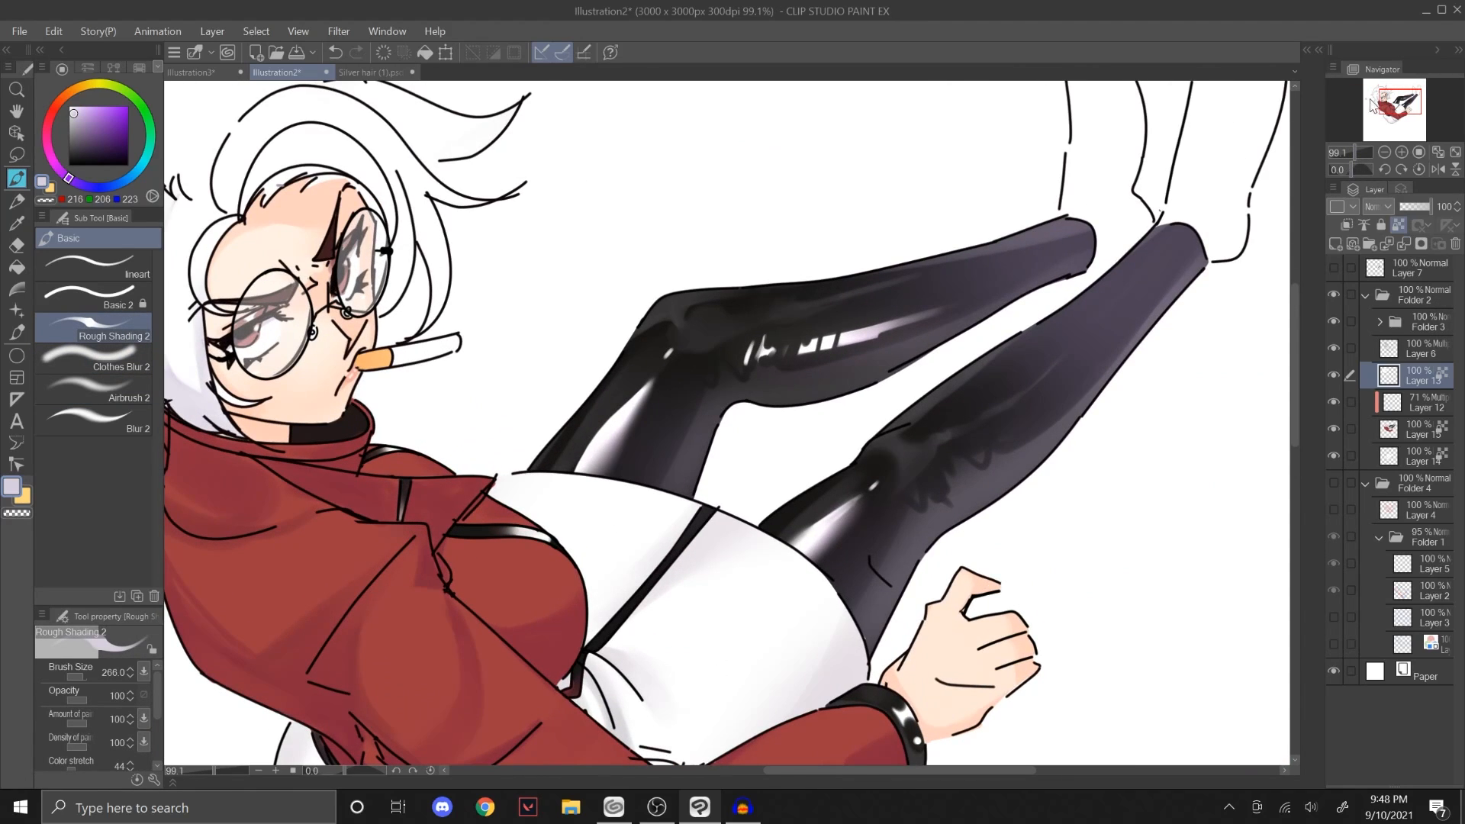
mouse_move(1370, 105)
left_mouse_down()
mouse_move(1355, 108)
mouse_move(1389, 100)
left_mouse_up()
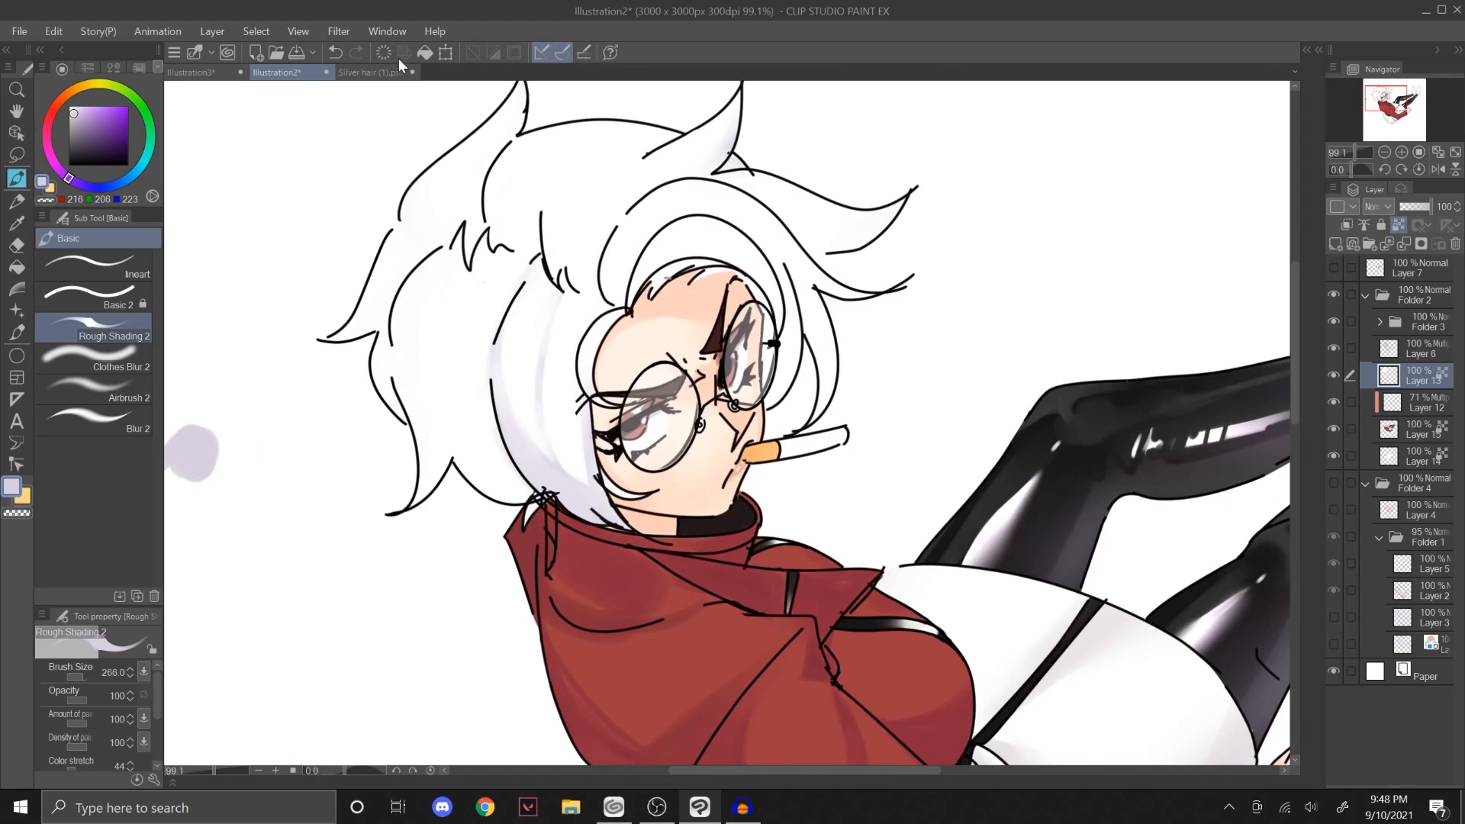
left_click(335, 51)
left_click(336, 52)
left_click(336, 51)
left_click(337, 51)
left_click(337, 50)
left_click(337, 49)
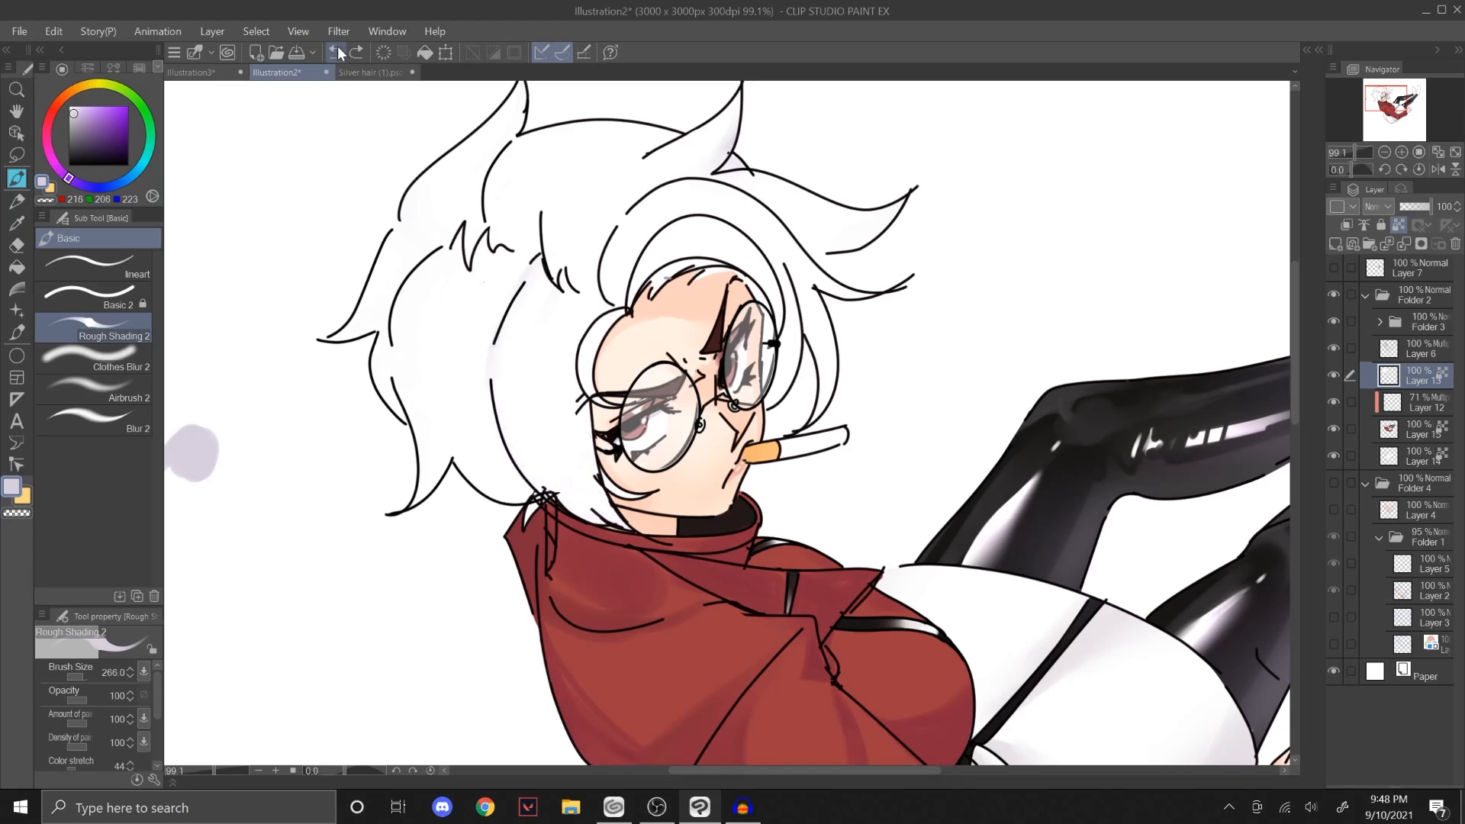
left_click(337, 50)
left_click(339, 52)
left_click(338, 49)
left_click(337, 48)
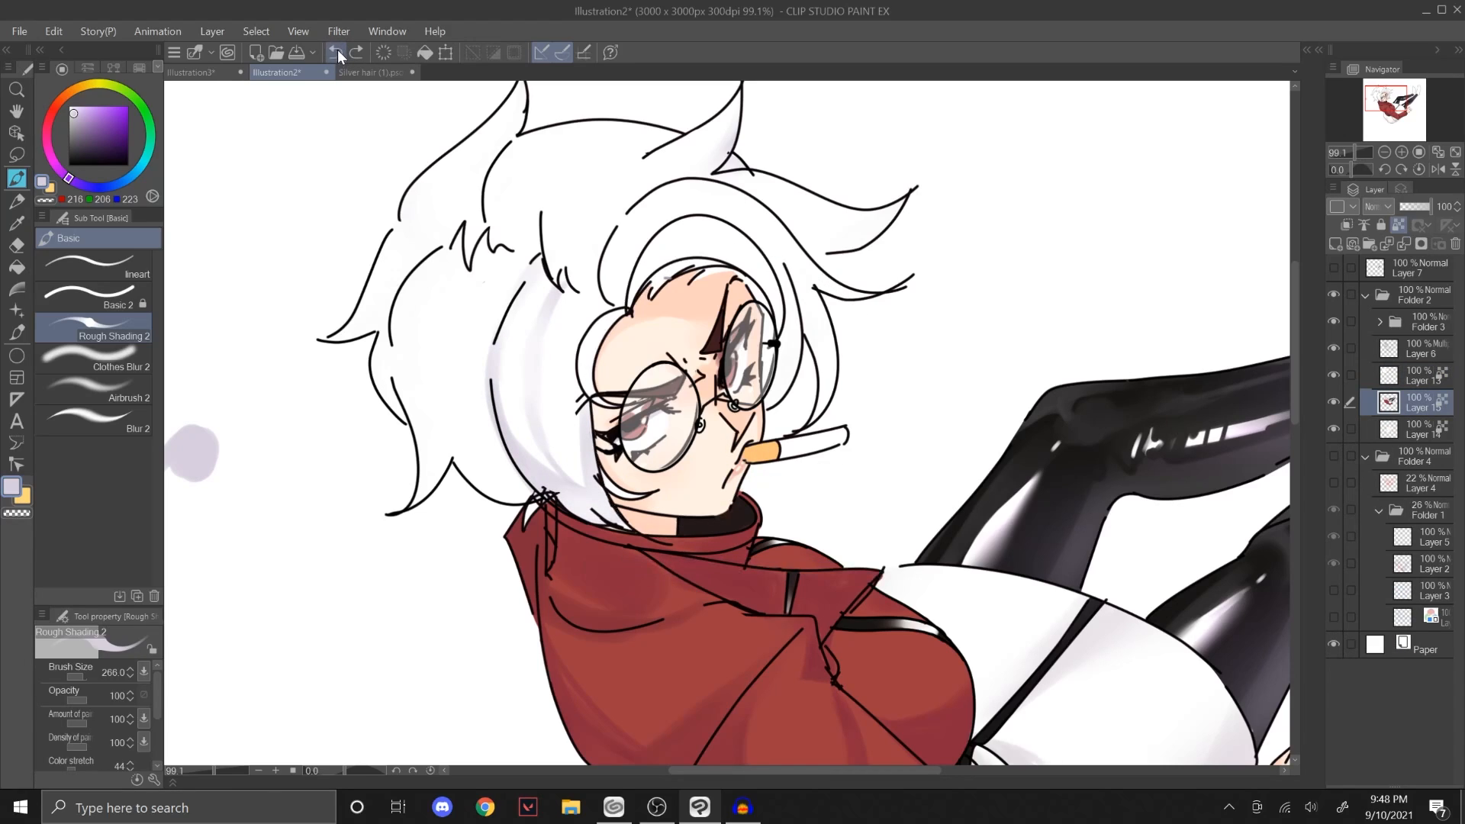
left_click(337, 51)
left_click(336, 53)
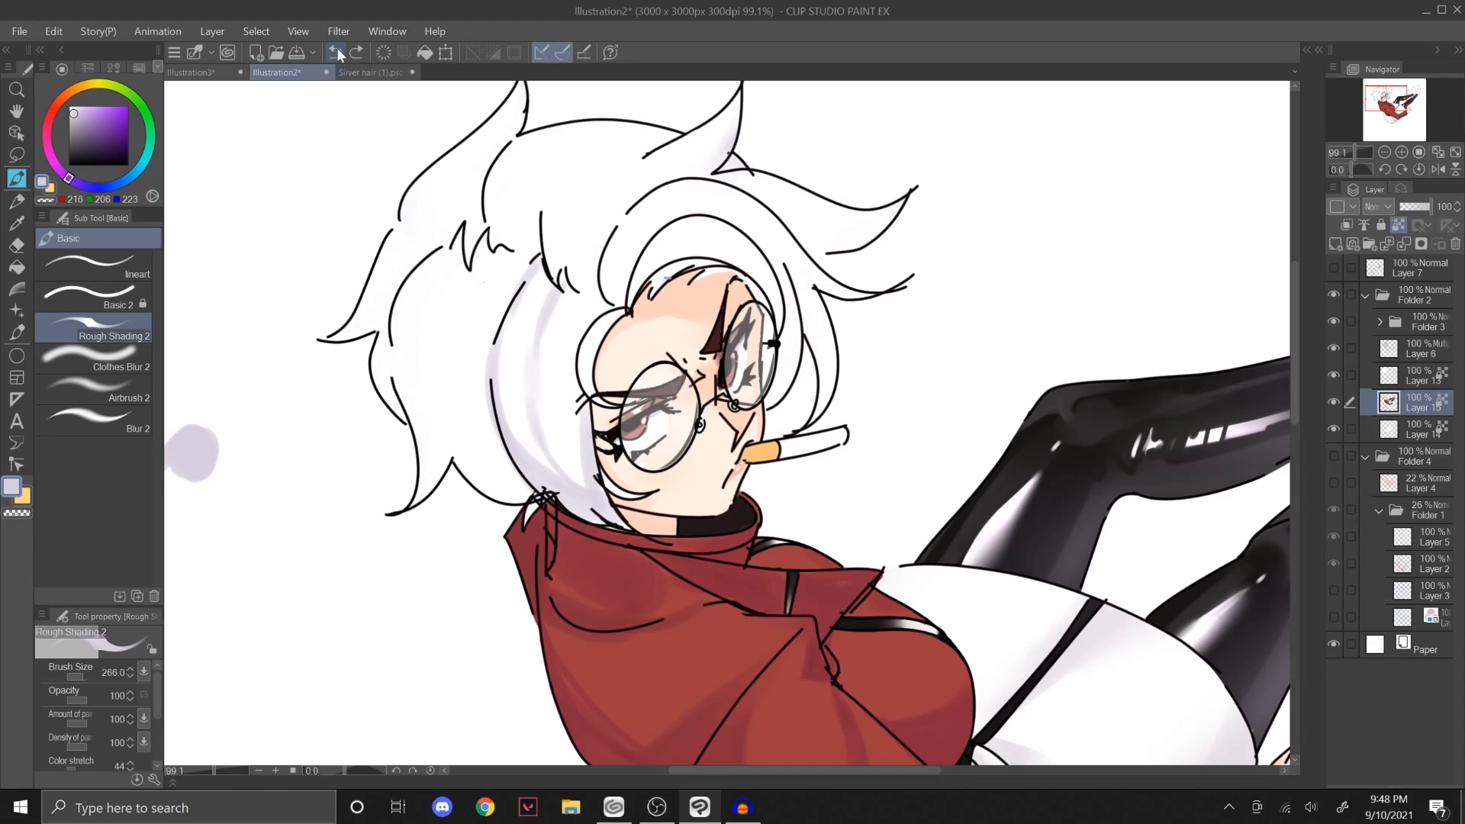
left_click(336, 48)
left_click(337, 47)
left_click(338, 47)
left_click(341, 48)
left_click(340, 48)
left_click(341, 46)
left_click(341, 44)
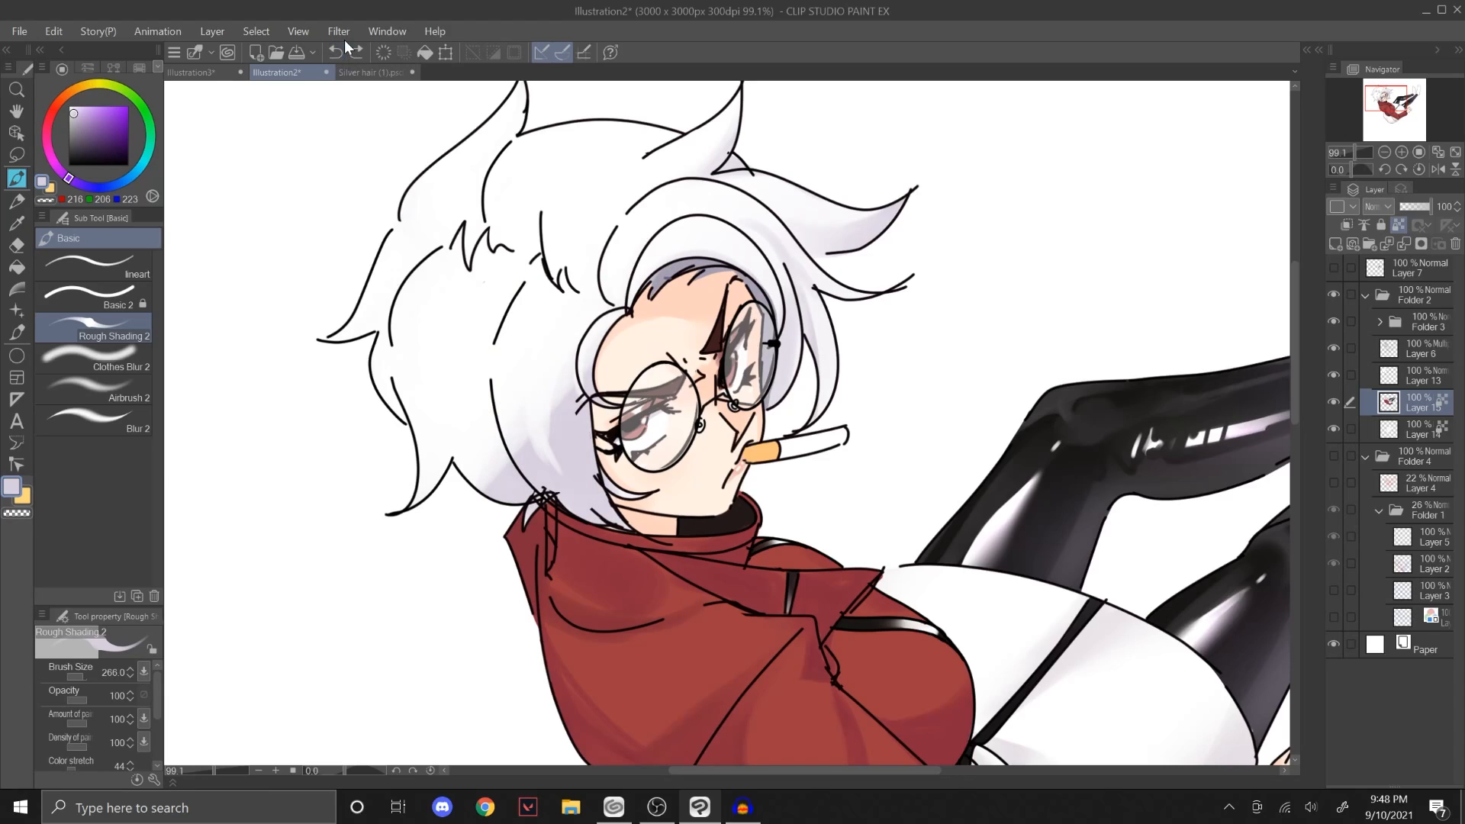
left_click(345, 42)
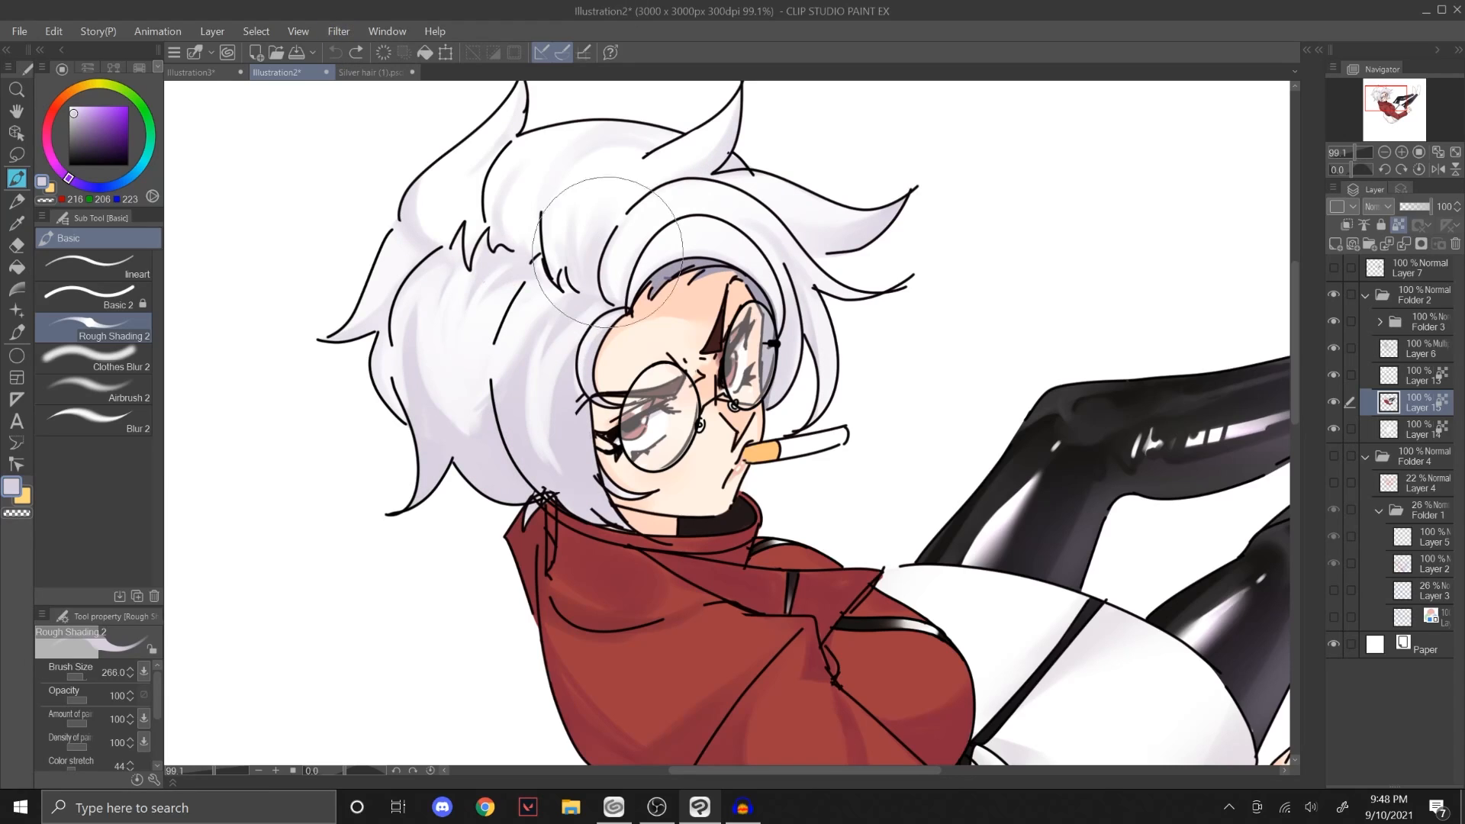
Step: Examine the shading on the hair, red jacket, white skirt and black legs in Illustration2
left_click_drag(554, 422, 566, 425, "ctrl+alt")
left_click_drag(588, 492, 601, 513)
key("ctrl+z")
left_click_drag(1392, 100, 1400, 99)
left_click_drag(1355, 153, 1352, 154)
left_click_drag(402, 441, 404, 445)
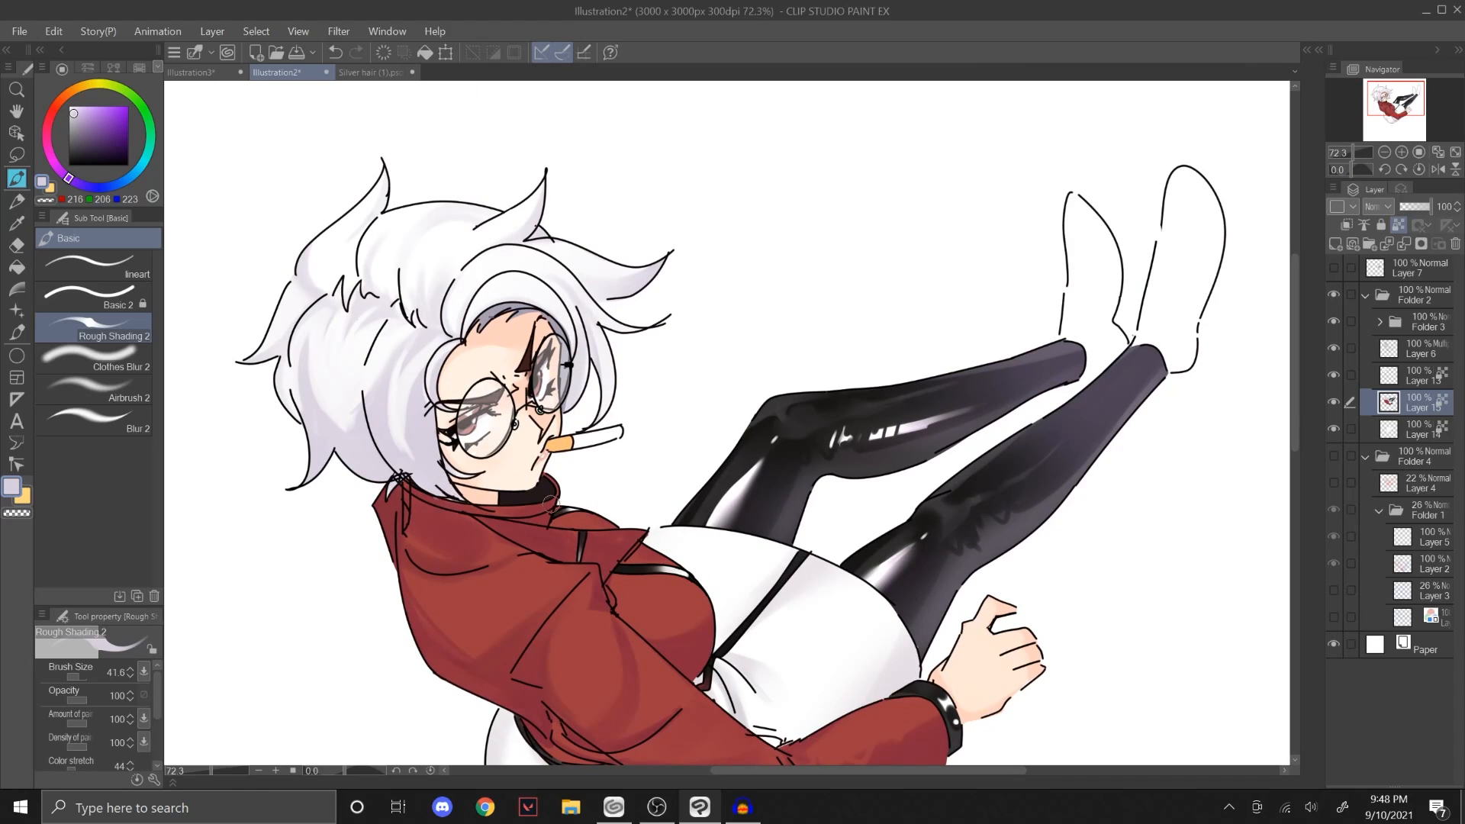
left_click_drag(1354, 154, 1356, 155)
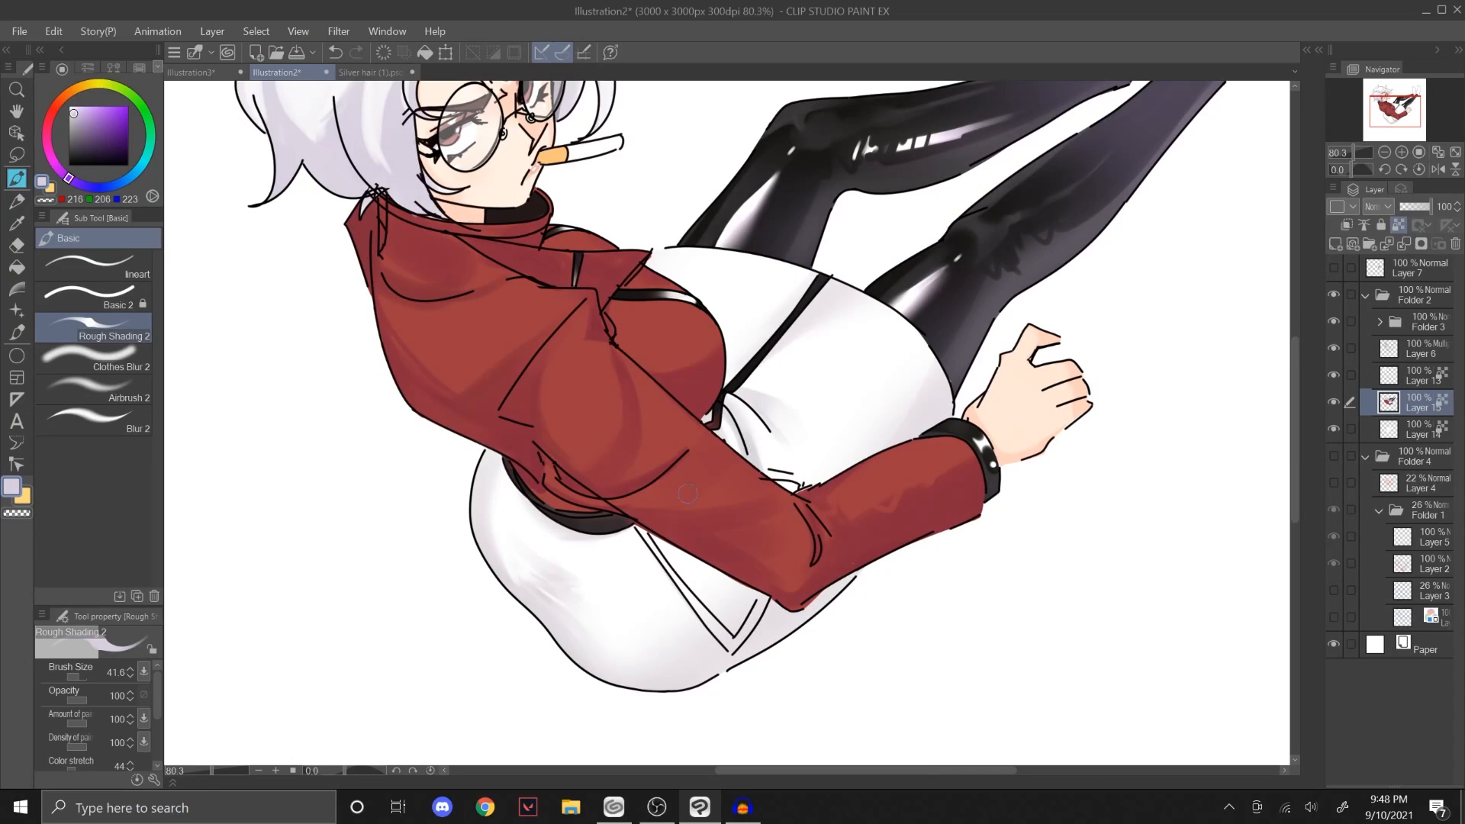
left_click_drag(682, 445, 695, 596)
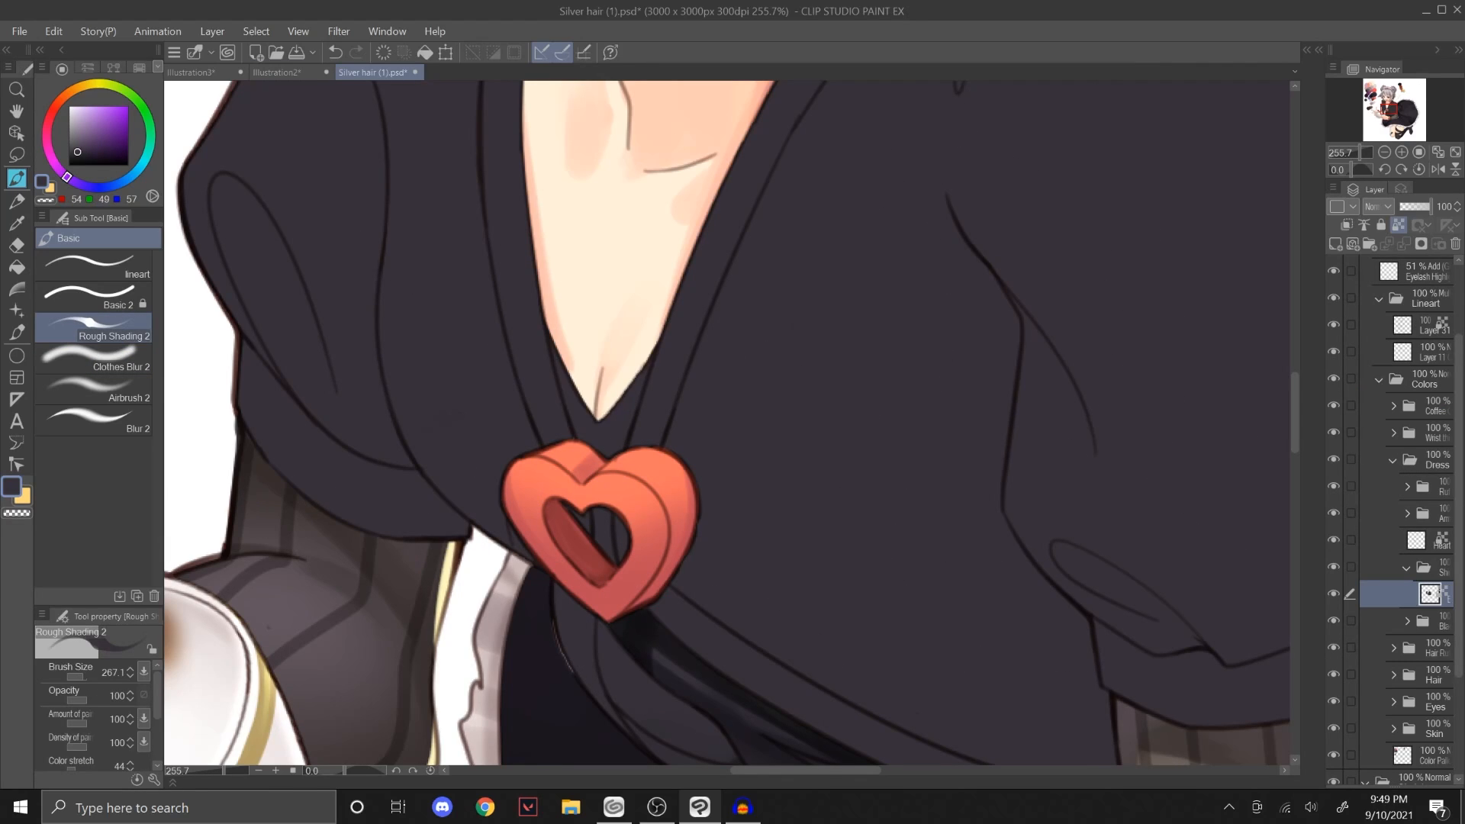
Step: Paint thin dark fold lines radiating from the heart brooch across the dress, using Rough Shading 2 at size 31.4 and colour RGB 30, 27, 32
left_click(76, 677)
left_click_drag(1349, 154, 1363, 150)
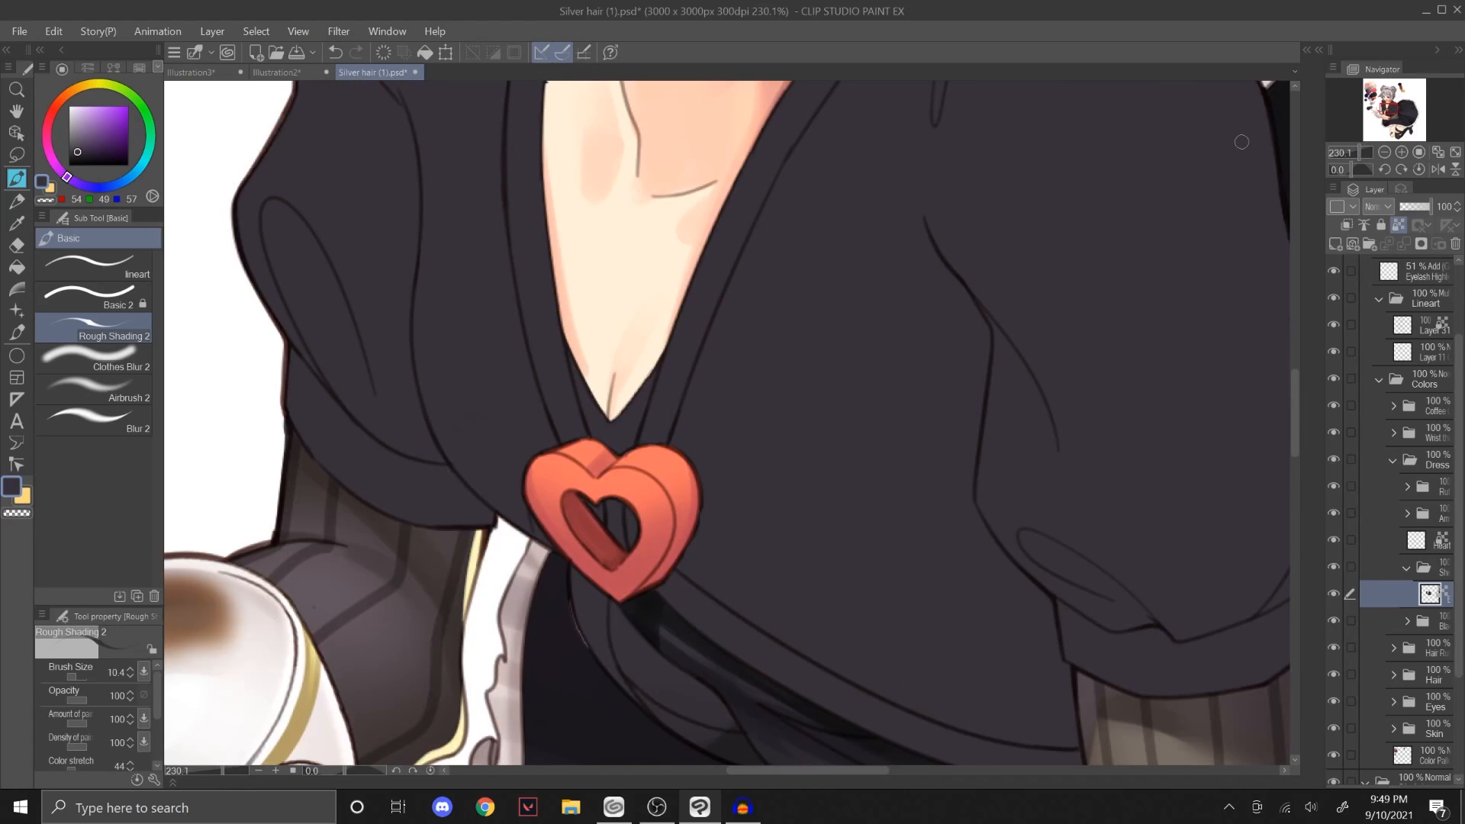
left_click(79, 157)
key("bracketright")
key("bracketright")
key("bracketright")
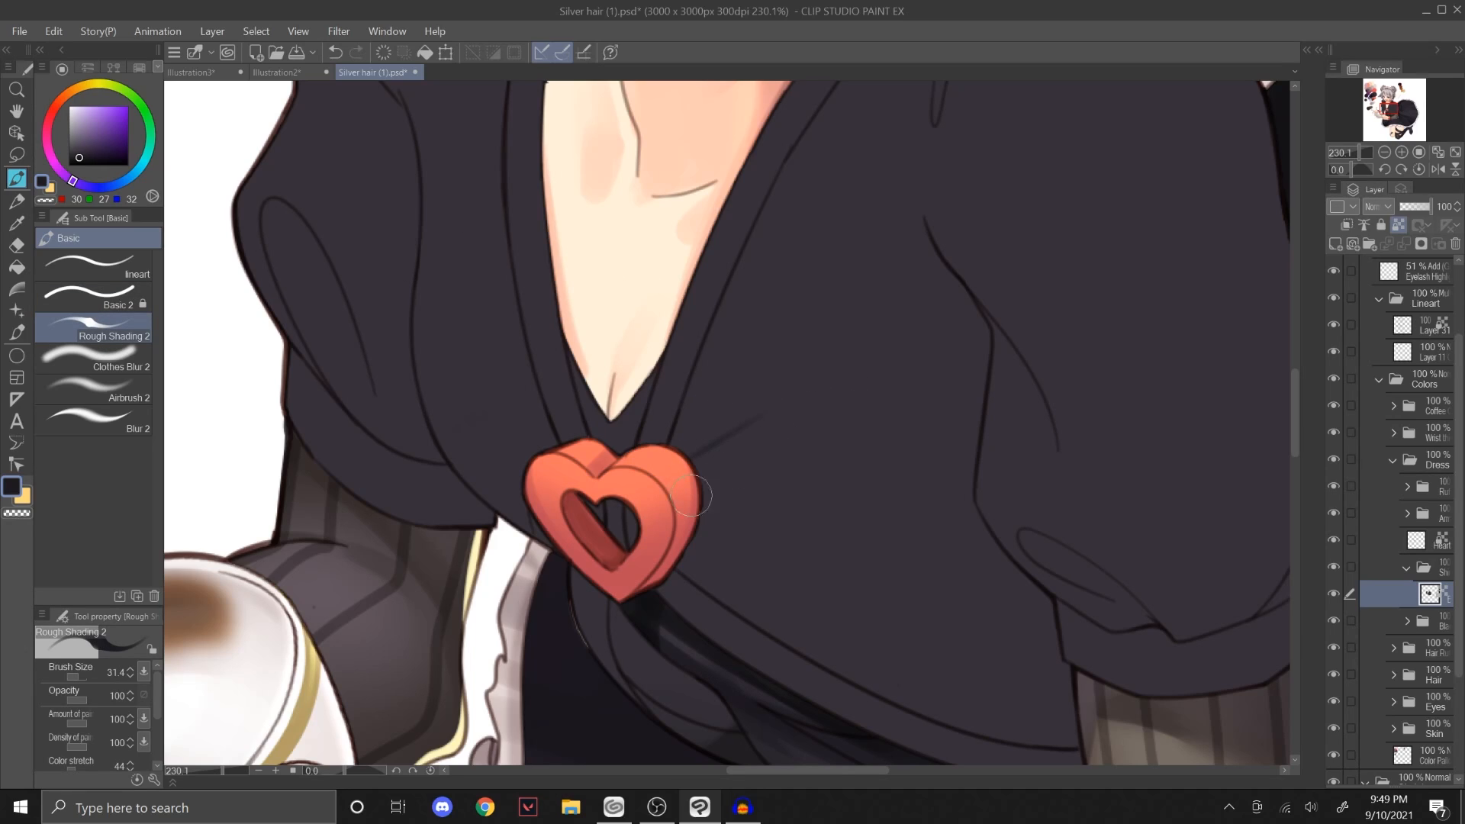
left_click_drag(690, 495, 922, 477)
key("ctrl+z")
left_click_drag(694, 529, 867, 515)
mouse_move(680, 552)
left_mouse_down()
mouse_move(969, 630)
mouse_move(752, 555)
mouse_move(754, 599)
mouse_move(810, 613)
left_mouse_up()
key("ctrl+z")
left_click_drag(692, 482, 754, 464)
Step: Thicken the dark folds beside the heart brooch with Rough Shading 2 at size 43.9
scroll(827, 438, "down", 6)
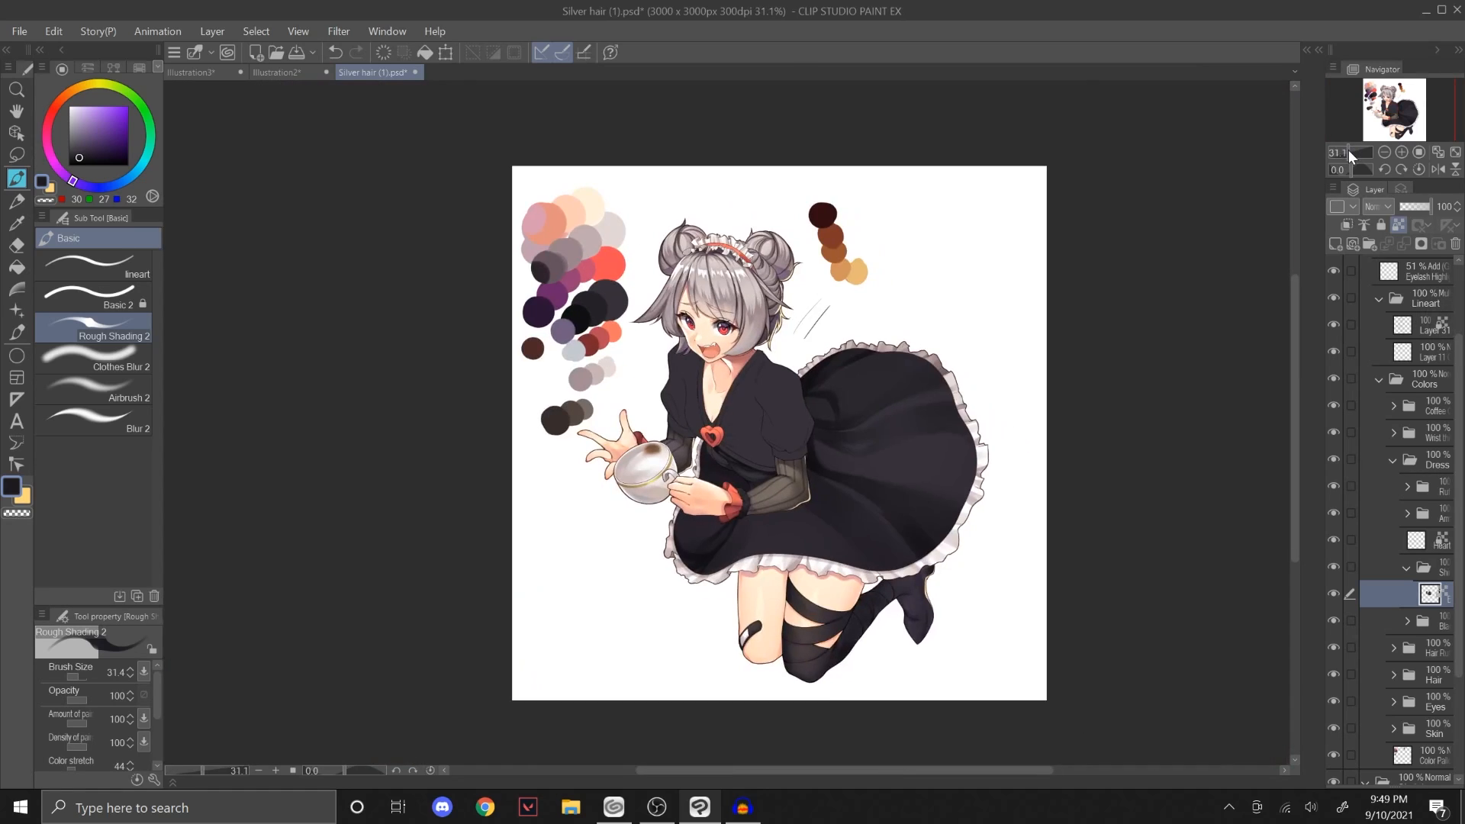
scroll(848, 351, "up", 7)
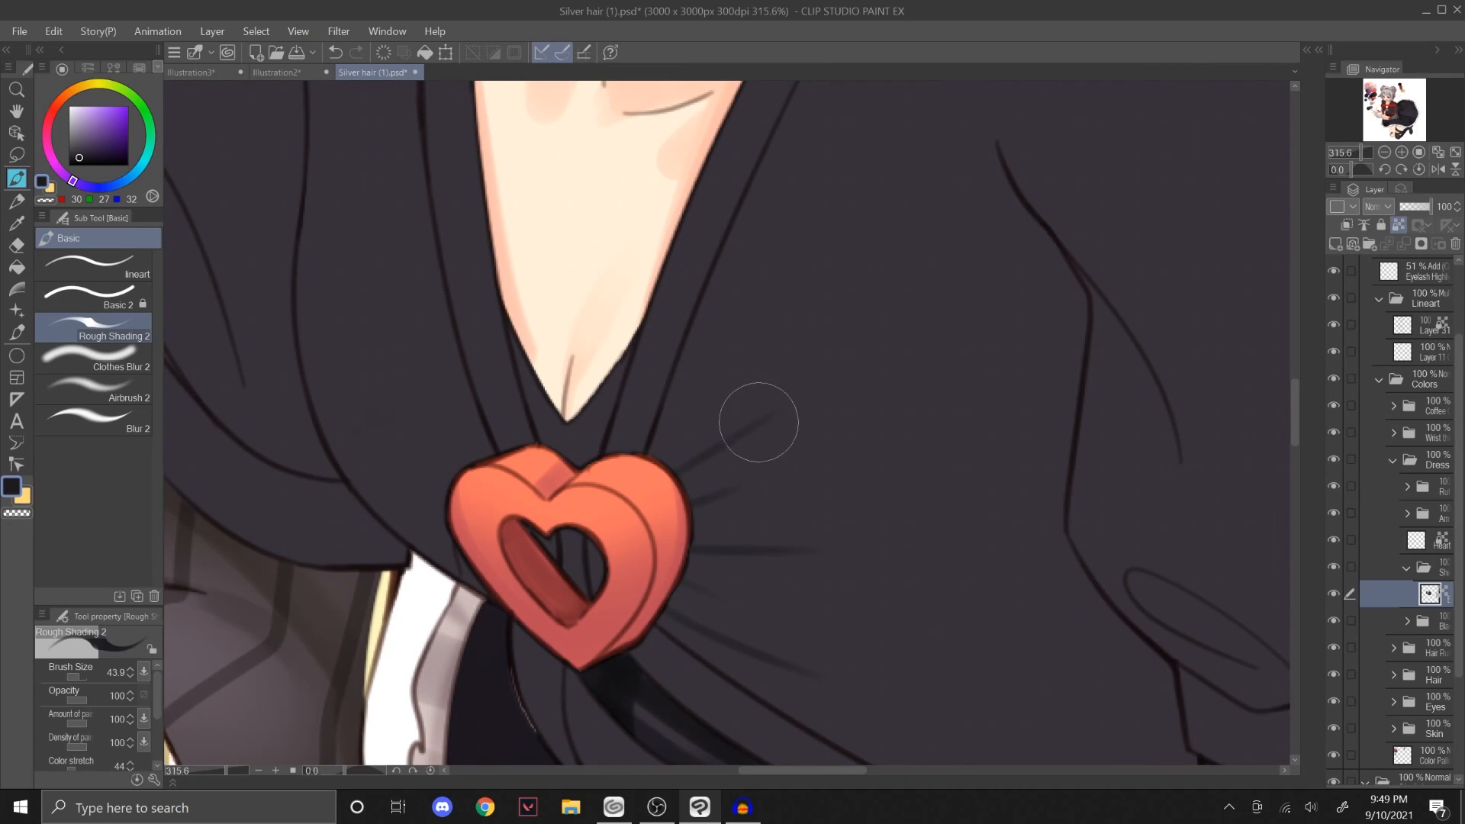
left_click_drag(758, 422, 710, 455)
mouse_move(777, 407)
left_mouse_down()
mouse_move(714, 453)
mouse_move(770, 418)
mouse_move(738, 456)
mouse_move(748, 485)
mouse_move(709, 501)
left_mouse_up()
mouse_move(814, 551)
left_mouse_down()
mouse_move(711, 550)
mouse_move(688, 586)
left_mouse_up()
key("ctrl+z")
left_click_drag(814, 676, 729, 650)
Step: Fade the outer ends of the brooch folds into the dress with Clothes Blur 2 at small sizes between 5.8 and 16.5
left_click(119, 358)
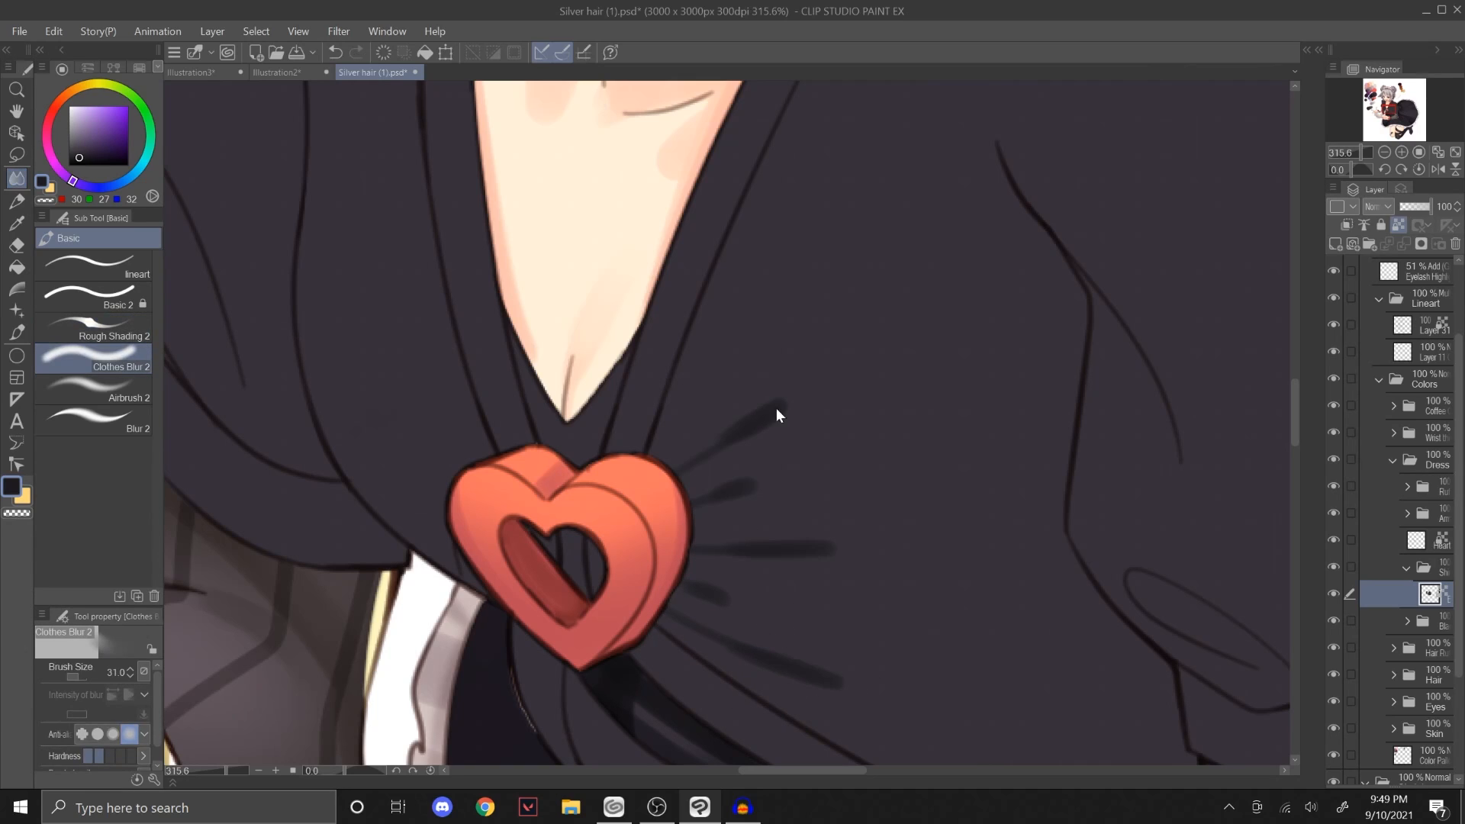
key("bracketleft")
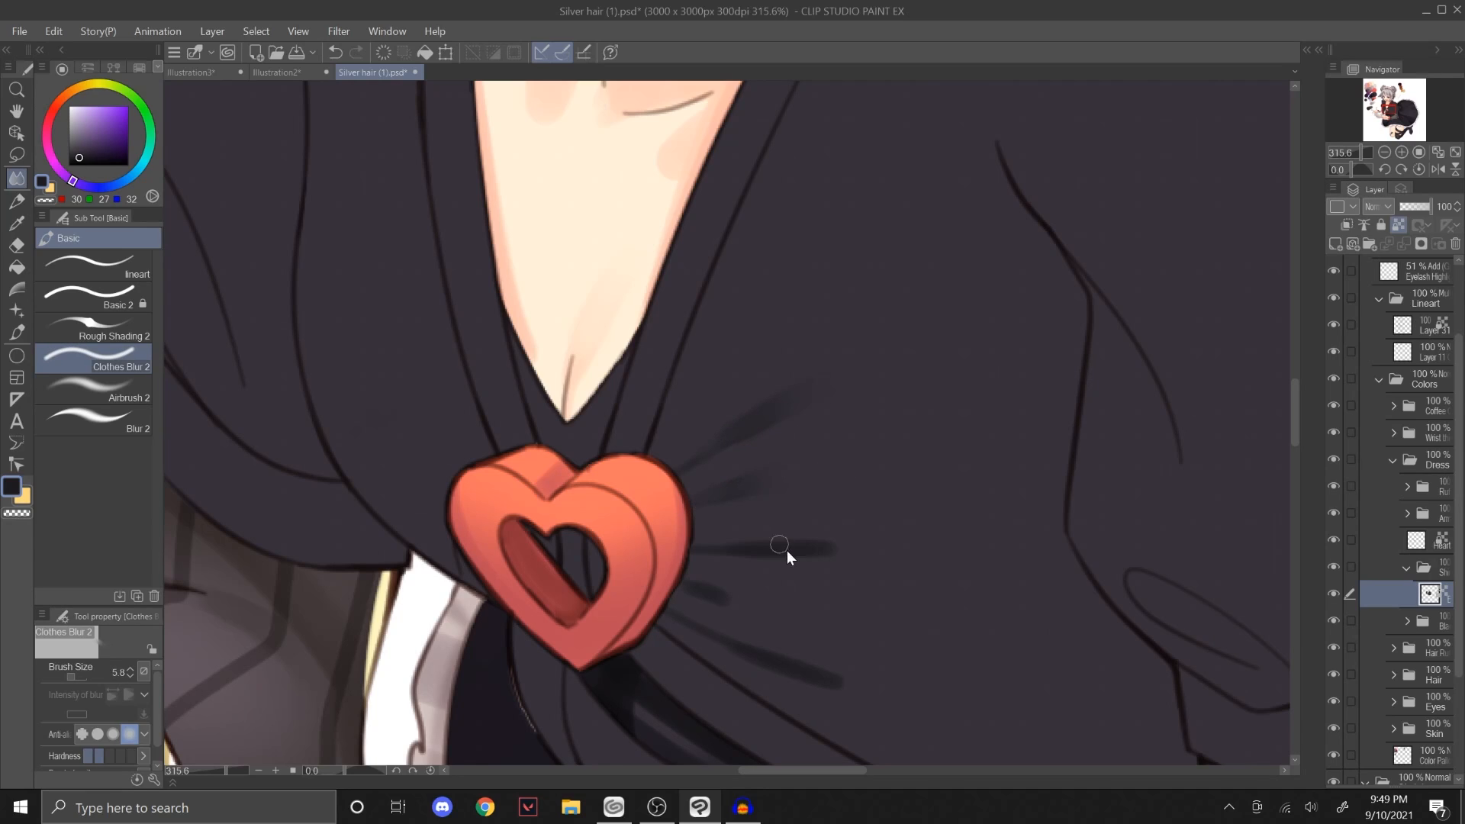
key("bracketright")
mouse_move(751, 548)
left_mouse_down()
mouse_move(842, 546)
mouse_move(762, 548)
left_mouse_up()
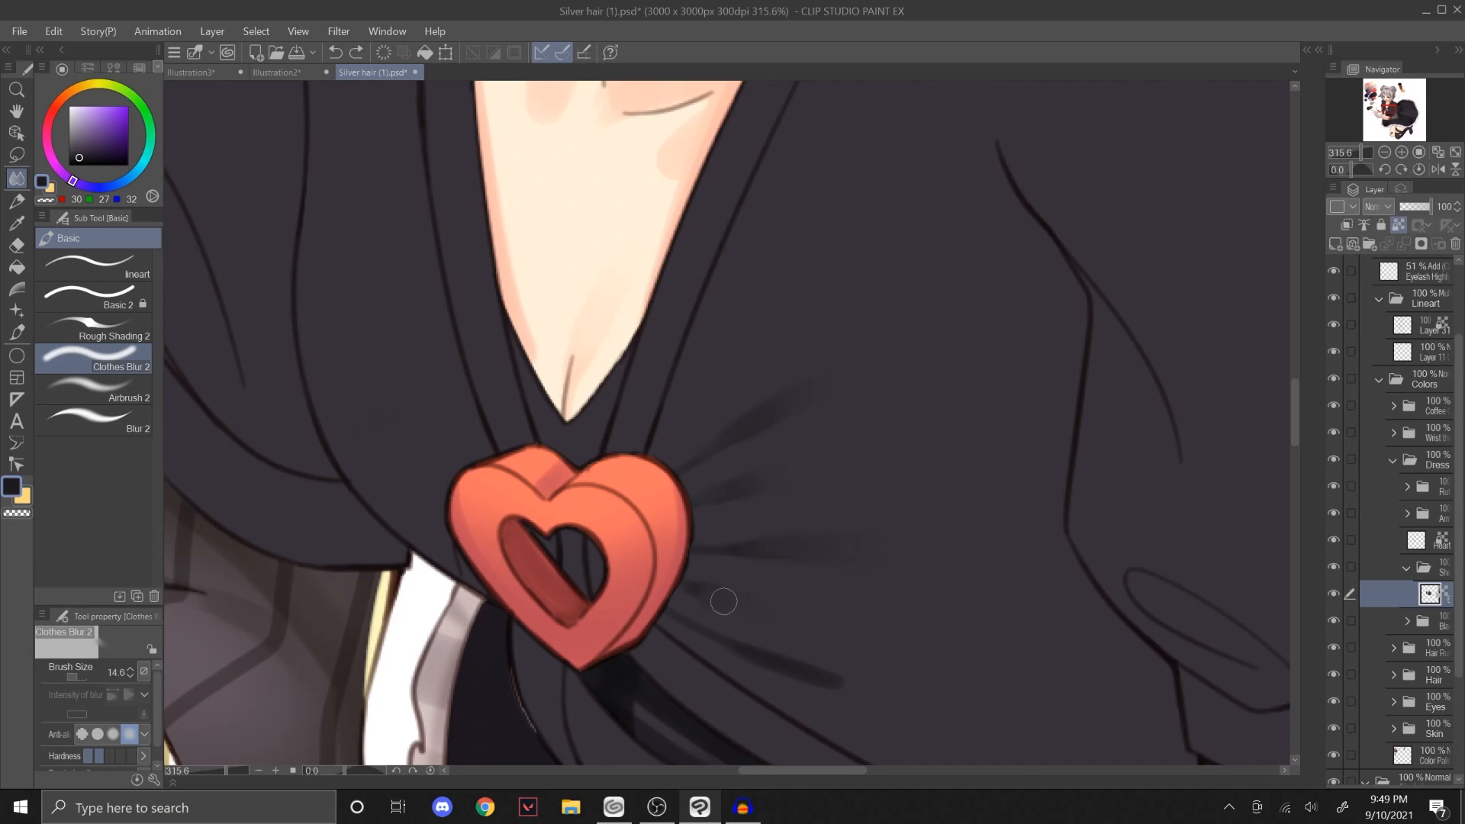
key("bracketright")
left_click_drag(728, 605, 797, 614)
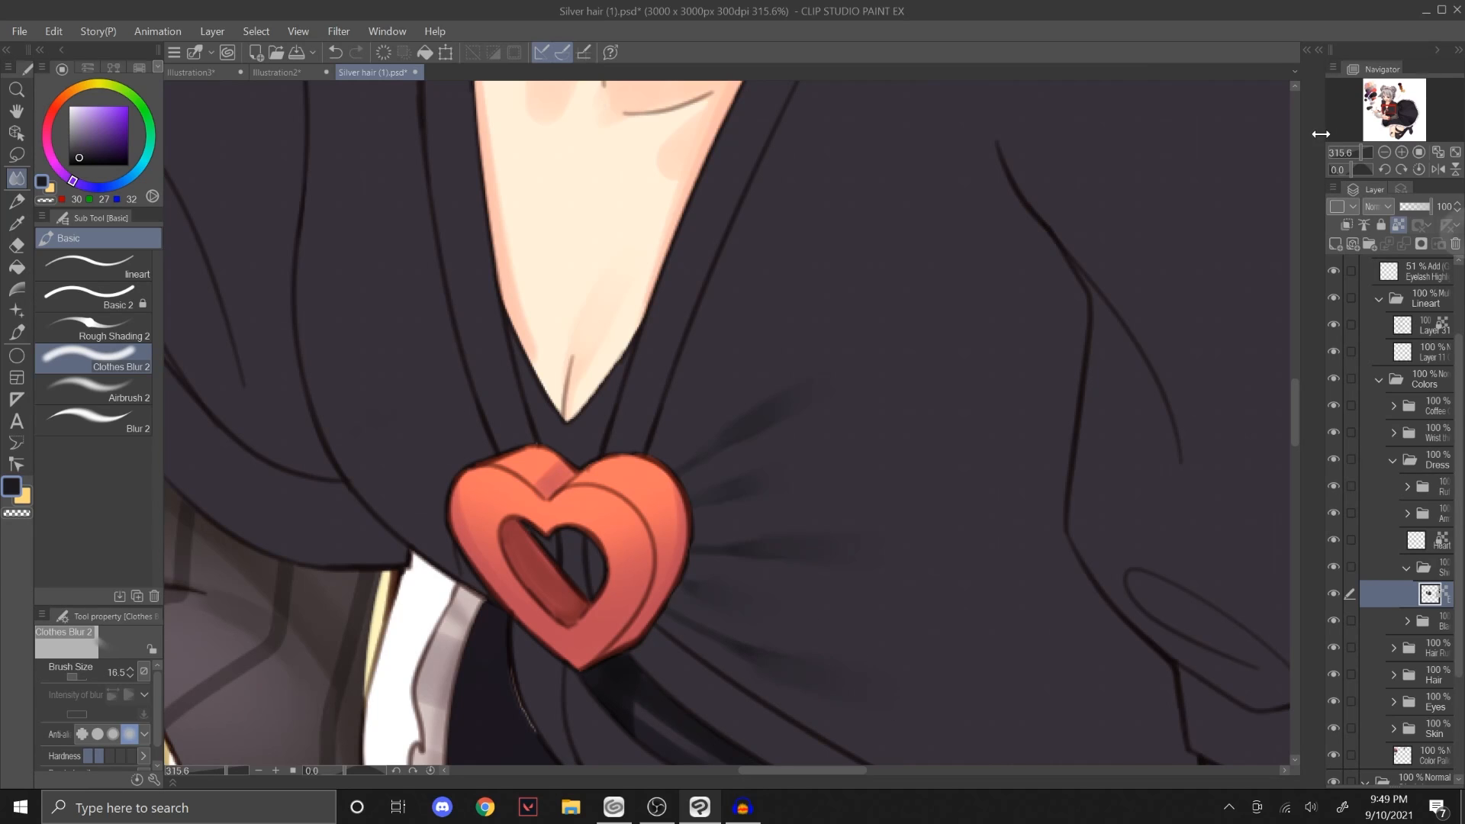
left_click_drag(1351, 154, 1357, 153)
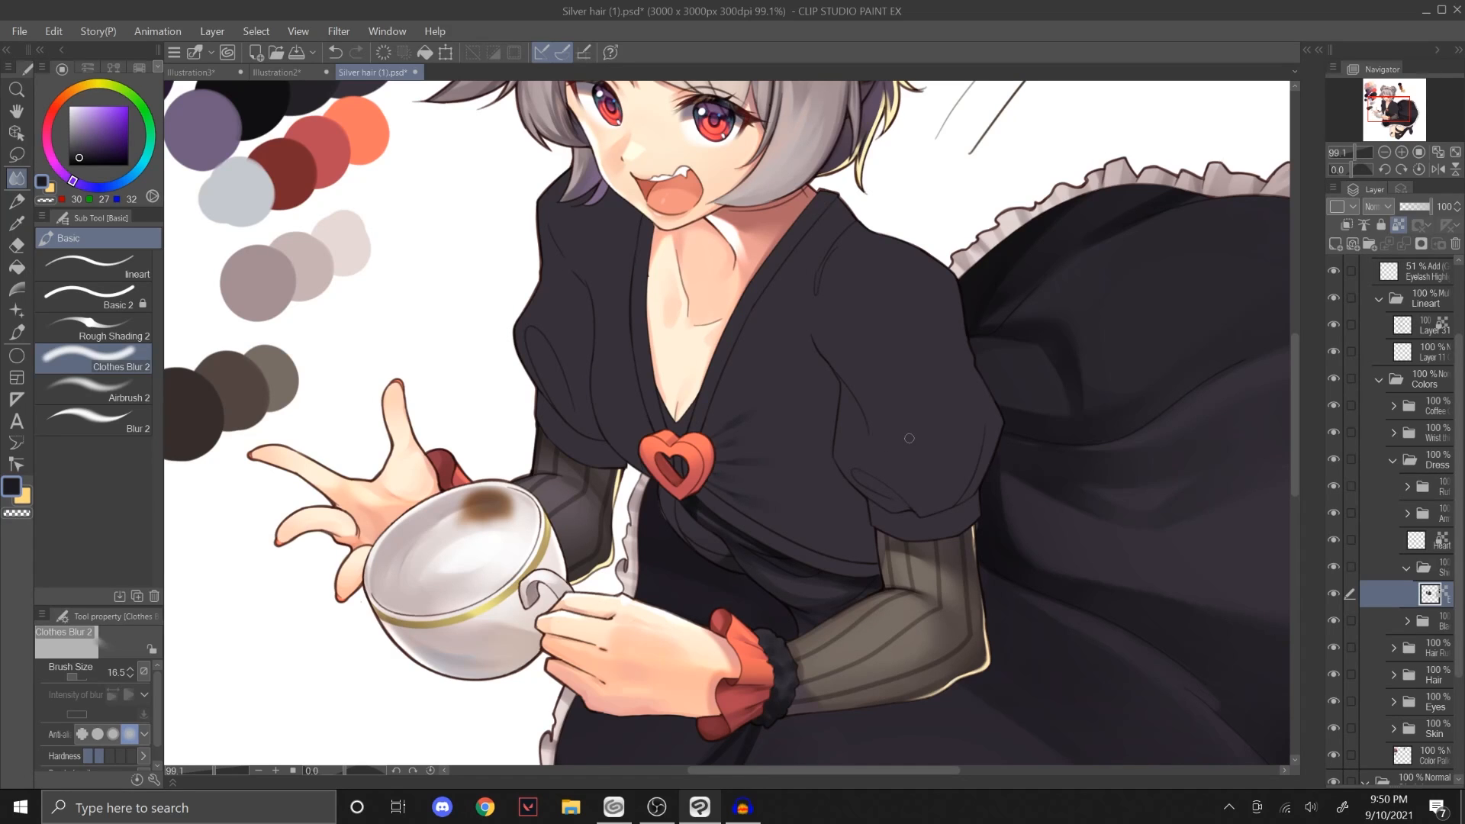
left_click_drag(1392, 101, 1395, 101)
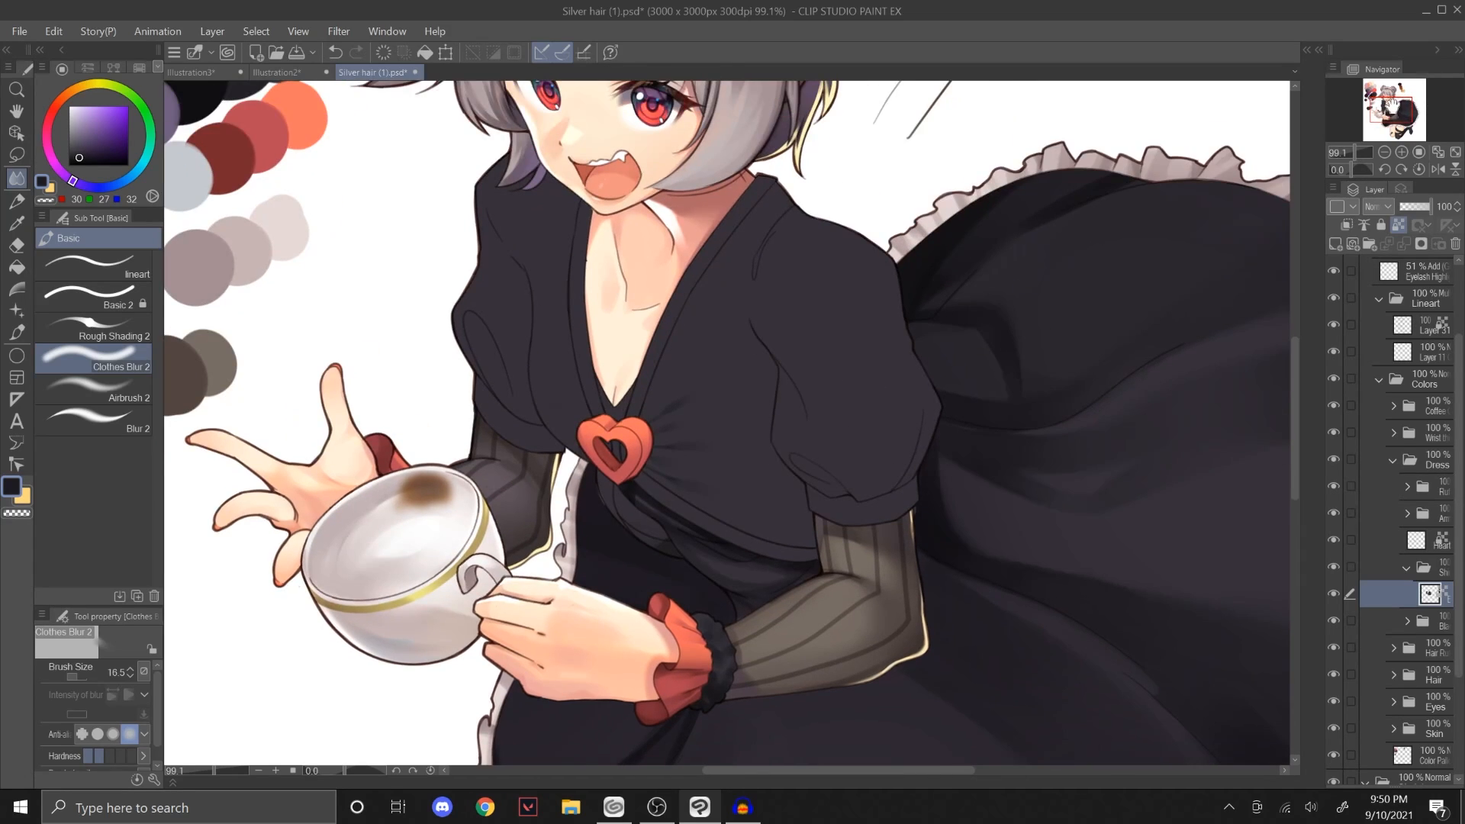
left_click_drag(1355, 152, 1351, 152)
Step: Paint a tapered diagonal test shape in Illustration3 with Rough Shading 2 in greyish purple RGB 171, 163, 178
left_click(209, 70)
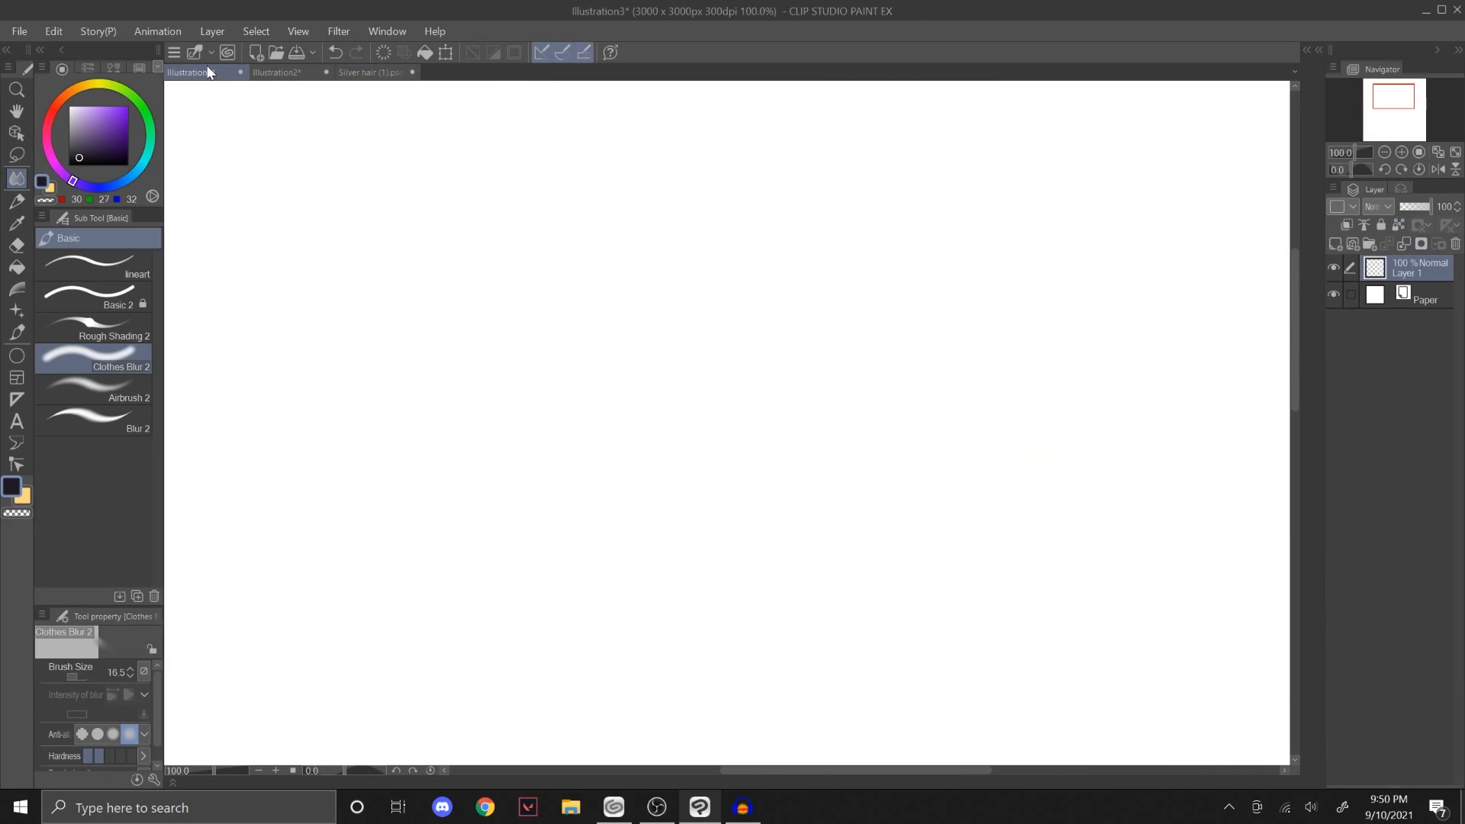
left_click(119, 323)
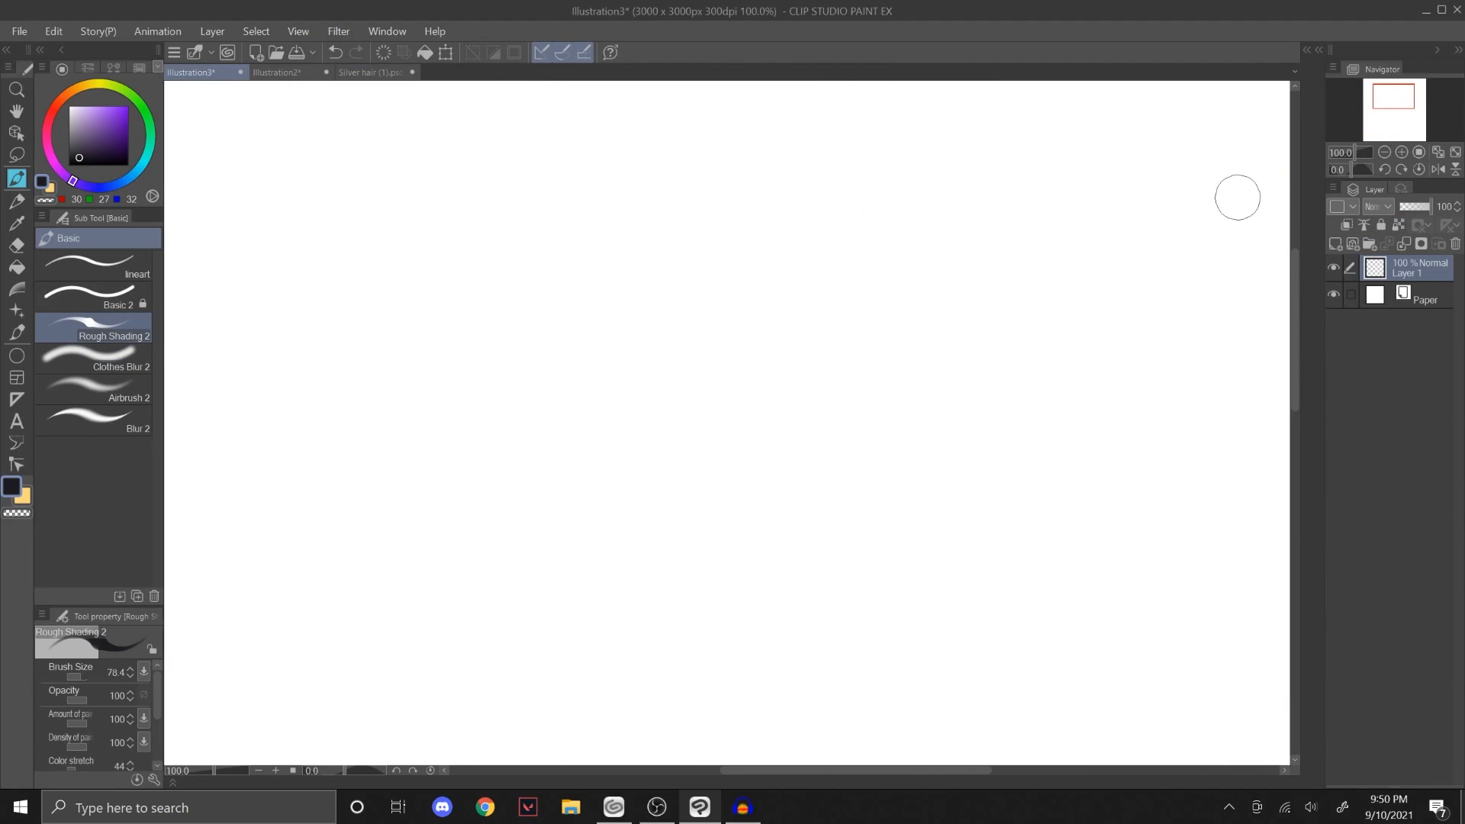
left_click(74, 124)
left_click_drag(506, 539, 582, 415)
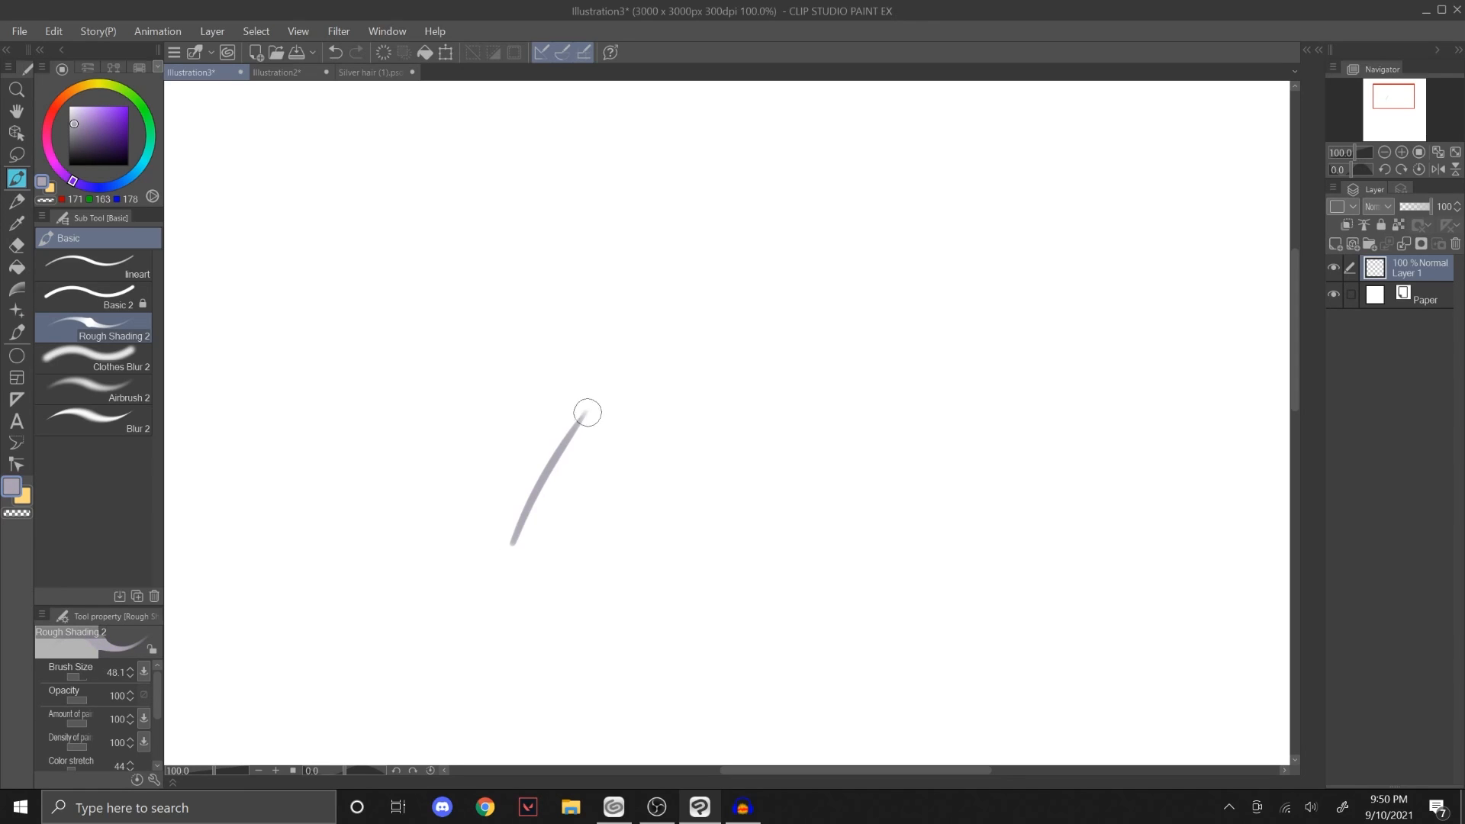
key("ctrl+z")
mouse_move(497, 538)
left_mouse_down()
mouse_move(593, 416)
mouse_move(636, 445)
left_mouse_up()
left_click_drag(652, 388, 557, 477)
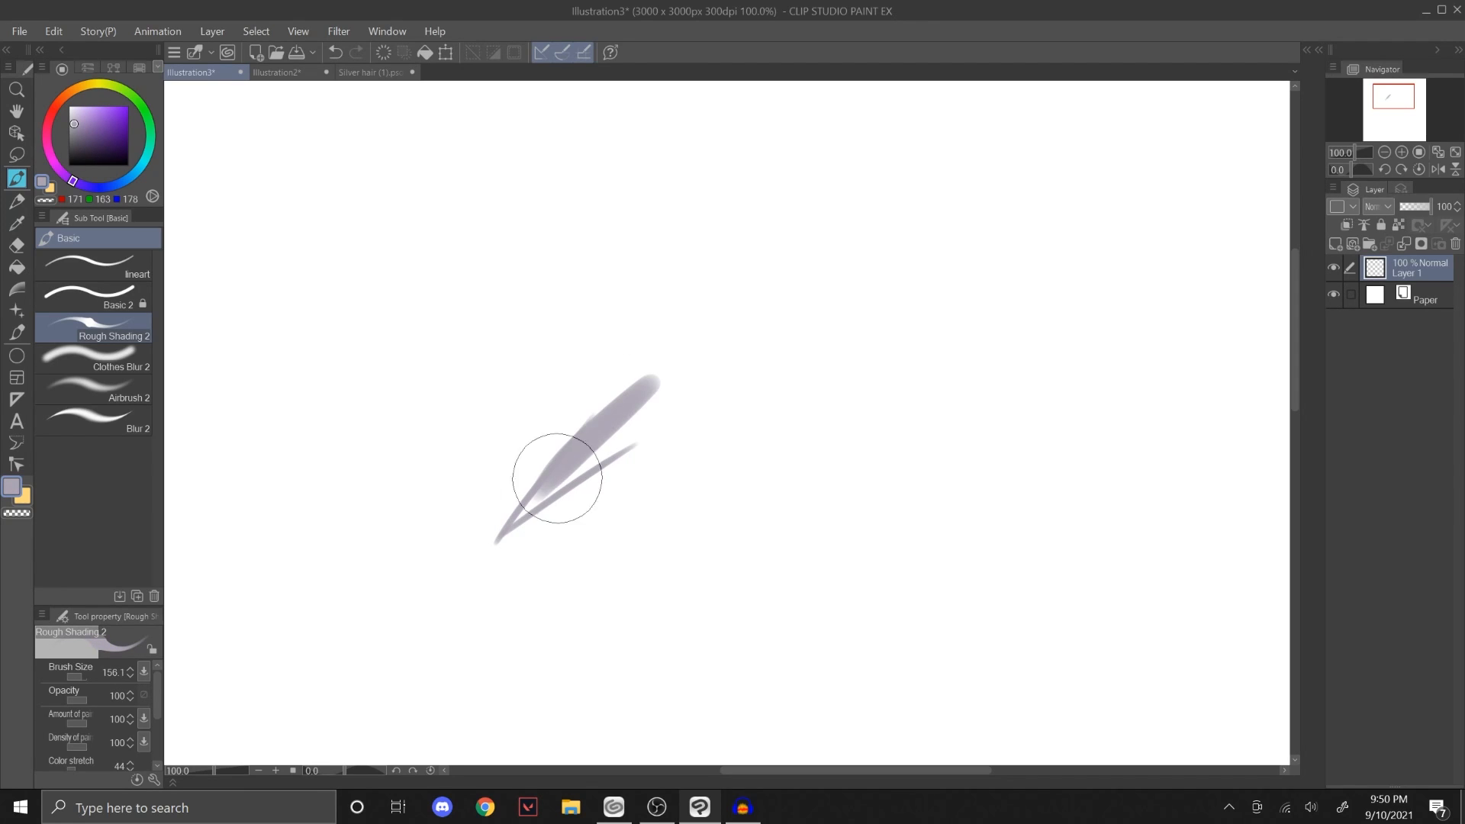
key("ctrl+z")
key("]")
mouse_move(657, 388)
left_mouse_down()
mouse_move(529, 508)
mouse_move(625, 410)
mouse_move(533, 484)
mouse_move(583, 436)
left_mouse_up()
key("ctrl+z")
Step: Fade the tapered shape's wide upper end outward into the white canvas with Clothes Blur 2 at size 40.4
key("j")
key("]")
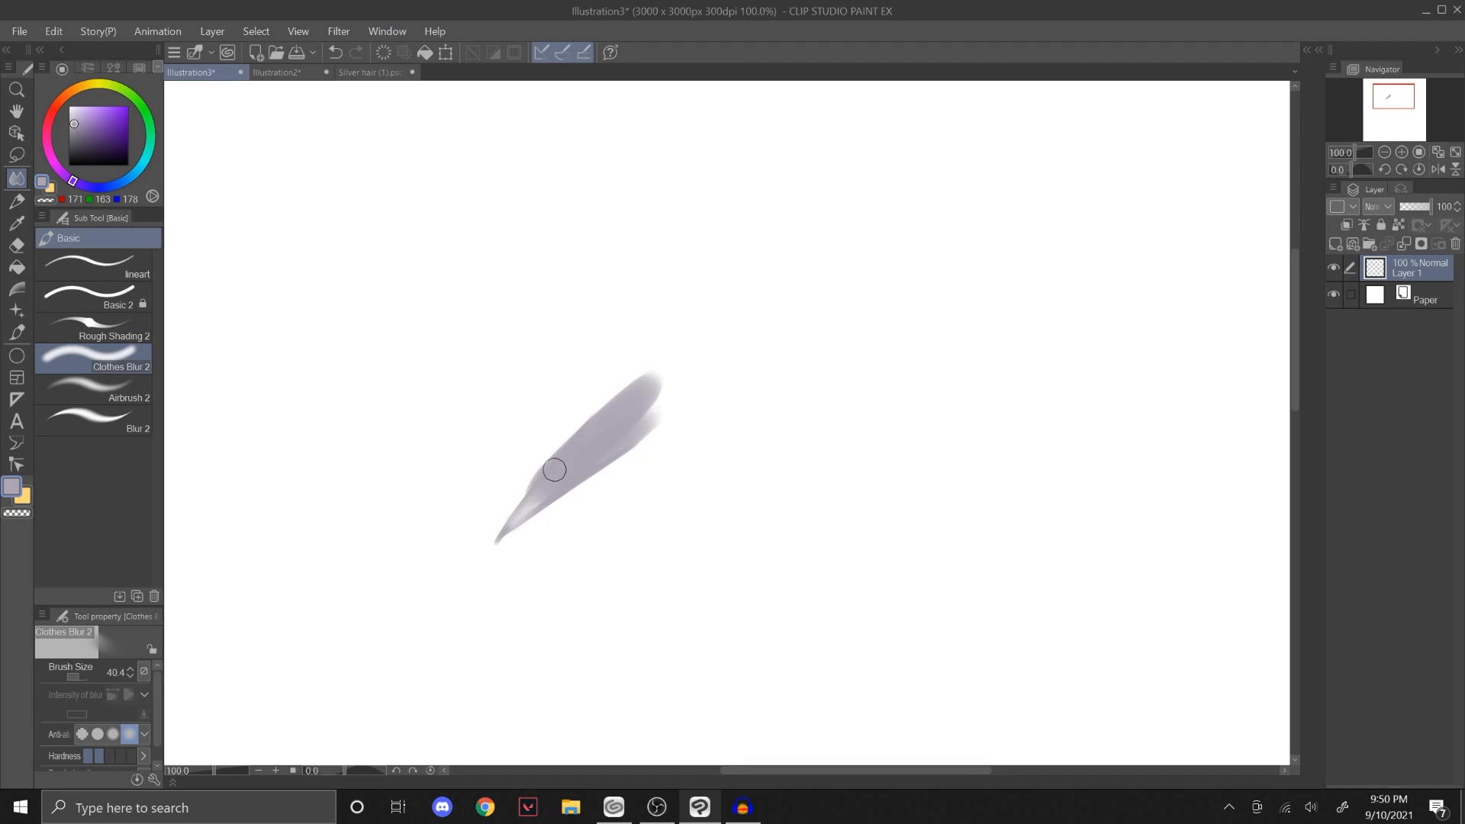
left_click_drag(535, 498, 626, 406)
mouse_move(559, 468)
left_mouse_down()
mouse_move(643, 369)
mouse_move(683, 359)
left_mouse_up()
mouse_move(535, 497)
left_mouse_down()
mouse_move(689, 387)
mouse_move(533, 497)
mouse_move(683, 361)
left_mouse_up()
Step: Paint a thinner diagonal Rough Shading 2 stroke beside the first shape and fade its upper part with Clothes Blur 2 at size 27.8
left_click(114, 326)
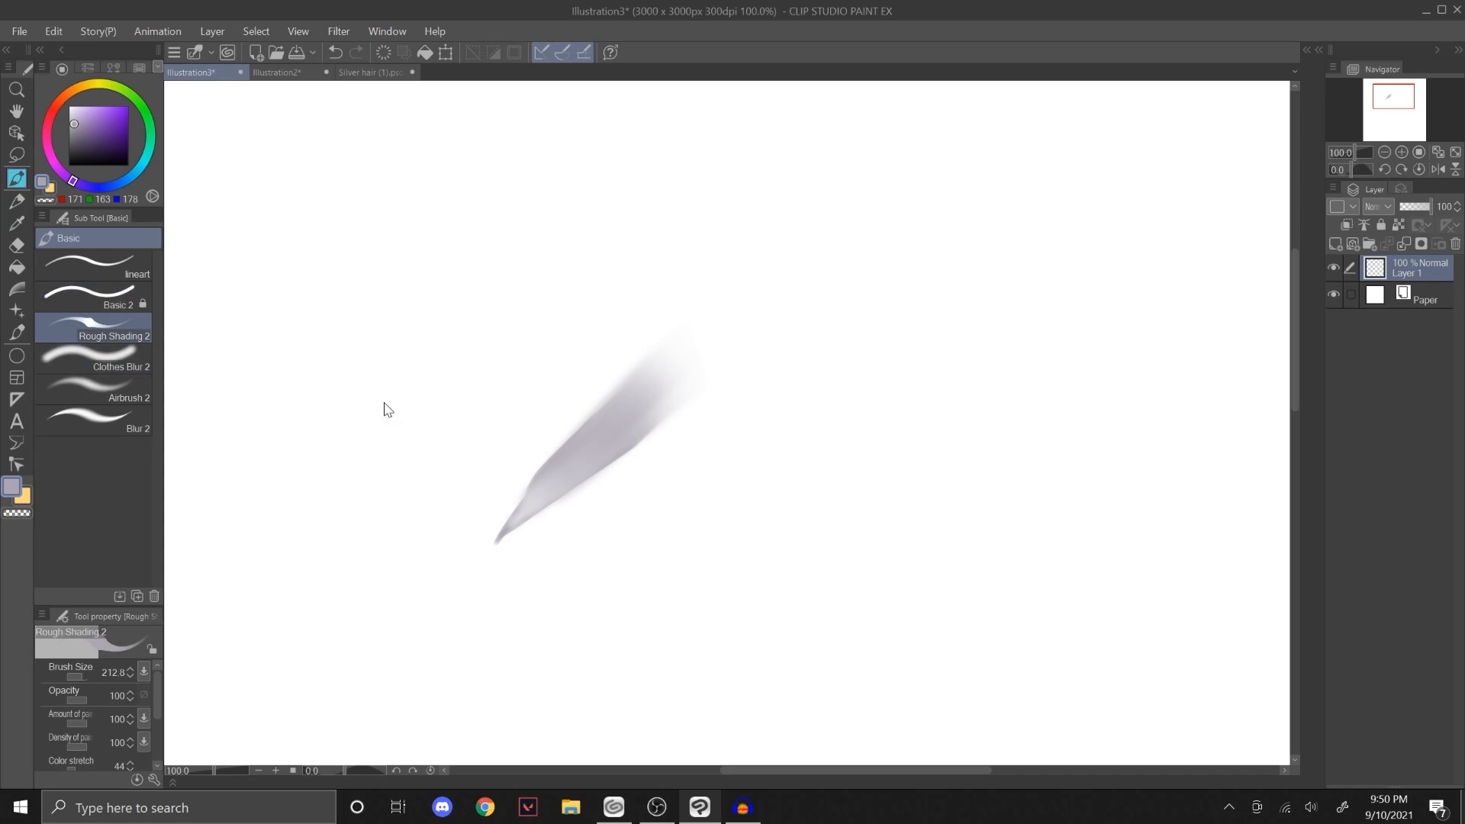
left_click_drag(418, 362, 336, 489)
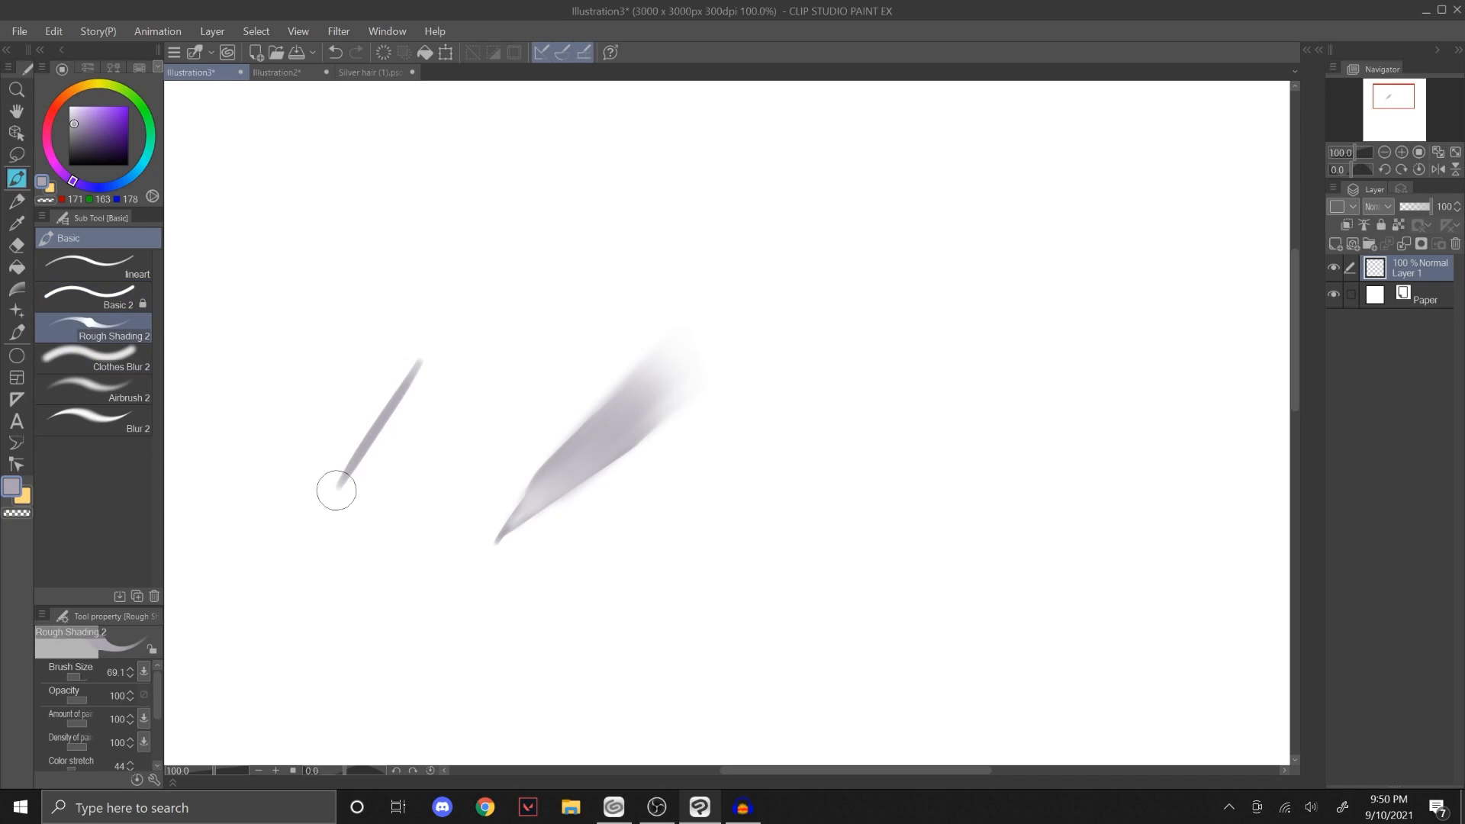
left_click(114, 358)
mouse_move(419, 362)
left_mouse_down()
mouse_move(467, 286)
mouse_move(460, 304)
left_mouse_up()
key("bracketleft")
key("bracketleft")
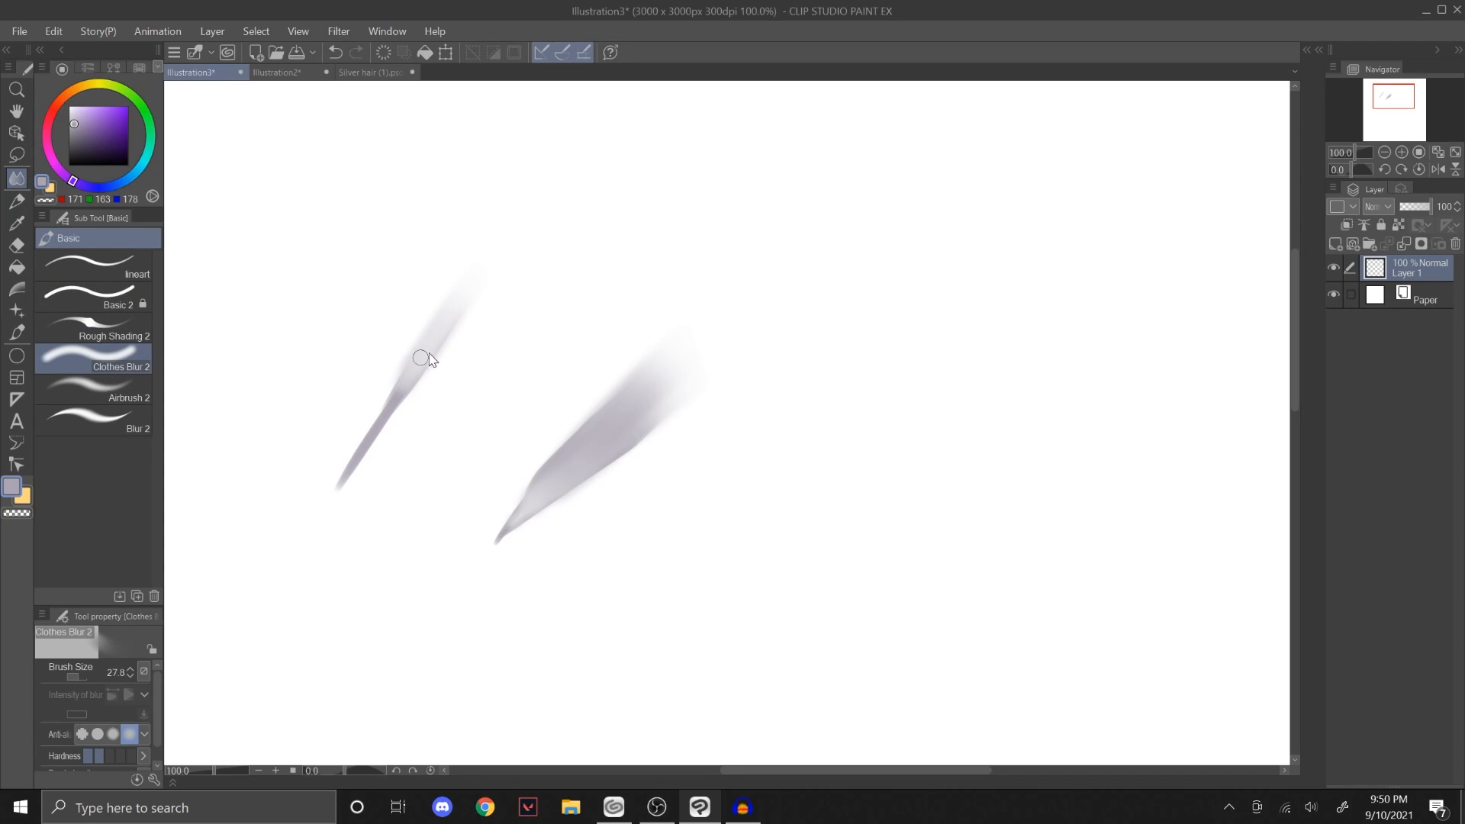
left_click_drag(380, 424, 475, 276)
key("bracketright")
key("bracketright")
key("bracketright")
key("bracketright")
key("bracketright")
key("bracketright")
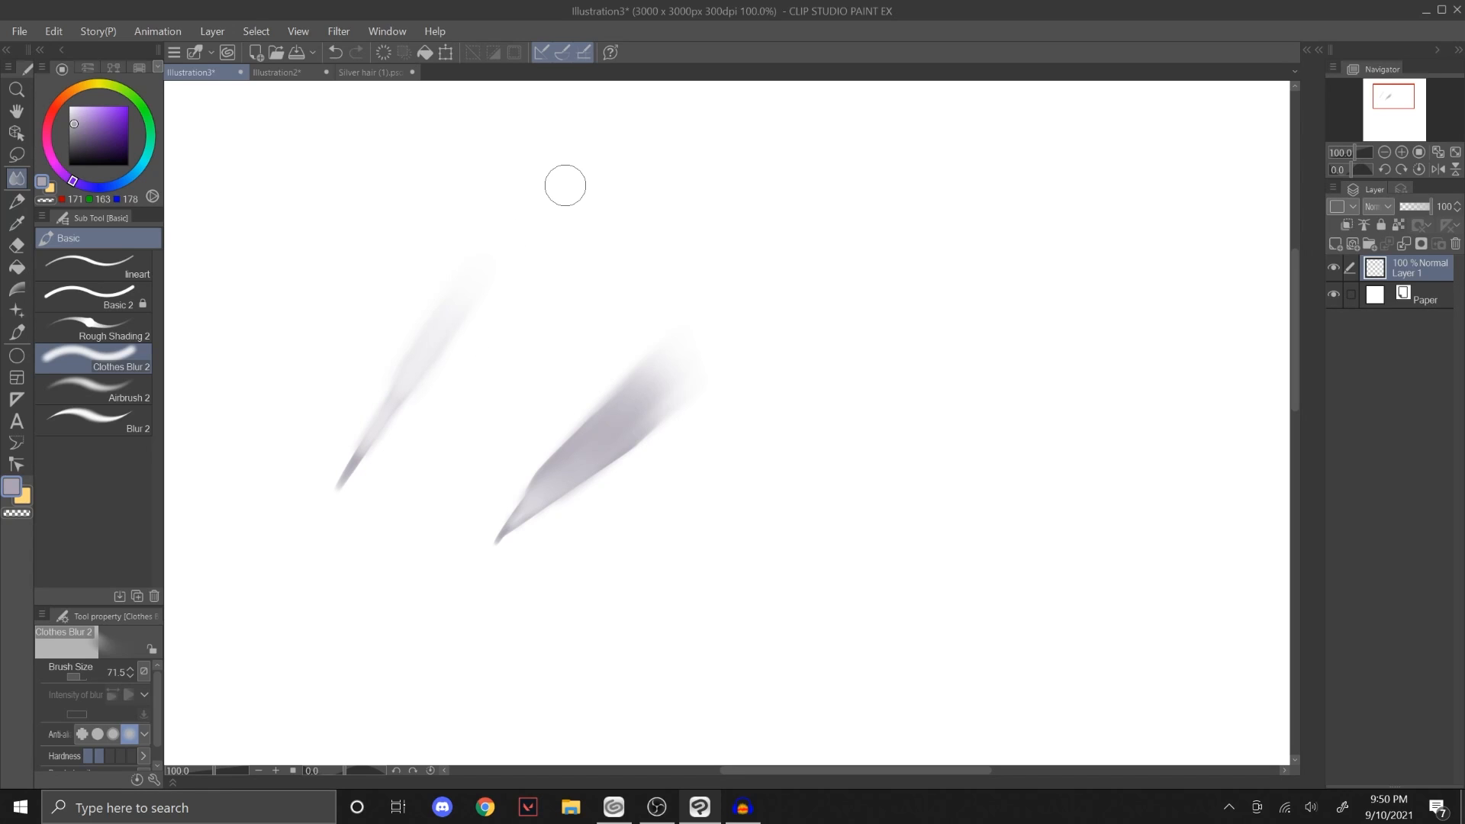
Step: Examine the shading and highlights on the grey hair, buns and frilled headband in Silver hair (1).psd up close
left_click(115, 328)
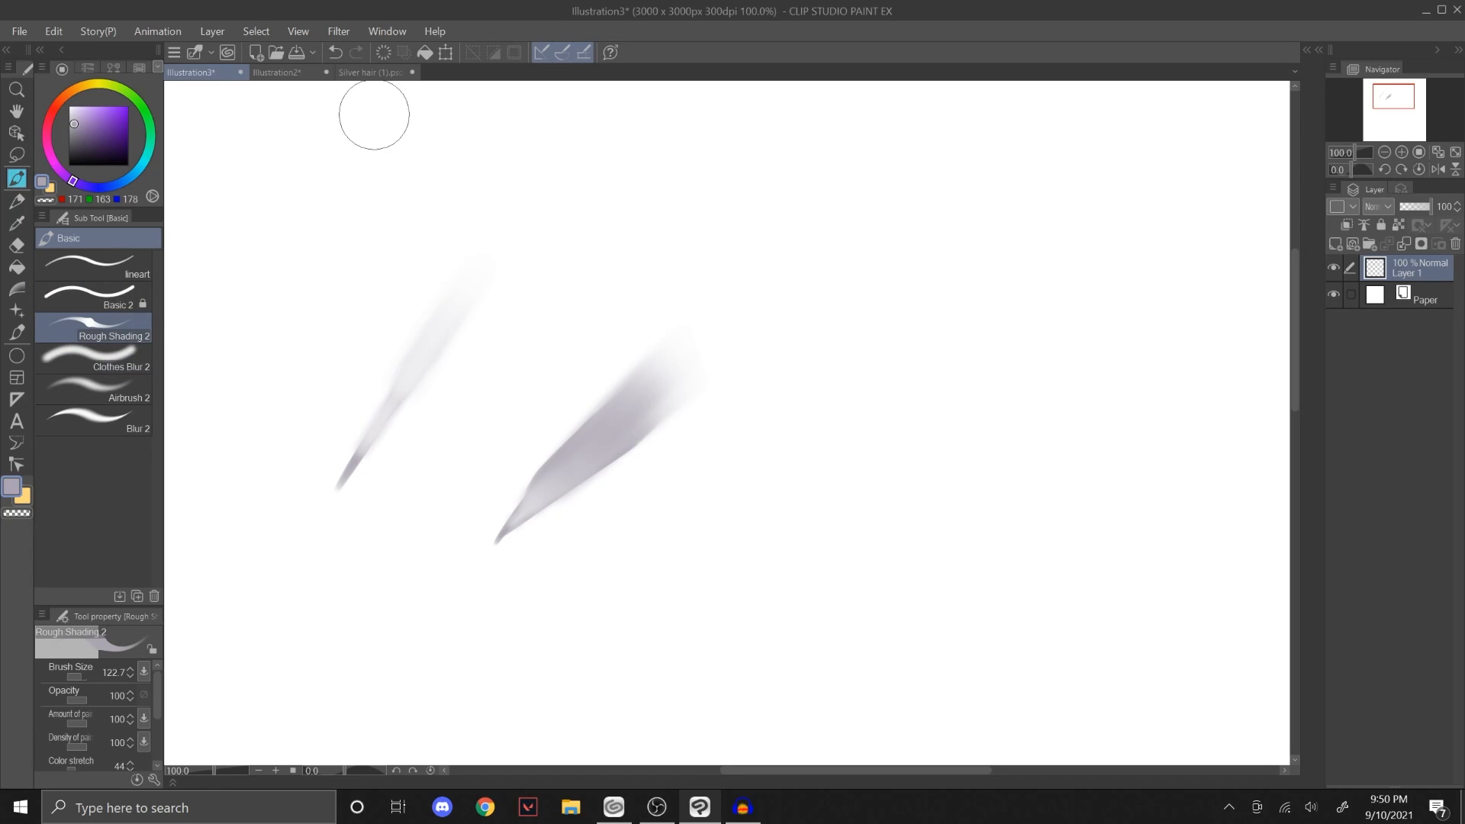
left_click(370, 72)
left_click(1356, 149)
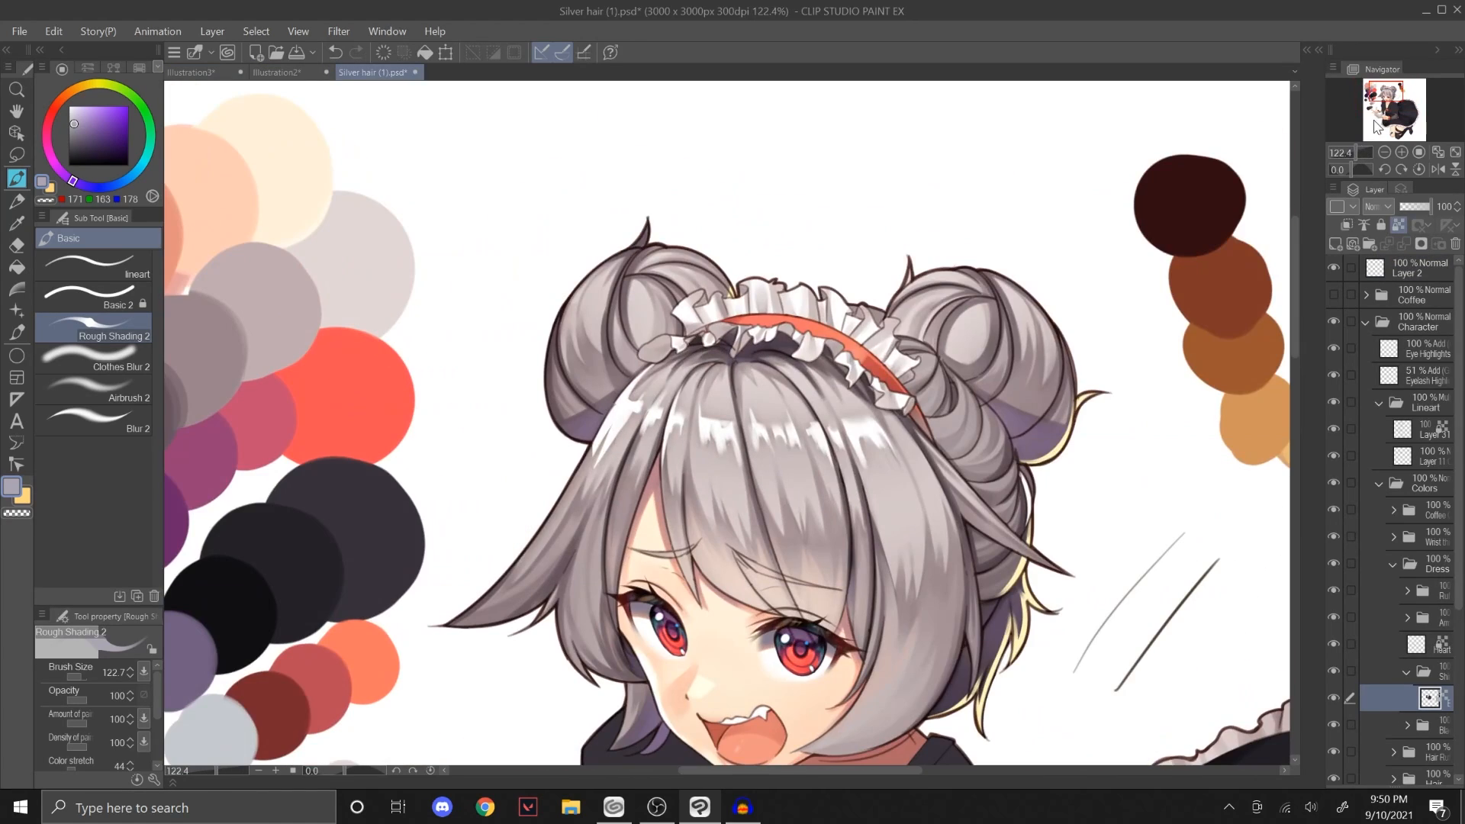
left_click_drag(1382, 117, 1390, 88)
left_click_drag(1357, 151, 1361, 151)
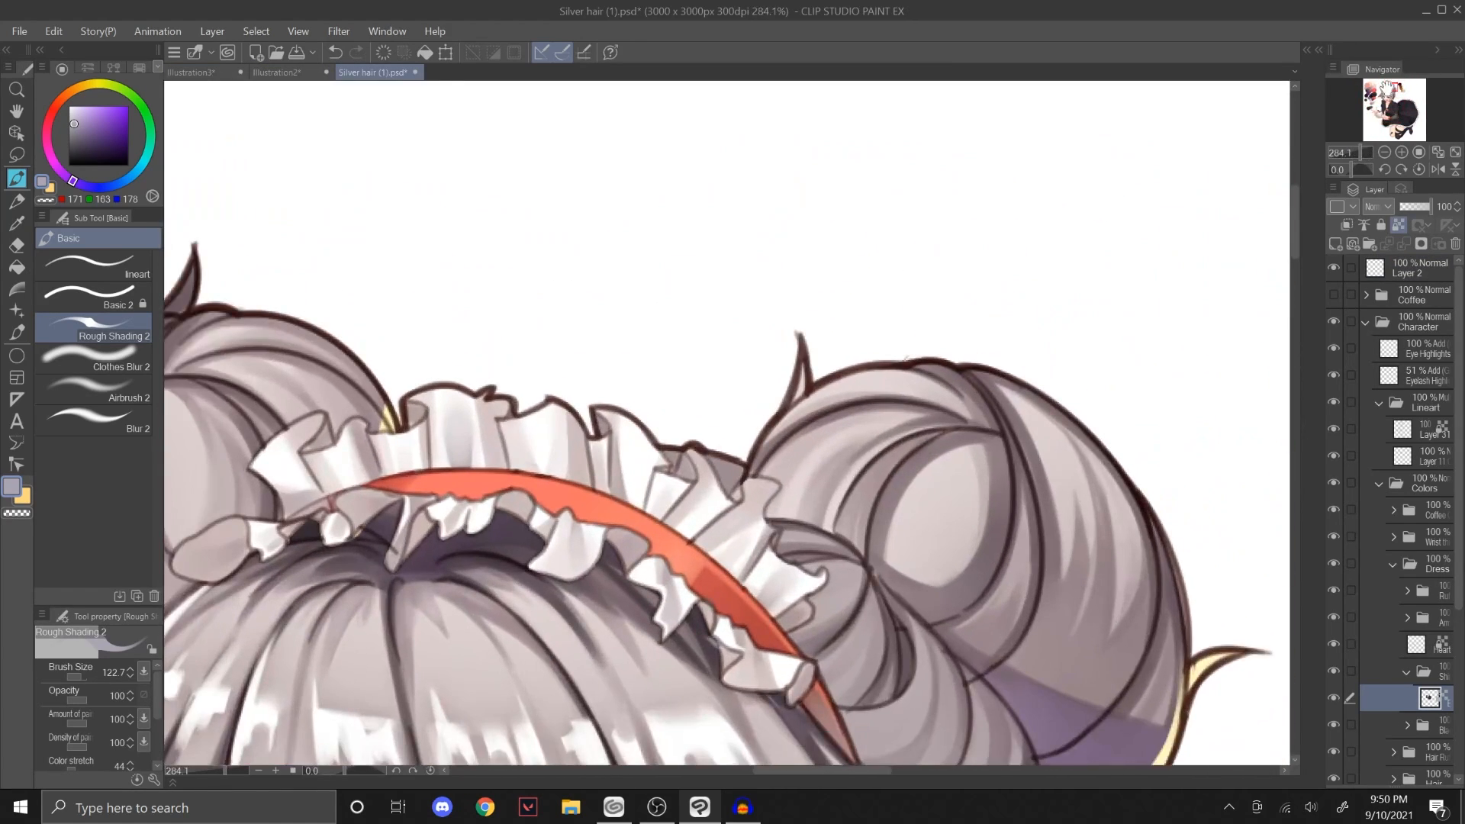
left_click_drag(1389, 87, 1393, 95)
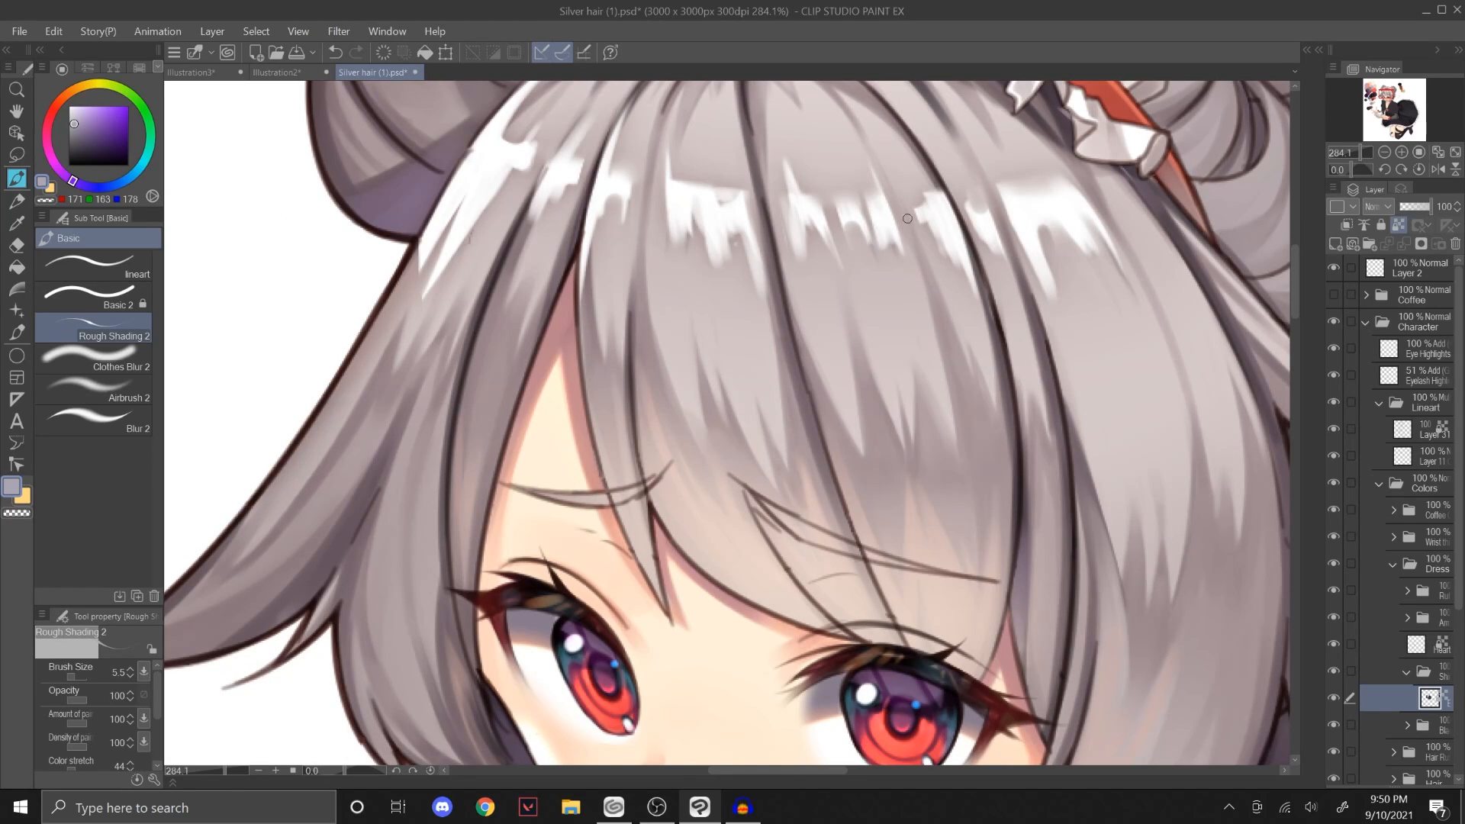
left_click_drag(1393, 135, 1393, 107)
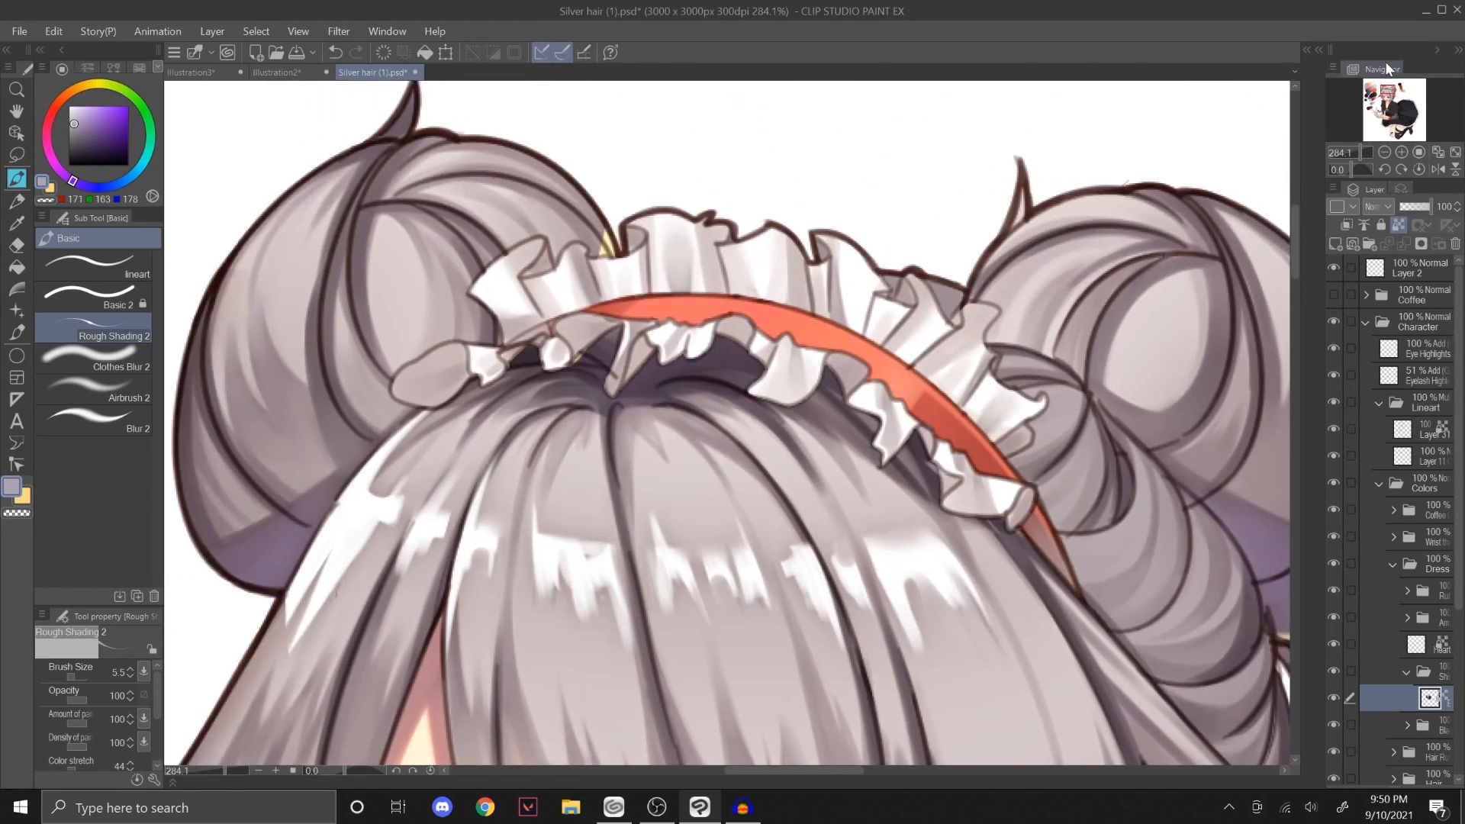
left_click_drag(674, 259, 672, 259)
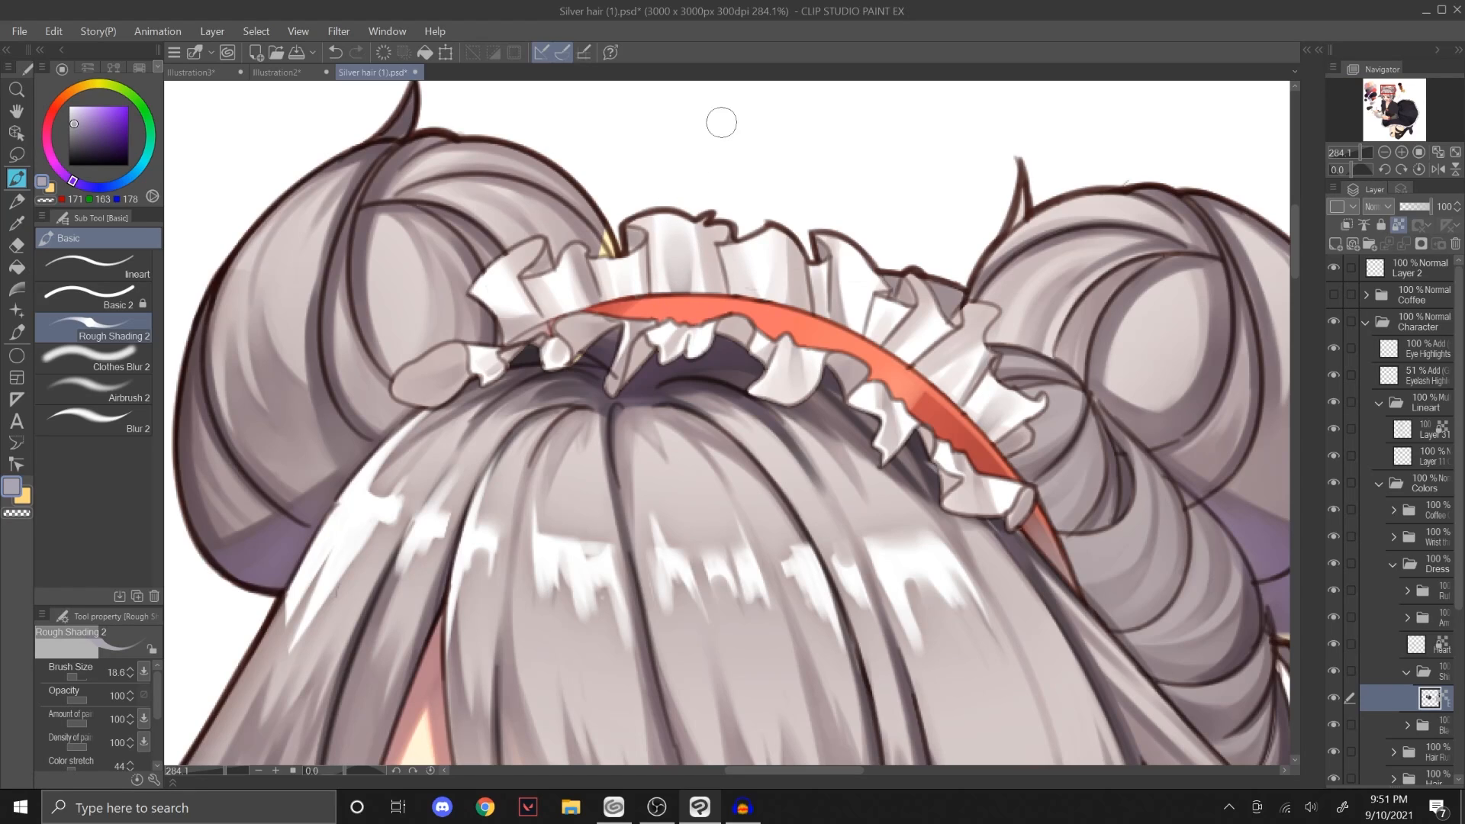
left_click_drag(1353, 156, 1350, 157)
left_click_drag(1367, 130, 1353, 159)
scroll(214, 93, "up", 2)
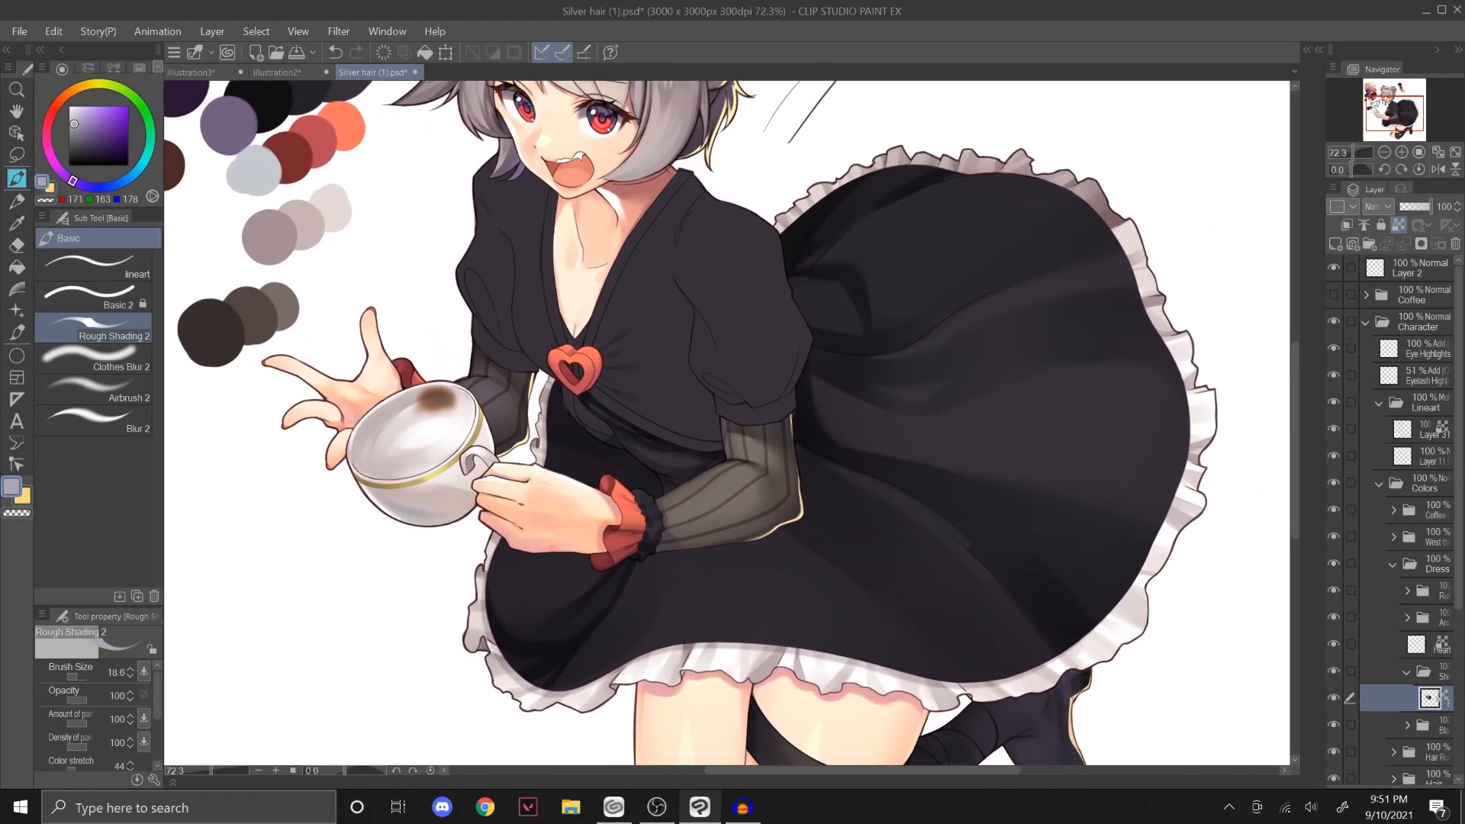
Step: Switch to Illustration3, delete the layer holding the test strokes and add a new empty layer above the paper
left_click(225, 73)
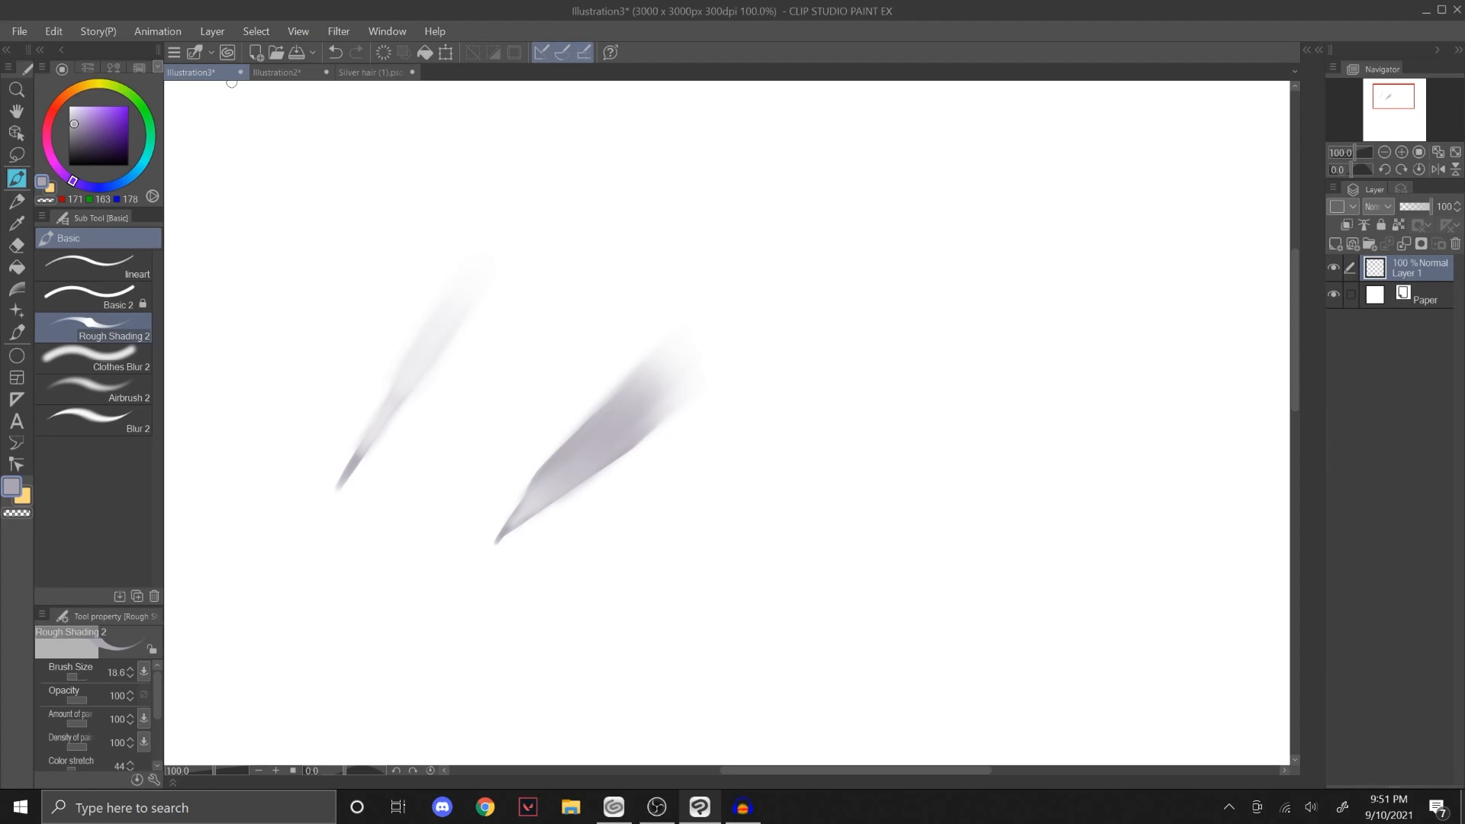
left_click(126, 398)
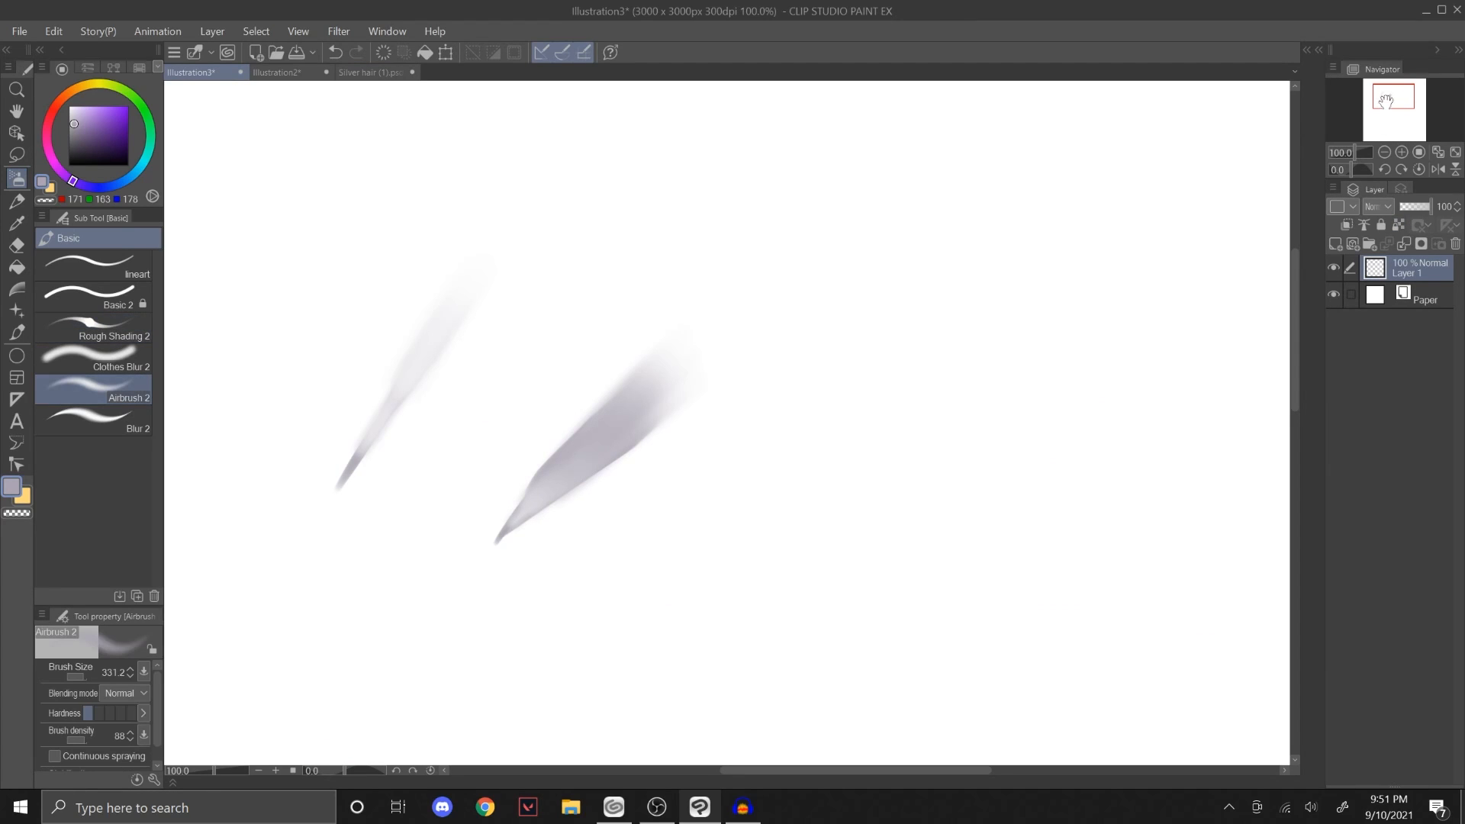
left_click_drag(1384, 101, 1380, 100)
left_click_drag(1361, 153, 1350, 157)
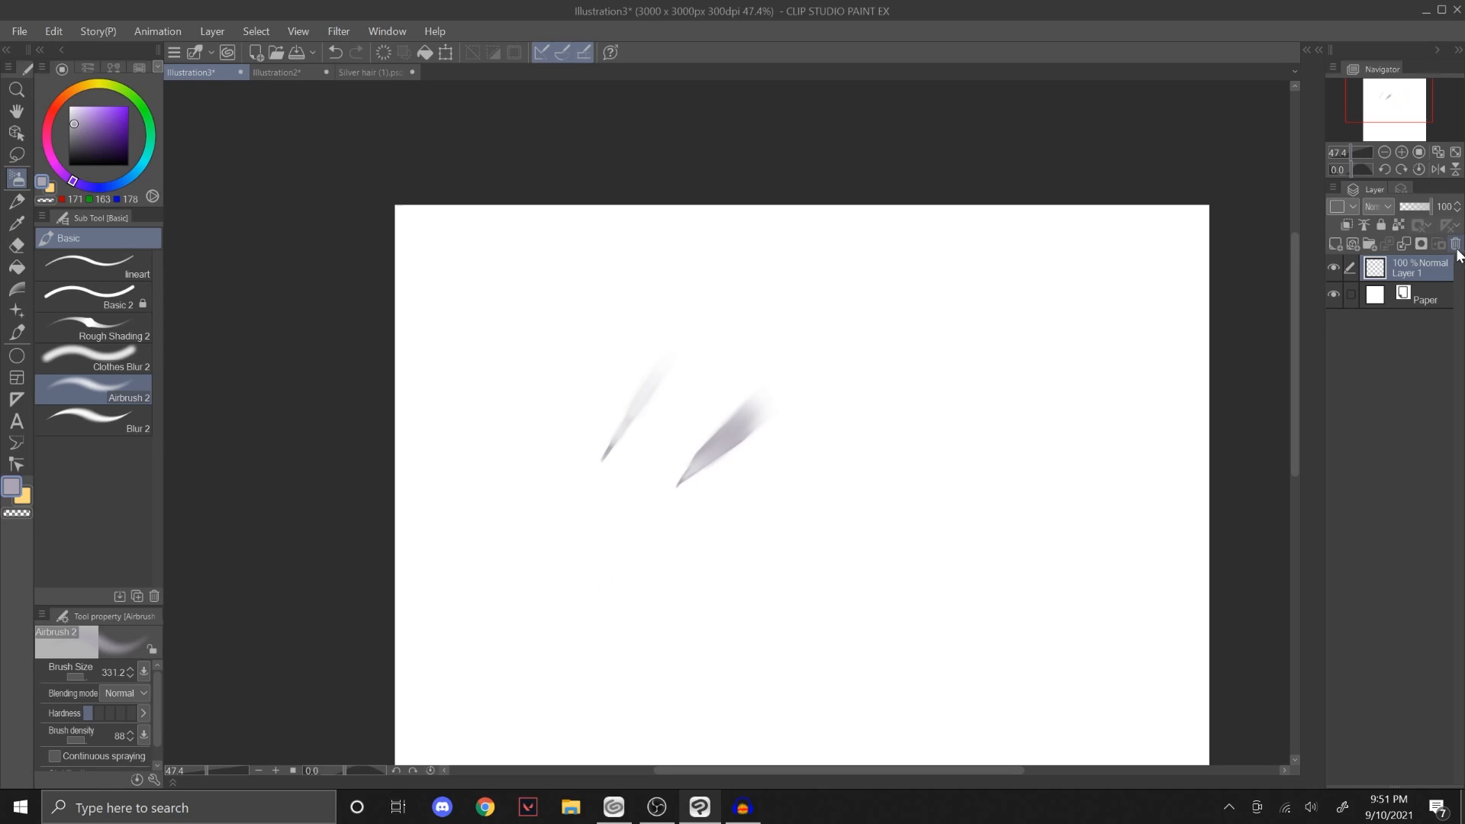
left_click(1456, 244)
left_click(743, 306)
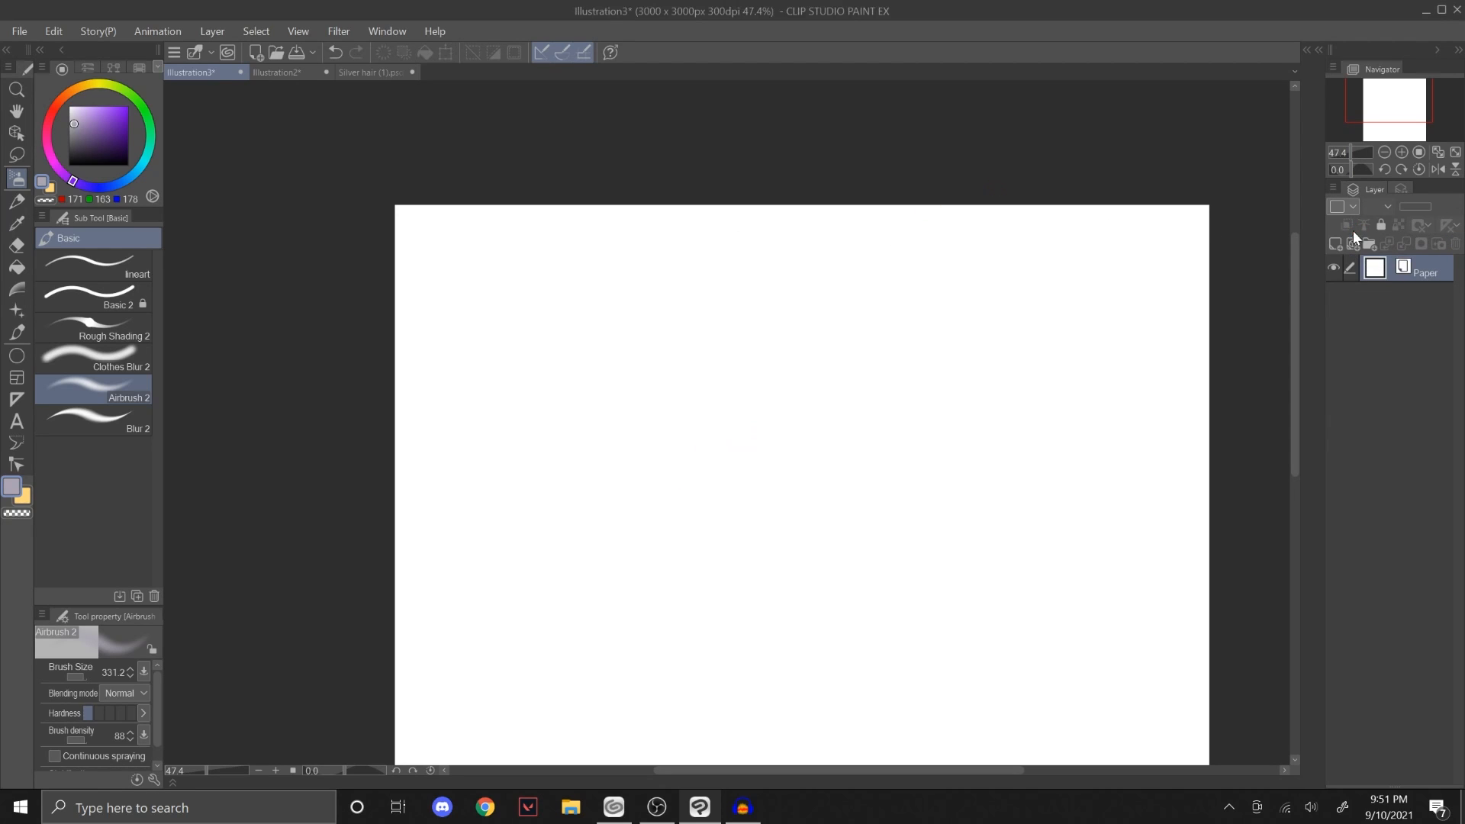
left_click(1335, 244)
Step: Draw a near-circular greyish purple outline on the new layer with the Ellipse tool at brush size 8.0
key("u")
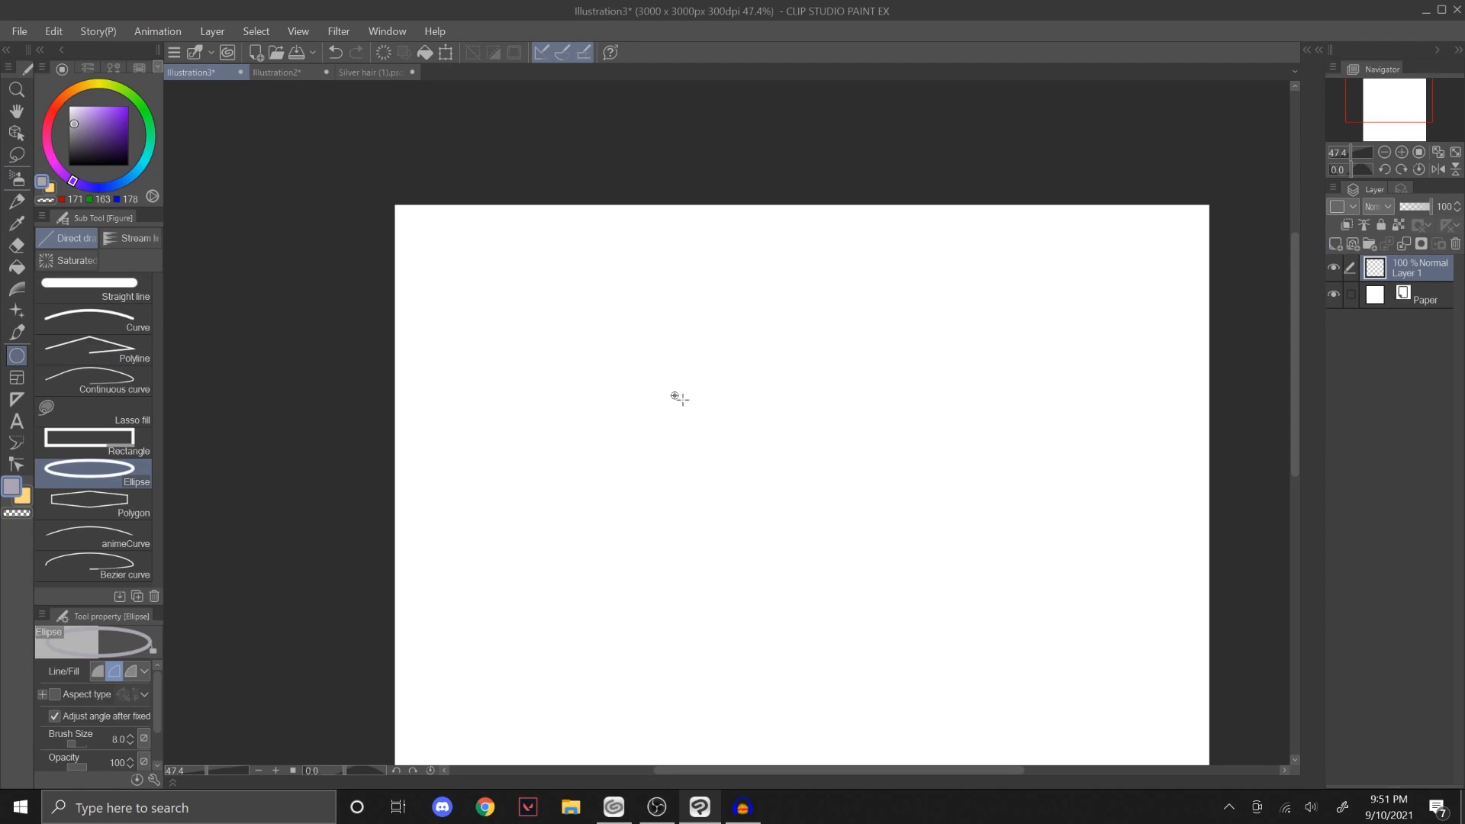
mouse_move(677, 392)
left_mouse_down()
mouse_move(831, 533)
mouse_move(810, 530)
left_mouse_up()
left_click(1093, 251)
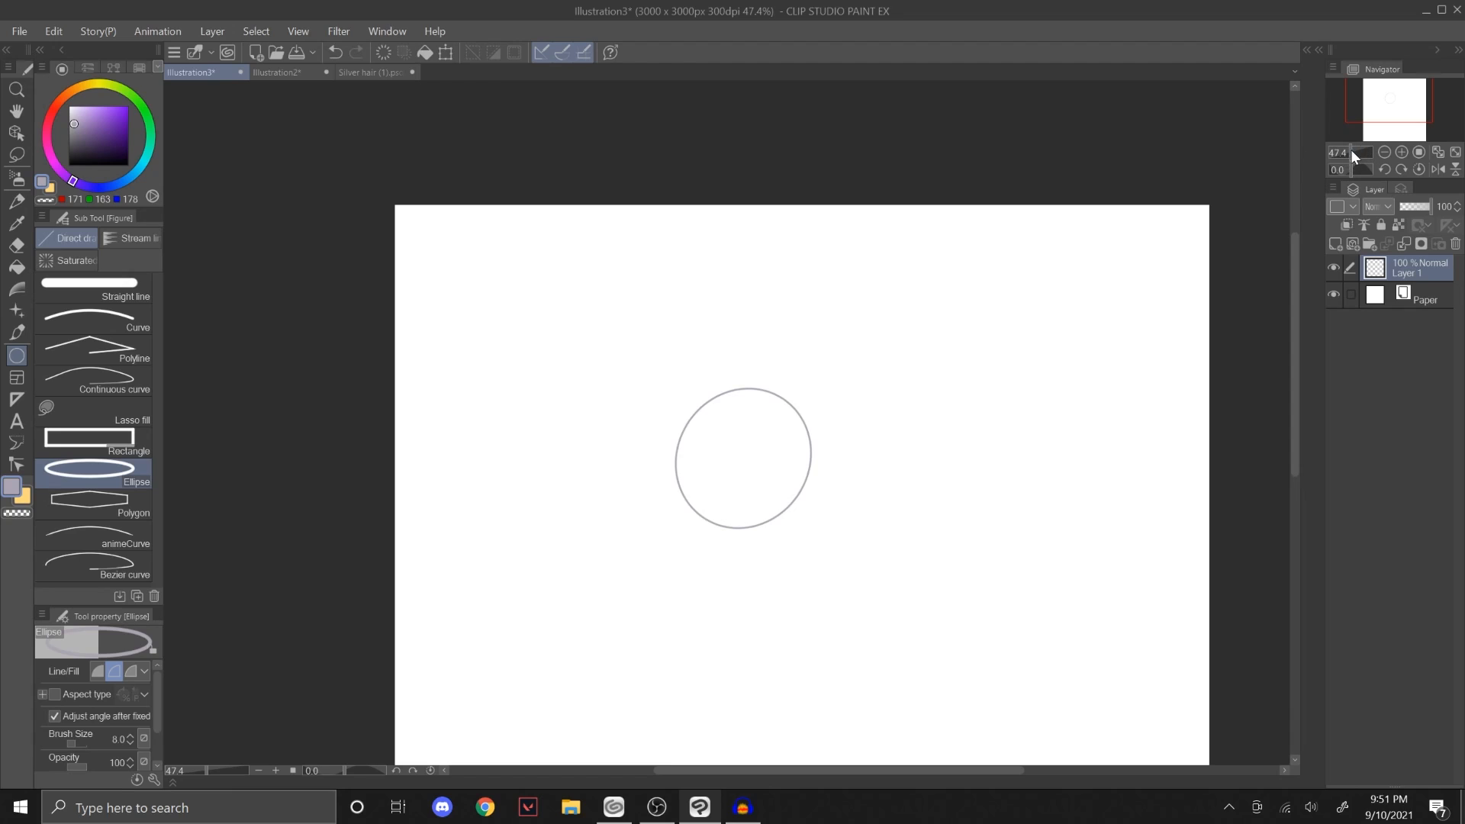
Step: Add a layer beneath the outline layer and fill the circle with purple RGB 152, 115, 218, referring to other layers
left_click_drag(1351, 152, 1355, 153)
left_click(1405, 298)
left_click(1335, 243)
left_click(120, 106)
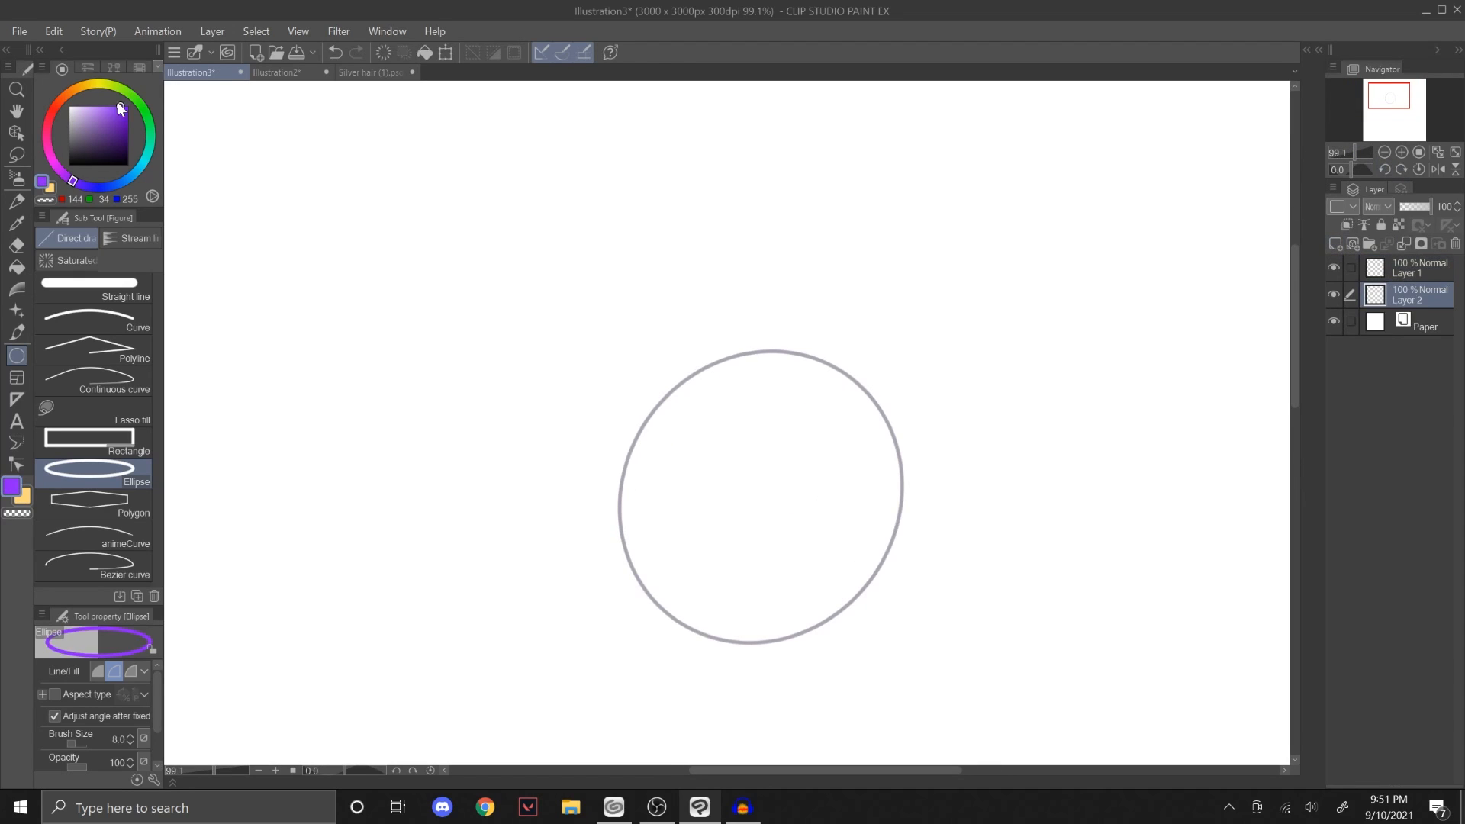
left_click(100, 106)
left_click(130, 178)
left_click_drag(138, 173, 151, 157)
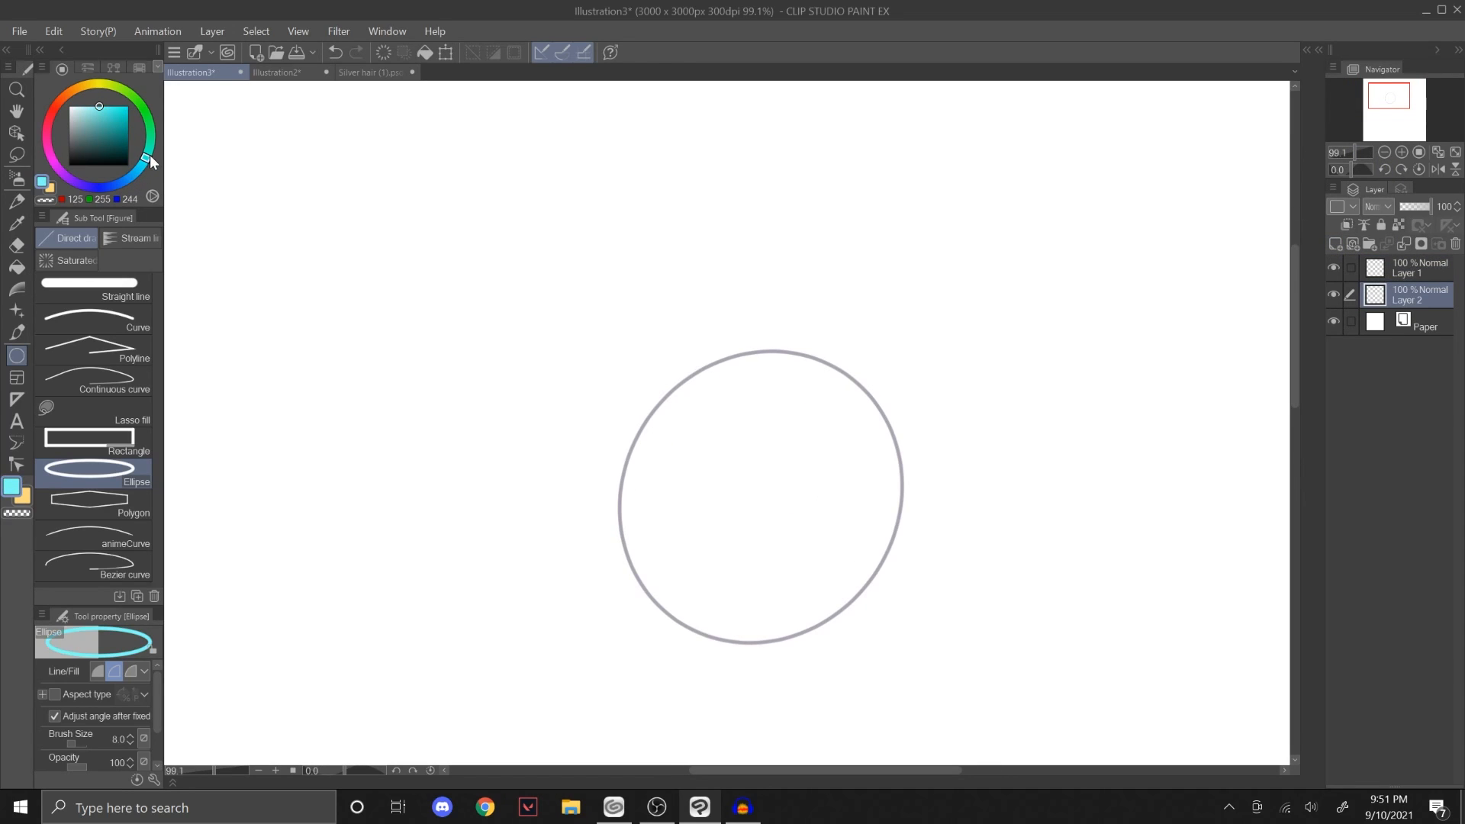
left_click(17, 267)
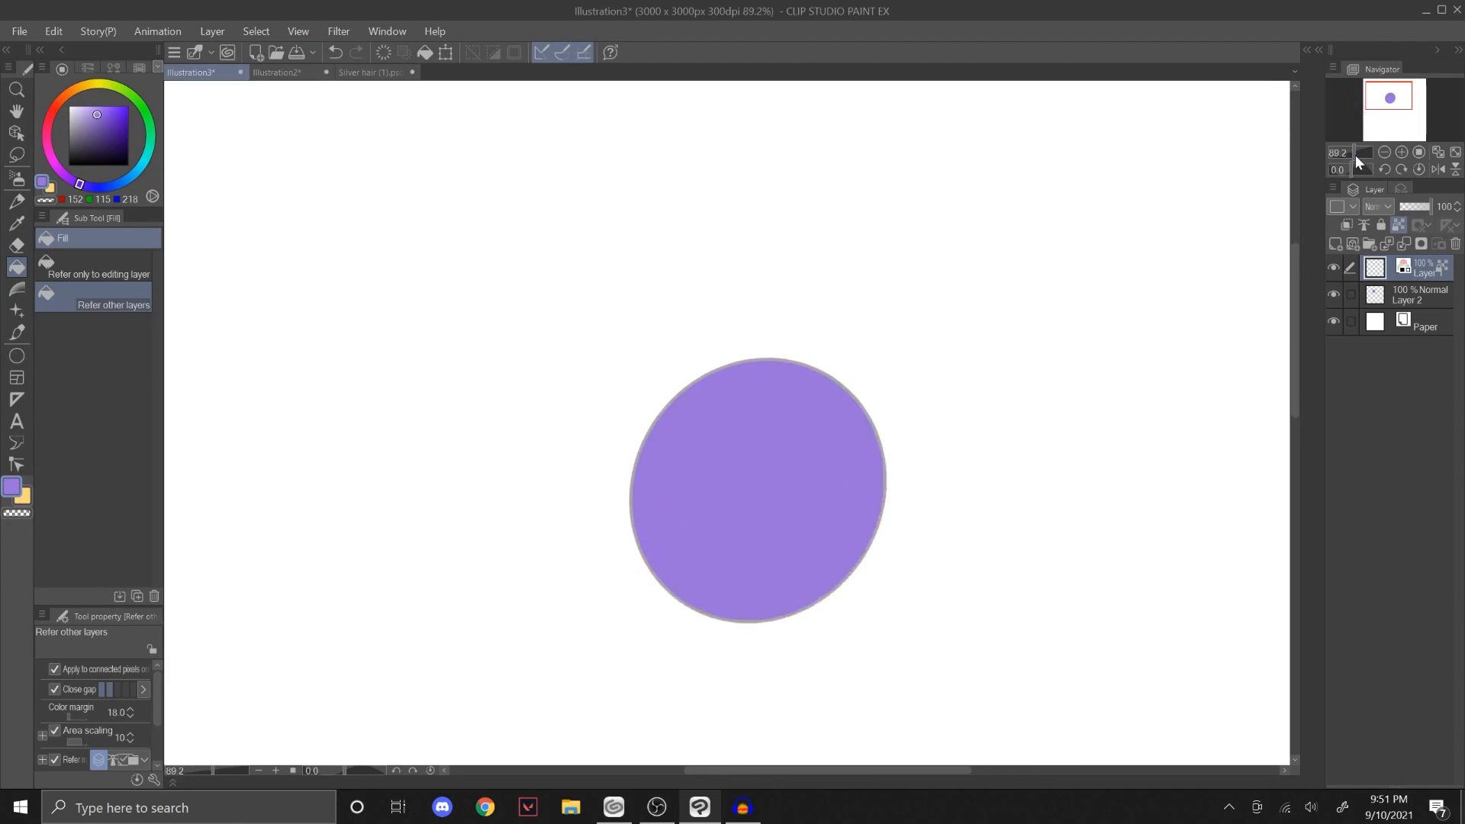
left_click(1335, 295)
left_click(1334, 295)
Step: Lock the transparent pixels of the circle's fill layer and try a Rough Shading 2 stroke across its lower part
left_click(1402, 296)
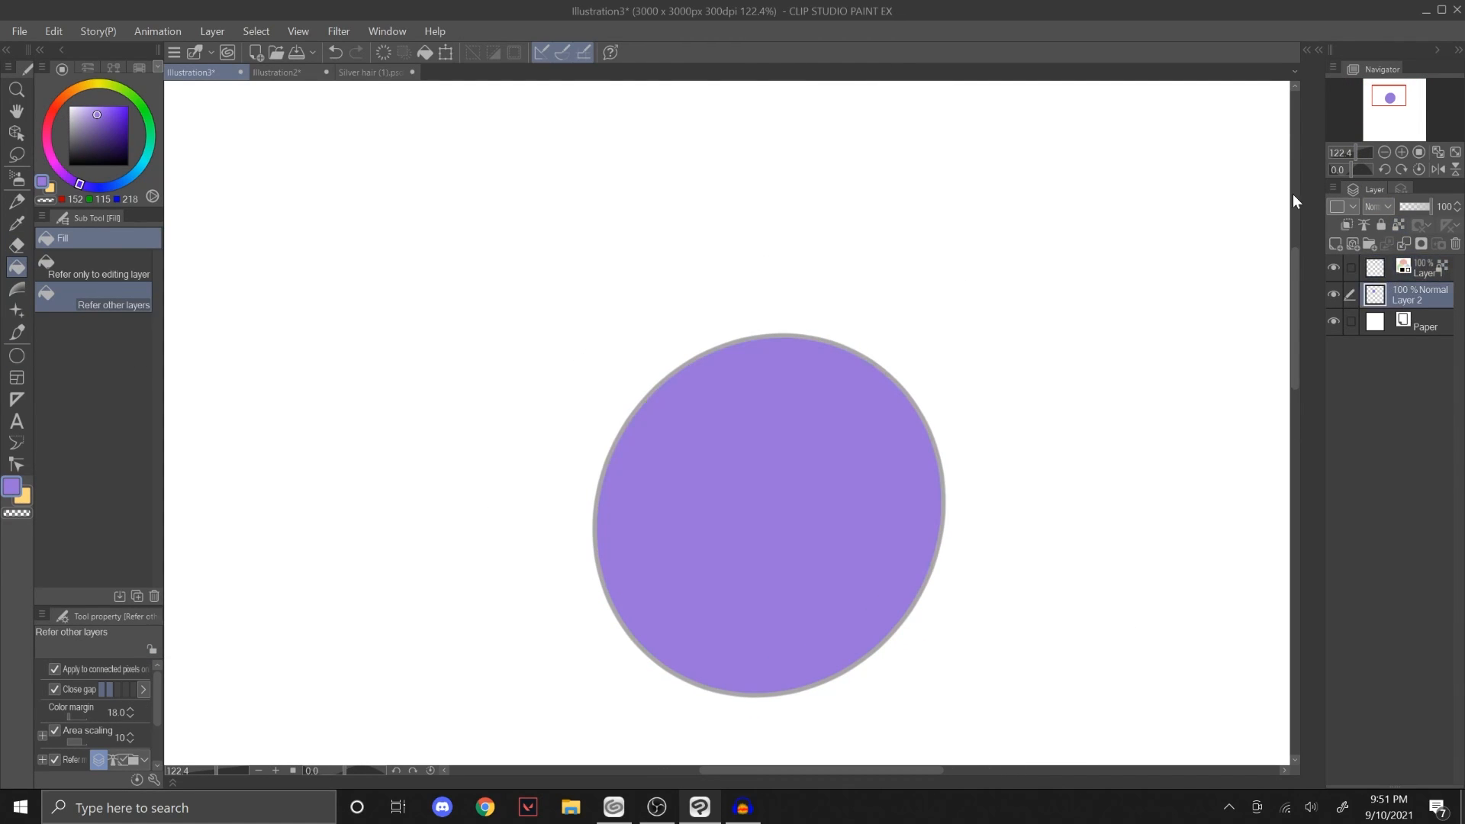
left_click(16, 202)
key("b")
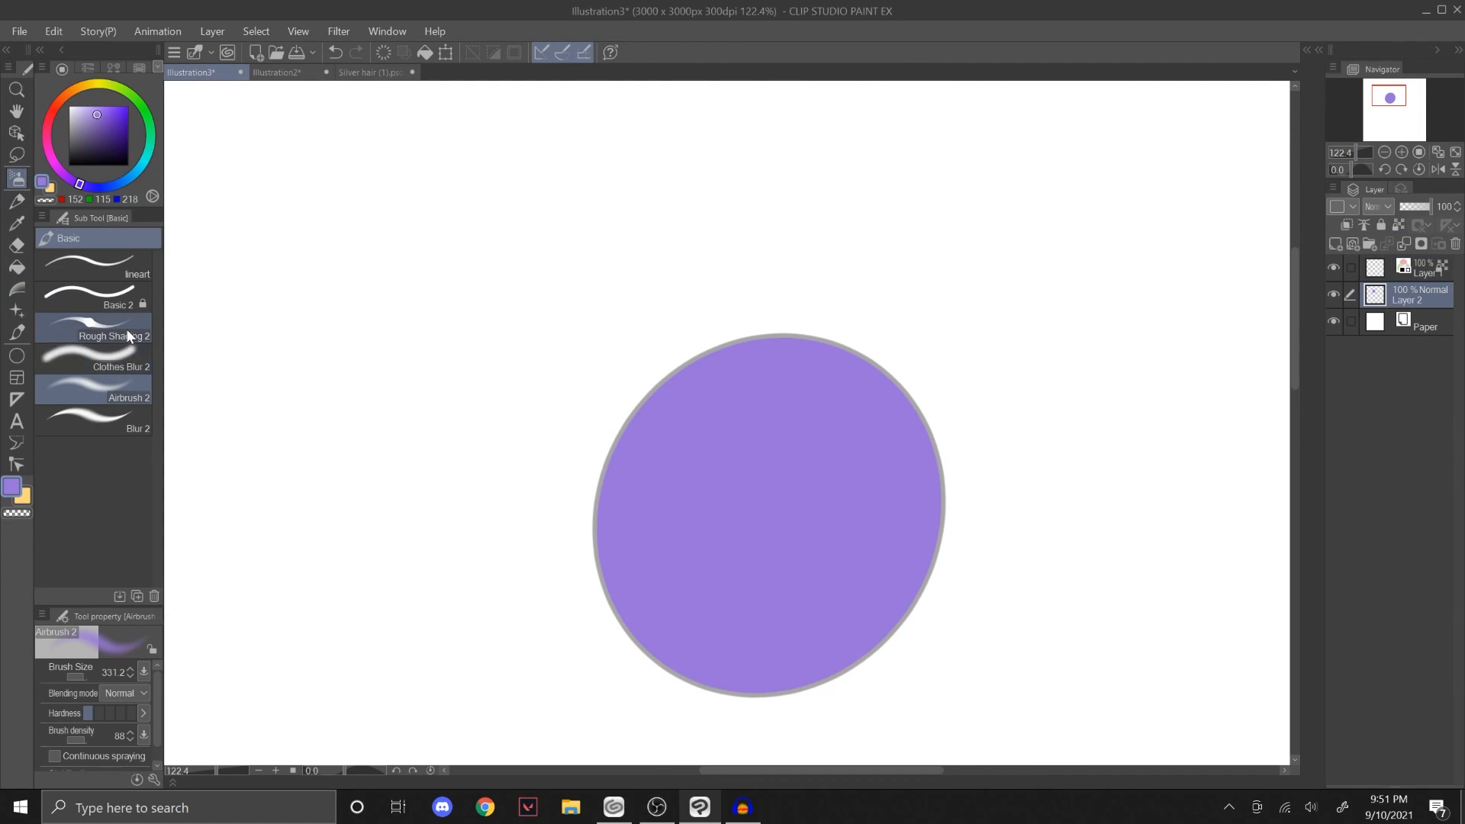
left_click(122, 330)
left_click_drag(559, 531, 882, 608)
key("ctrl+z")
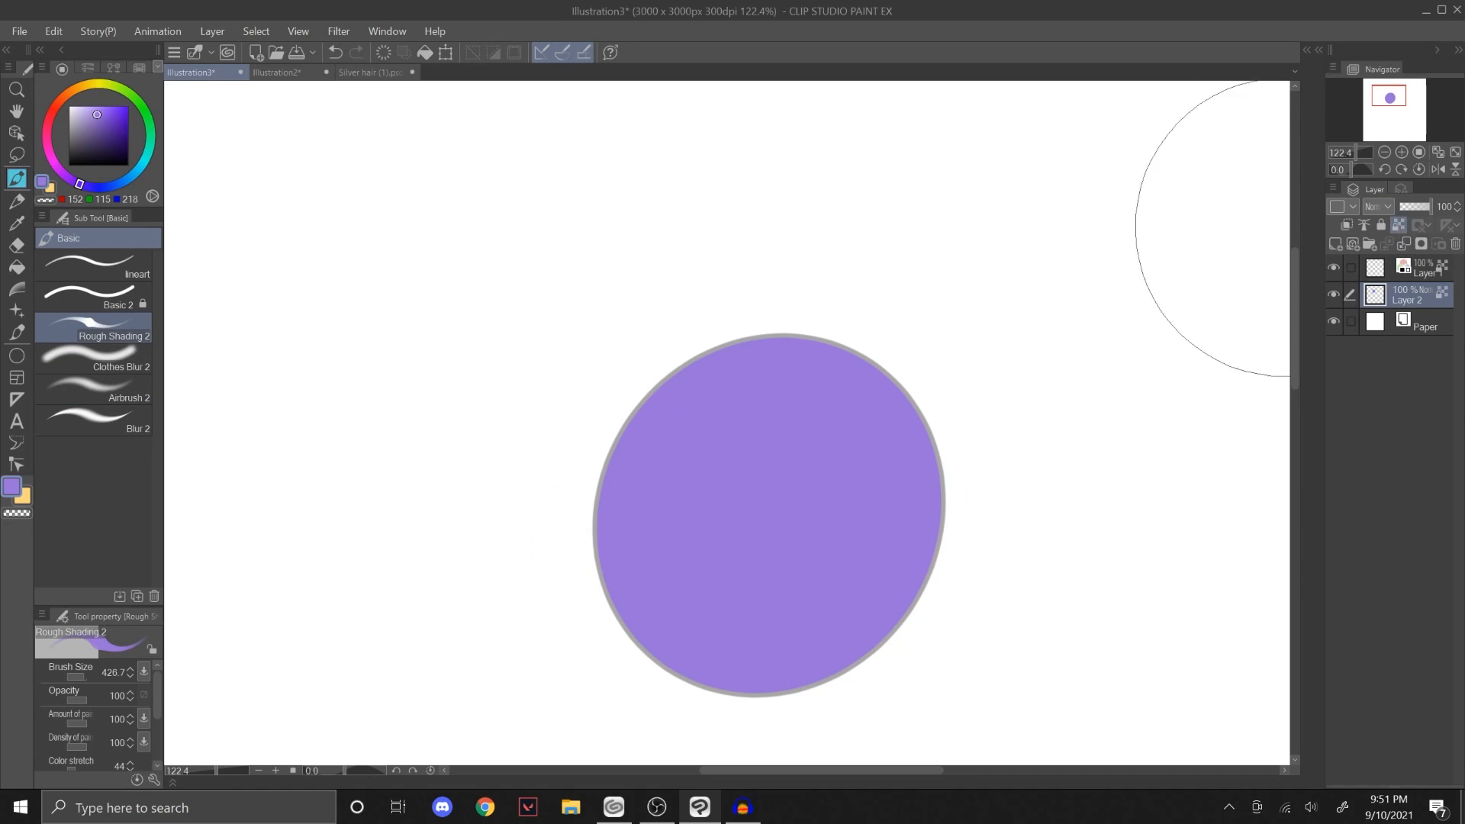
Step: Paint a shadow crescent along the circle's lower-right side with Rough Shading 2 at size 426.7 in RGB 95, 83, 176
left_click(100, 124)
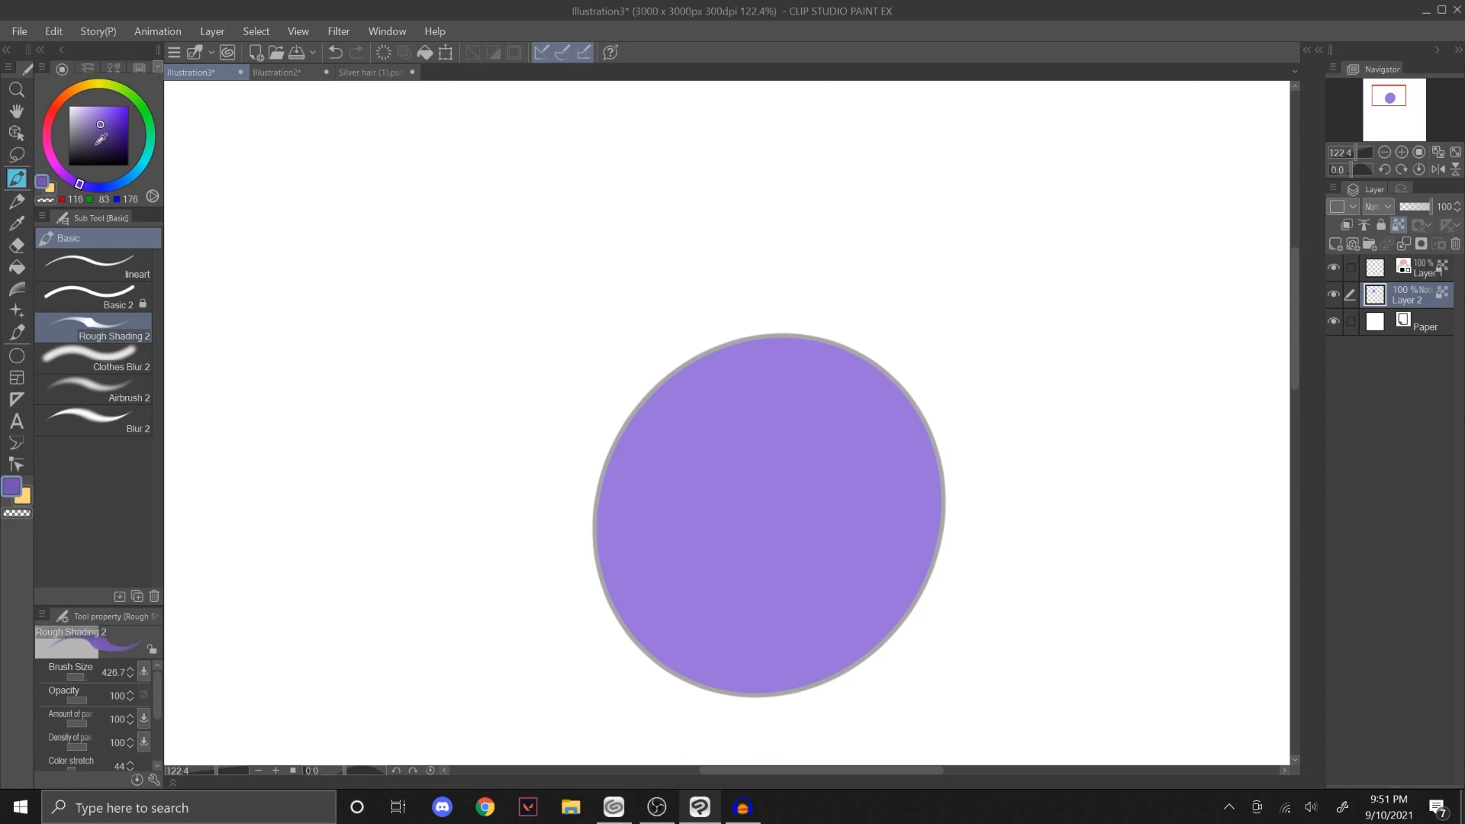
left_click(92, 187)
left_click_drag(594, 613, 876, 342)
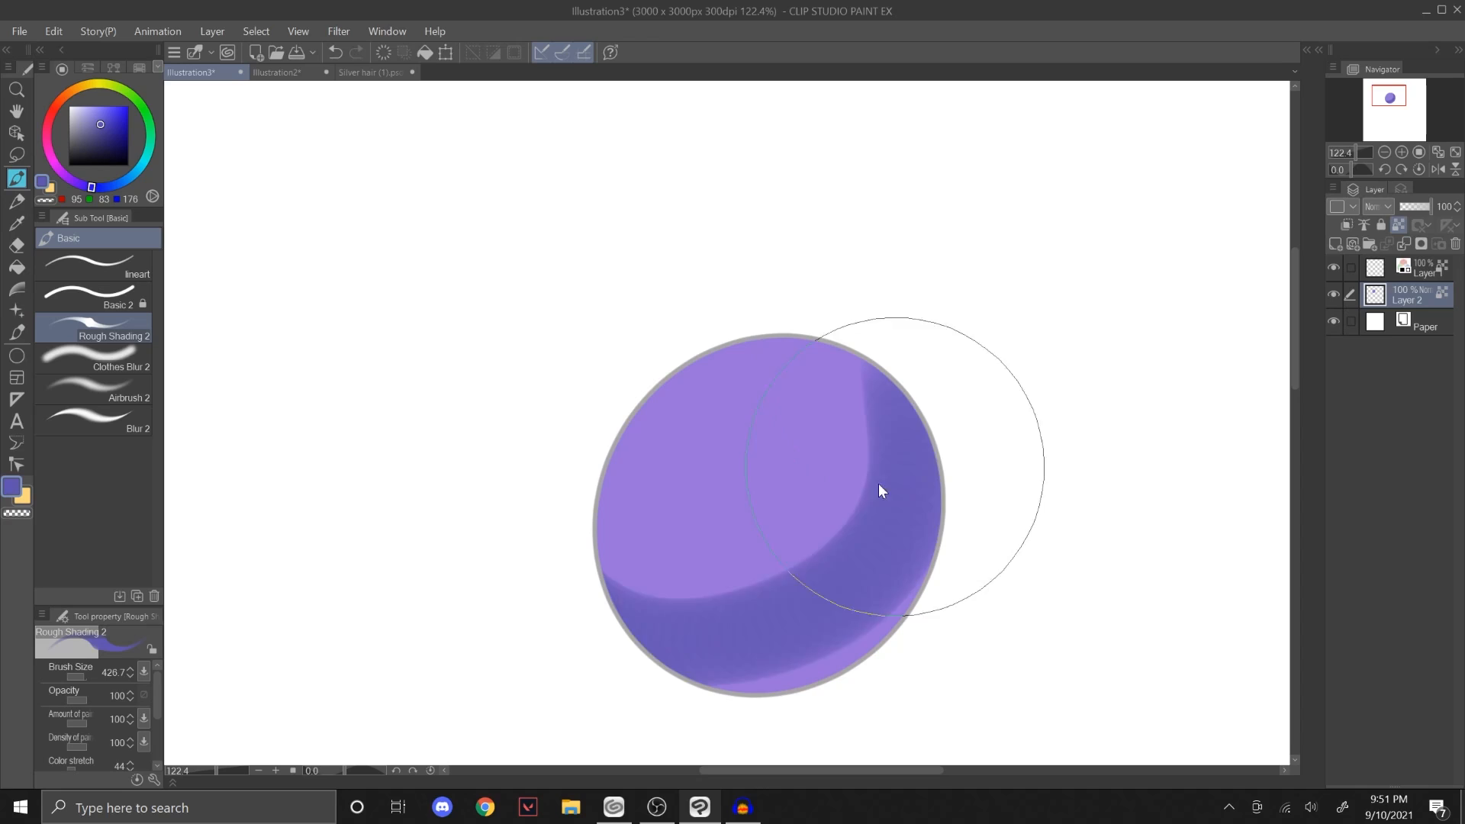
key("ctrl+z")
mouse_move(550, 534)
left_mouse_down()
mouse_move(915, 513)
mouse_move(909, 342)
left_mouse_up()
left_click_drag(690, 685, 937, 408)
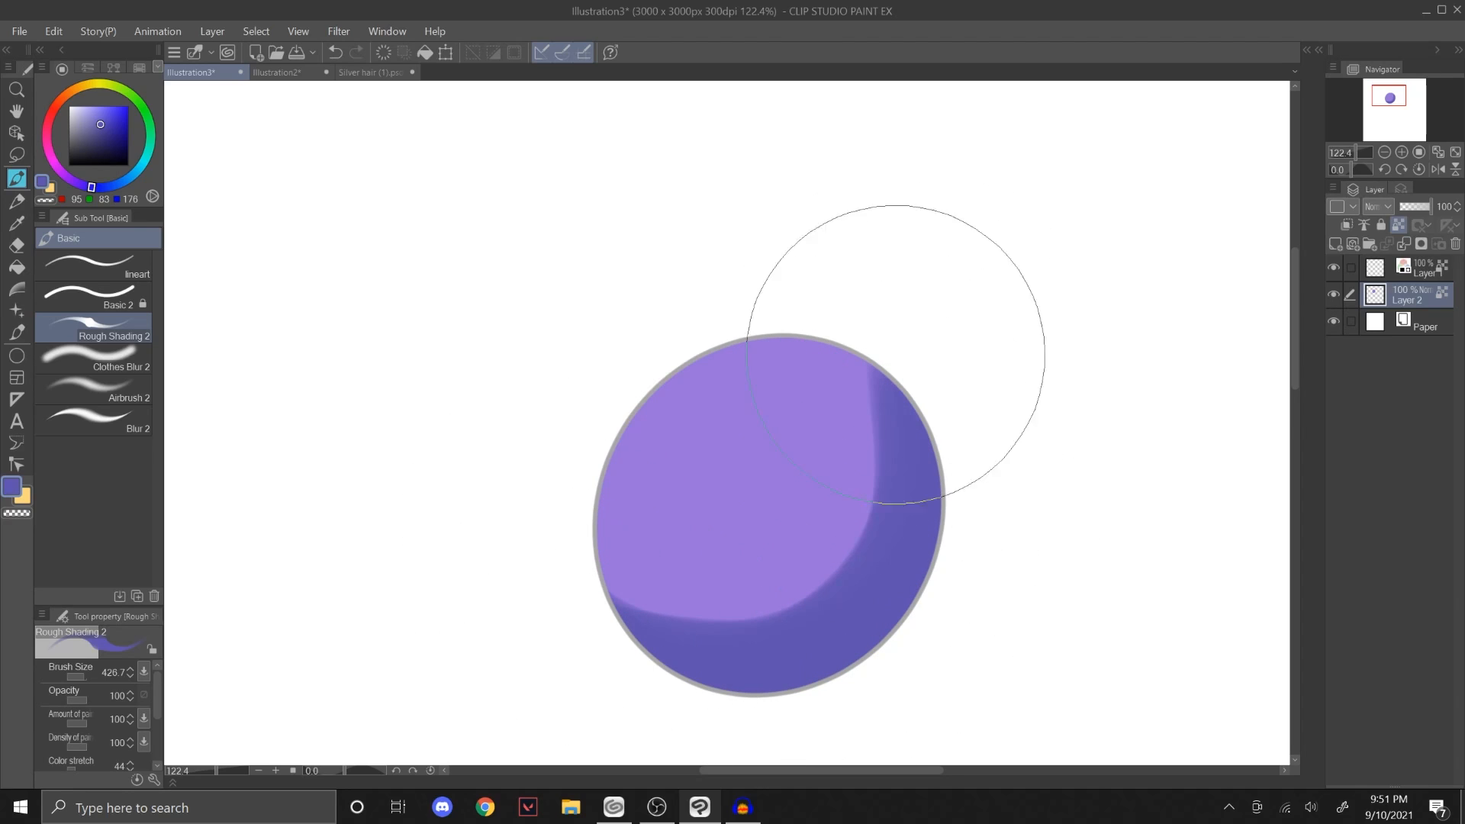
Step: Soften the inner edge of the shadow crescent with Blur 2 at size 173.3
left_click(115, 421)
left_click_drag(800, 587, 820, 587)
mouse_move(703, 609)
left_mouse_down()
mouse_move(876, 446)
mouse_move(694, 622)
mouse_move(884, 458)
left_mouse_up()
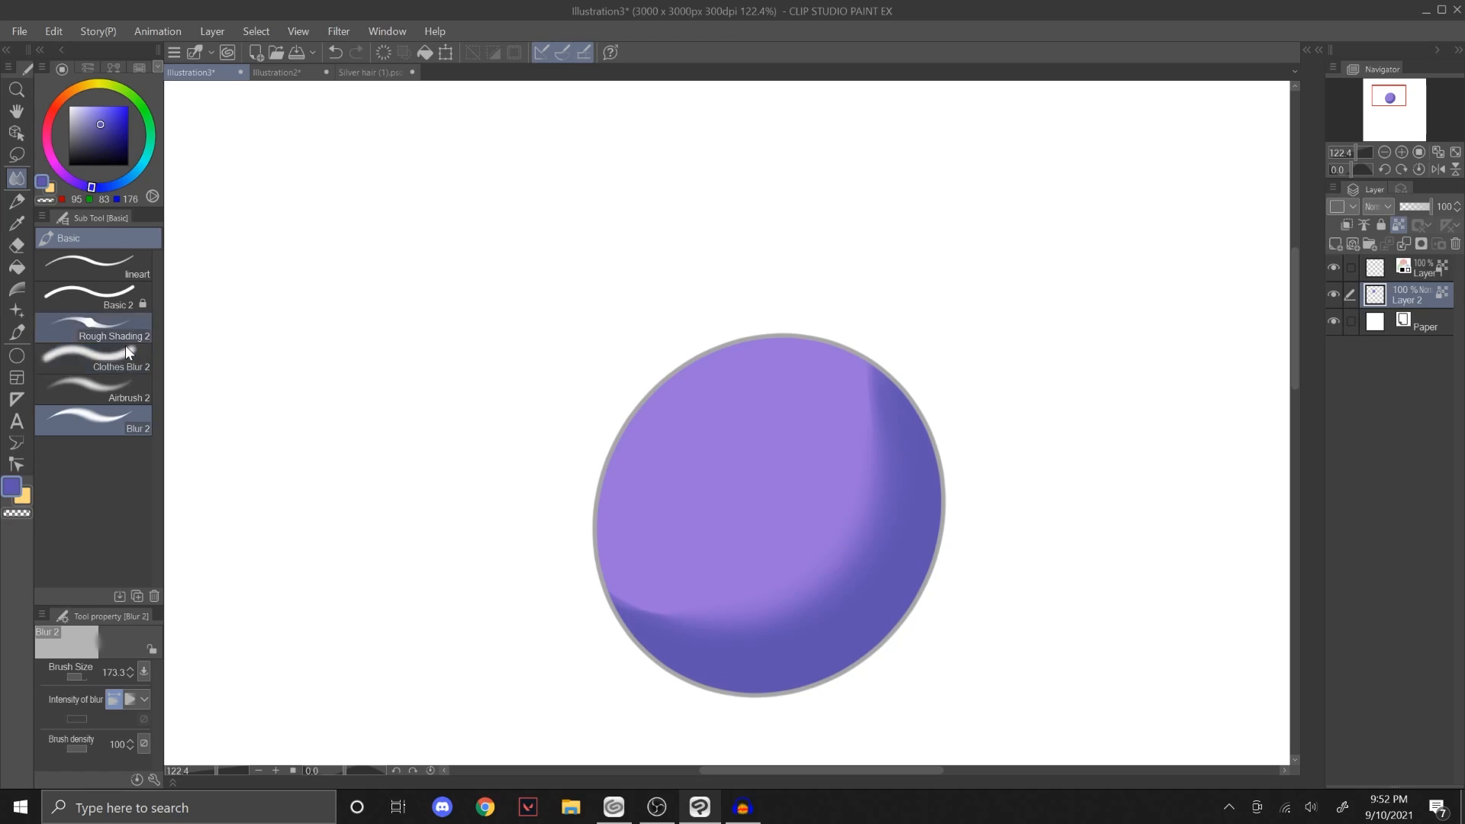
Step: Lighten the outer part of the shadow crescent with Airbrush 2 at size 329.4, using the circle's base purple RGB 152, 115, 218
left_click(114, 389)
left_click(323, 542, "alt")
left_click_drag(759, 676, 909, 329)
key("ctrl+z")
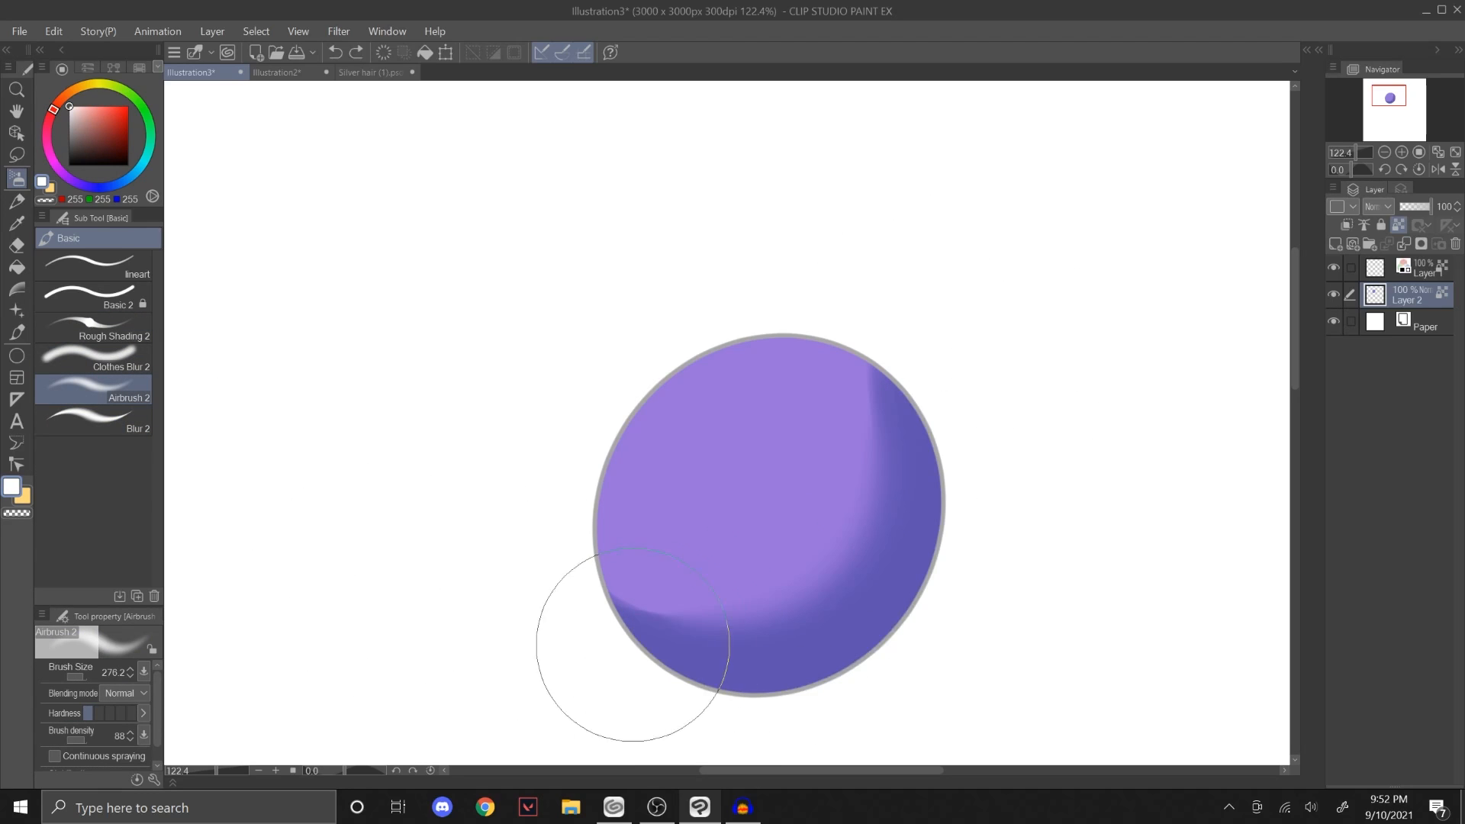
left_click(635, 507, "alt")
left_click_drag(661, 698, 882, 394)
left_click_drag(763, 690, 782, 690)
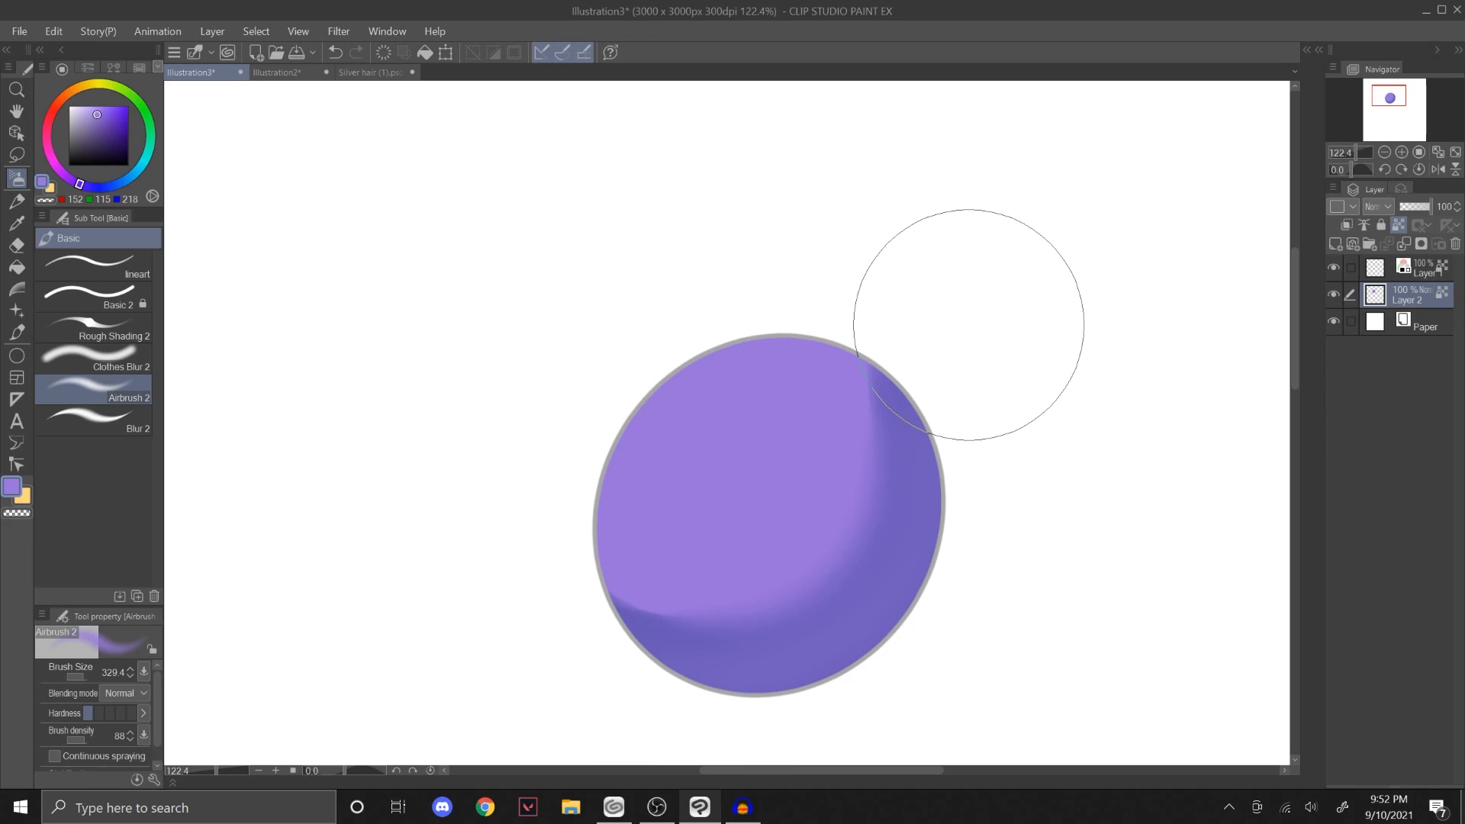
Step: Add a new layer clipped to the circle's fill layer and set its blending mode to Multiply
left_click(1335, 244)
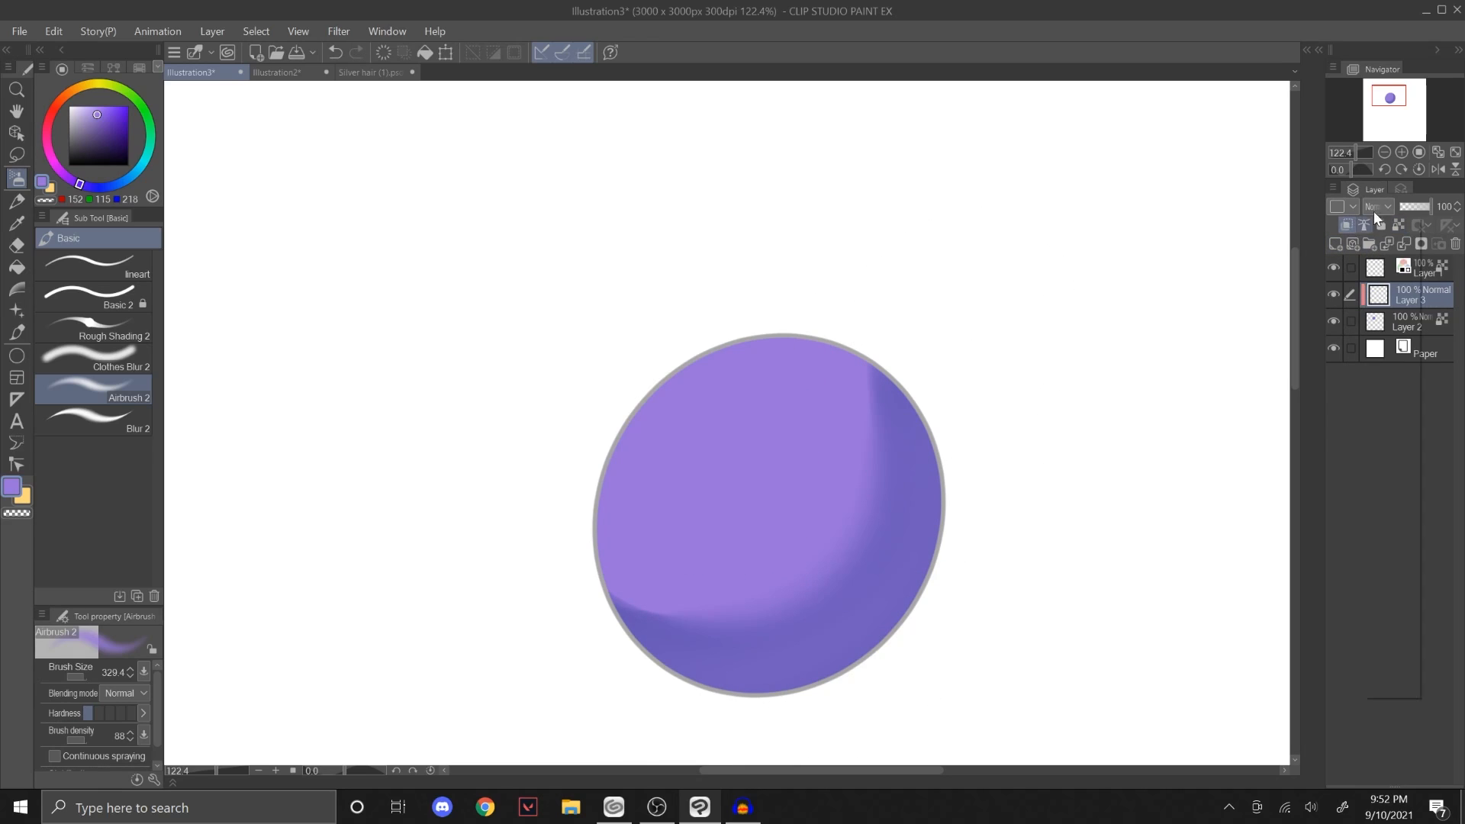
left_click(1378, 205)
left_click(1401, 260)
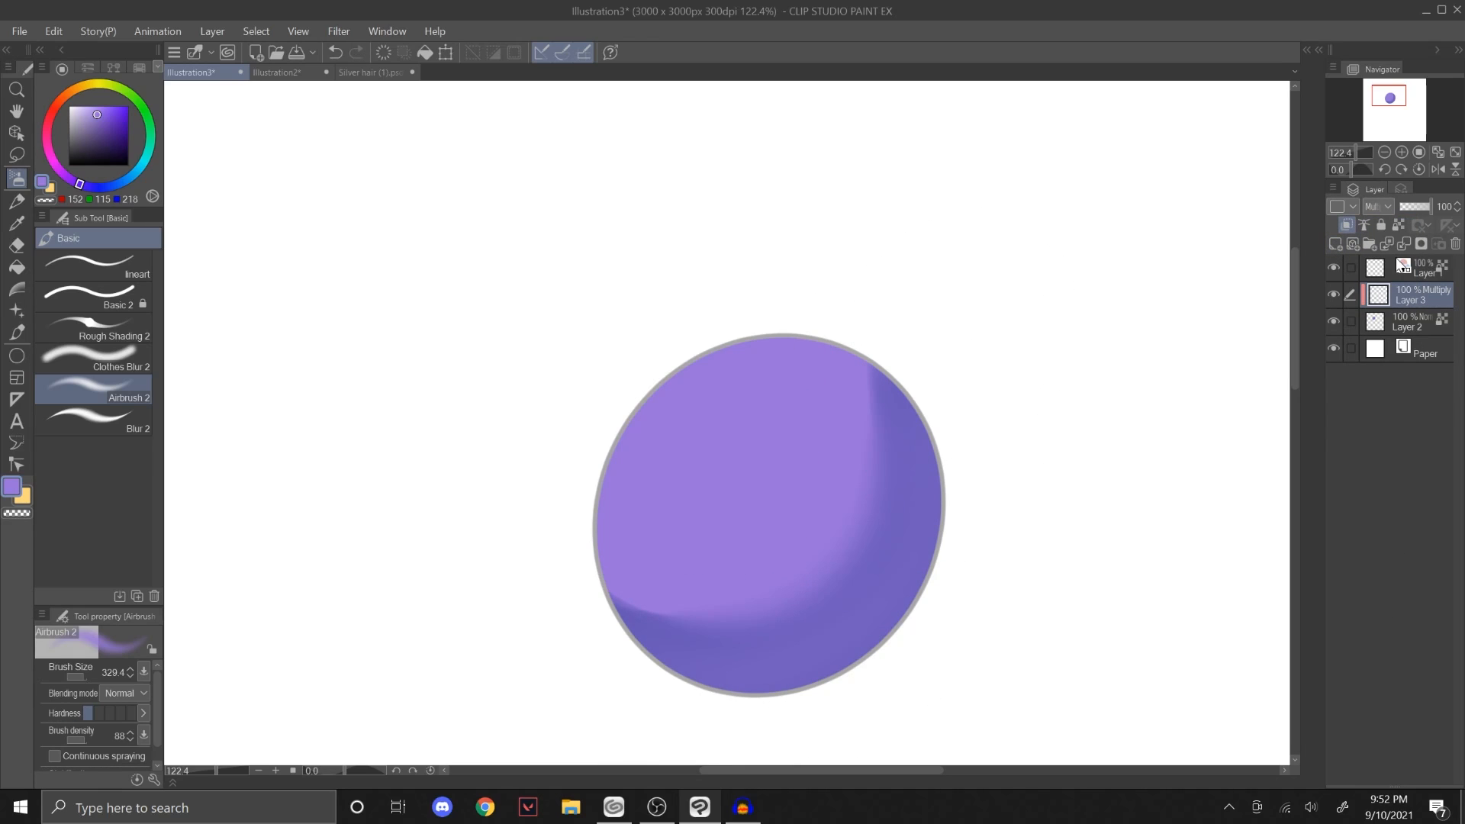
Step: Airbrush soft shading over the circle's lower half on the Multiply layer with Airbrush 2 in lilac RGB 191, 166, 220
left_click(90, 111)
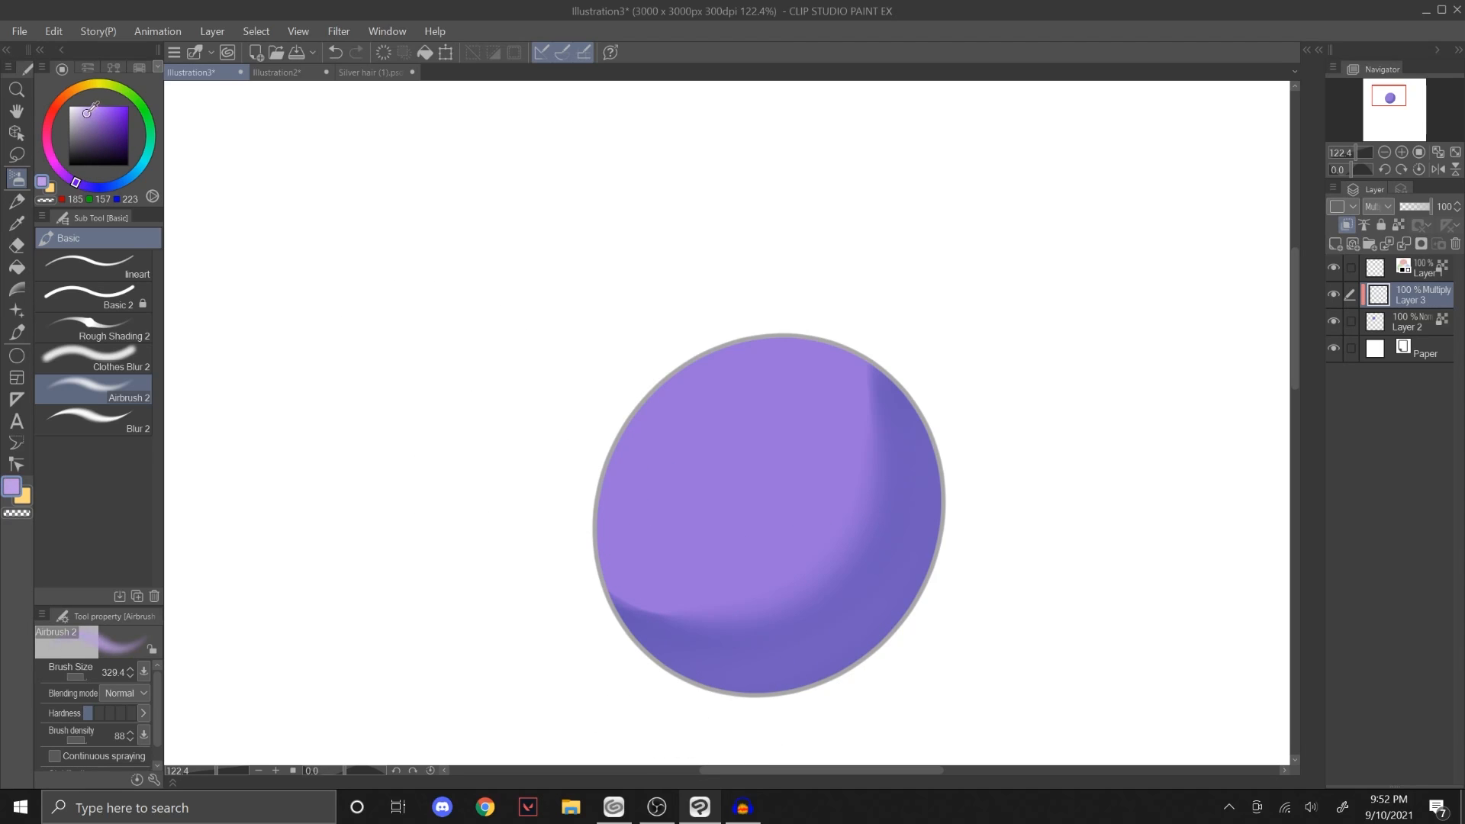
left_click(74, 180)
left_click(85, 111)
left_click_drag(491, 486, 931, 535)
key("]")
key("ctrl+z")
mouse_move(488, 511)
left_mouse_down()
mouse_move(960, 493)
mouse_move(588, 598)
mouse_move(762, 653)
left_mouse_up()
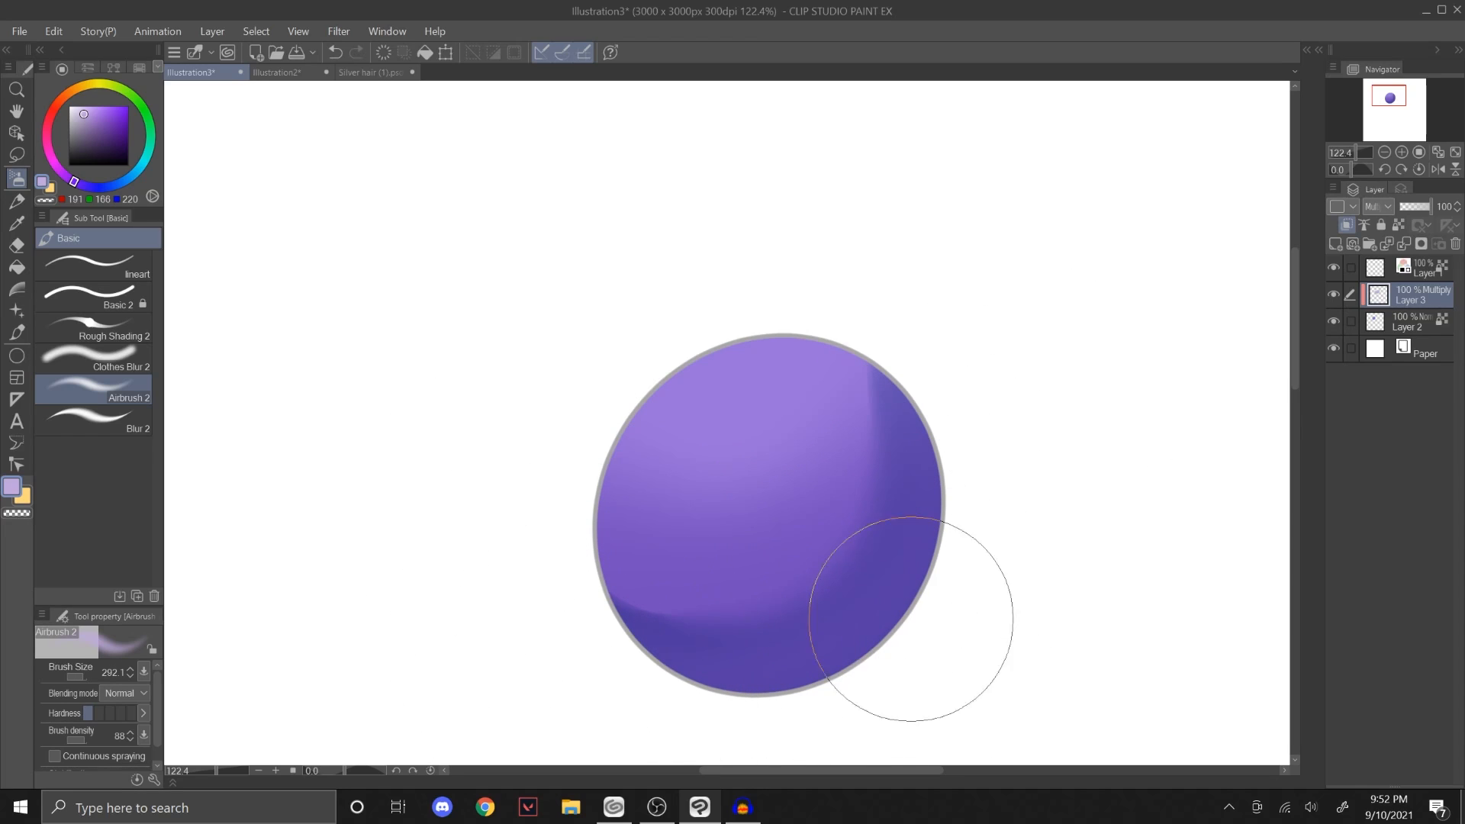
left_click_drag(911, 619, 668, 702)
Step: Erase part of the Multiply shading softly with Airbrush 2 in transparent colour, and compare the circle with that layer hidden and shown
left_click(49, 187)
left_click(48, 199)
left_click_drag(827, 453, 985, 455)
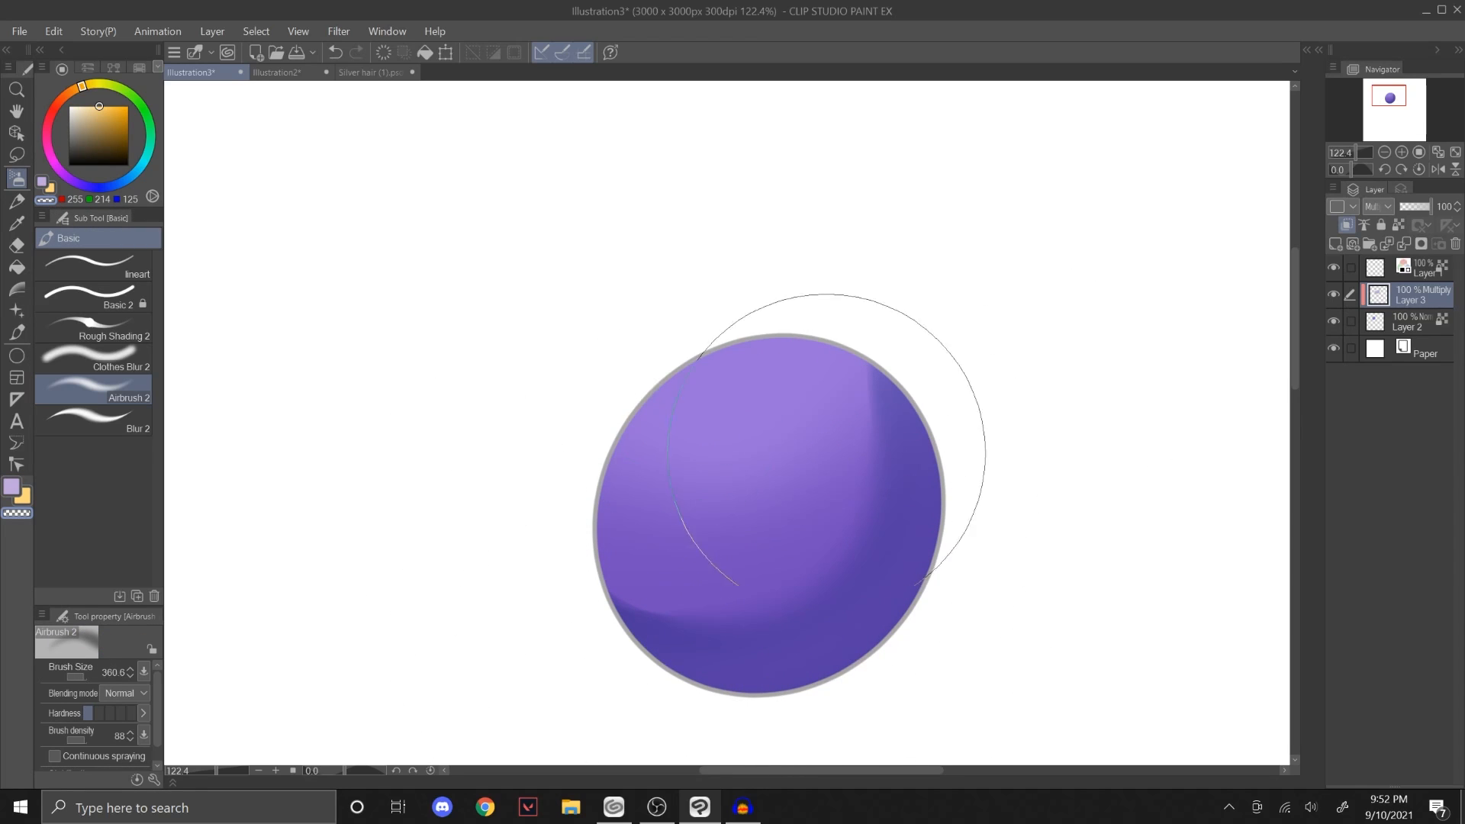
left_click_drag(658, 516, 866, 363)
scroll(1075, 394, "down", 3)
left_click_drag(1004, 459, 936, 435)
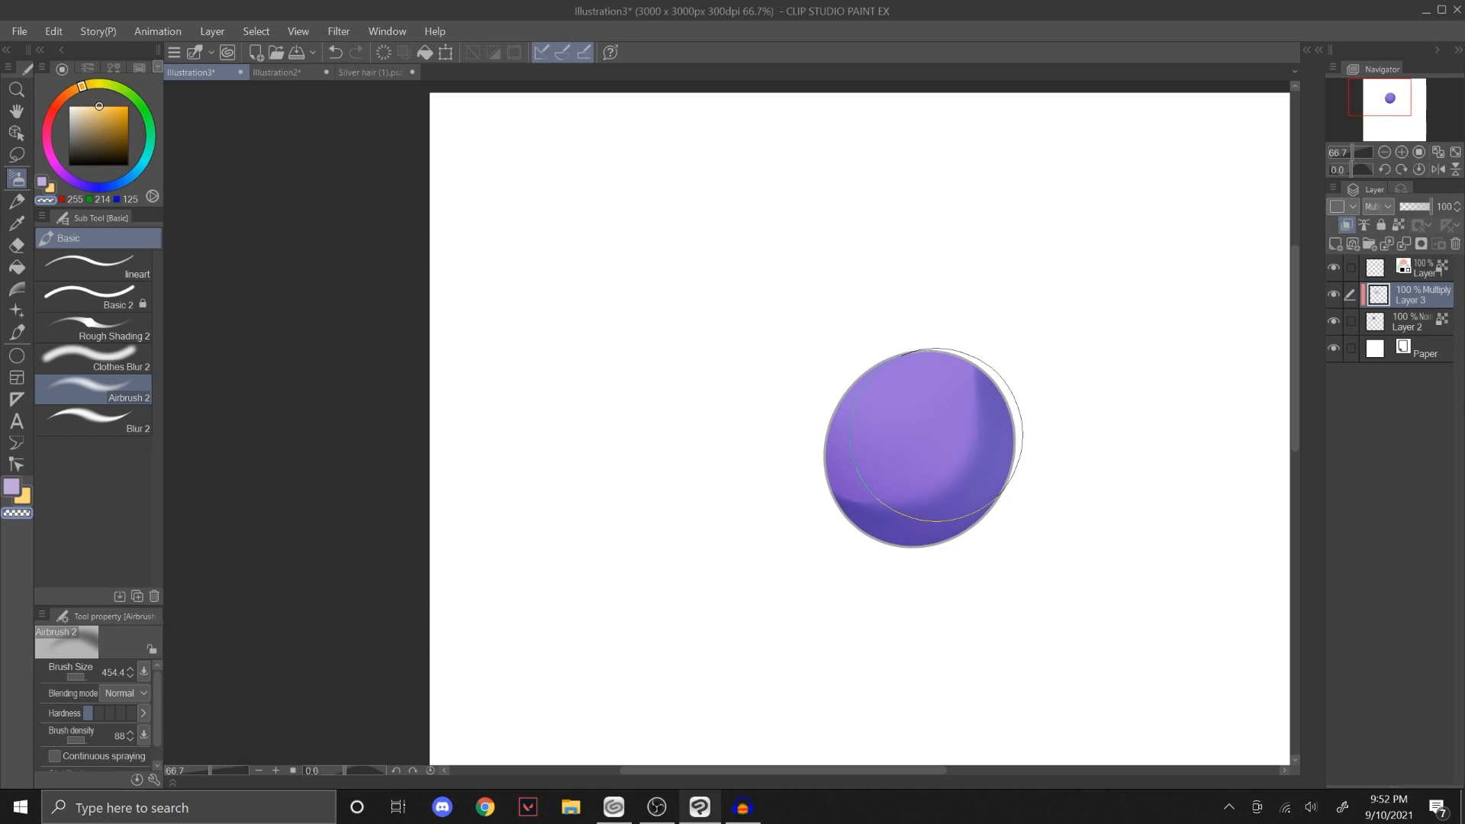
left_click(1334, 293)
left_click(1334, 293)
left_click(1334, 294)
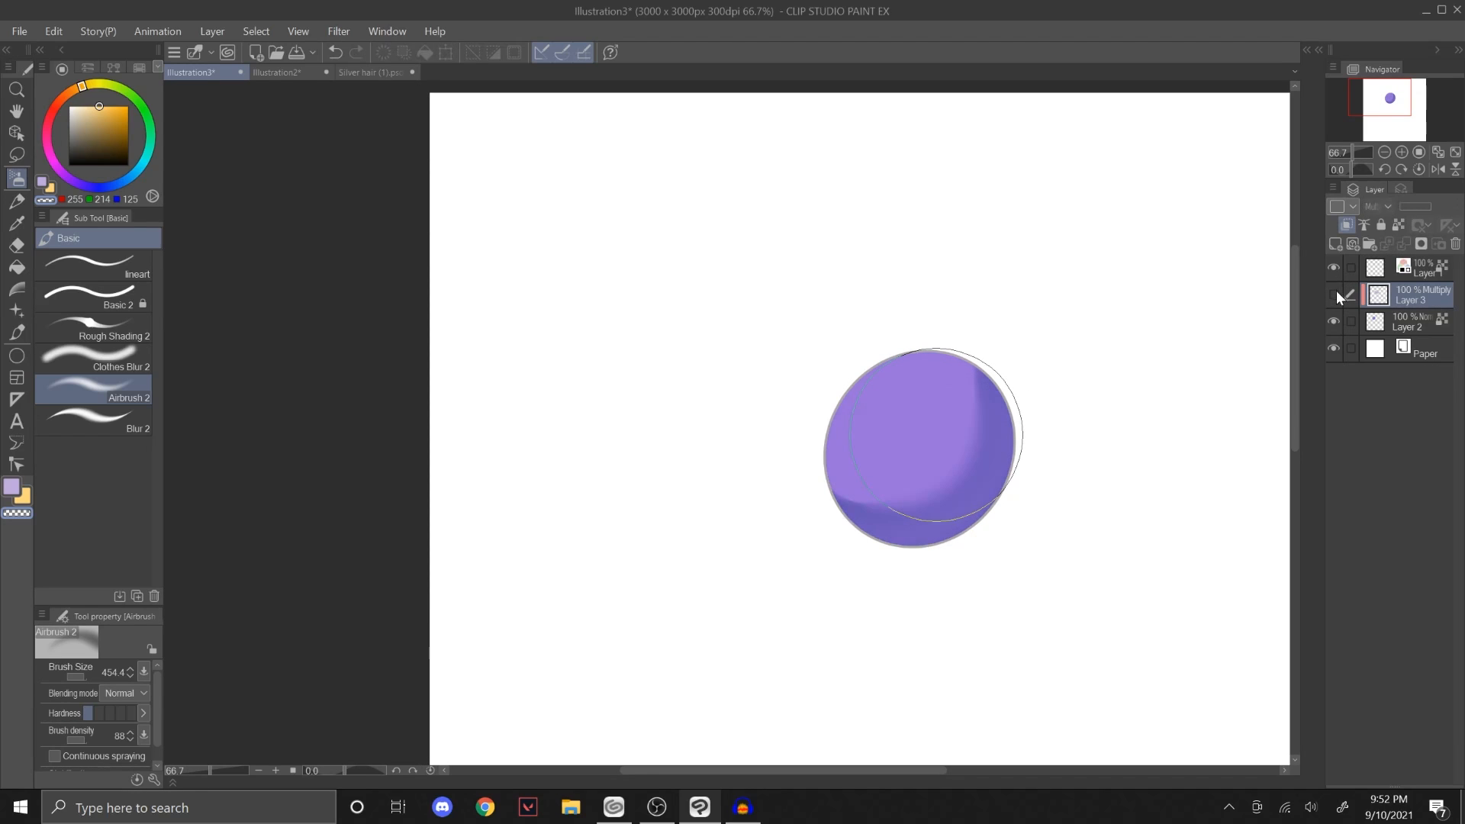
left_click(1334, 294)
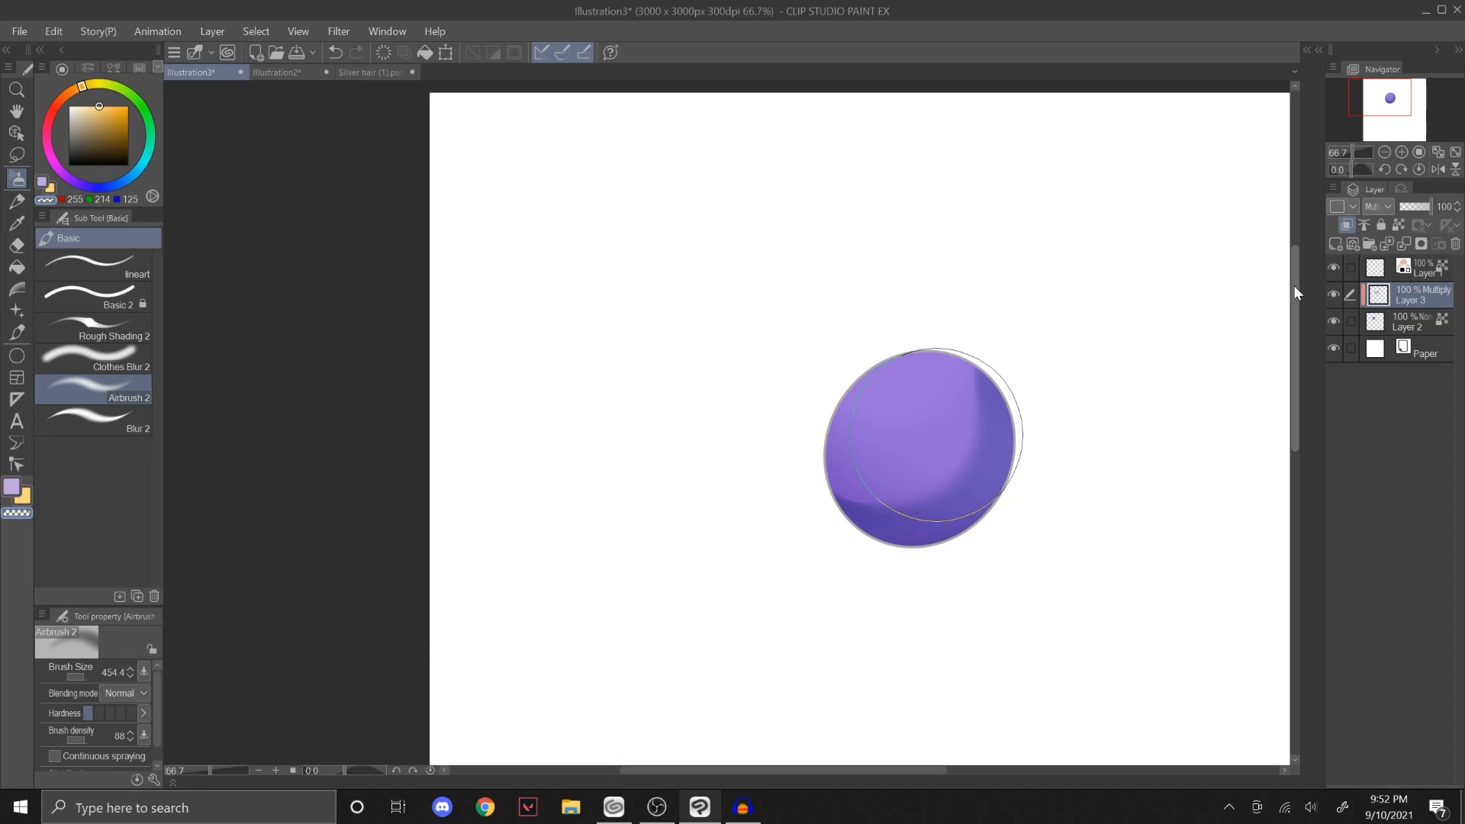
Step: Switch to Illustration2, add a new layer clipped to the character's colour layer and set its blending mode to Multiply
left_click(266, 75)
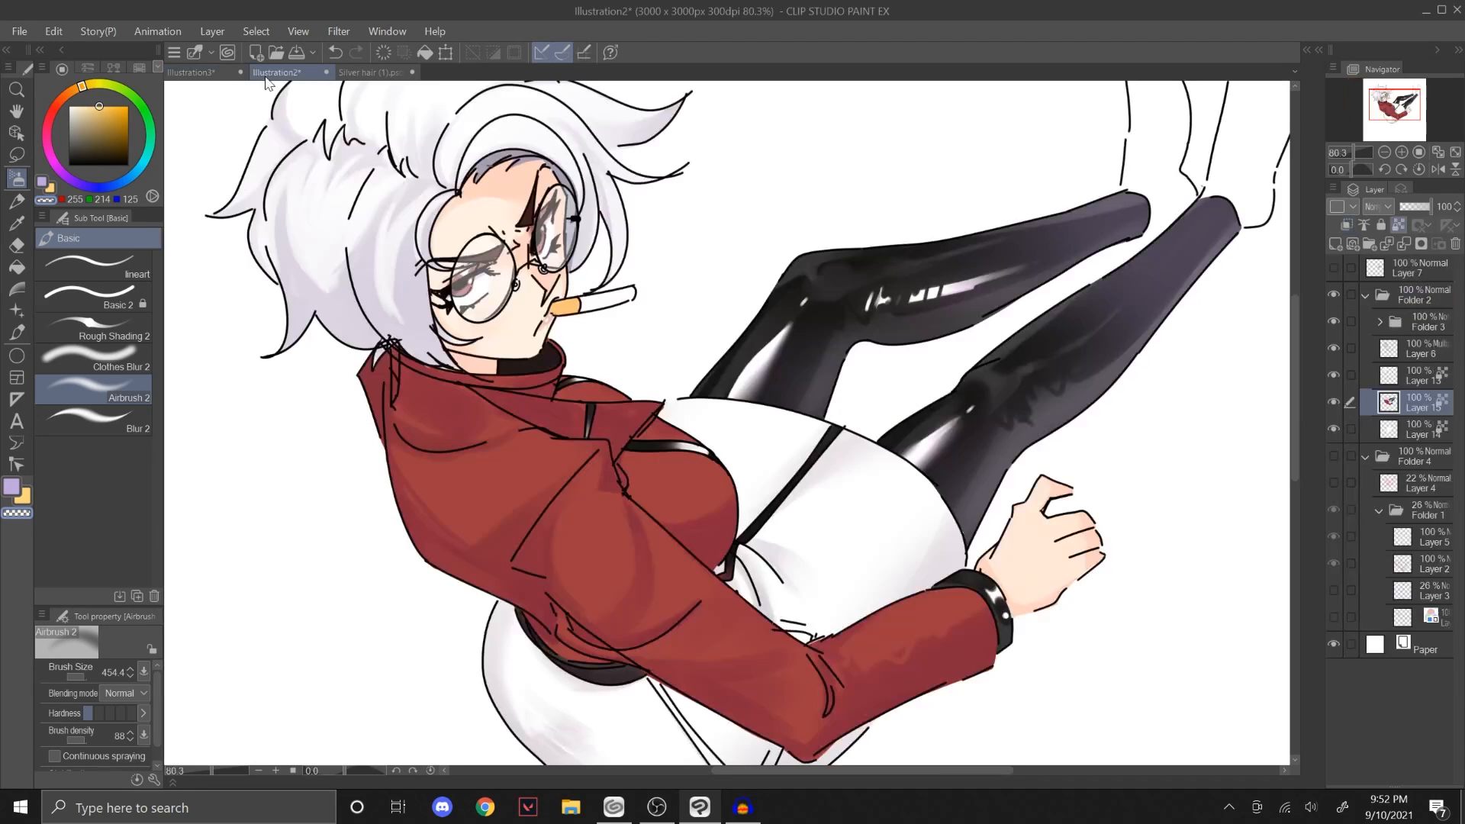
left_click_drag(1393, 102, 1391, 100)
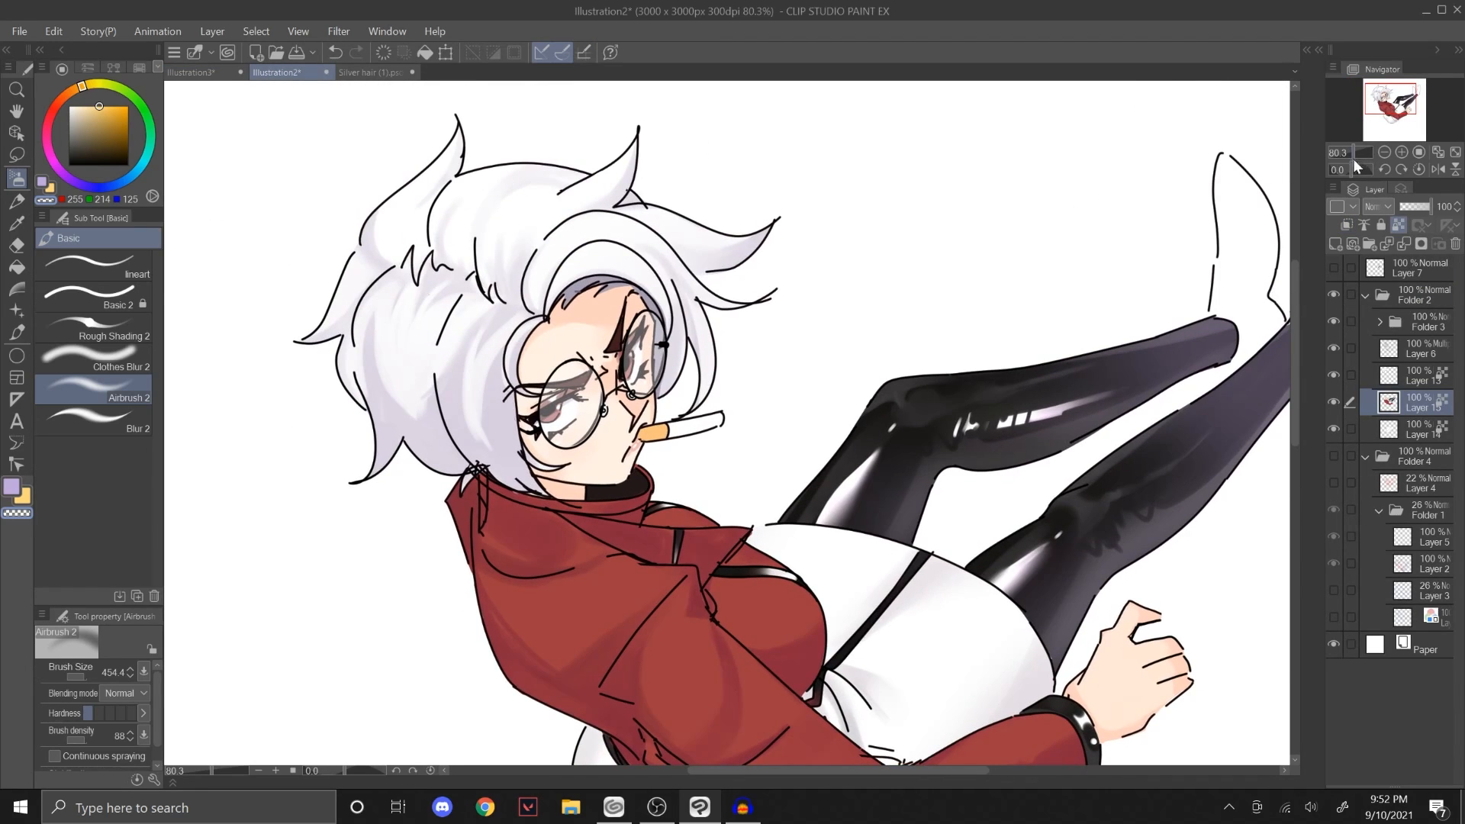
left_click_drag(1353, 157, 1365, 157)
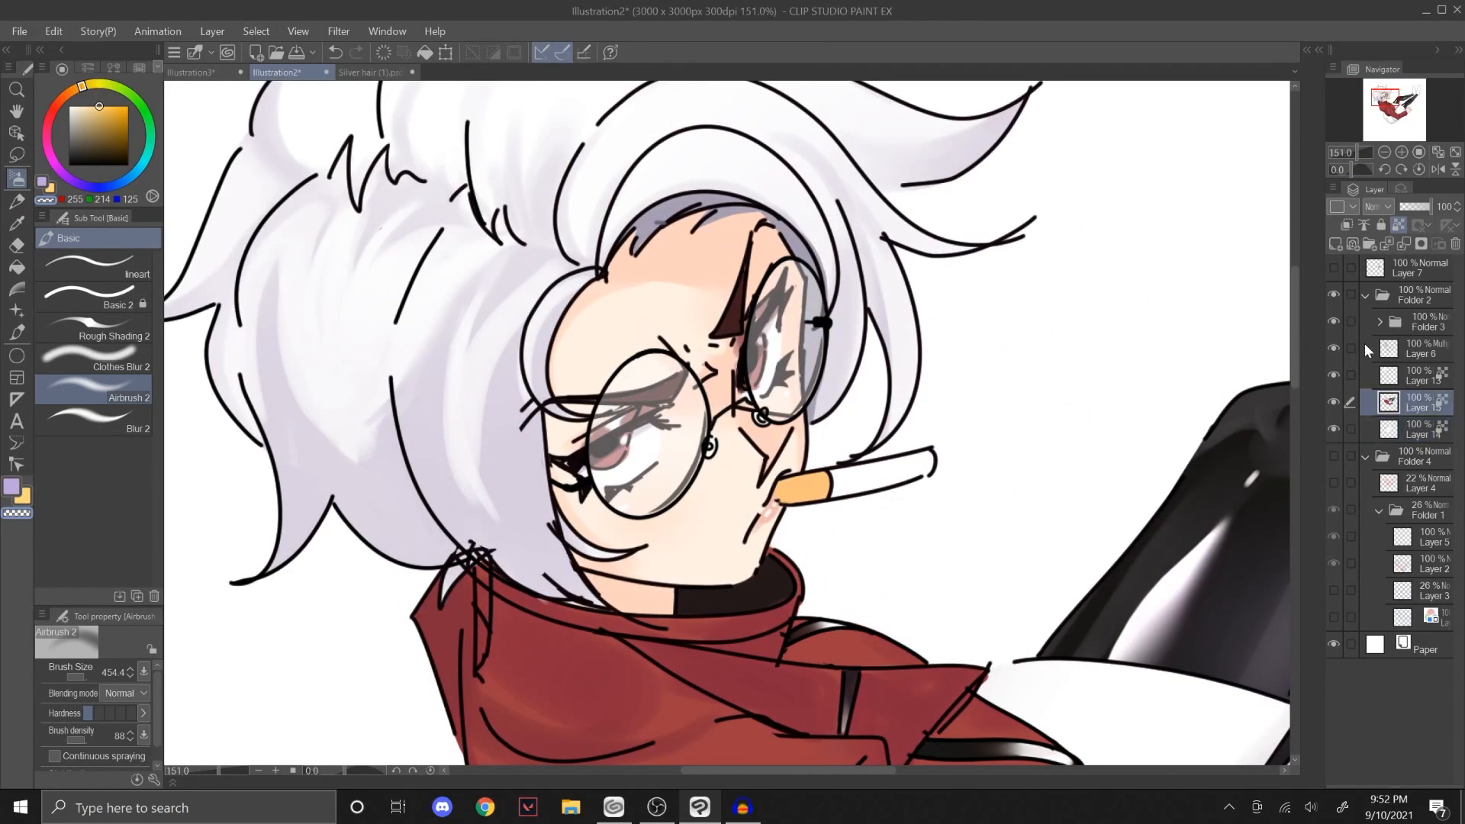
left_click(1334, 244)
left_click(1377, 206)
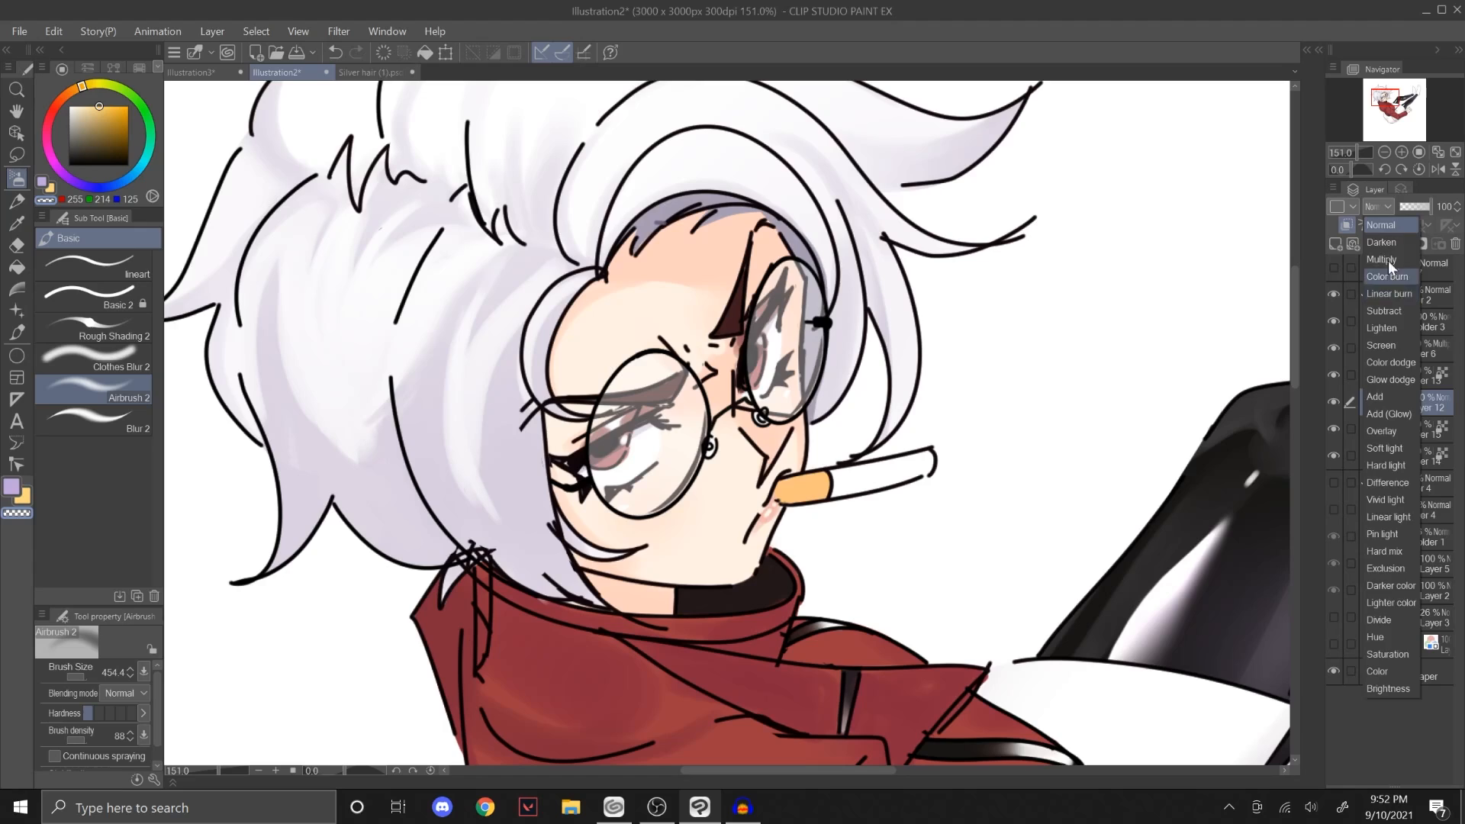
left_click(1388, 260)
Step: Select the character's face with the Lasso, following the jawline closely along the lower edge
left_click(16, 156)
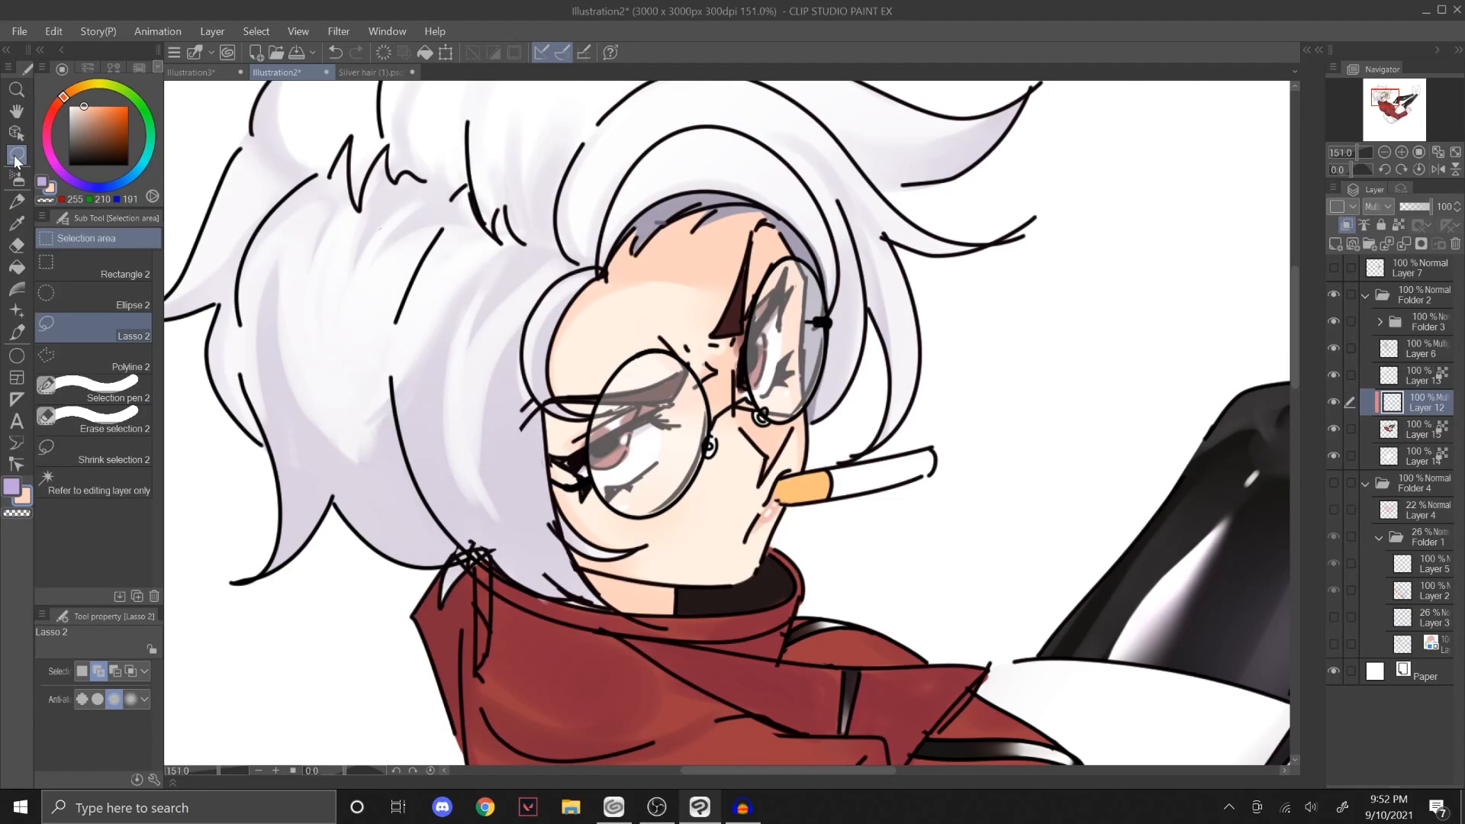
left_click_drag(568, 560, 633, 573)
mouse_move(734, 578)
left_mouse_down()
mouse_move(877, 368)
mouse_move(461, 548)
left_mouse_up()
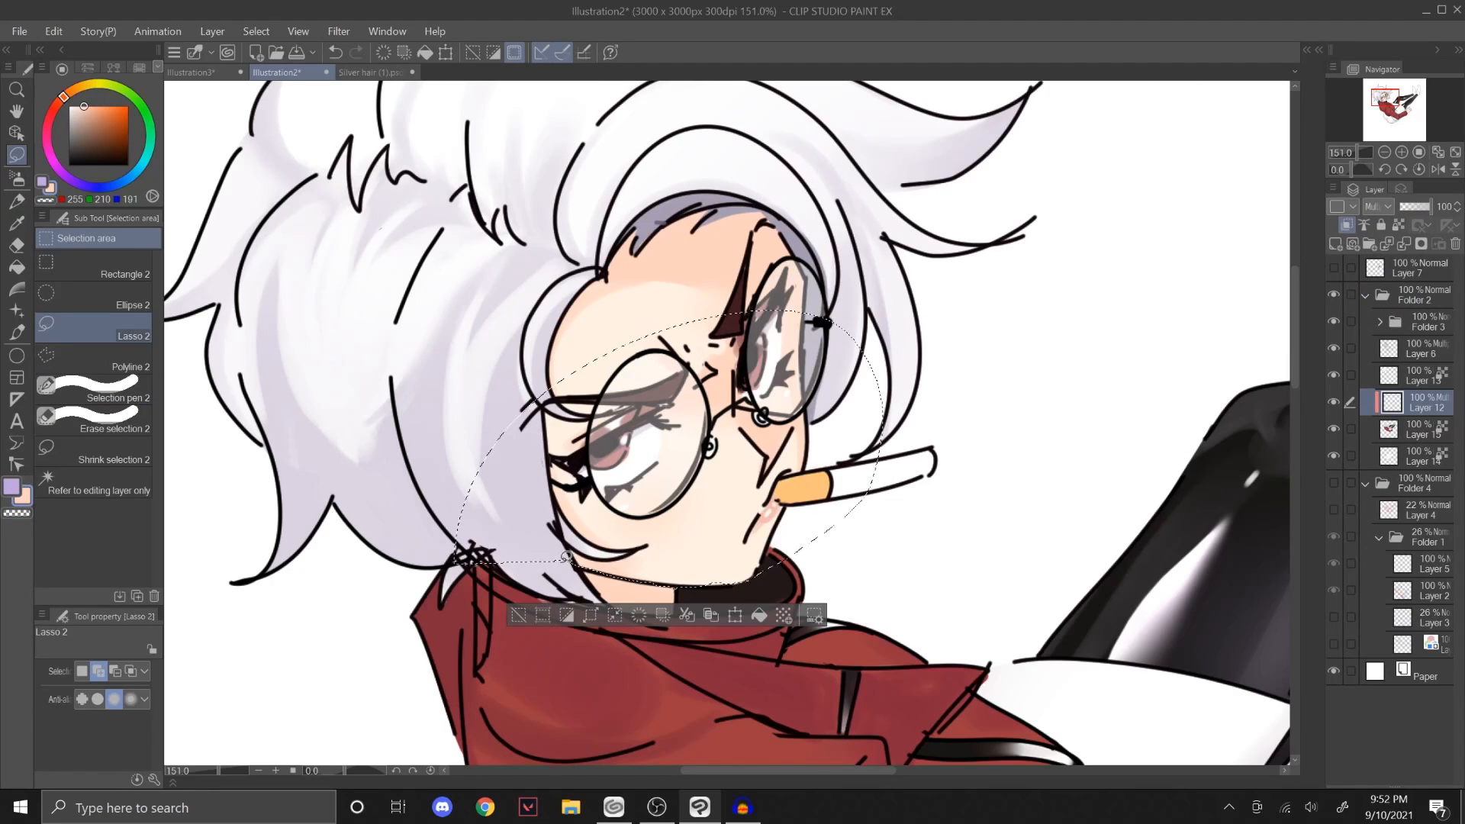
Step: Airbrush soft peach shading along the lower face inside the selection with Airbrush 2 at size 259.7, redoing the first stroke
key("b")
key("bracketleft")
key("bracketleft")
key("bracketleft")
mouse_move(583, 583)
left_mouse_down()
mouse_move(741, 561)
mouse_move(892, 434)
left_mouse_up()
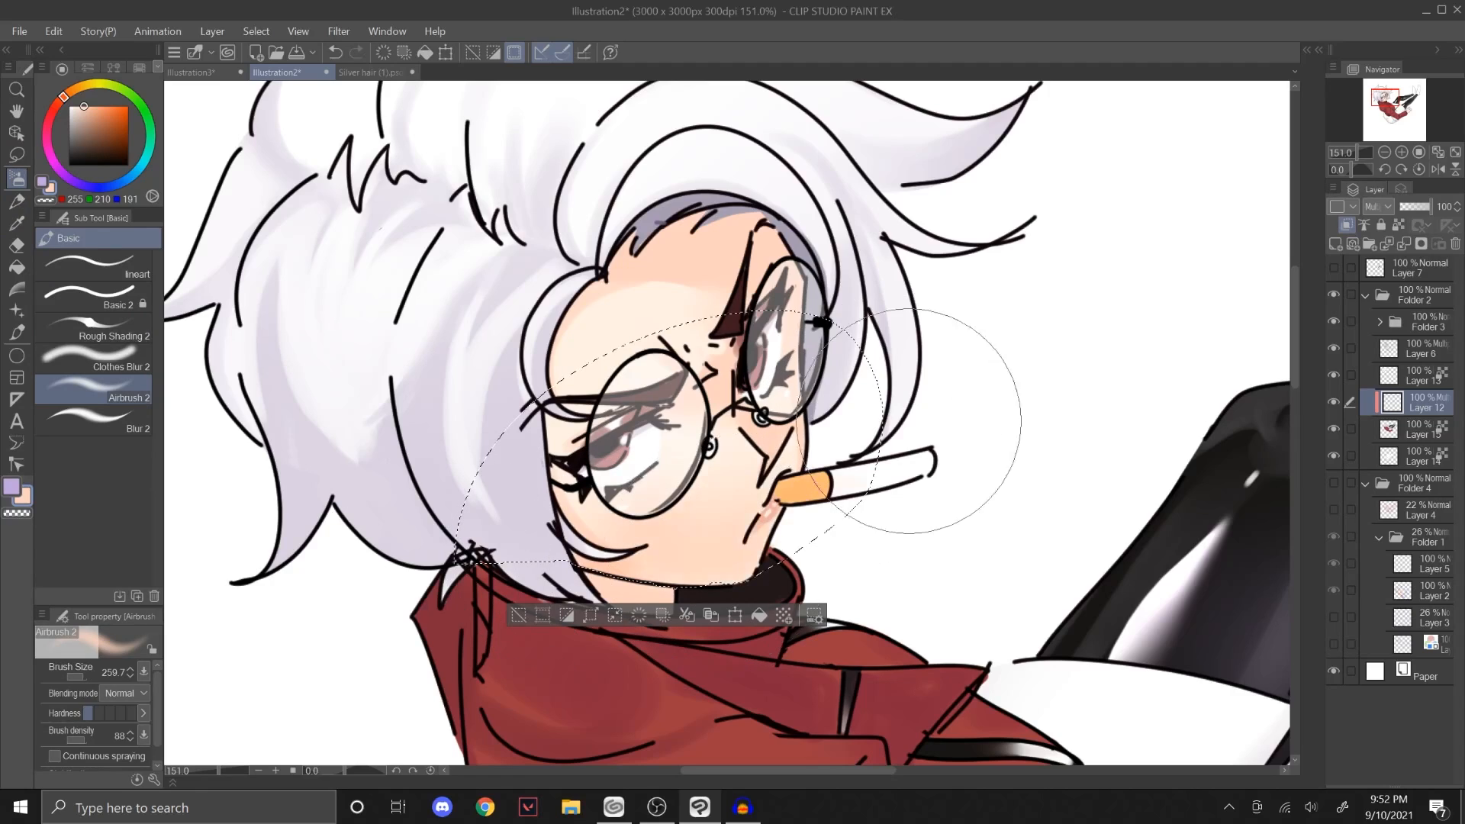
key("ctrl+z")
left_click_drag(572, 568, 900, 427)
Step: Lower the Multiply layer's opacity to 80% and clear the face selection
left_click_drag(1407, 207, 1423, 208)
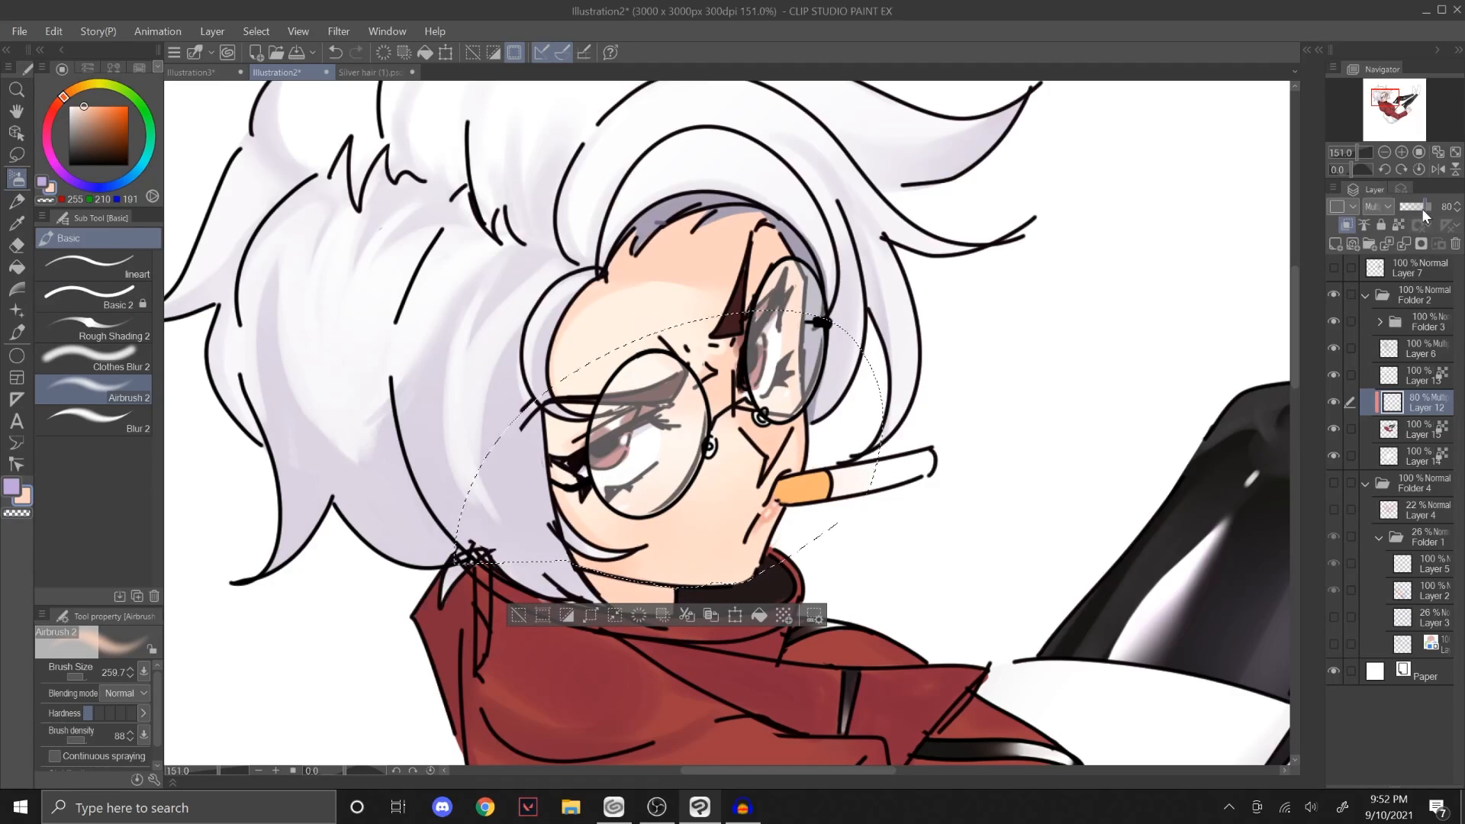
key("ctrl+d")
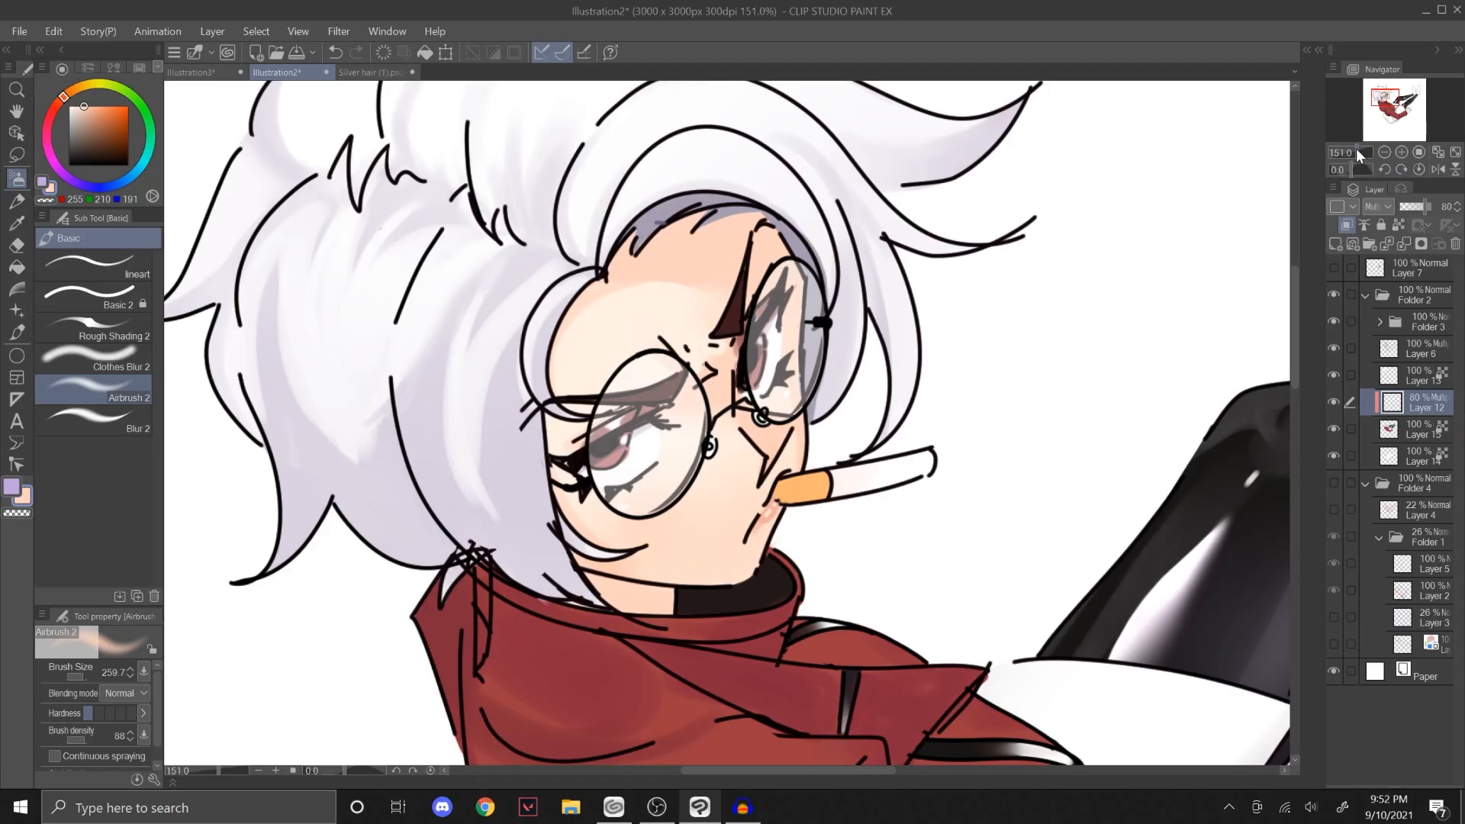
left_click_drag(1357, 148, 1362, 149)
Step: Switch to Illustration3 and delete the Multiply layer above the circle's colour layer
left_click(191, 72)
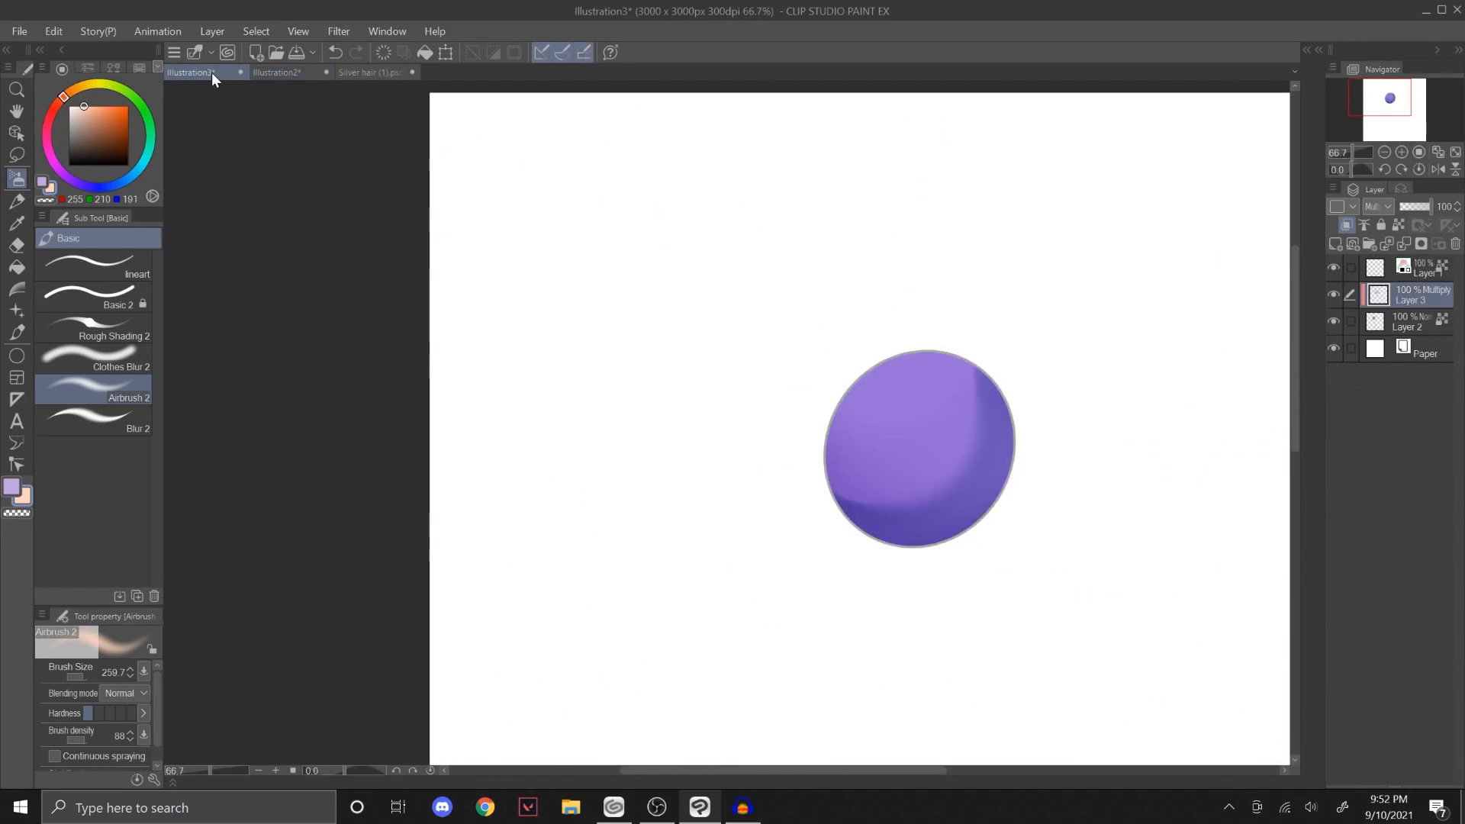
left_click(1454, 244)
key("Return")
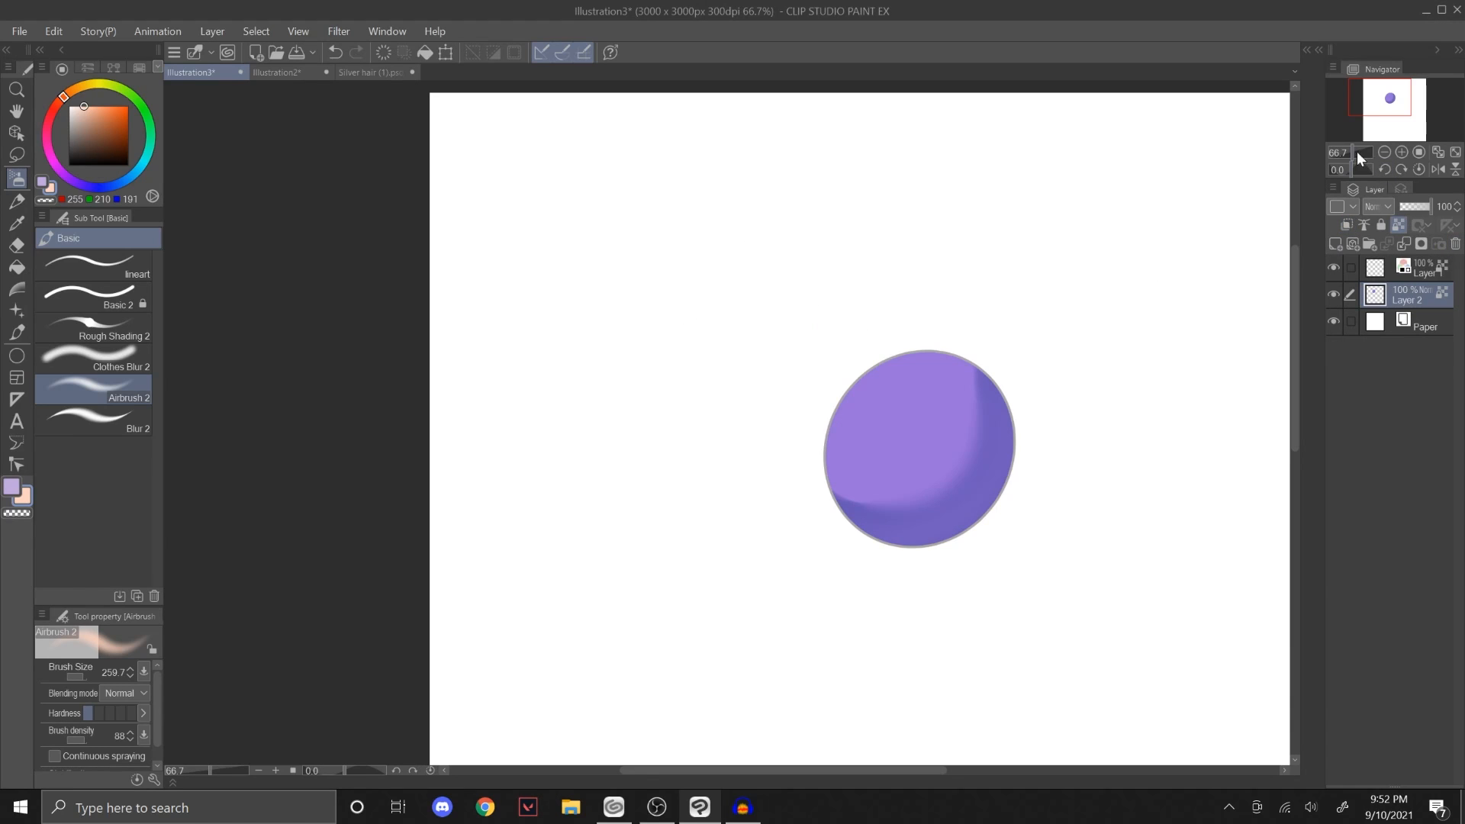
left_click_drag(1356, 151, 1361, 151)
Step: Sample the circle's shadow colour, RGB 112, 92, 188, and try large Airbrush 2 strokes across the circle, undoing unwanted ones
left_click(1031, 589, "alt")
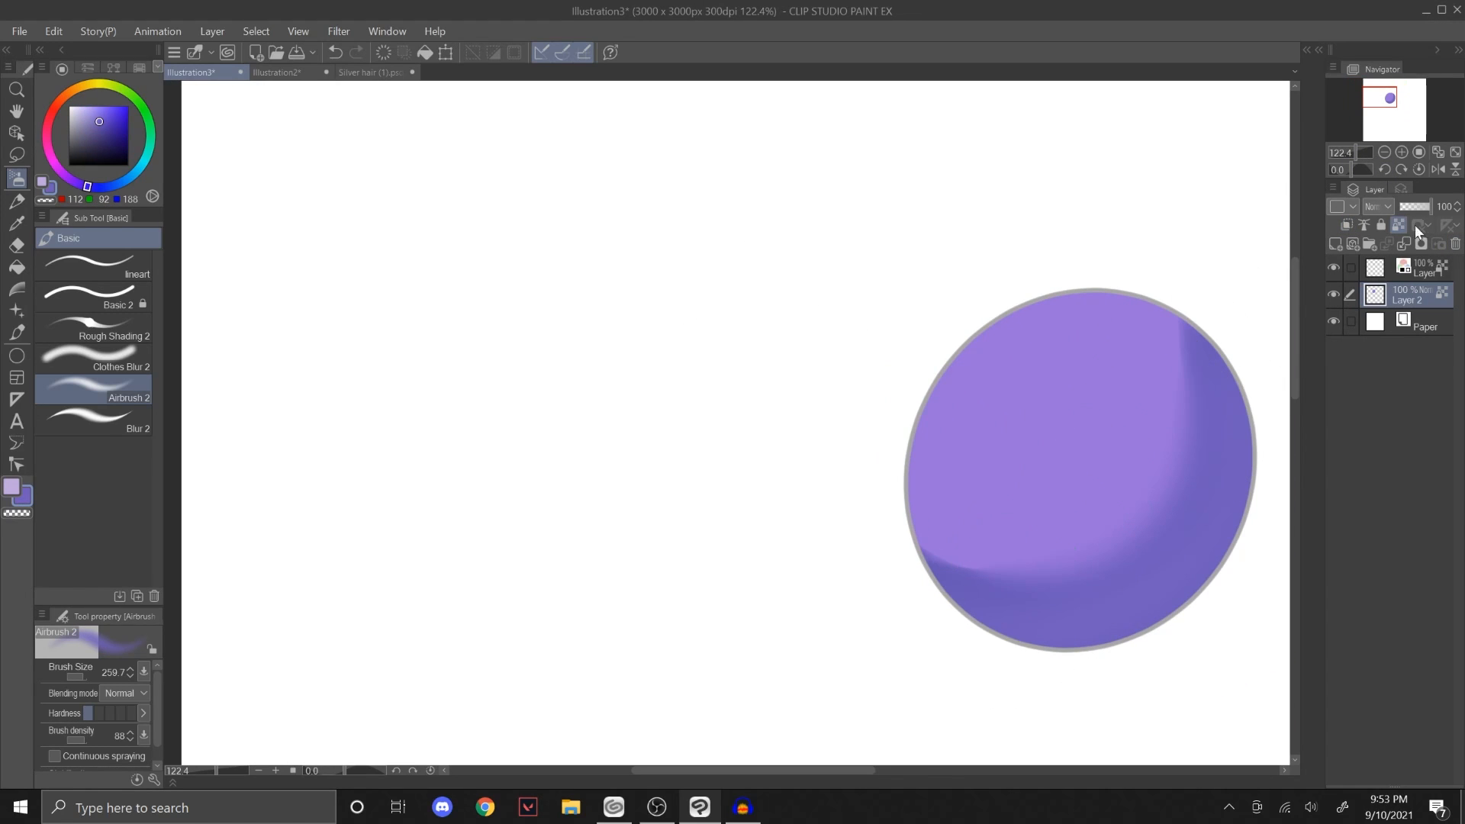
left_click_drag(909, 513, 1112, 555, "ctrl+alt")
left_click_drag(884, 526, 1297, 399)
key("ctrl+z")
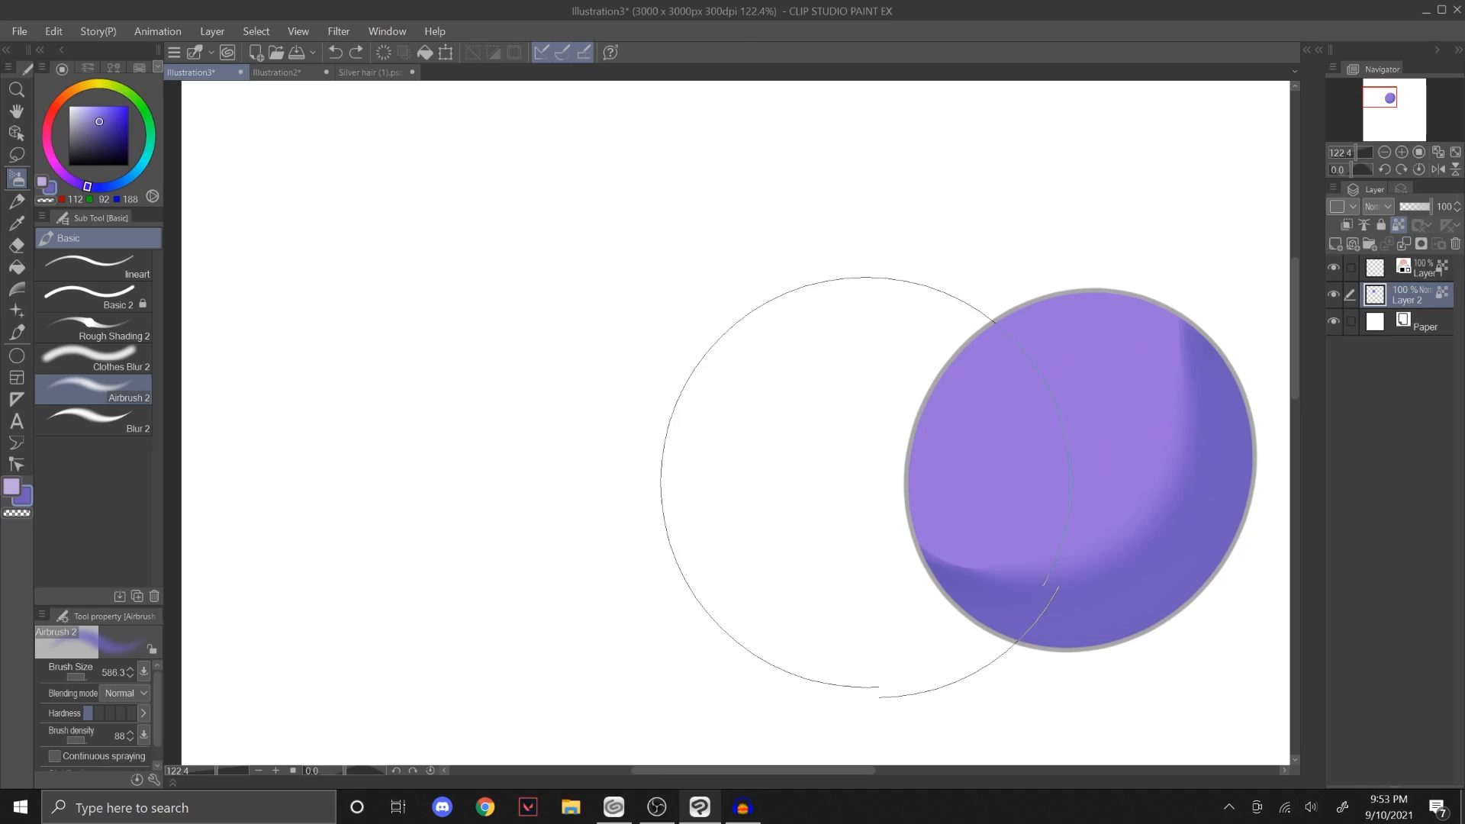
left_click_drag(868, 485, 1211, 344)
left_click_drag(1386, 96, 1392, 97)
key("ctrl+z")
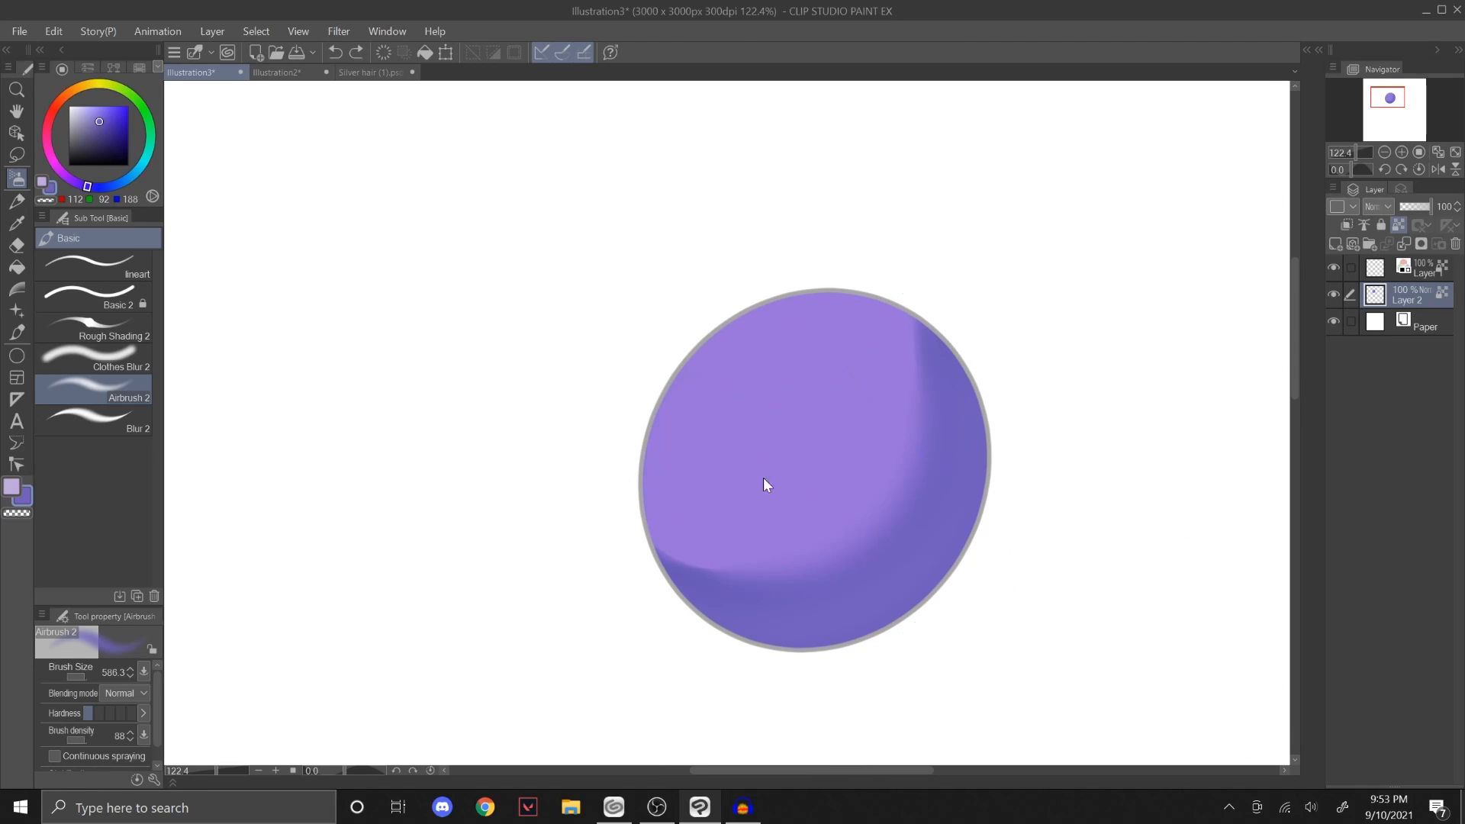
left_click_drag(1362, 152, 1354, 152)
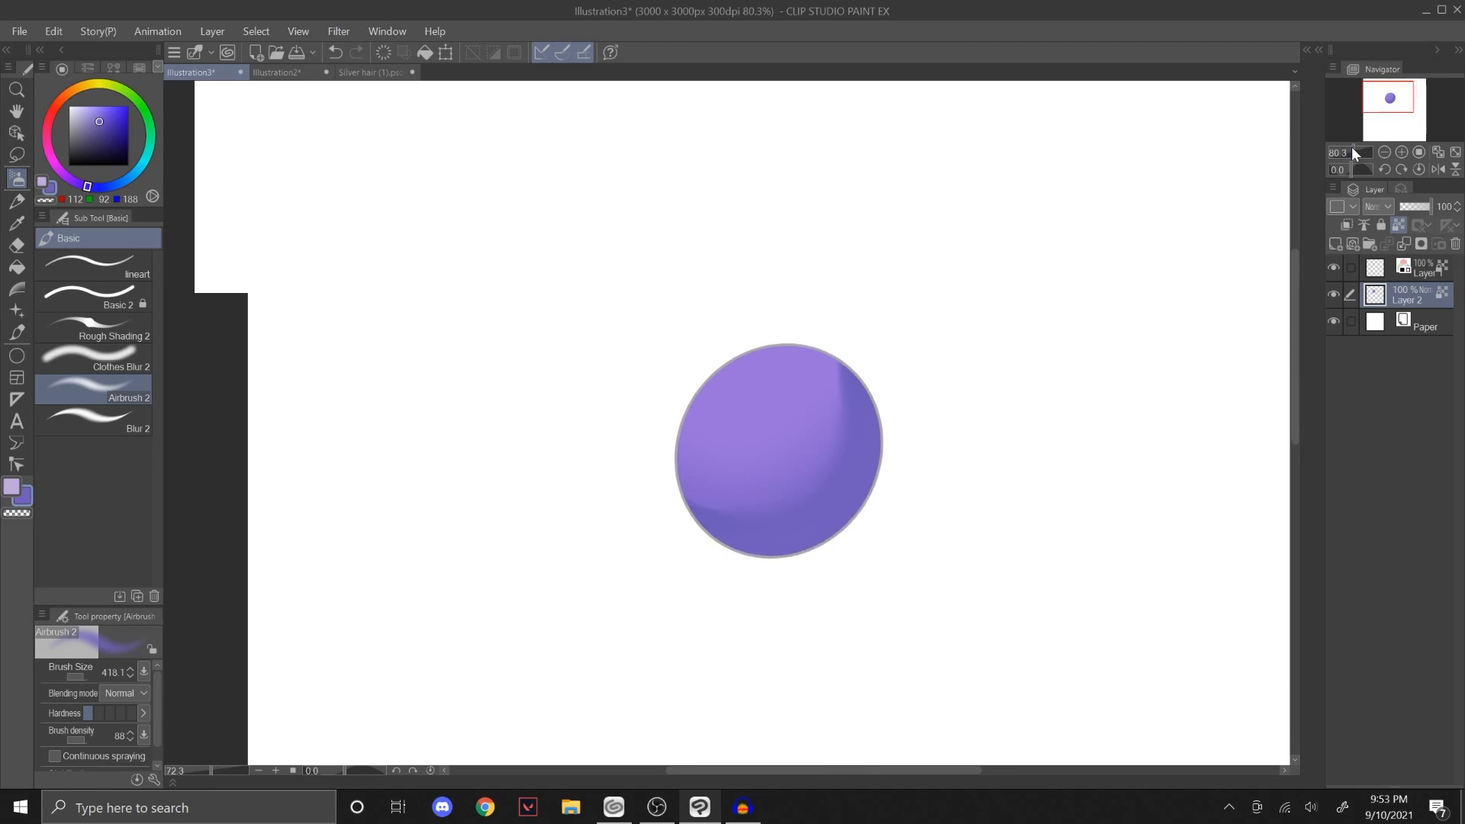
Step: Switch to Illustration2, sample dark purple RGB 78, 69, 87 from the leggings, and try airbrushing them on the Multiply layer
left_click(284, 71)
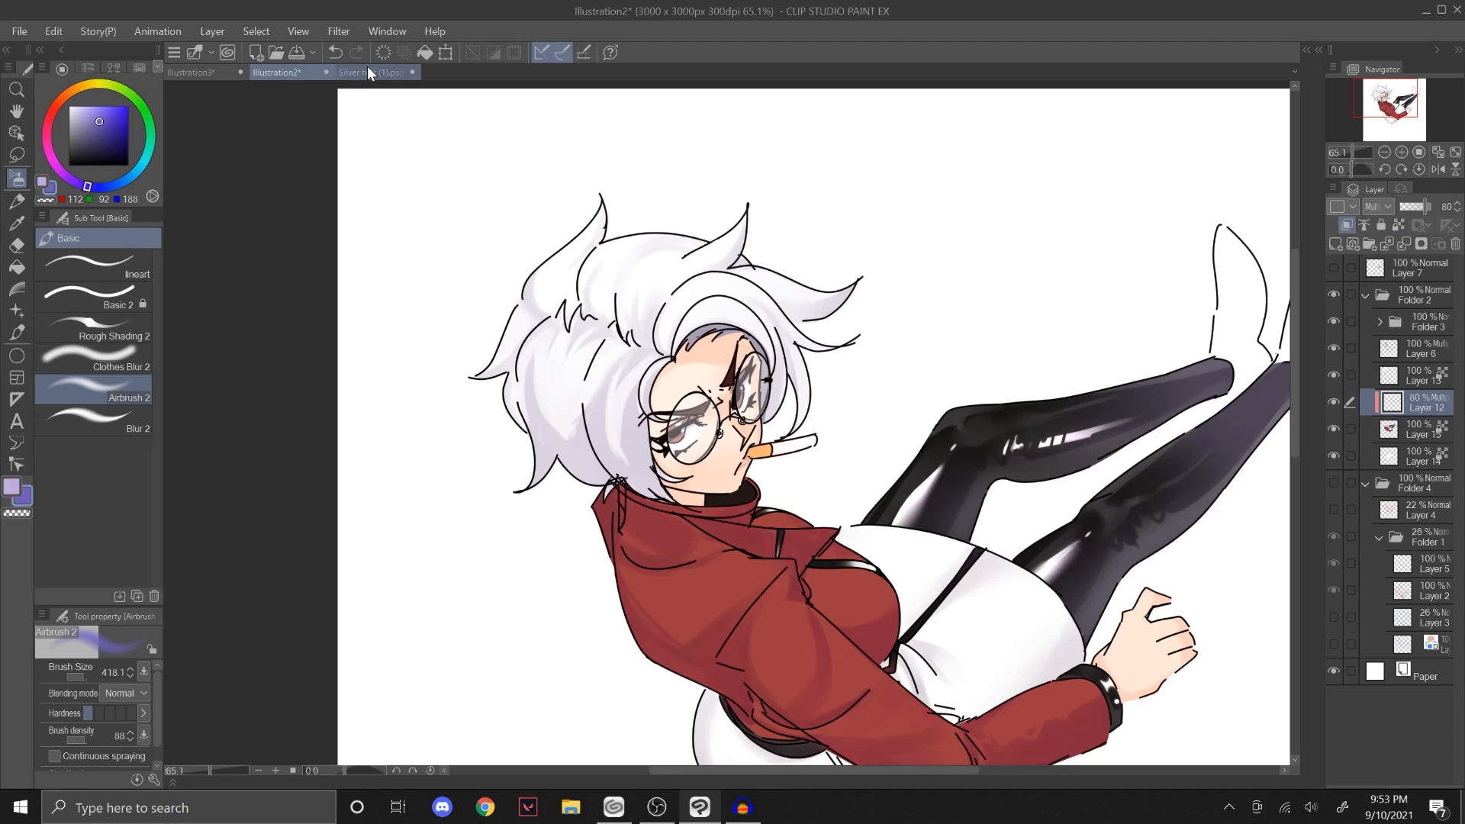
mouse_move(1388, 127)
left_mouse_down()
mouse_move(1408, 127)
mouse_move(1379, 128)
mouse_move(1357, 152)
mouse_move(1410, 98)
left_mouse_up()
left_click(1354, 152)
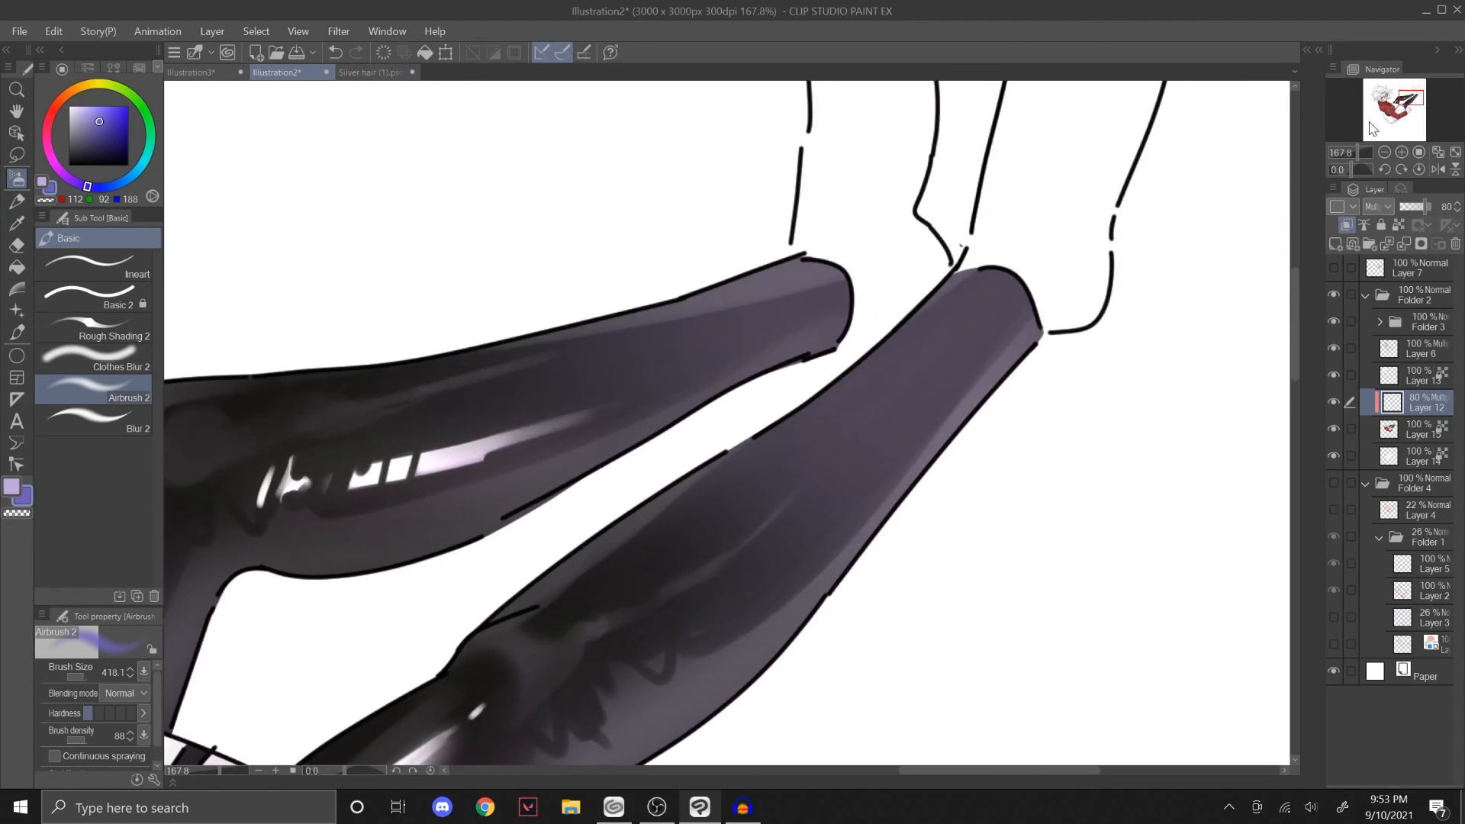
left_click(962, 304, "alt")
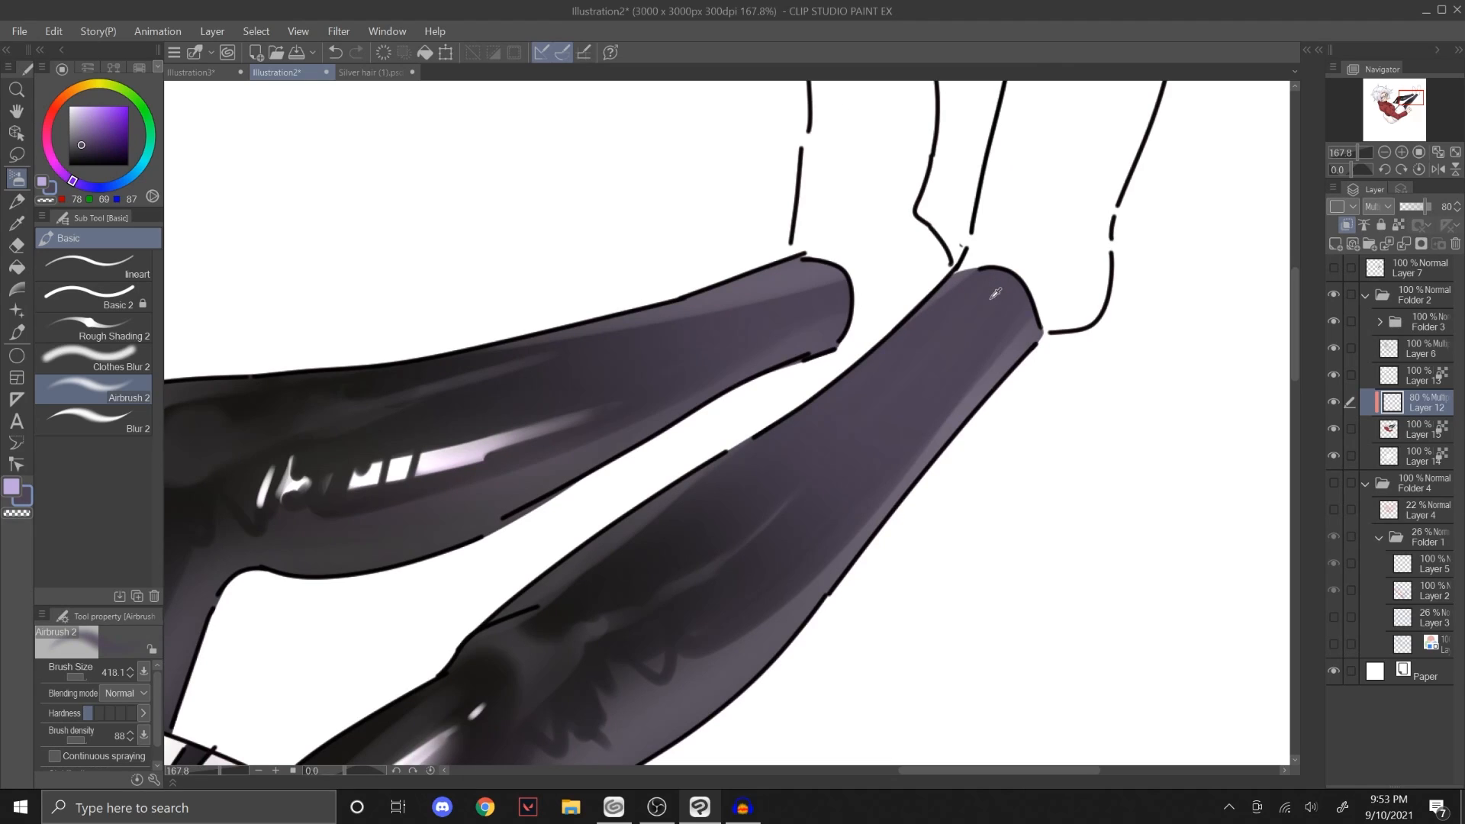
left_click_drag(1354, 152, 1333, 159)
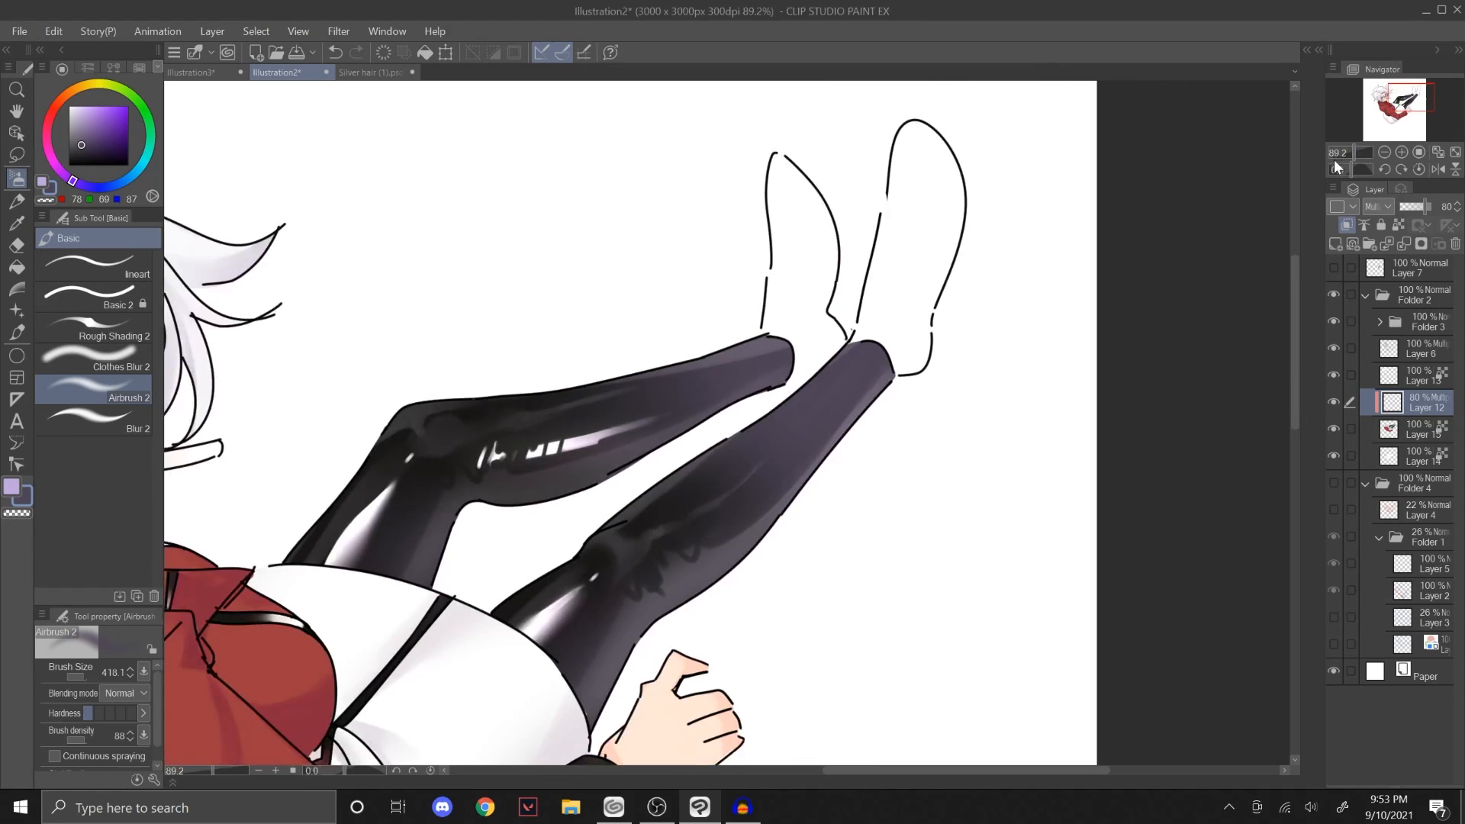
mouse_move(709, 391)
left_mouse_down("ctrl+alt")
mouse_move(839, 389)
mouse_move(978, 565)
left_mouse_up("ctrl+alt")
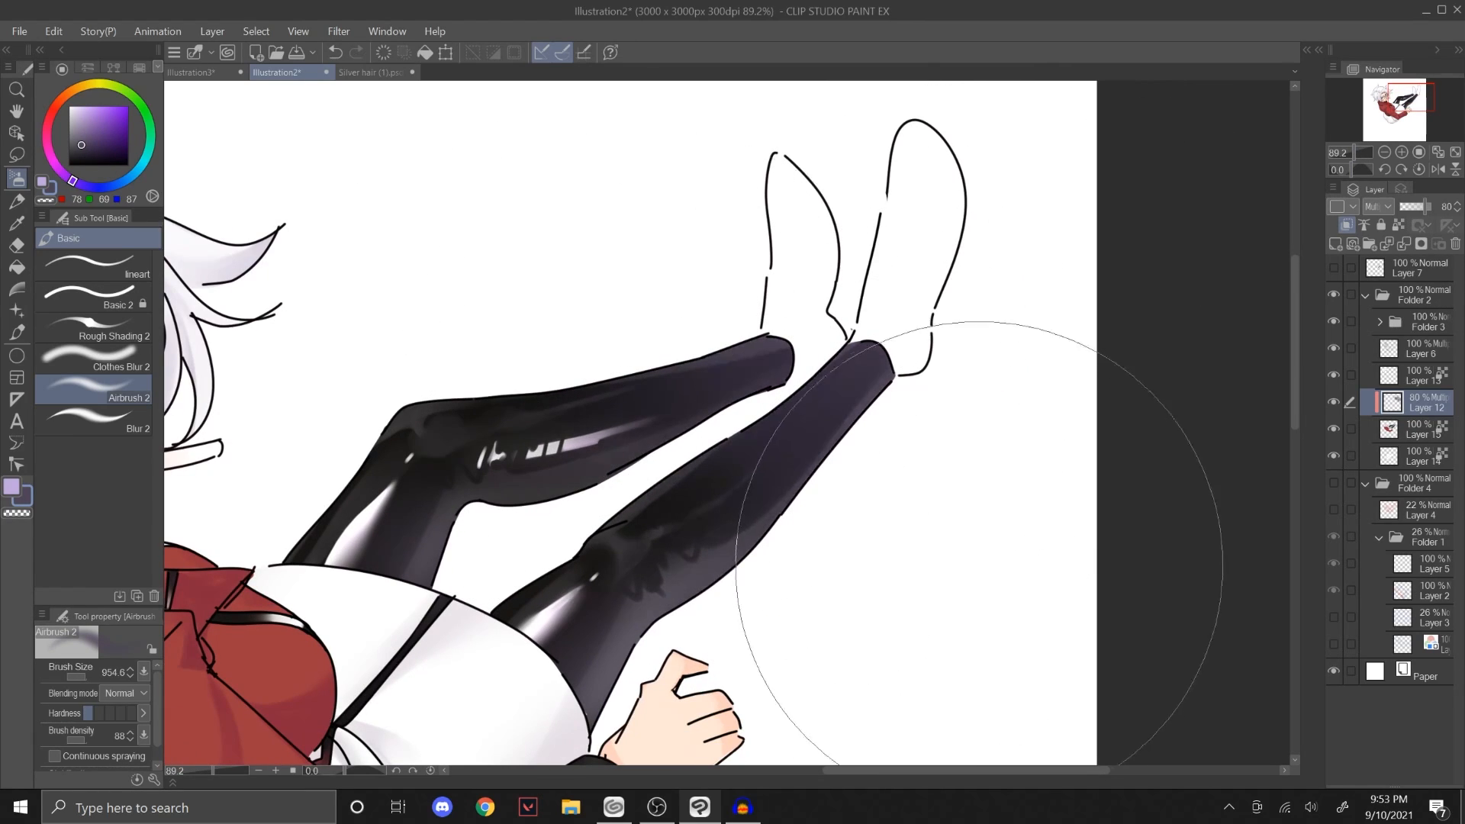
key("ctrl+z")
Step: Try airbrushing the leggings on the character's colour layer with a large Airbrush 2, undoing the strokes, and reduce the size to 161.4
left_click(1410, 423)
mouse_move(690, 363)
left_mouse_down("ctrl+alt")
mouse_move(558, 362)
mouse_move(645, 362)
left_mouse_up("ctrl+alt")
left_click_drag(552, 367, 893, 562)
key("ctrl+z")
mouse_move(608, 369)
left_mouse_down()
mouse_move(775, 430)
mouse_move(972, 540)
left_mouse_up()
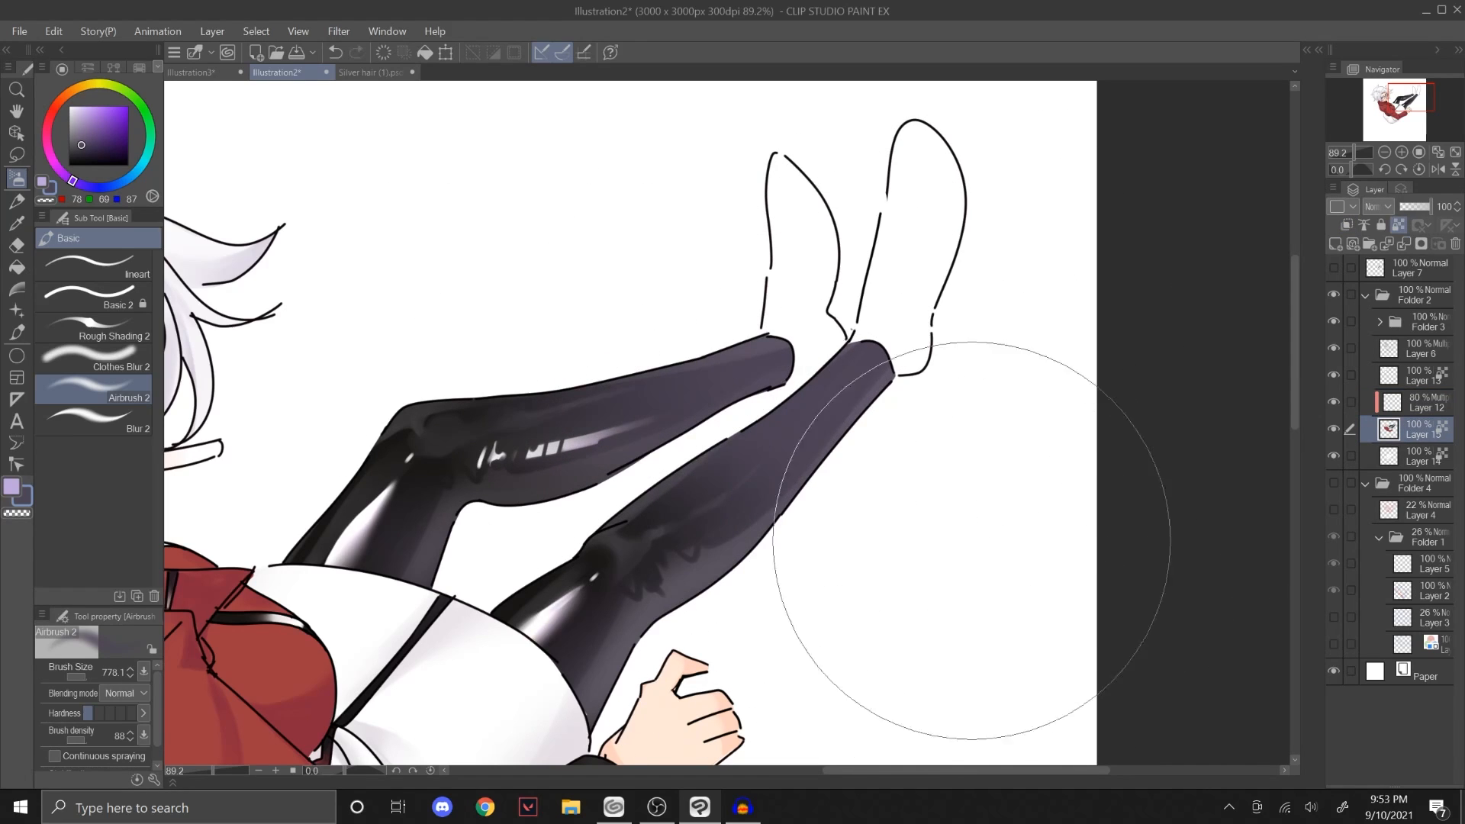
key("ctrl+z")
left_click_drag(980, 447, 823, 447, "ctrl+alt")
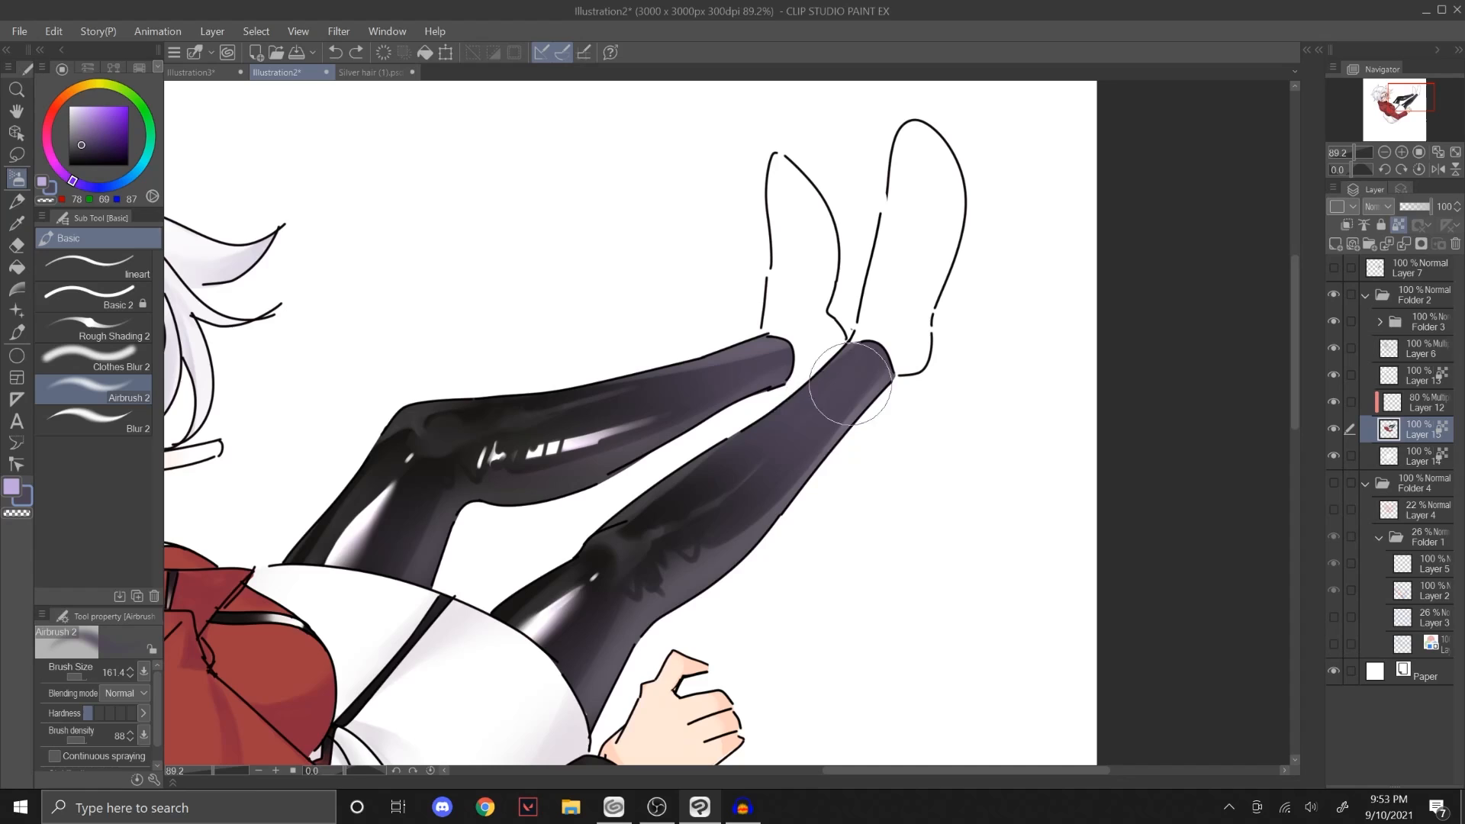
left_click_drag(1402, 109, 1386, 114)
Step: Switch to Illustration3, choose the Blur 2 brush, and cancel the deletion of the circle's colour layer
left_click(190, 71)
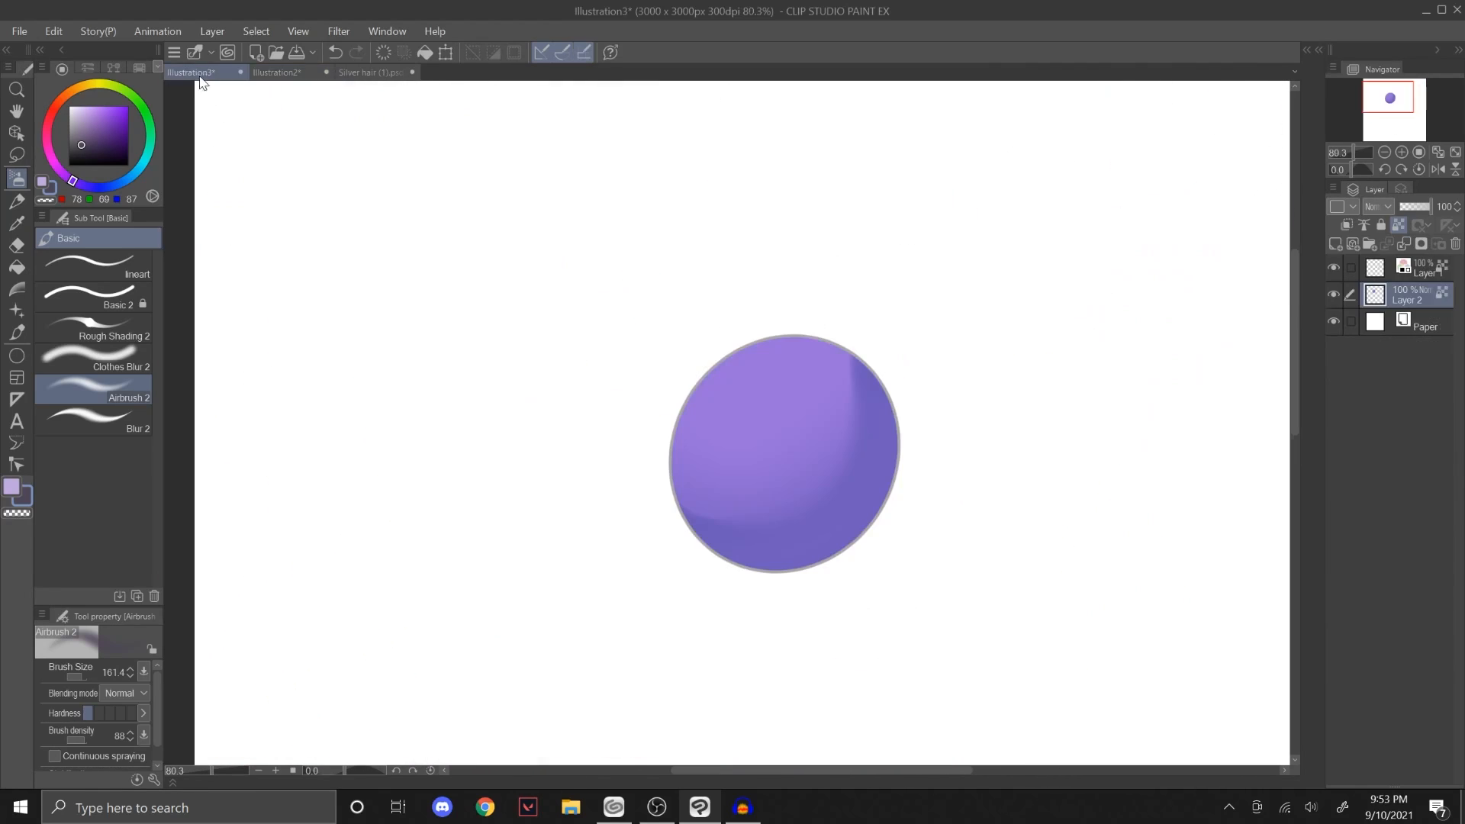
left_click(133, 416)
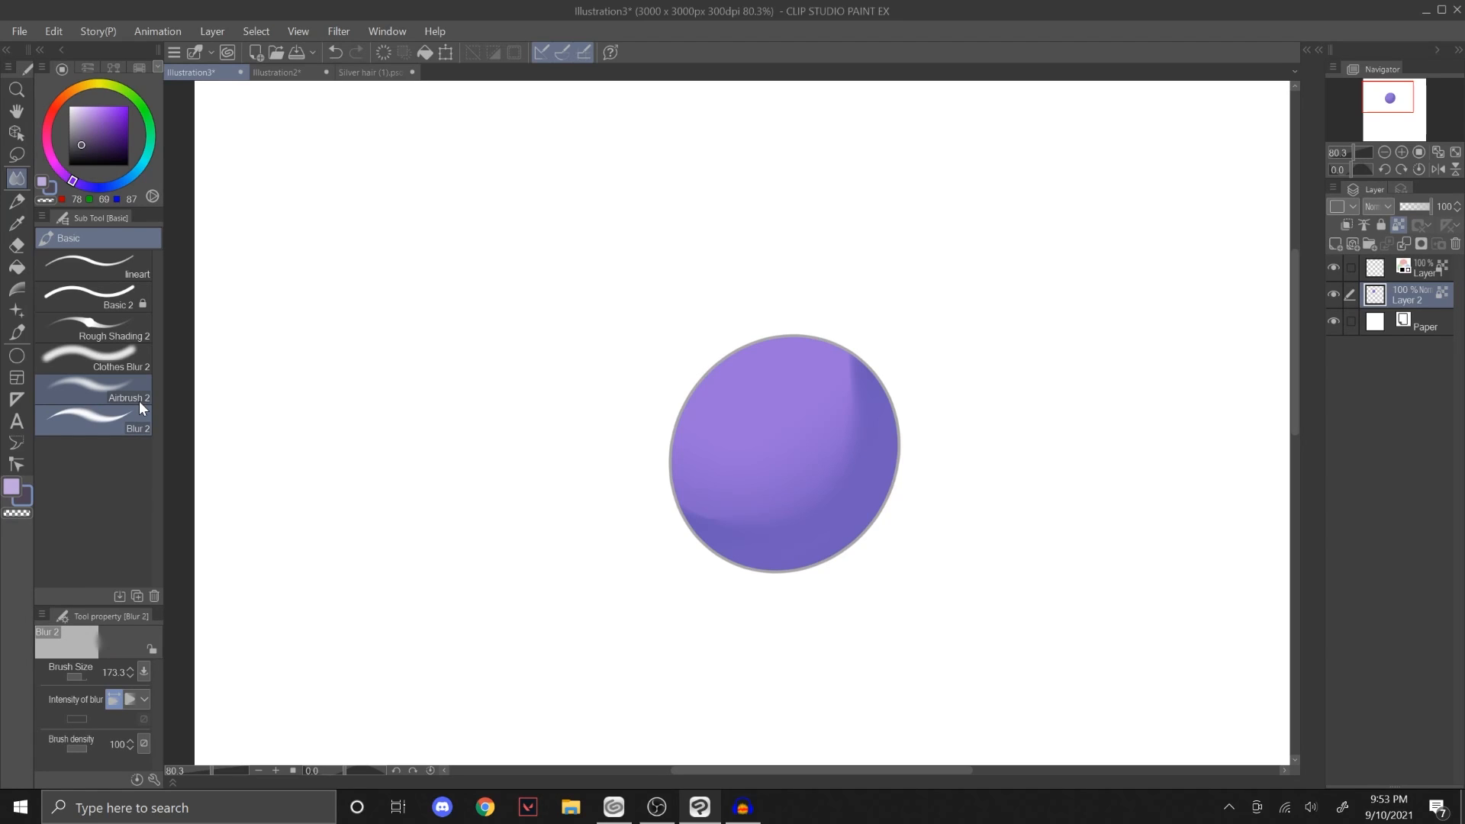
left_click(1454, 244)
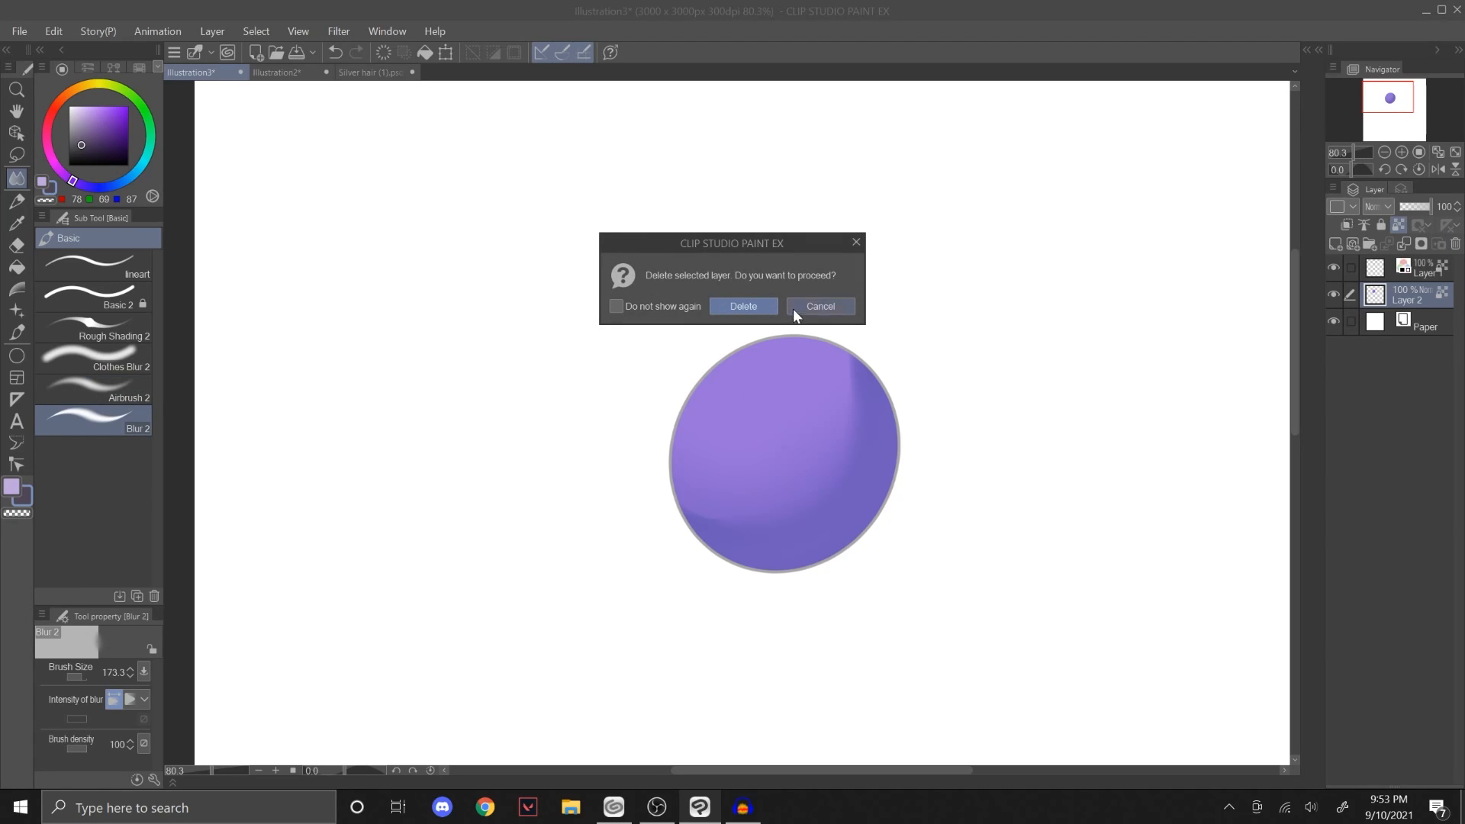
left_click(793, 308)
Step: Undo the circle's edits back past the Multiply layer and the blending, to the two-tone shading with a firm-edged shadow
left_click(1391, 100)
left_click_drag(1360, 154, 1357, 154)
key("ctrl+z")
key("ctrl+z")
key("ctrl+z")
key("ctrl+z")
key("ctrl+z")
key("ctrl+z")
key("ctrl+z")
key("ctrl+z")
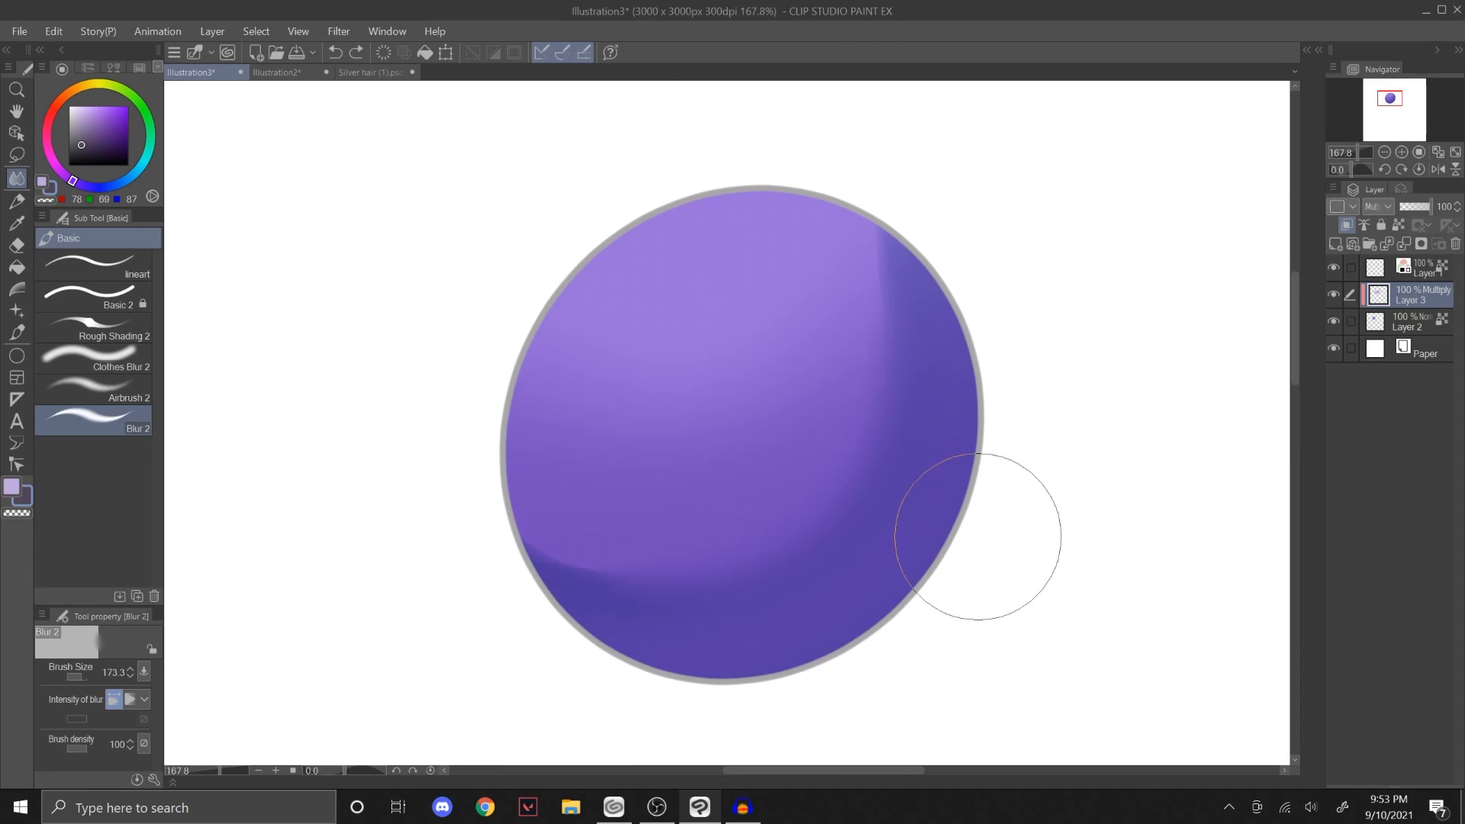
key("ctrl+z")
key("ctrl+z")
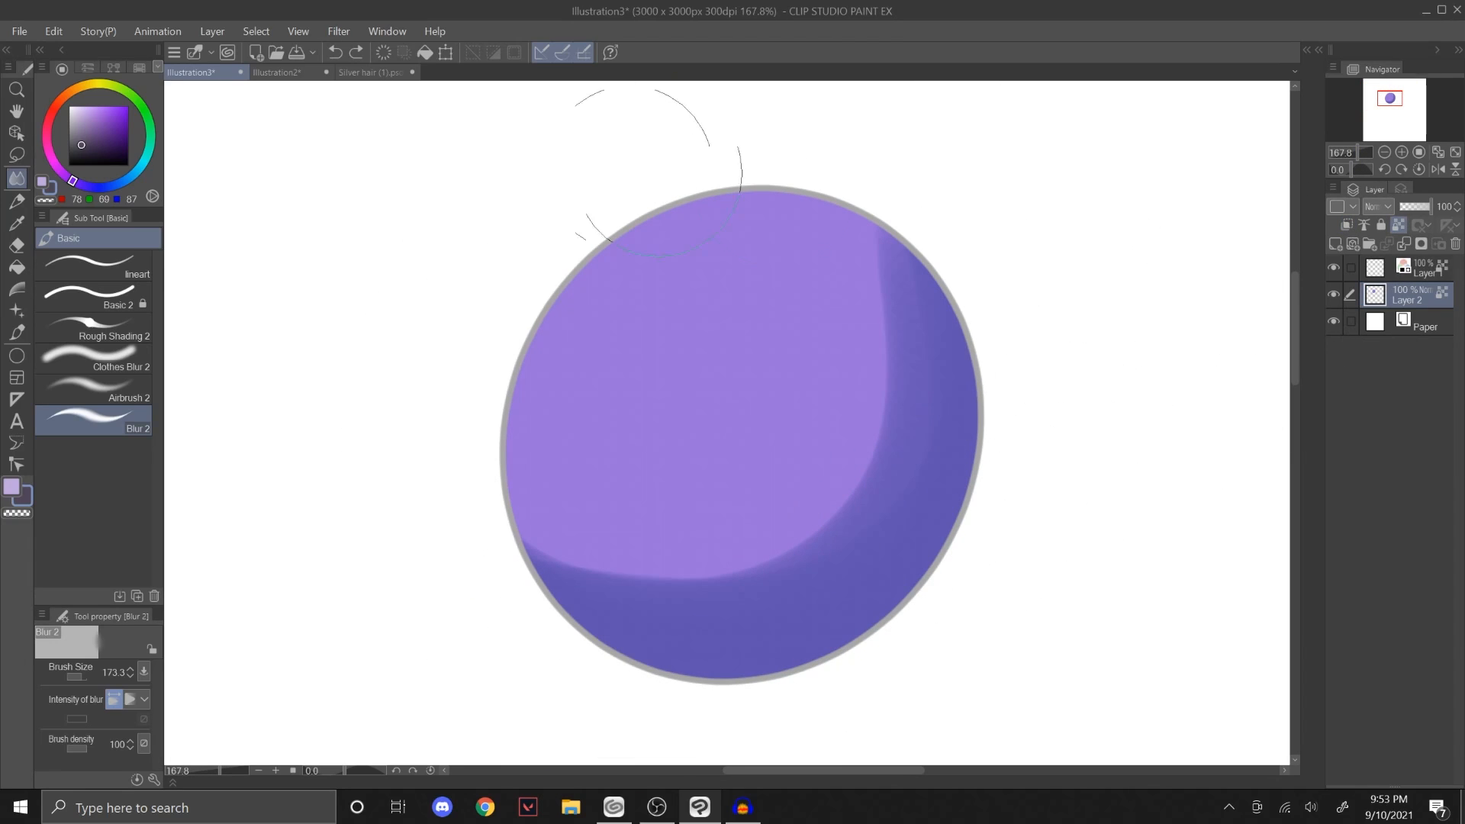
left_click(358, 52)
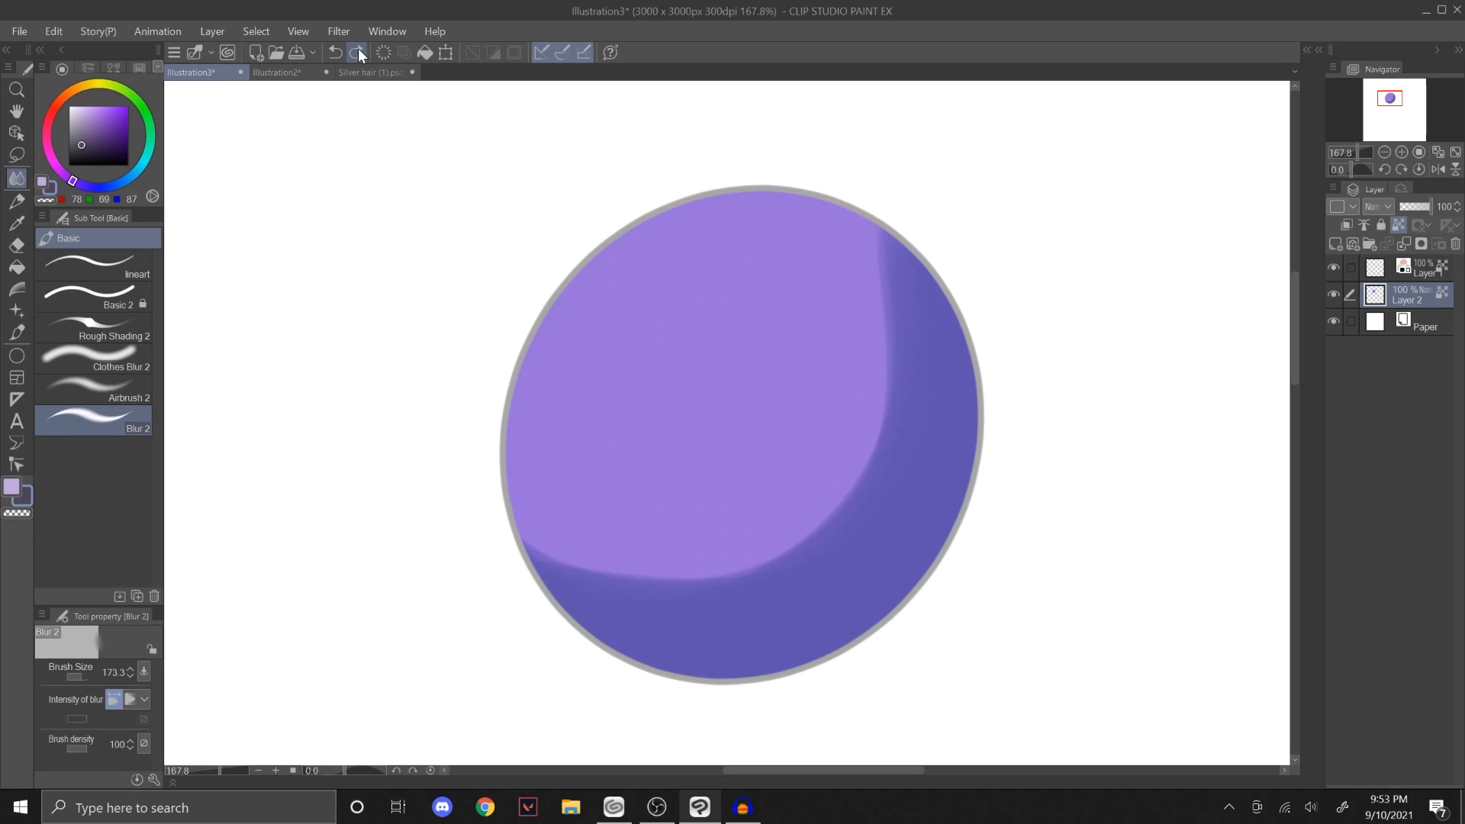
left_click_drag(1358, 154, 1355, 155)
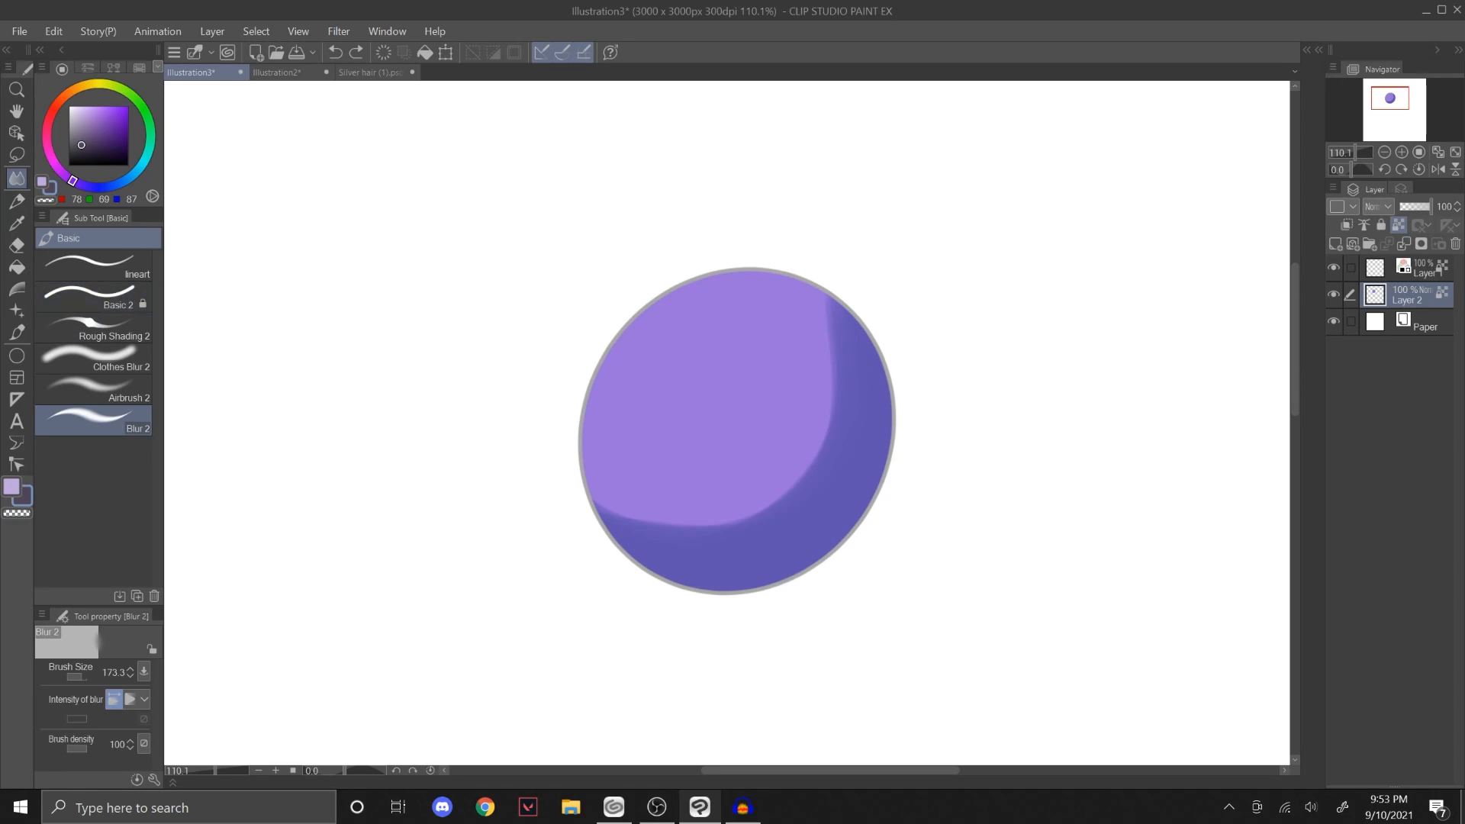
Step: Try softening the shadow's edge using Airbrush 2 at size 161.4 in the sampled shadow colour, RGB 95, 83, 176, undoing each attempt
left_click(123, 393)
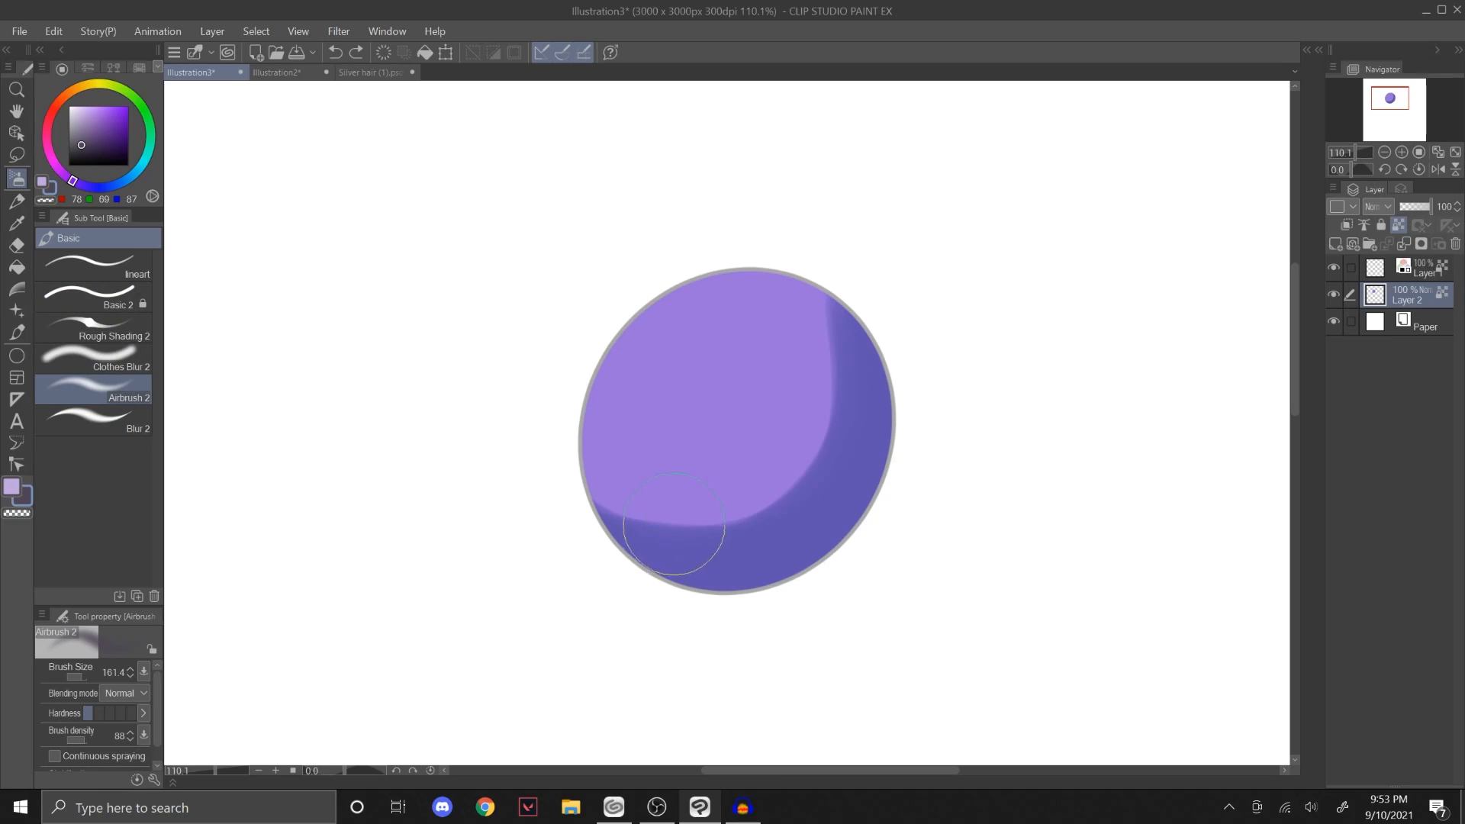
mouse_move(601, 525)
left_mouse_down()
mouse_move(807, 445)
mouse_move(824, 337)
left_mouse_up()
key("ctrl+z")
left_click(738, 545, "alt")
mouse_move(610, 506)
left_mouse_down()
mouse_move(801, 484)
mouse_move(812, 426)
mouse_move(685, 537)
mouse_move(846, 406)
mouse_move(799, 467)
left_mouse_up()
key("ctrl+z")
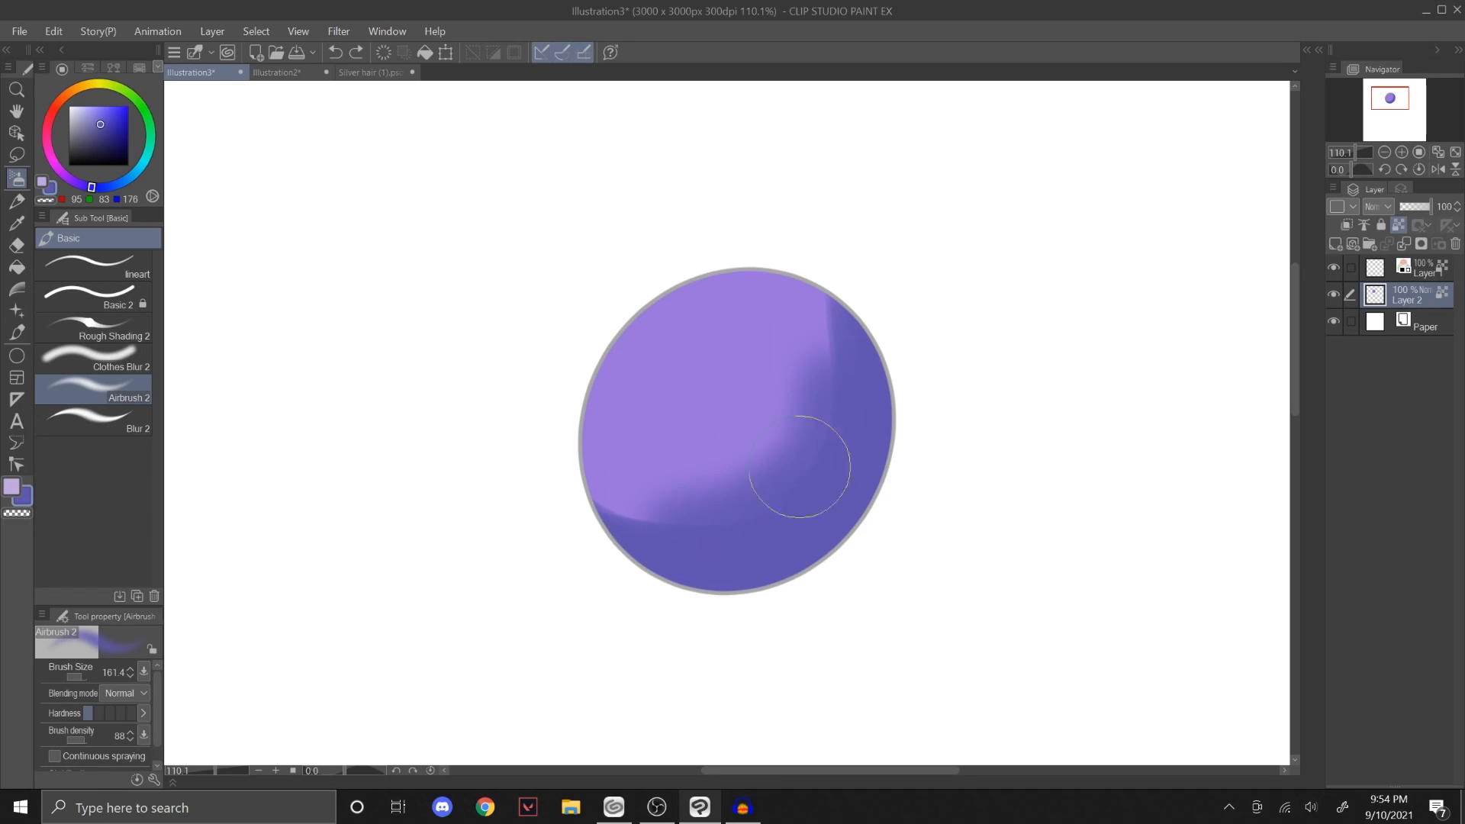
key("ctrl+z")
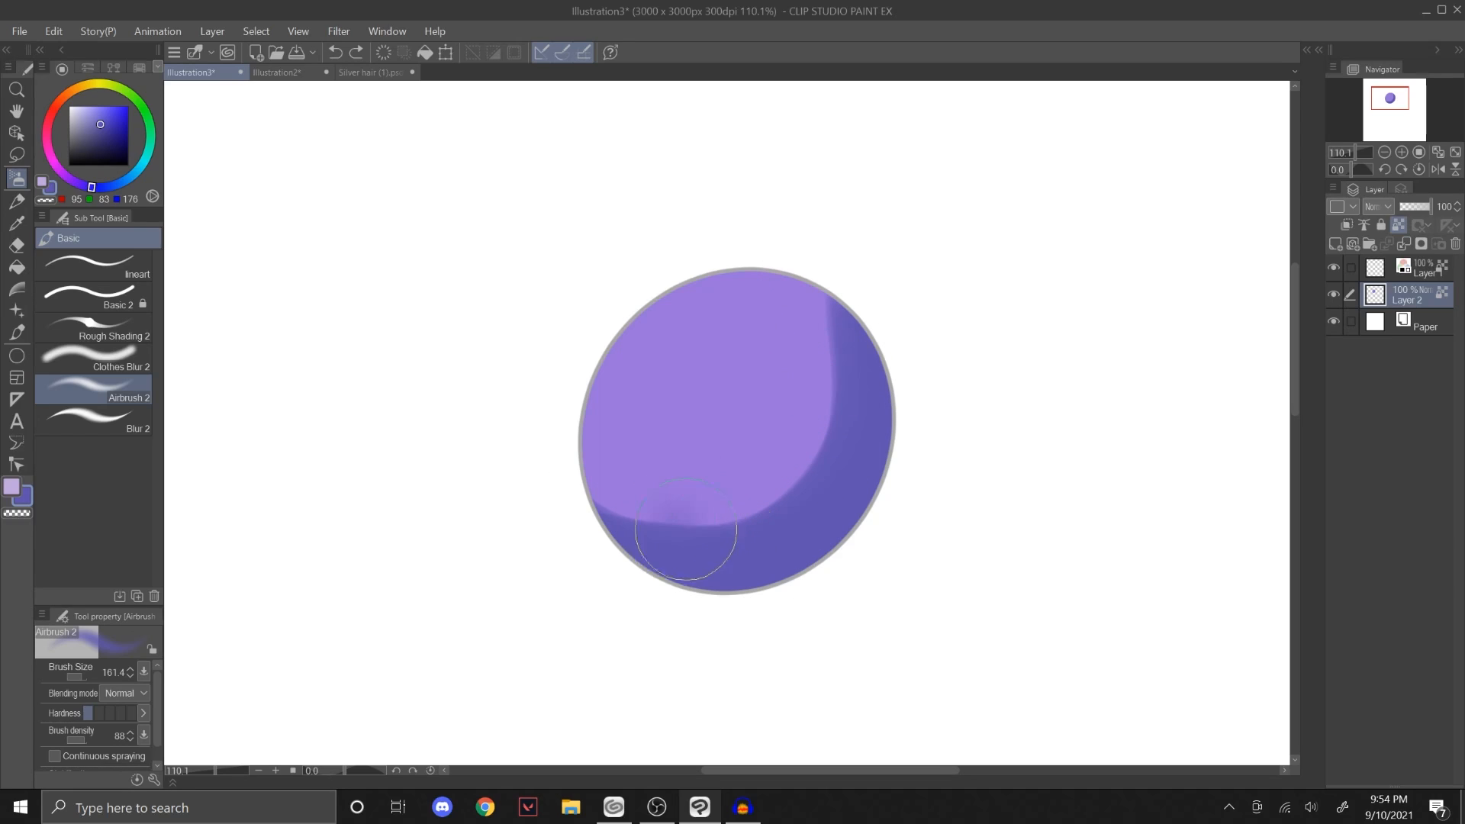
key("ctrl+z")
mouse_move(684, 531)
left_mouse_down()
mouse_move(819, 450)
mouse_move(733, 470)
mouse_move(664, 515)
mouse_move(822, 403)
left_mouse_up()
key("ctrl+z")
mouse_move(667, 527)
left_mouse_down()
mouse_move(830, 417)
mouse_move(724, 523)
mouse_move(844, 360)
mouse_move(779, 499)
mouse_move(741, 555)
left_mouse_up()
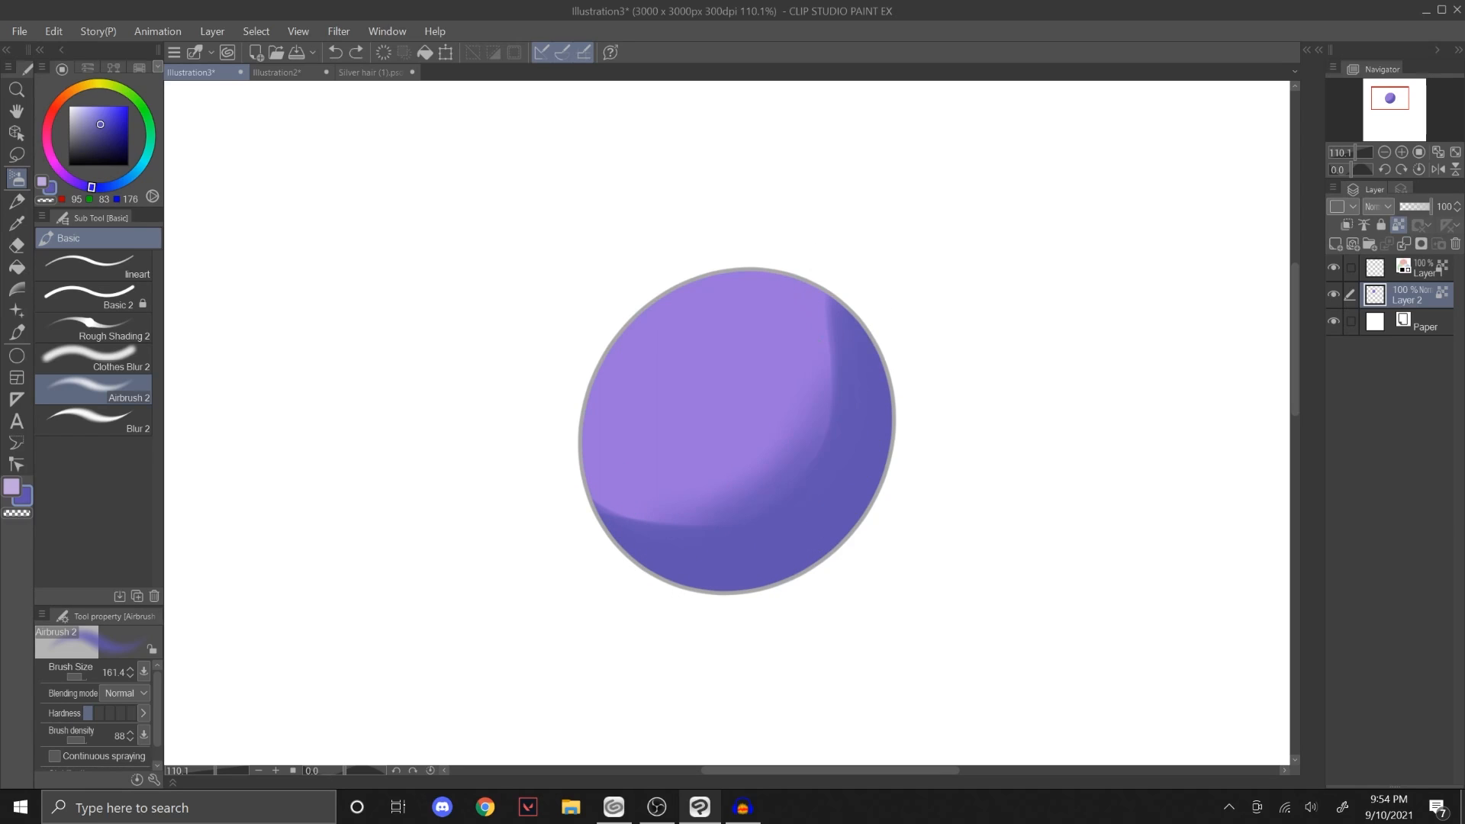
key("ctrl+z")
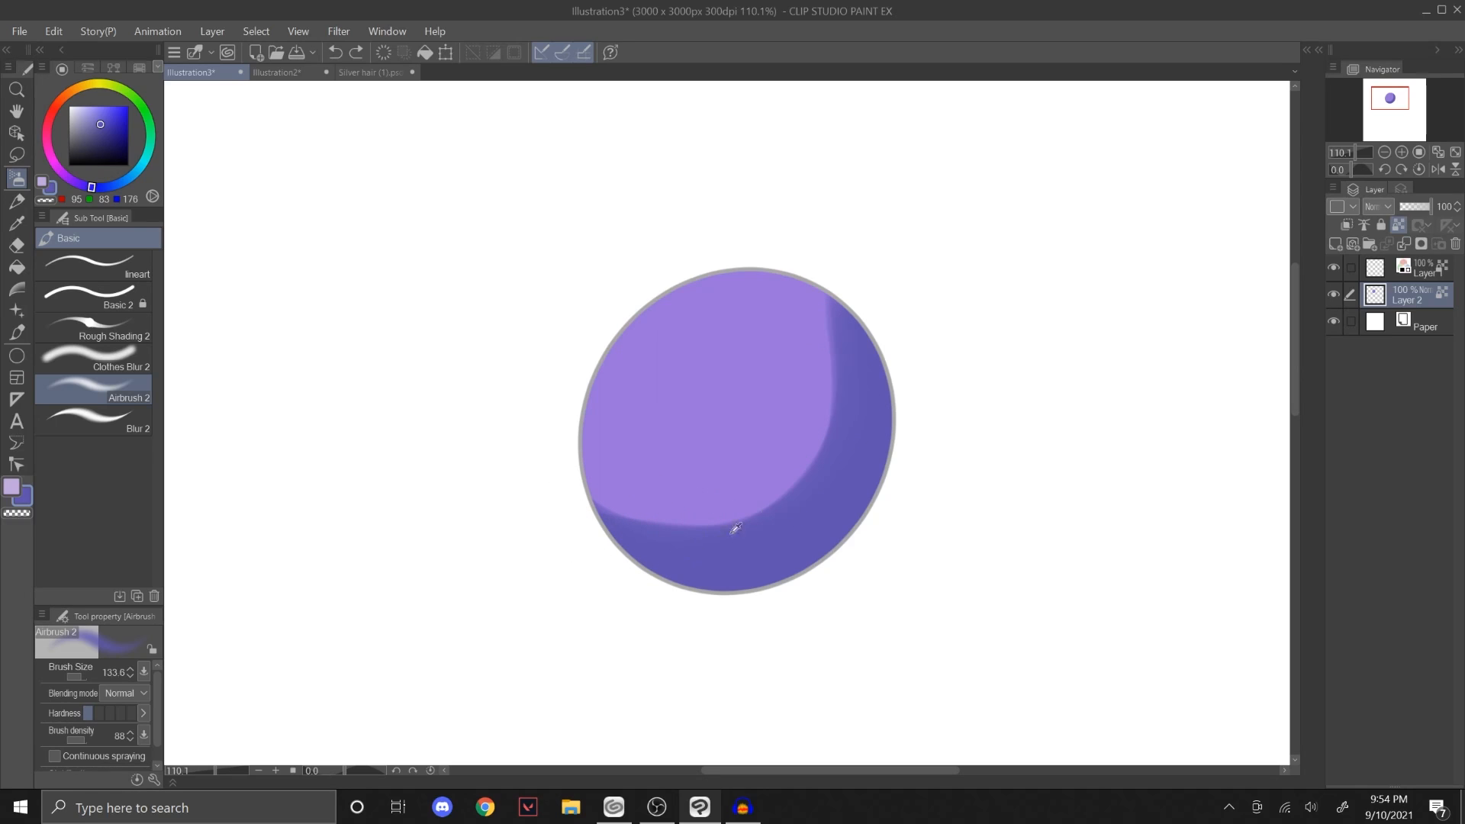
Step: Try airbrushing along the shadow's edge again with Airbrush 2 at size 133.6, and undo the strokes
left_click_drag(736, 528, 834, 422)
left_click_drag(699, 534, 821, 373)
key("ctrl+z")
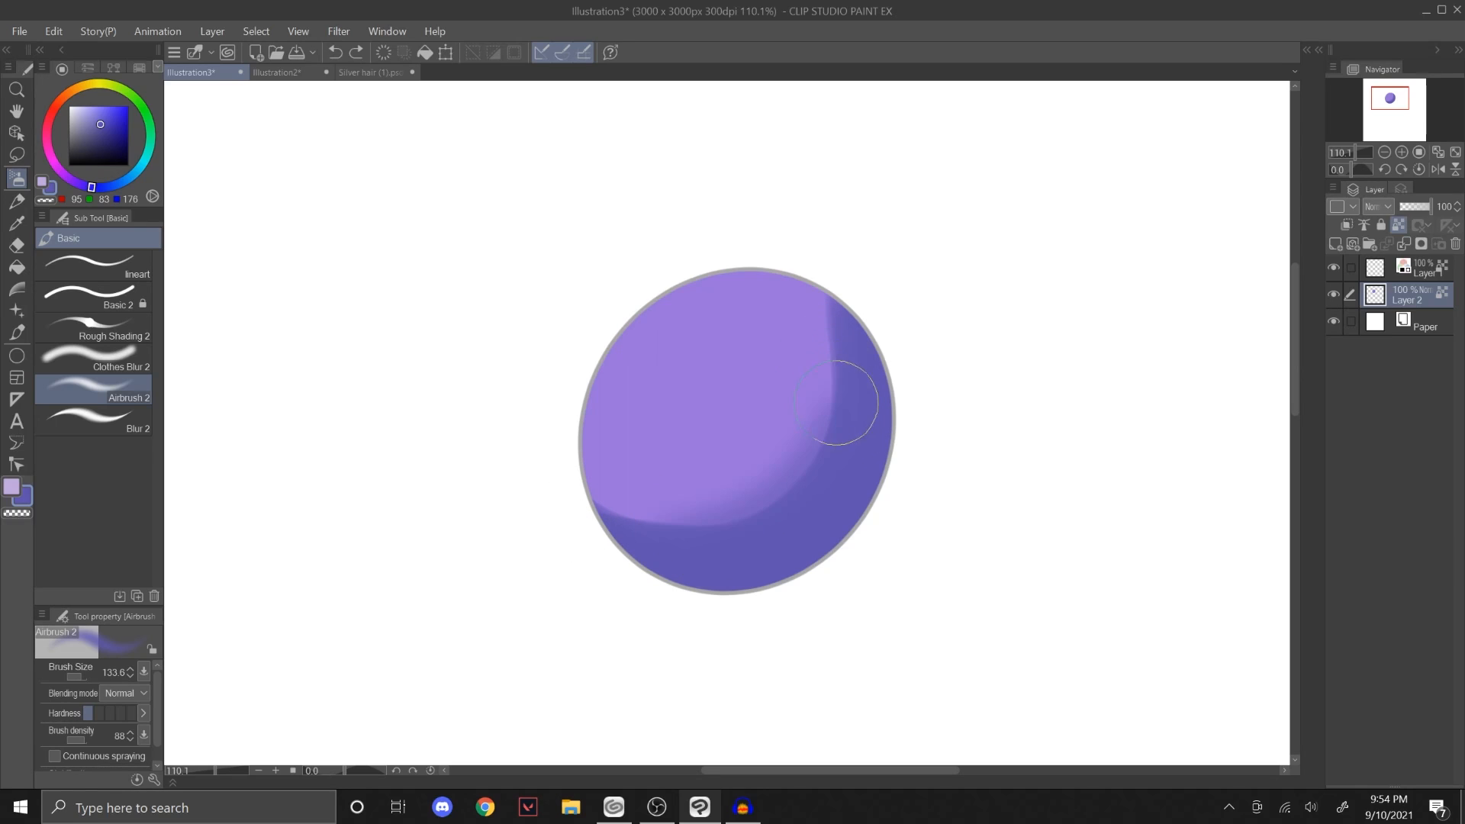
key("ctrl+z")
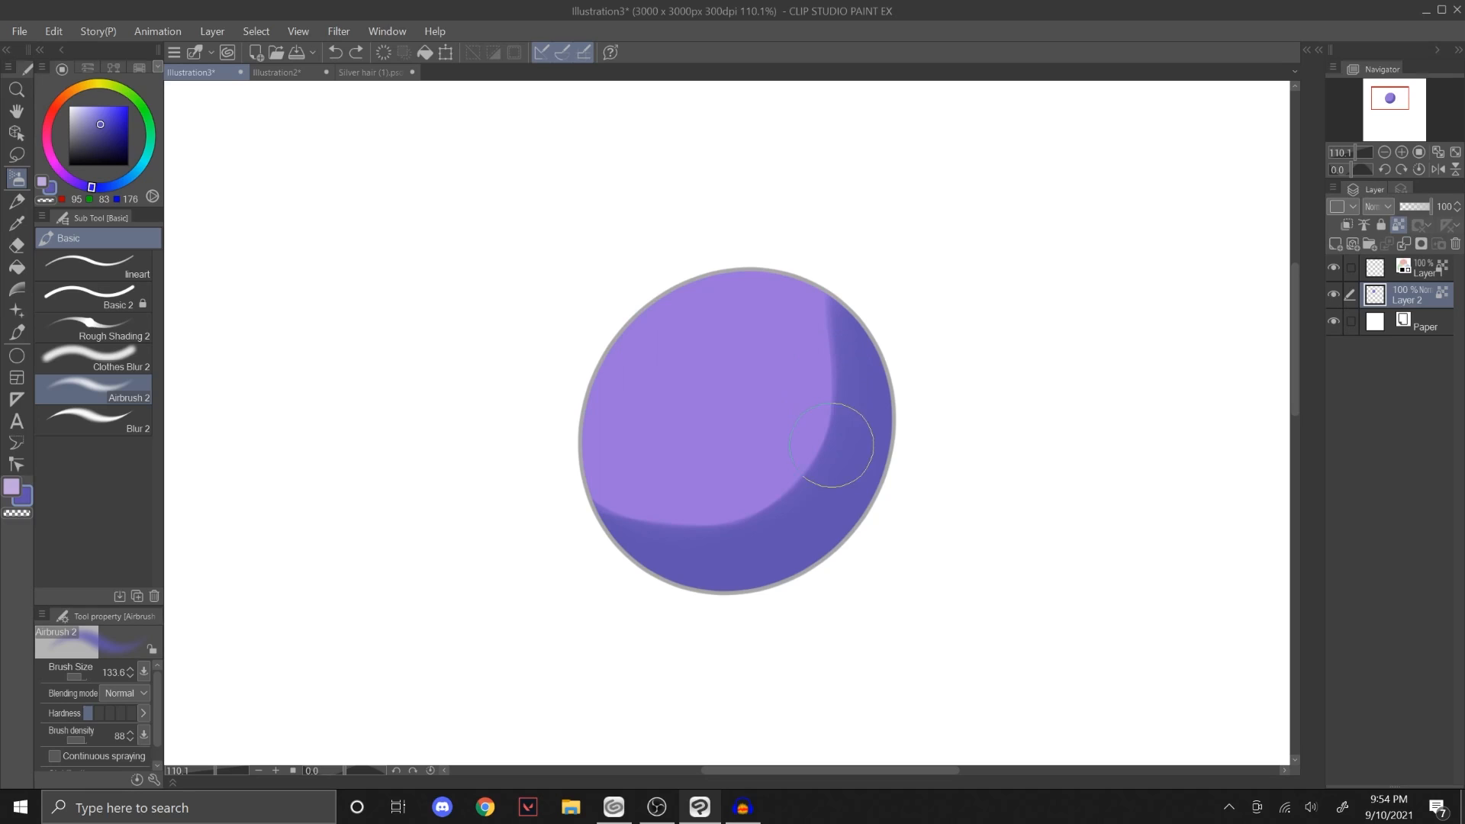
Step: Soften the boundary between the circle's lit area and shadow with the Blur 2 brush, starting at size 244
left_click(123, 412)
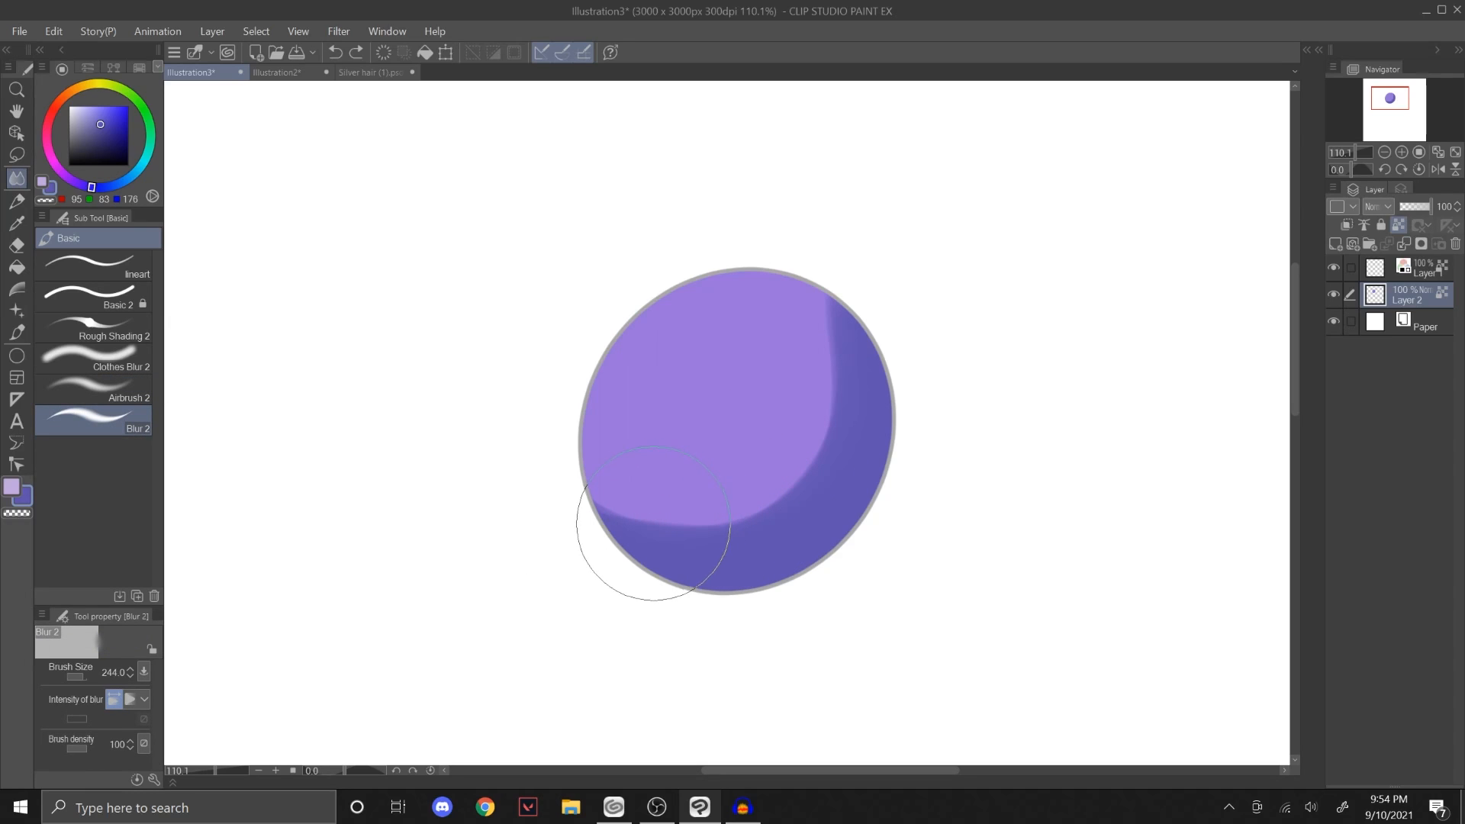
mouse_move(652, 523)
left_mouse_down()
mouse_move(771, 501)
mouse_move(811, 456)
mouse_move(830, 341)
mouse_move(821, 442)
mouse_move(760, 510)
mouse_move(682, 550)
mouse_move(696, 528)
mouse_move(782, 499)
mouse_move(881, 340)
mouse_move(820, 424)
left_mouse_up()
mouse_move(776, 526)
left_mouse_down()
mouse_move(630, 517)
mouse_move(811, 457)
mouse_move(866, 382)
mouse_move(823, 290)
mouse_move(847, 543)
left_mouse_up()
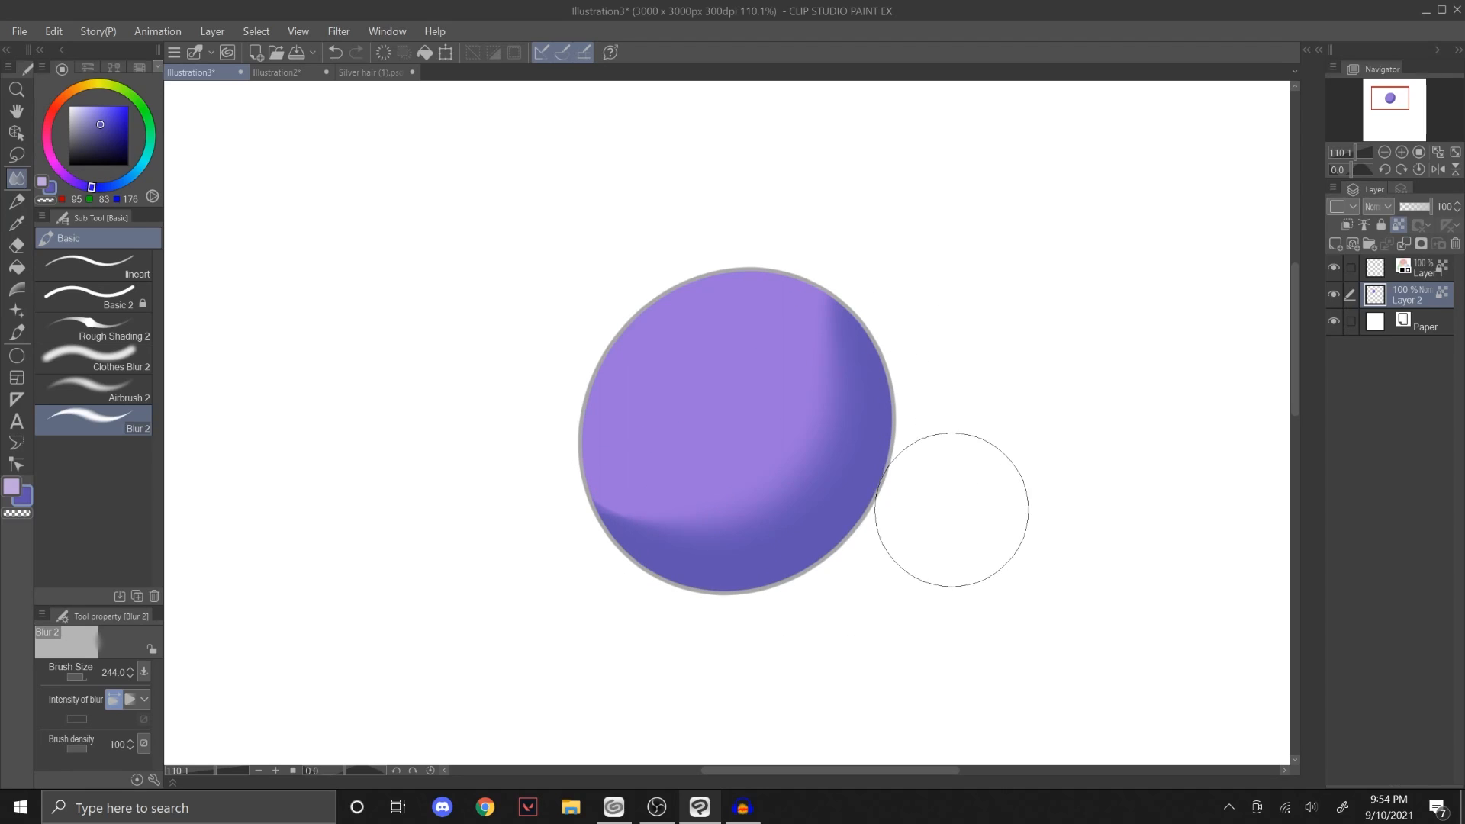
mouse_move(818, 492)
left_mouse_down()
mouse_move(805, 462)
mouse_move(621, 541)
mouse_move(790, 486)
mouse_move(837, 436)
mouse_move(768, 506)
mouse_move(767, 432)
mouse_move(611, 525)
left_mouse_up()
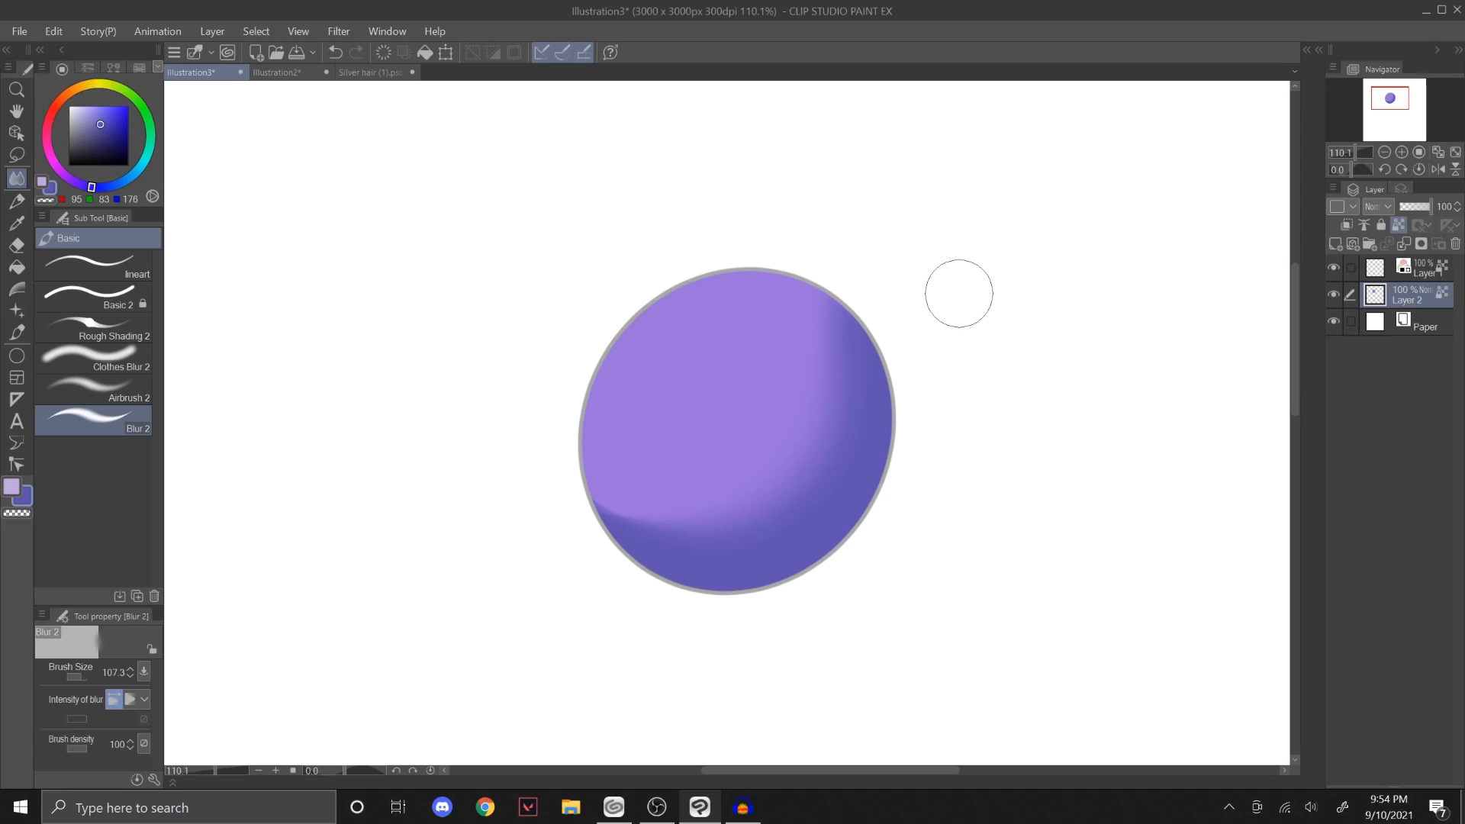
Step: Add a new layer directly above Paper and choose light purple, RGB 191, 166, 220, for the Rough Shading 2 brush
left_click(1393, 97)
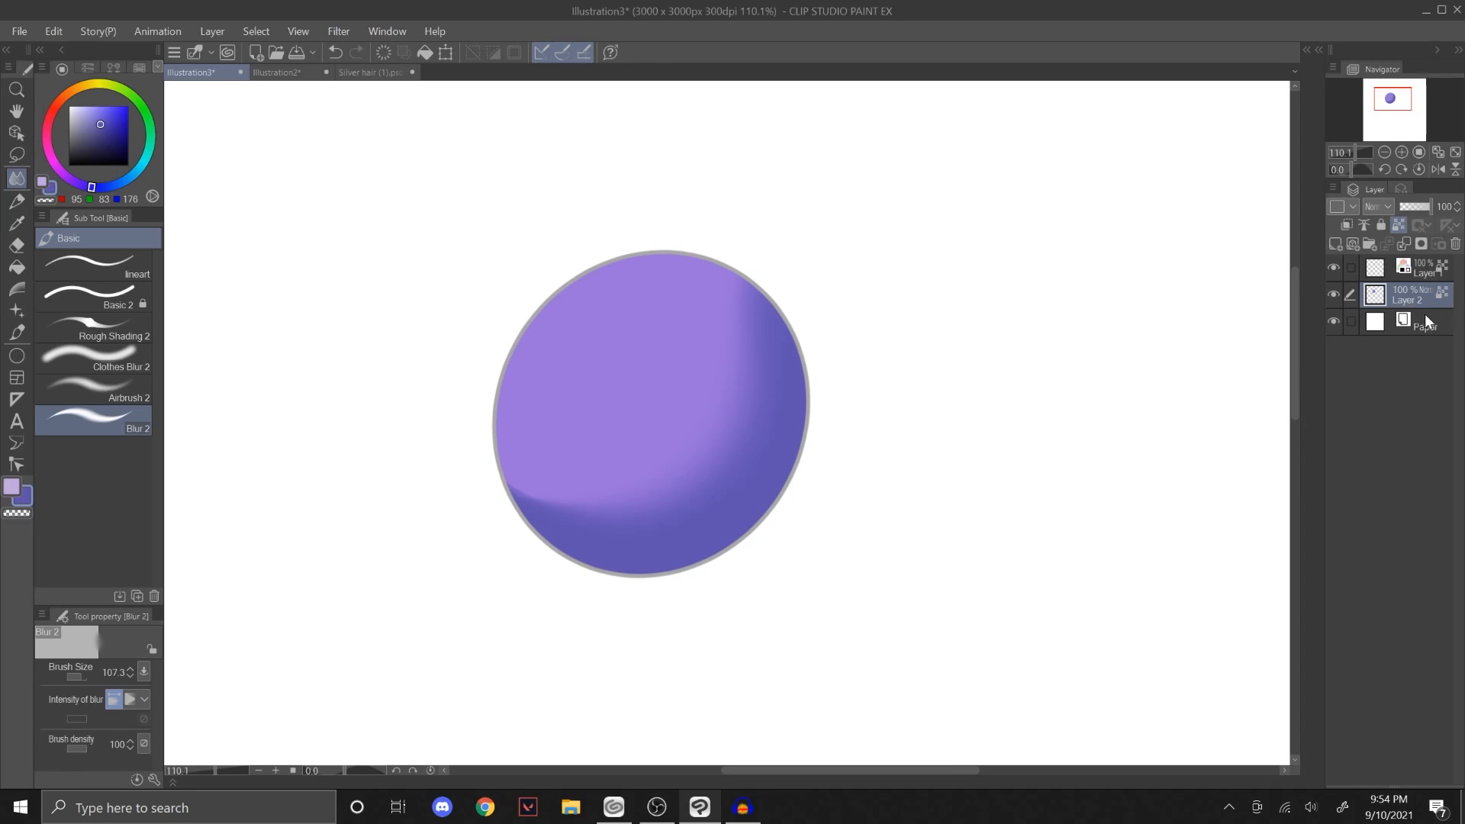
left_click(1425, 321)
left_click(1336, 244)
left_click(94, 105)
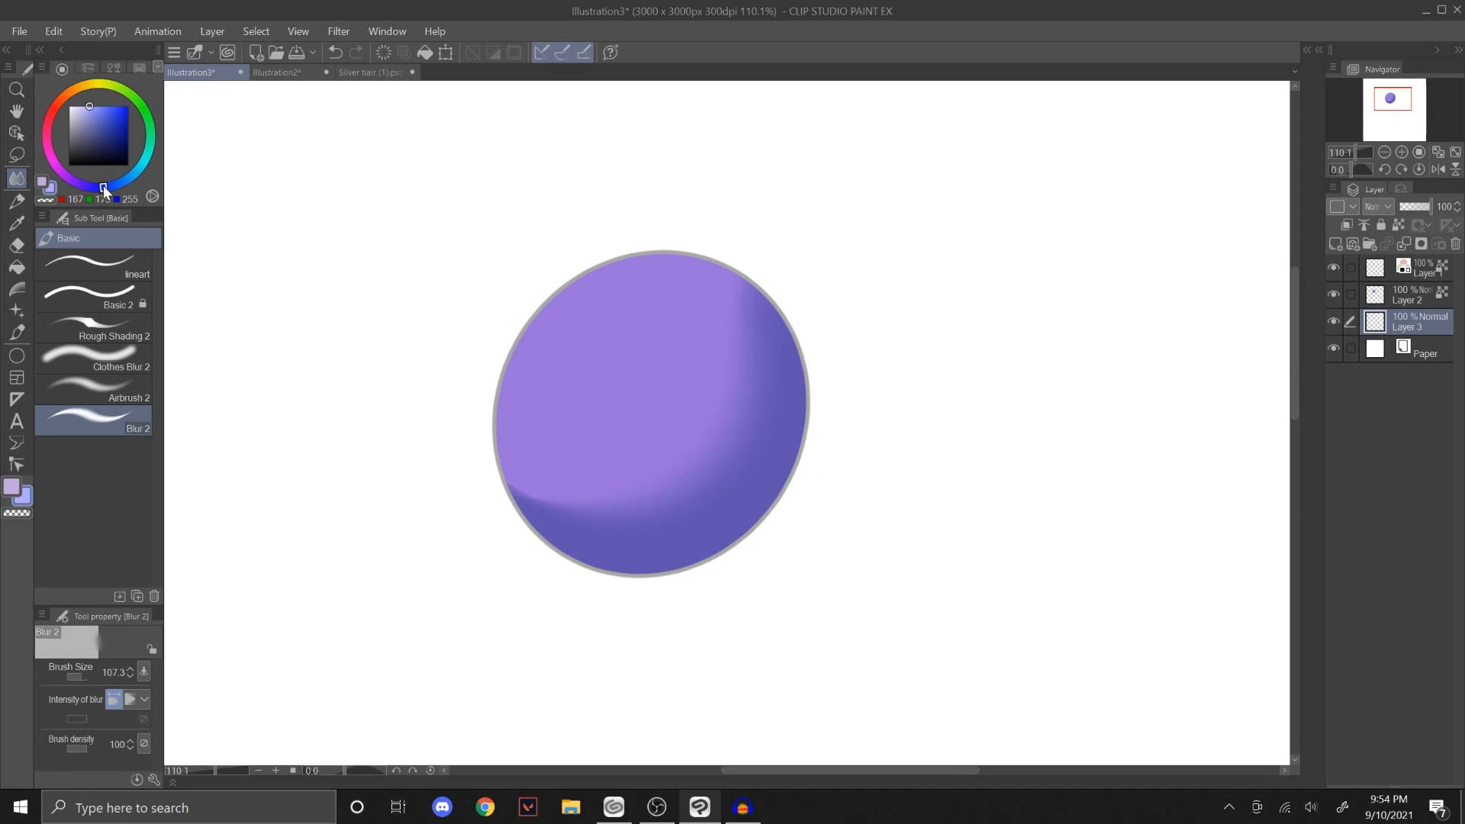
left_click(46, 190)
left_click(122, 322)
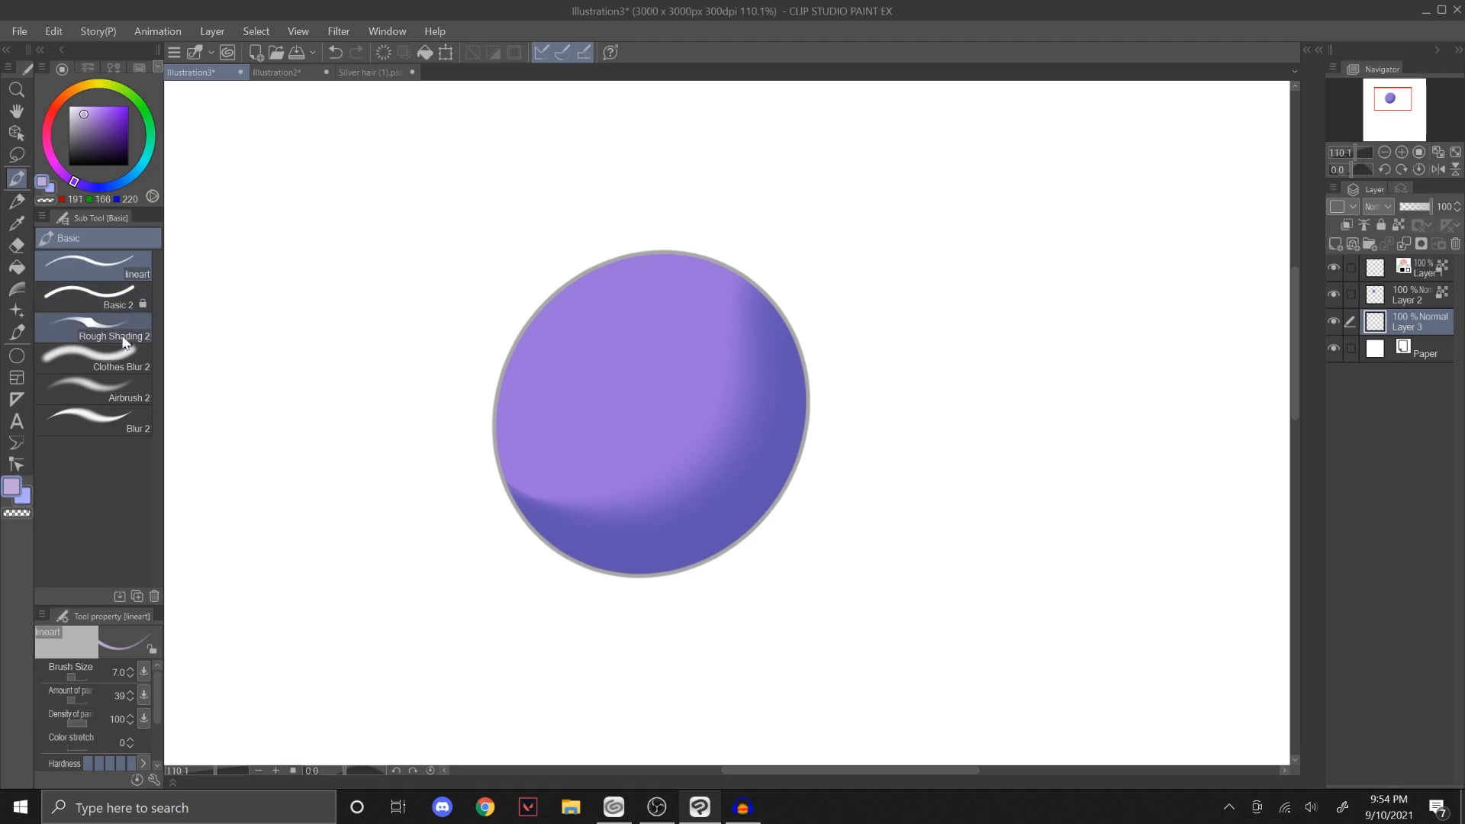
Step: Paint a long flat cast shadow extending right from the circle's base with Rough Shading 2 at size 236.3, redoing the first stroke
left_click_drag(656, 553, 1022, 538)
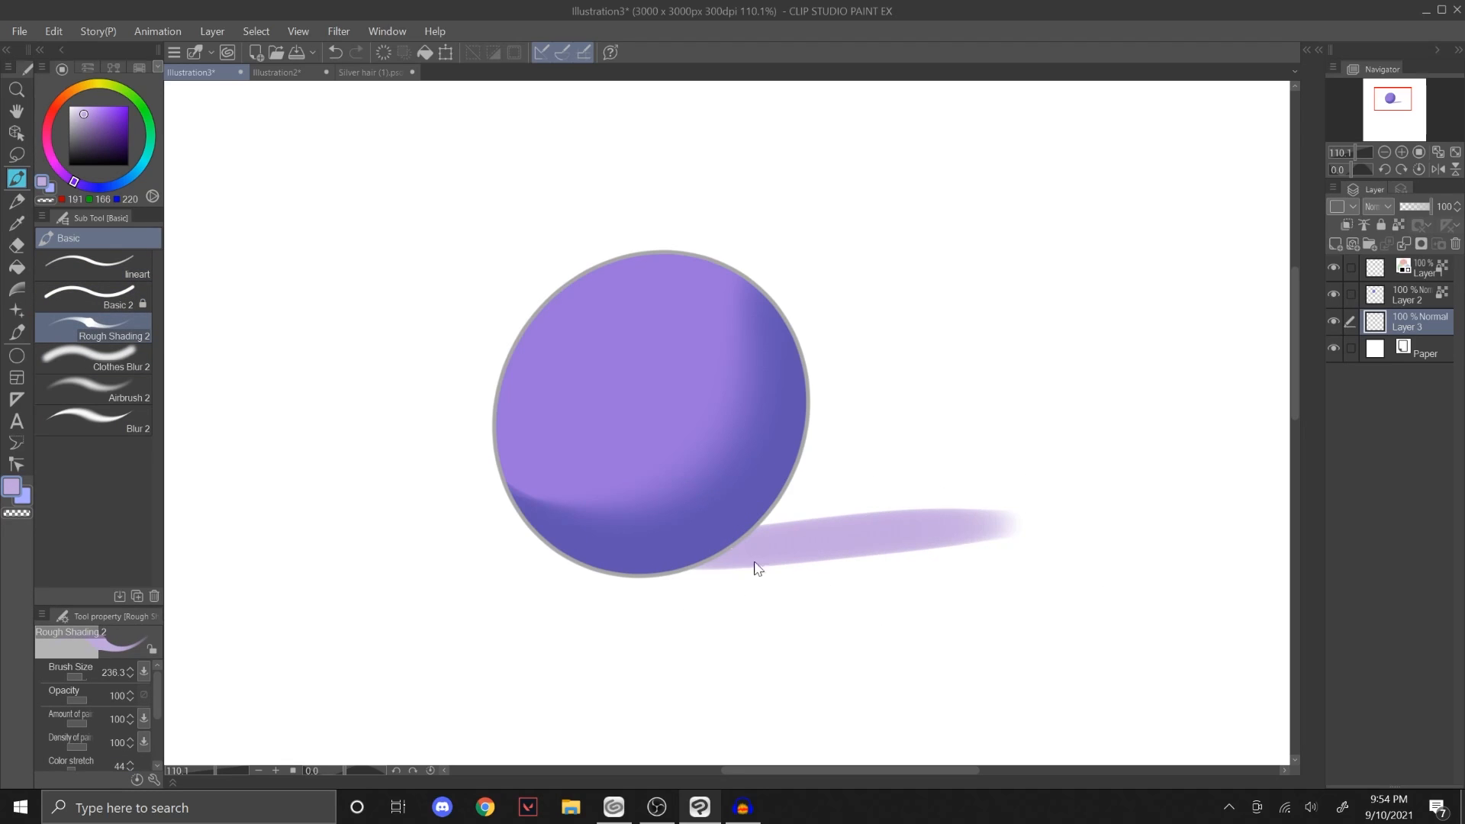
key("ctrl+z")
left_click_drag(680, 546, 1024, 537)
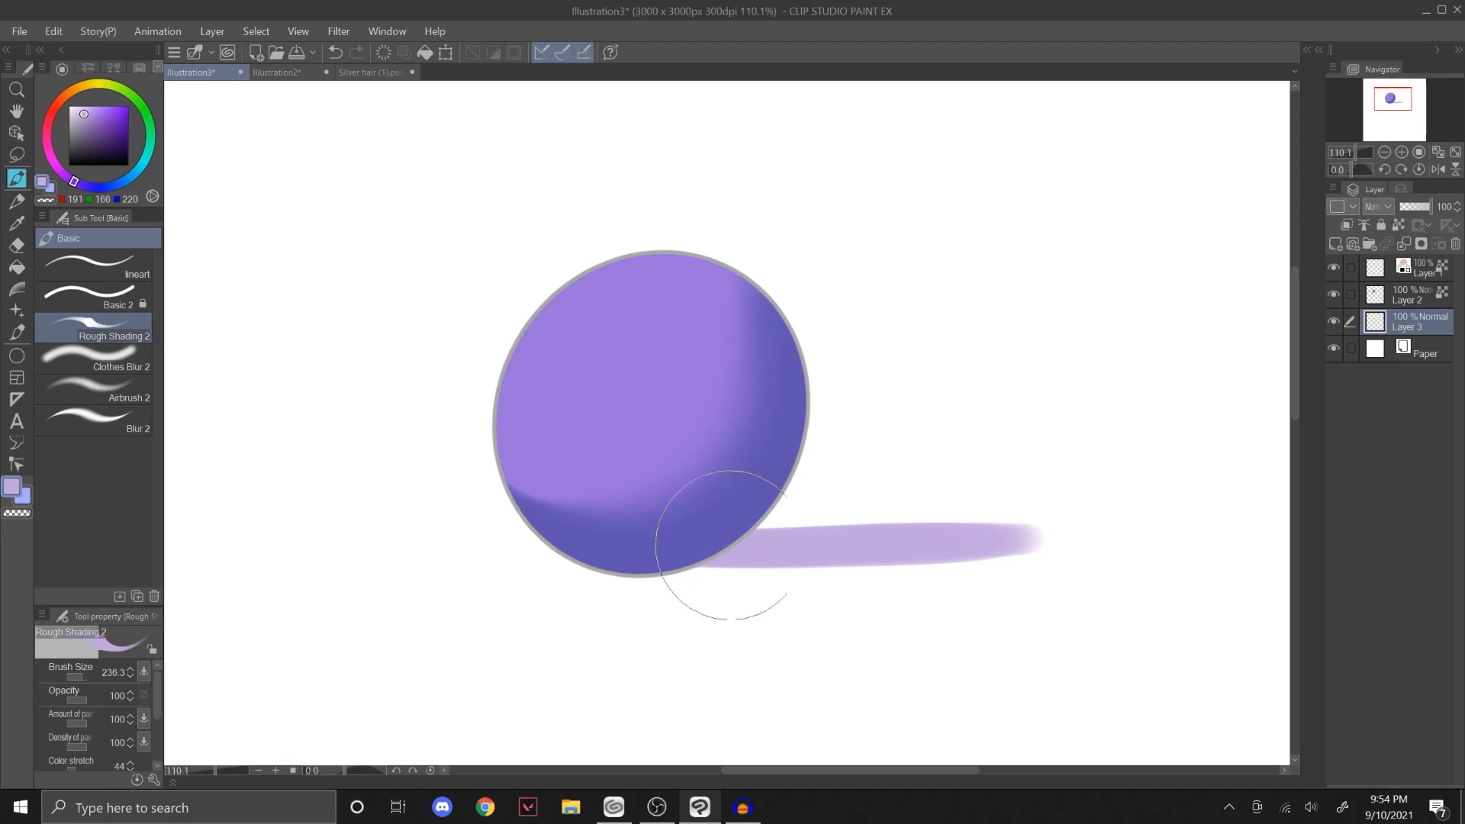
left_click_drag(725, 542, 1102, 536)
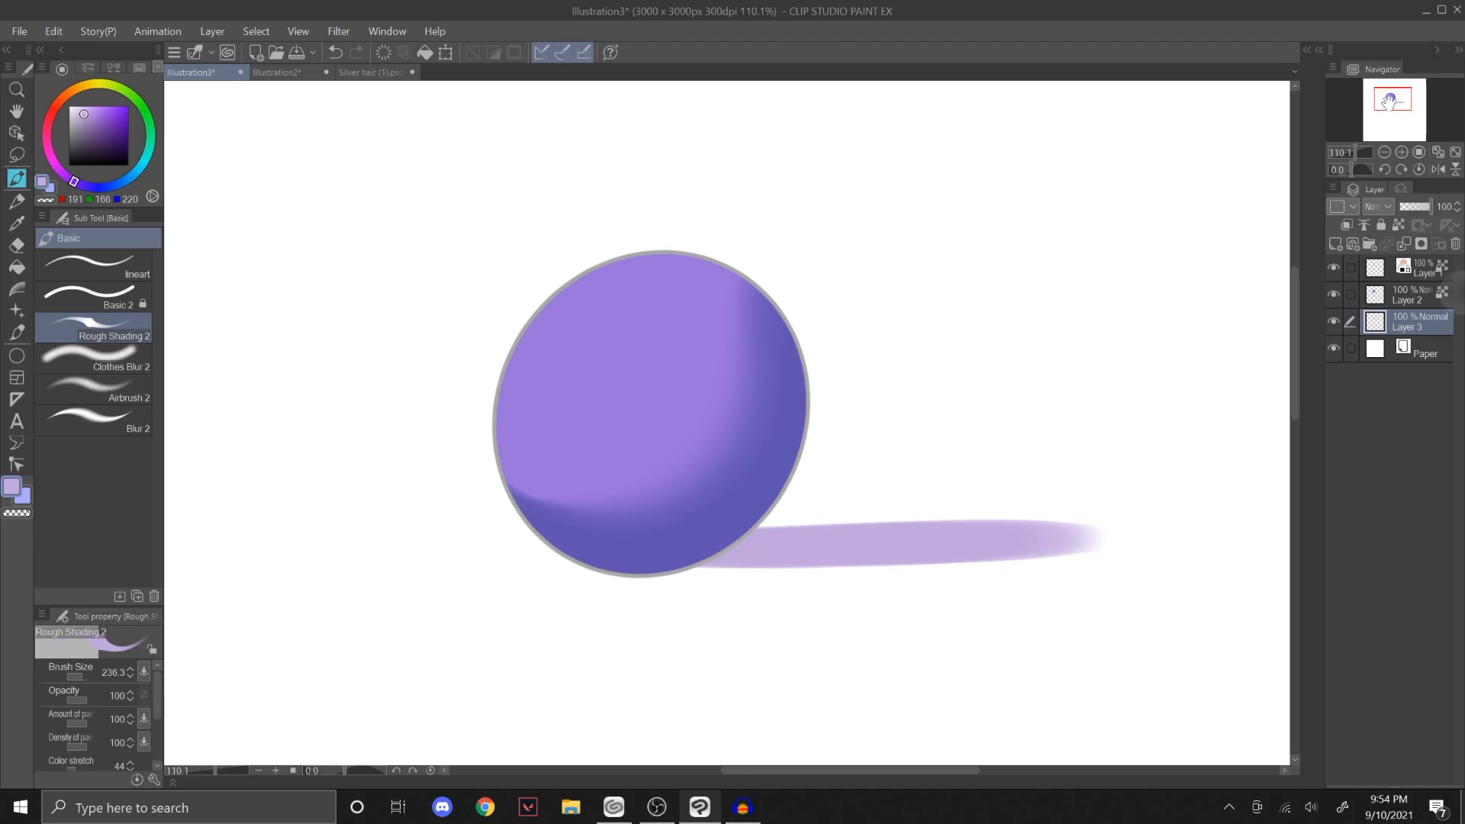
left_click_drag(1238, 259, 1204, 258)
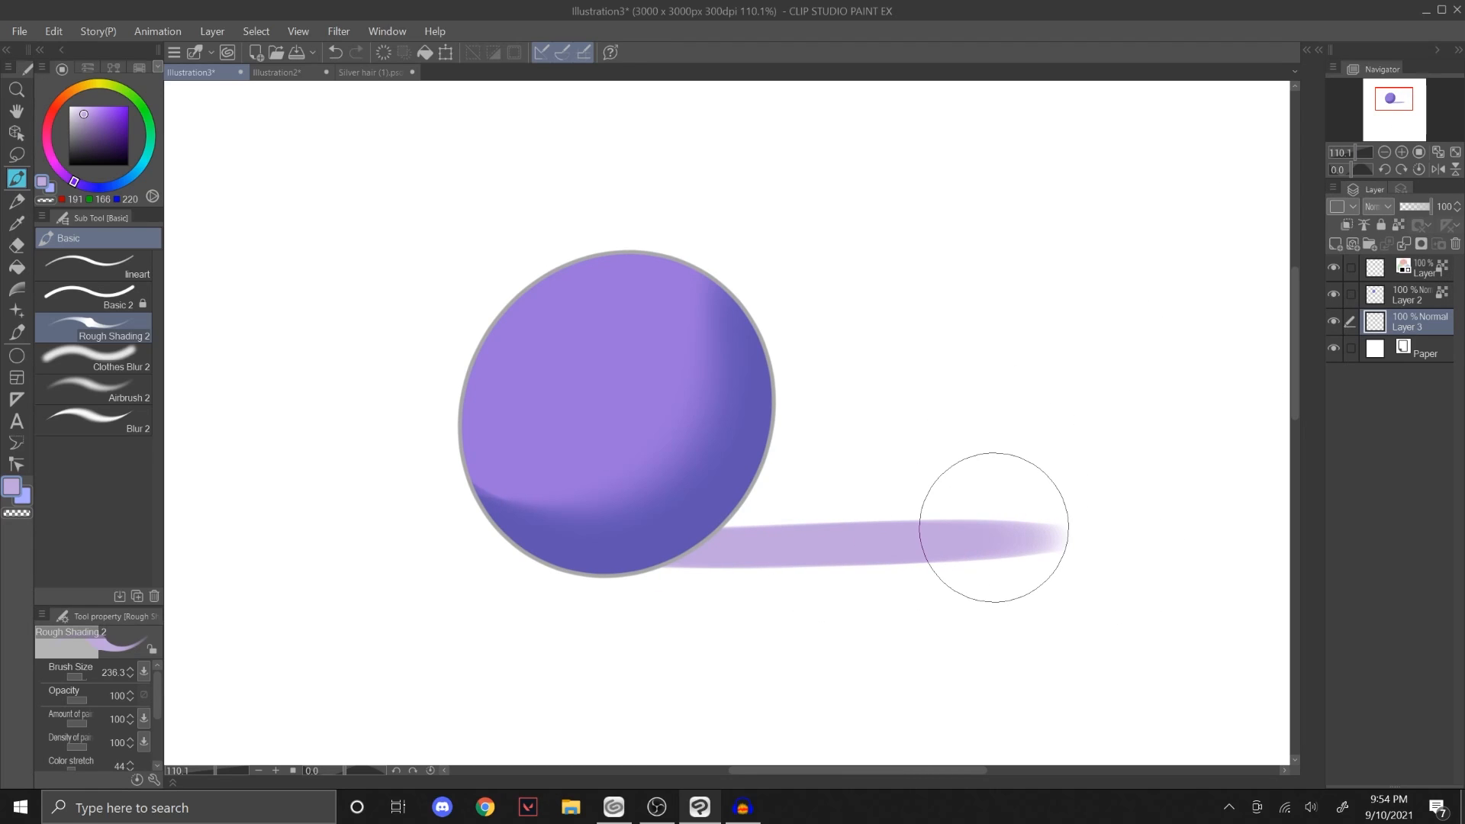
Step: Try softening the cast shadow with an enlarged Airbrush 2, undo the stroke and reduce the brush size
left_click(92, 389)
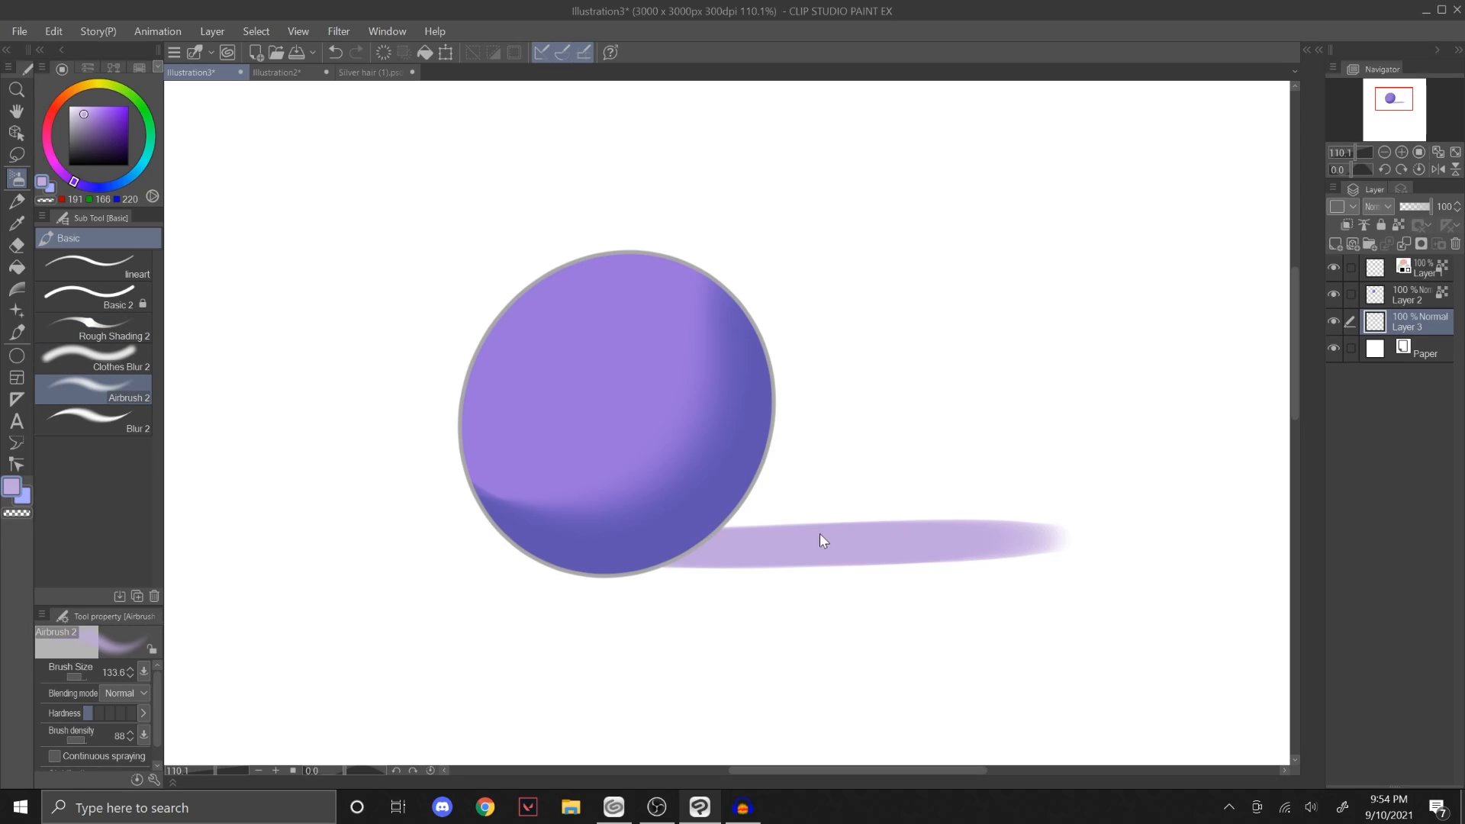
key("bracketright")
key("bracketright")
key("bracketright")
mouse_move(853, 534)
left_mouse_down()
mouse_move(1028, 543)
mouse_move(1004, 541)
left_mouse_up()
key("ctrl+z")
key("bracketleft")
key("bracketleft")
key("ctrl+z")
Step: Try airbrushing along the whole cast shadow with Airbrush 2 at size 178.8, and undo the strokes
mouse_move(782, 549)
left_mouse_down()
mouse_move(1027, 537)
mouse_move(933, 553)
mouse_move(818, 542)
mouse_move(1122, 523)
left_mouse_up()
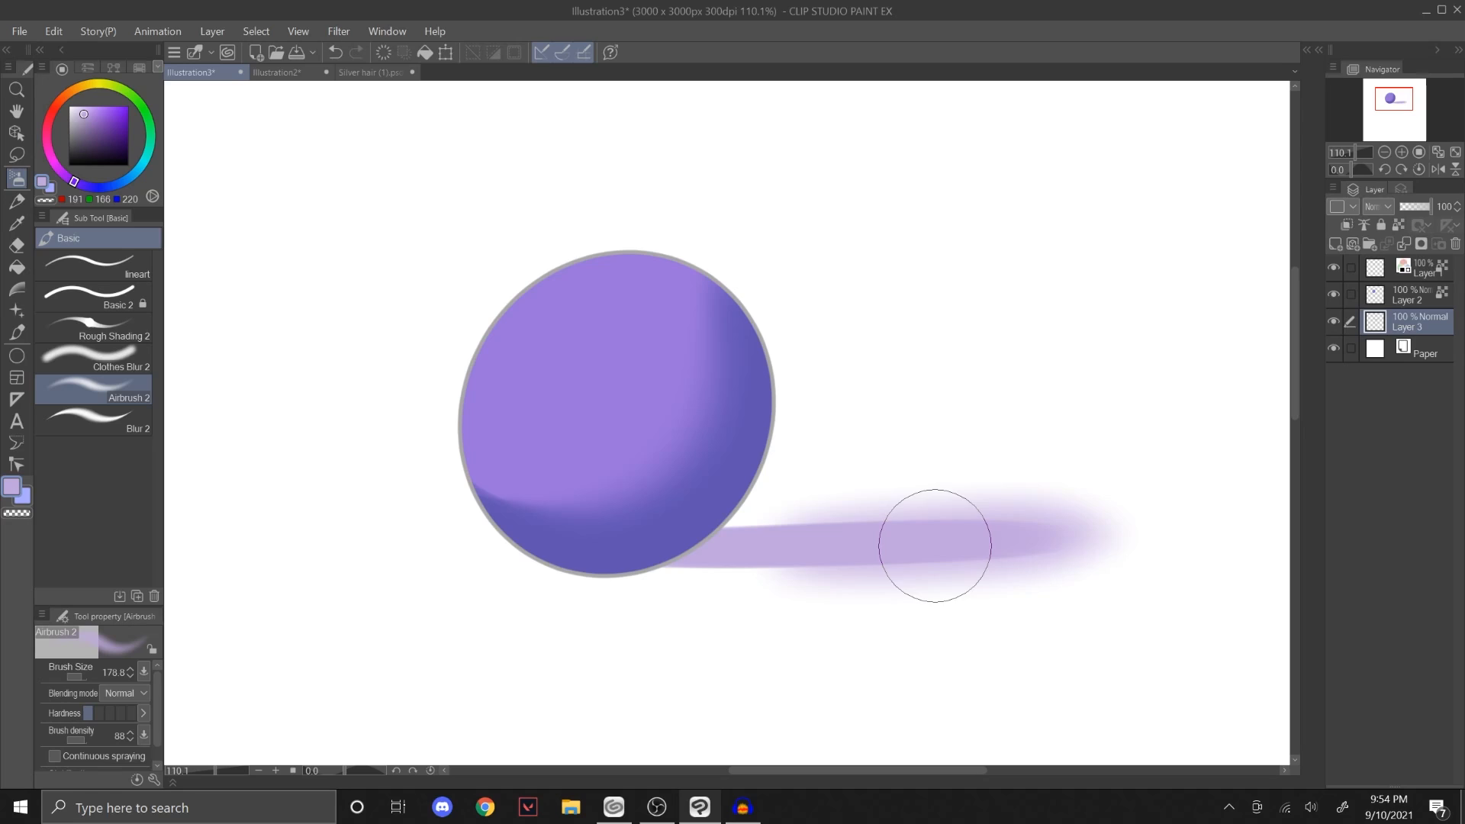
key("ctrl+z")
key("ctrl+z")
mouse_move(810, 542)
left_mouse_down()
mouse_move(1129, 533)
mouse_move(1114, 530)
left_mouse_up()
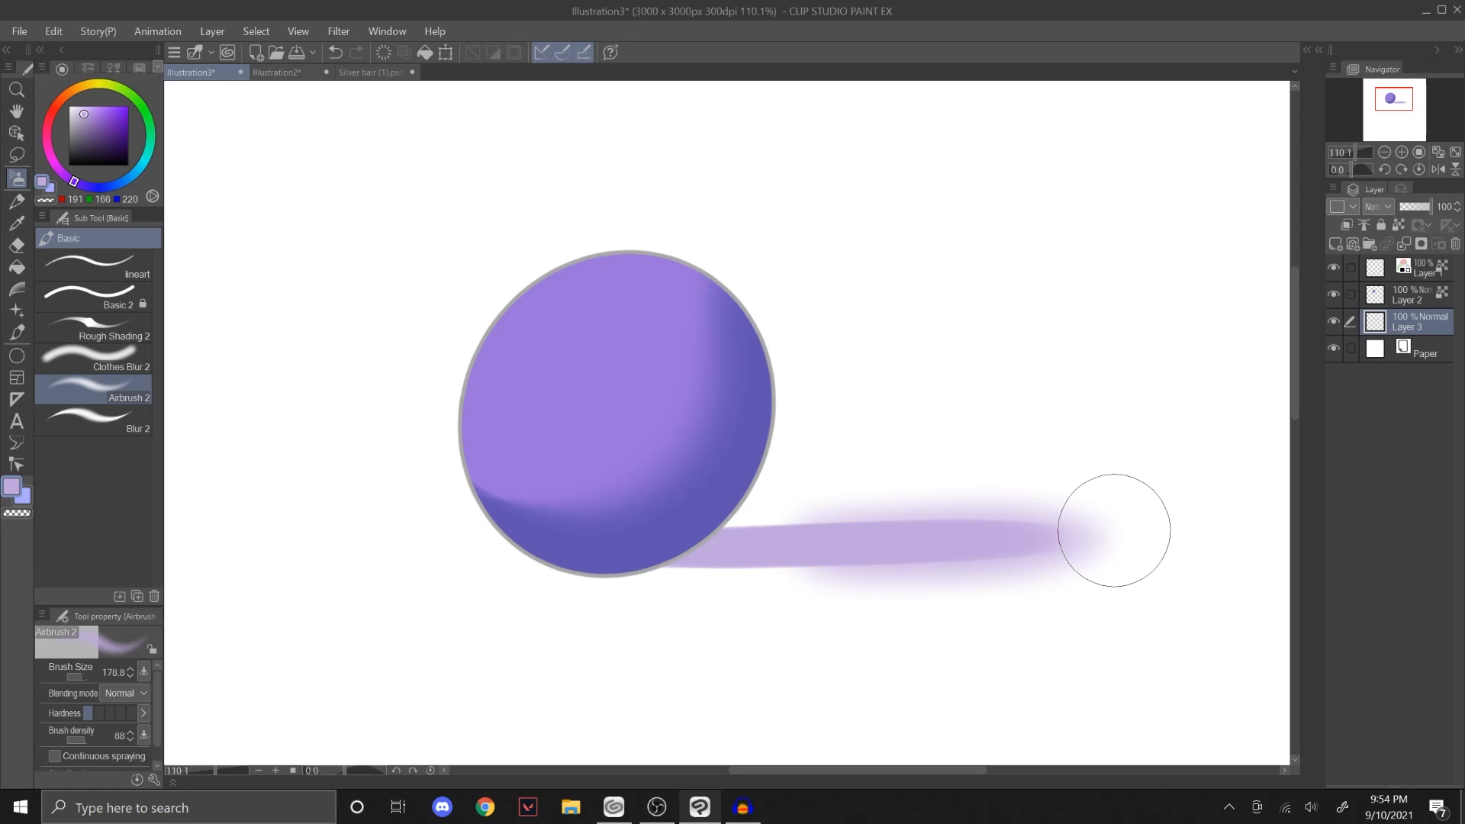
left_click(149, 433)
key("ctrl+z")
key("ctrl+z")
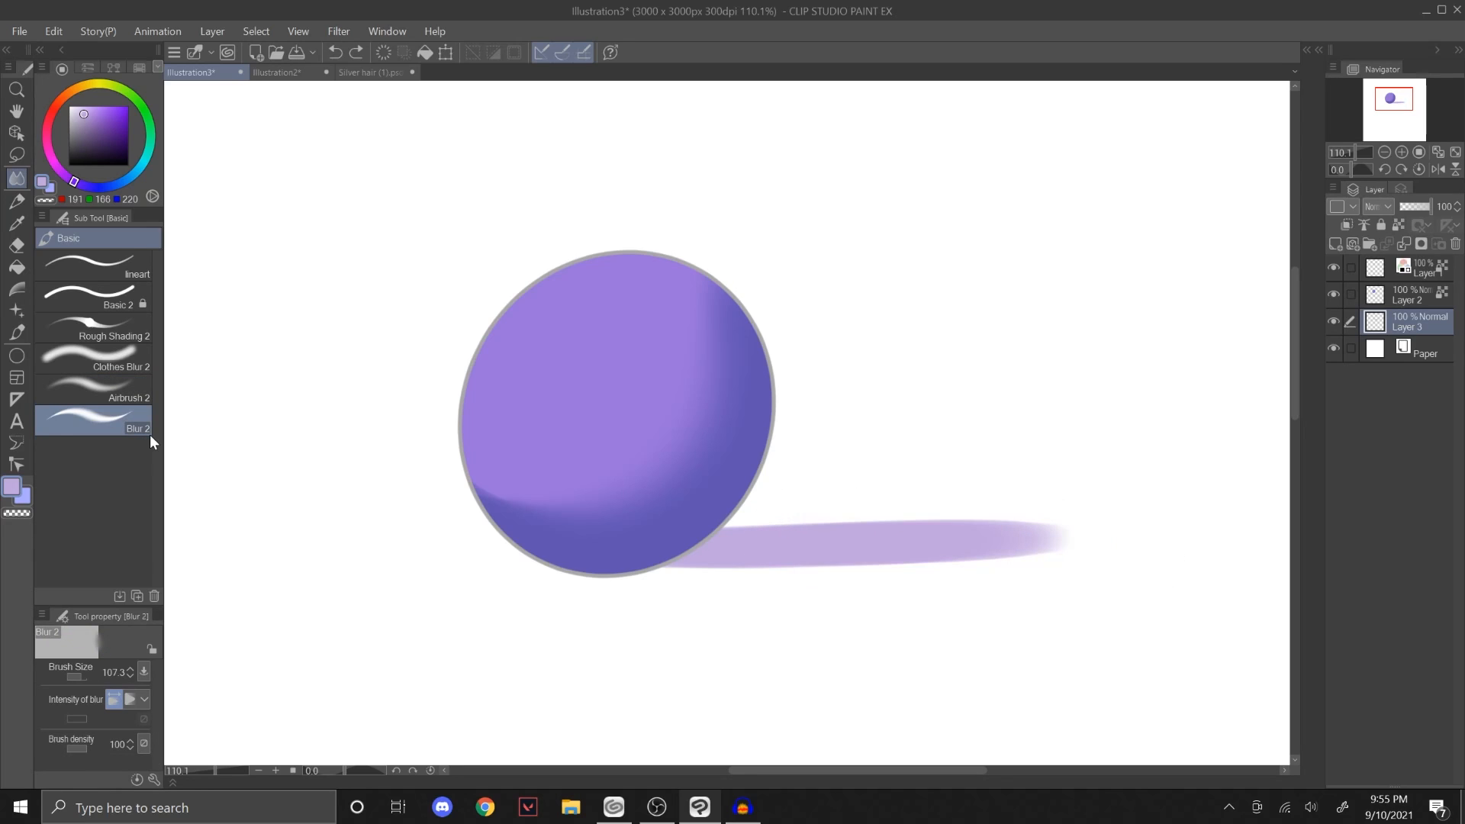
Step: Soften the edges and far end of the cast shadow with the Blur 2 brush, starting at size 272.5 and enlarging it to 398
key("bracketright")
key("bracketright")
key("bracketright")
left_click_drag(827, 529, 994, 532)
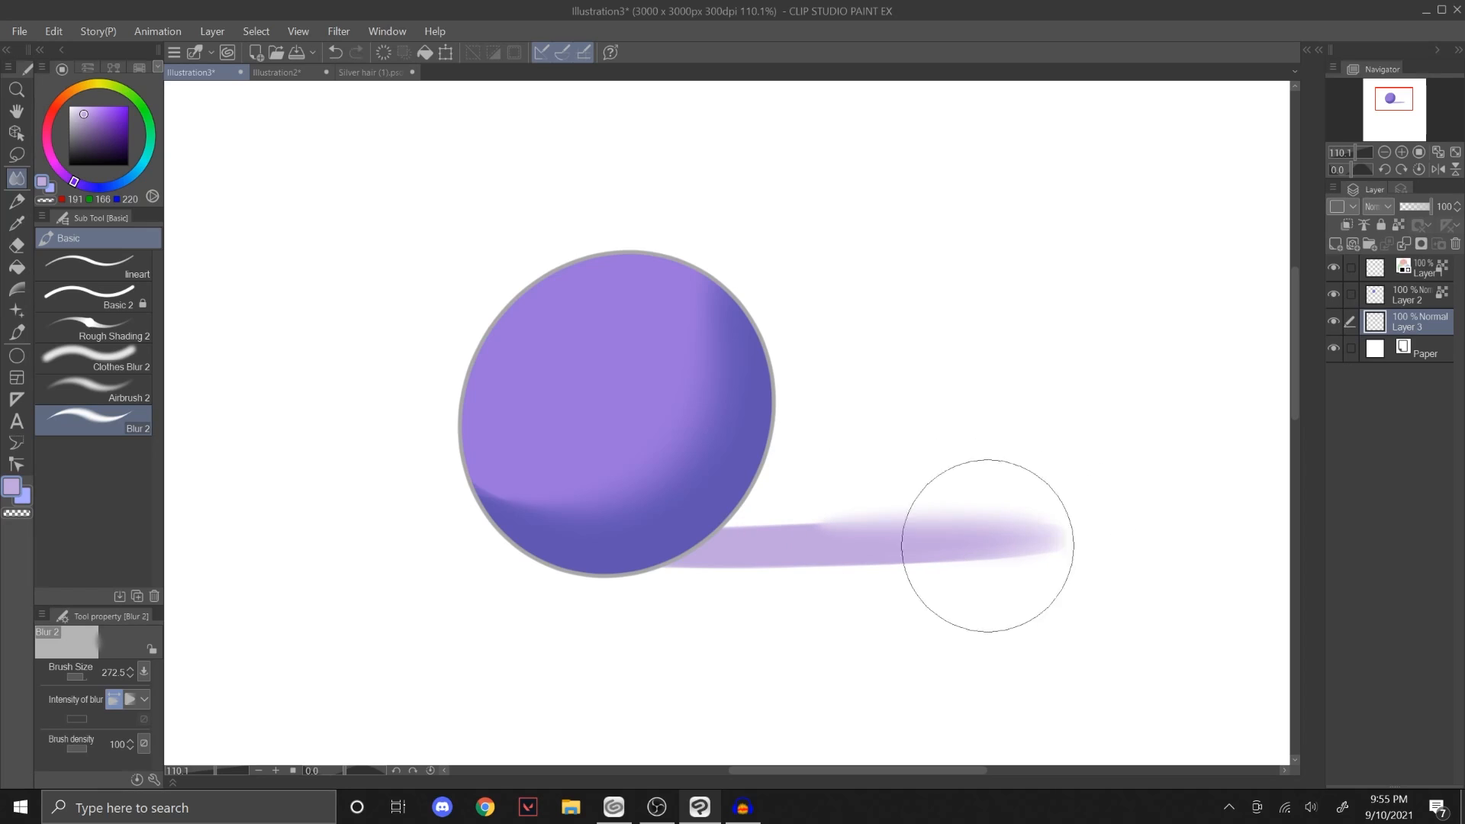
mouse_move(759, 571)
left_mouse_down()
mouse_move(1028, 542)
mouse_move(849, 547)
mouse_move(1093, 530)
mouse_move(951, 550)
mouse_move(743, 529)
mouse_move(1008, 516)
mouse_move(817, 537)
mouse_move(759, 566)
mouse_move(988, 552)
left_mouse_up()
left_click_drag(1086, 541, 923, 549)
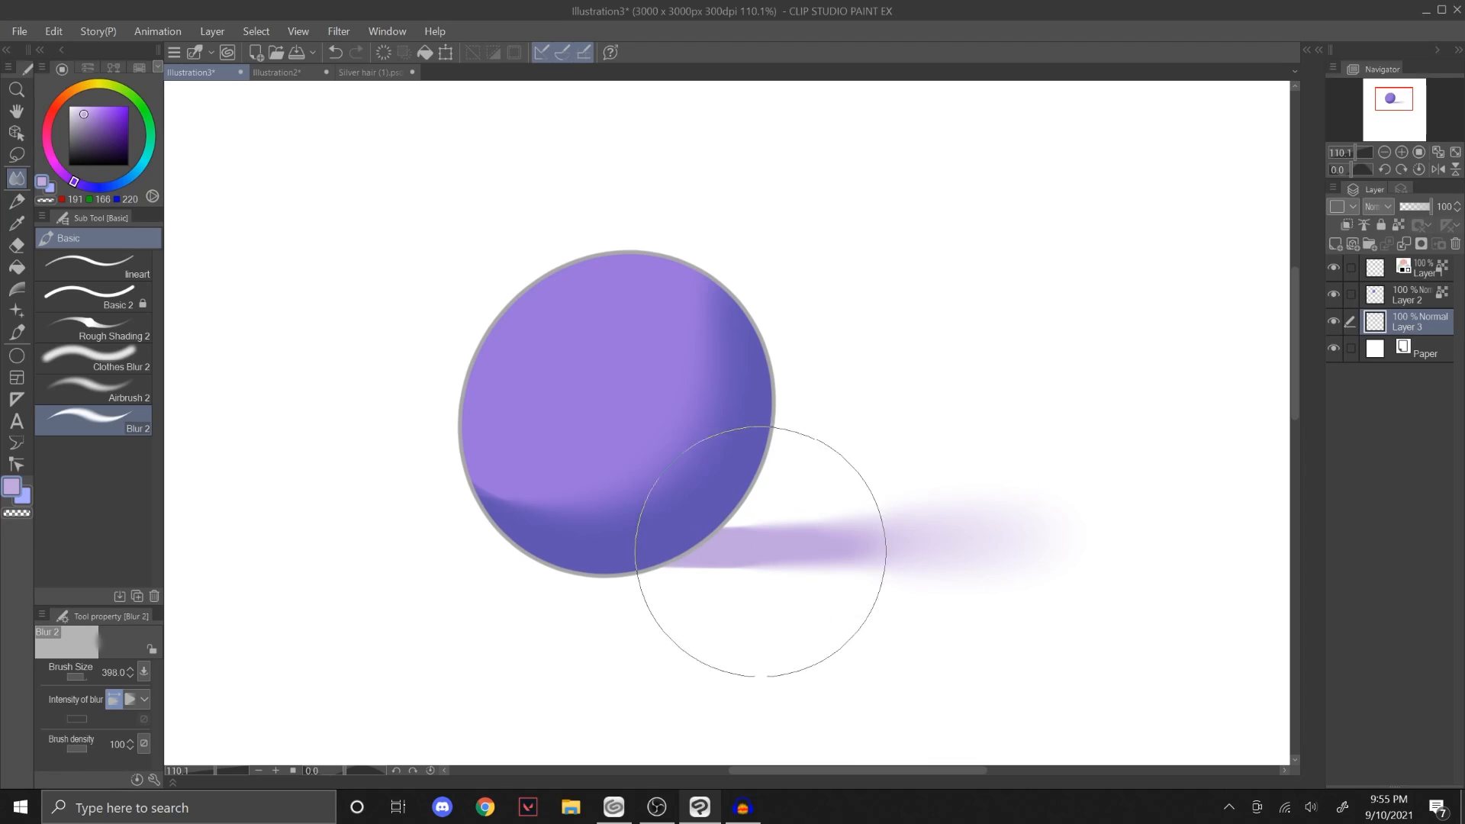
Step: Blur the cast shadow's lower edge near the circle using a smaller Blur 2 brush, then enlarge the brush to 348.9
key("bracketleft")
key("bracketleft")
key("bracketleft")
left_click_drag(677, 569, 883, 559)
key("bracketright")
key("bracketright")
key("bracketright")
key("bracketright")
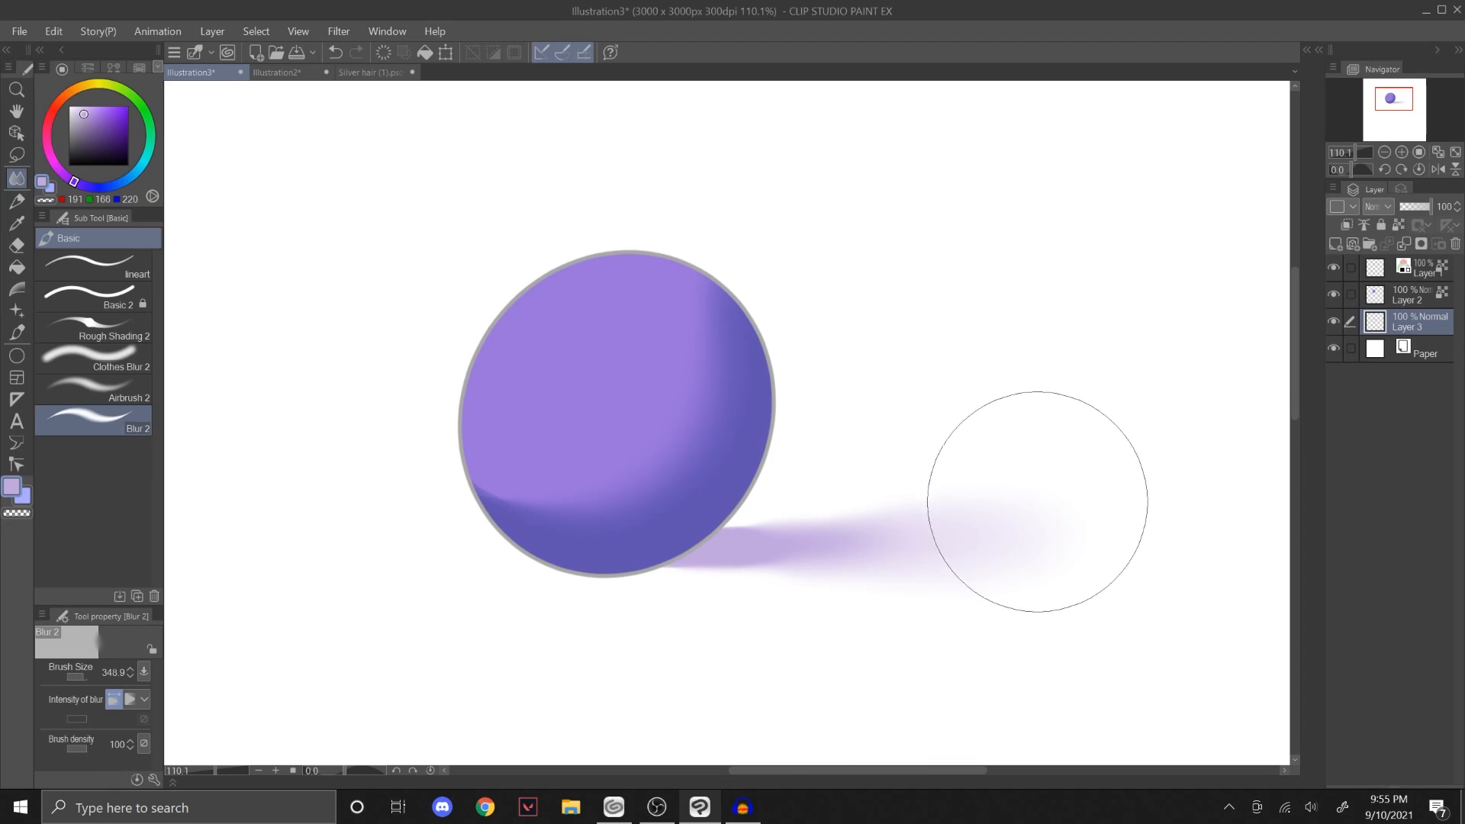
Step: Fade out the far end of the cast shadow using Airbrush 2 with transparent colour at size 420.7
left_click(124, 322)
left_click(130, 387)
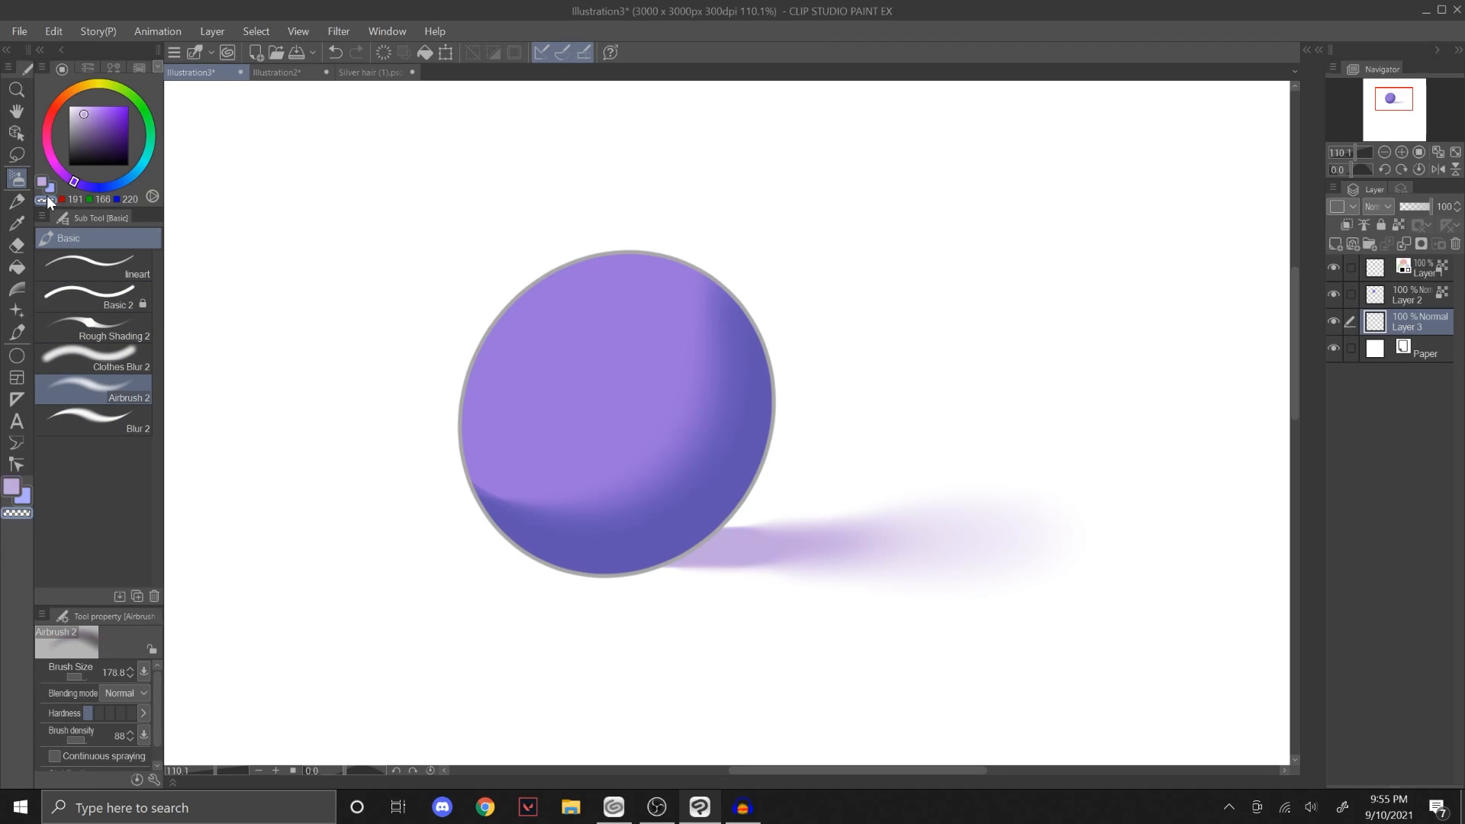
key("bracketright")
key("bracketright")
key("bracketright")
key("bracketright")
mouse_move(1106, 516)
left_mouse_down()
mouse_move(883, 565)
mouse_move(1051, 542)
mouse_move(865, 569)
mouse_move(928, 568)
left_mouse_up()
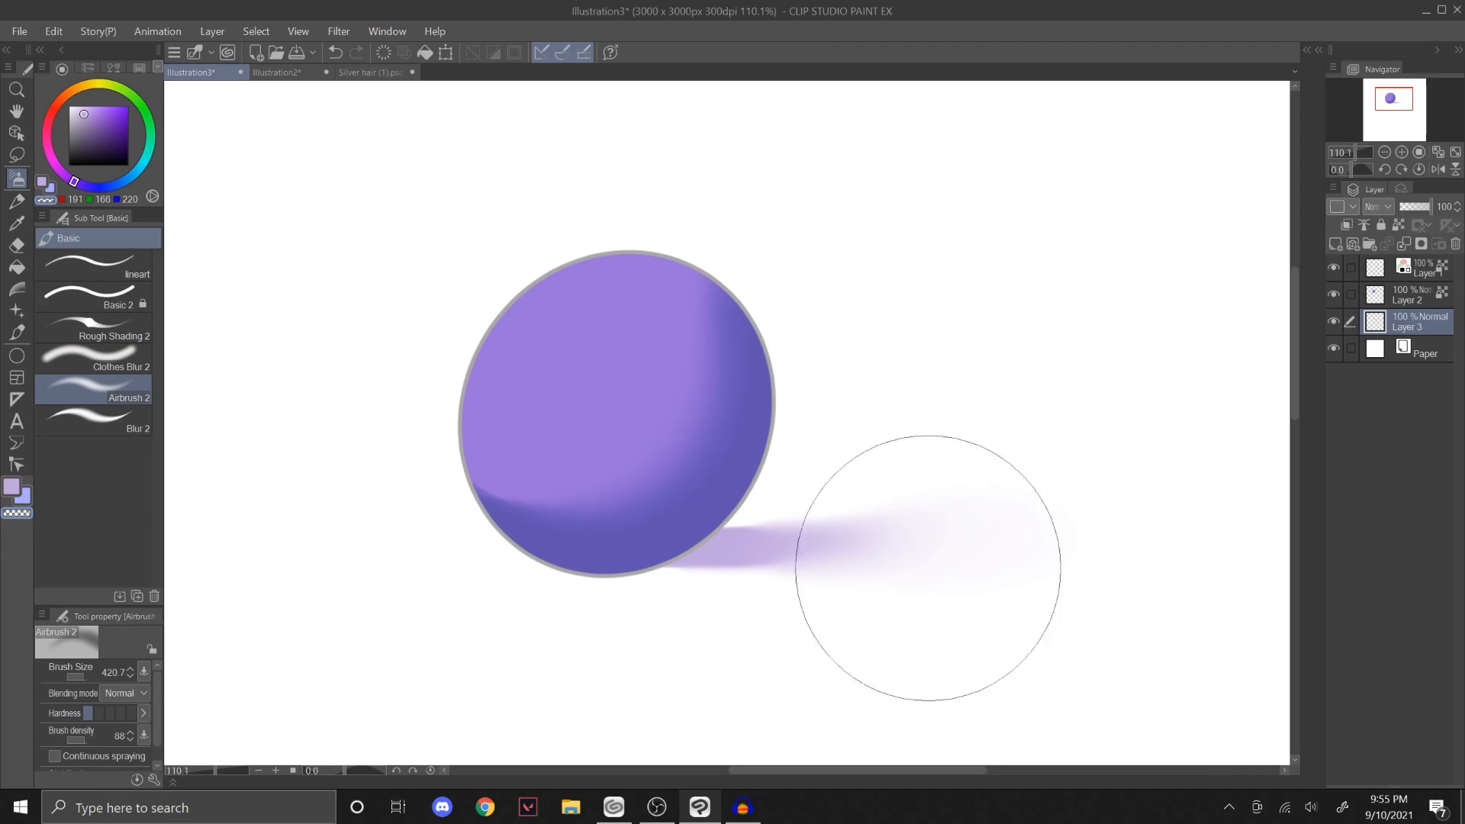
scroll(1217, 239, "down", 3)
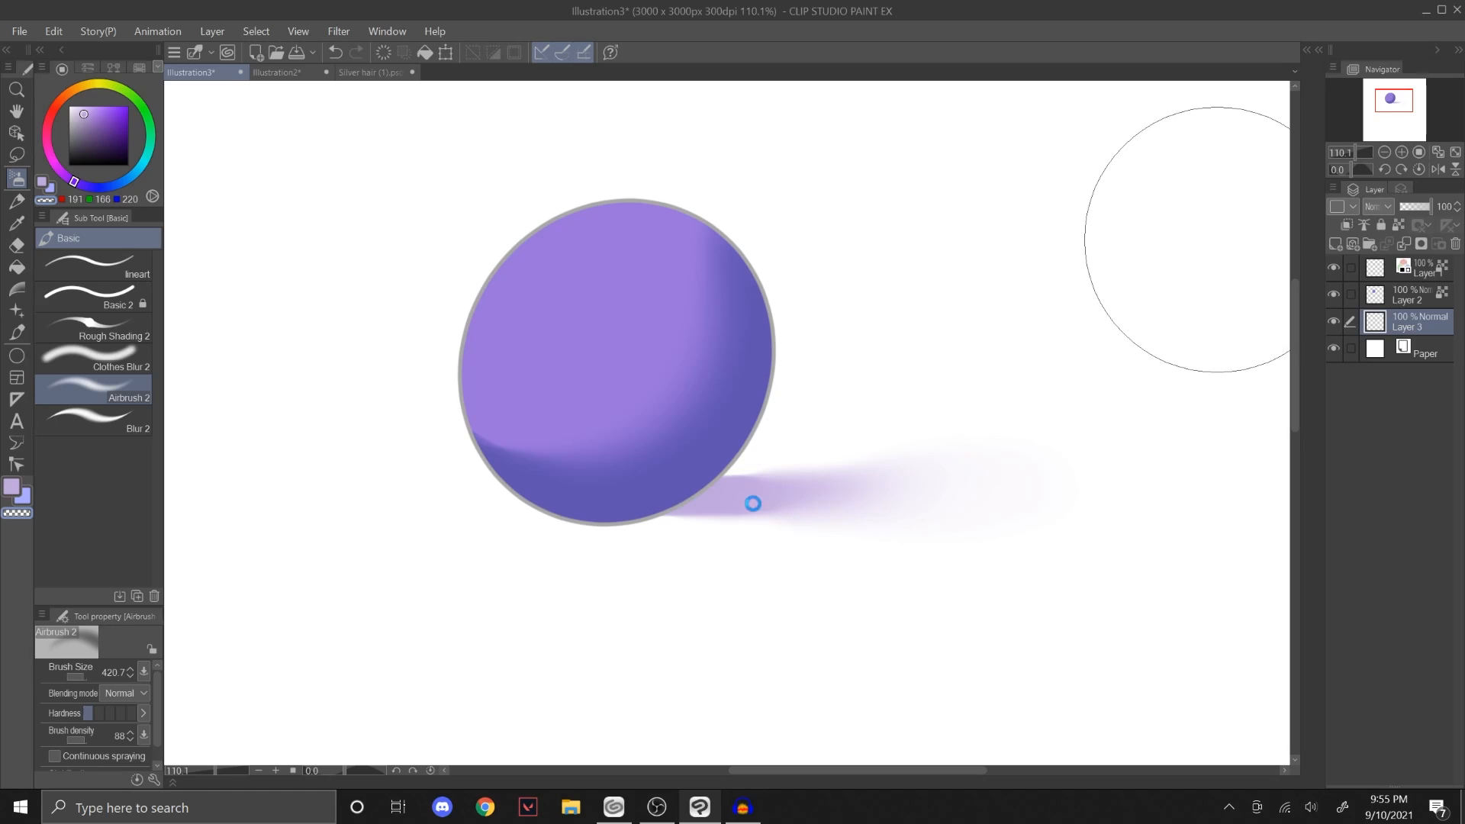
Step: Try airbrushing over the cast shadow with Airbrush 2 at size 368.6 in RGB 192, 167, 221, and undo the stroke
left_click(145, 357)
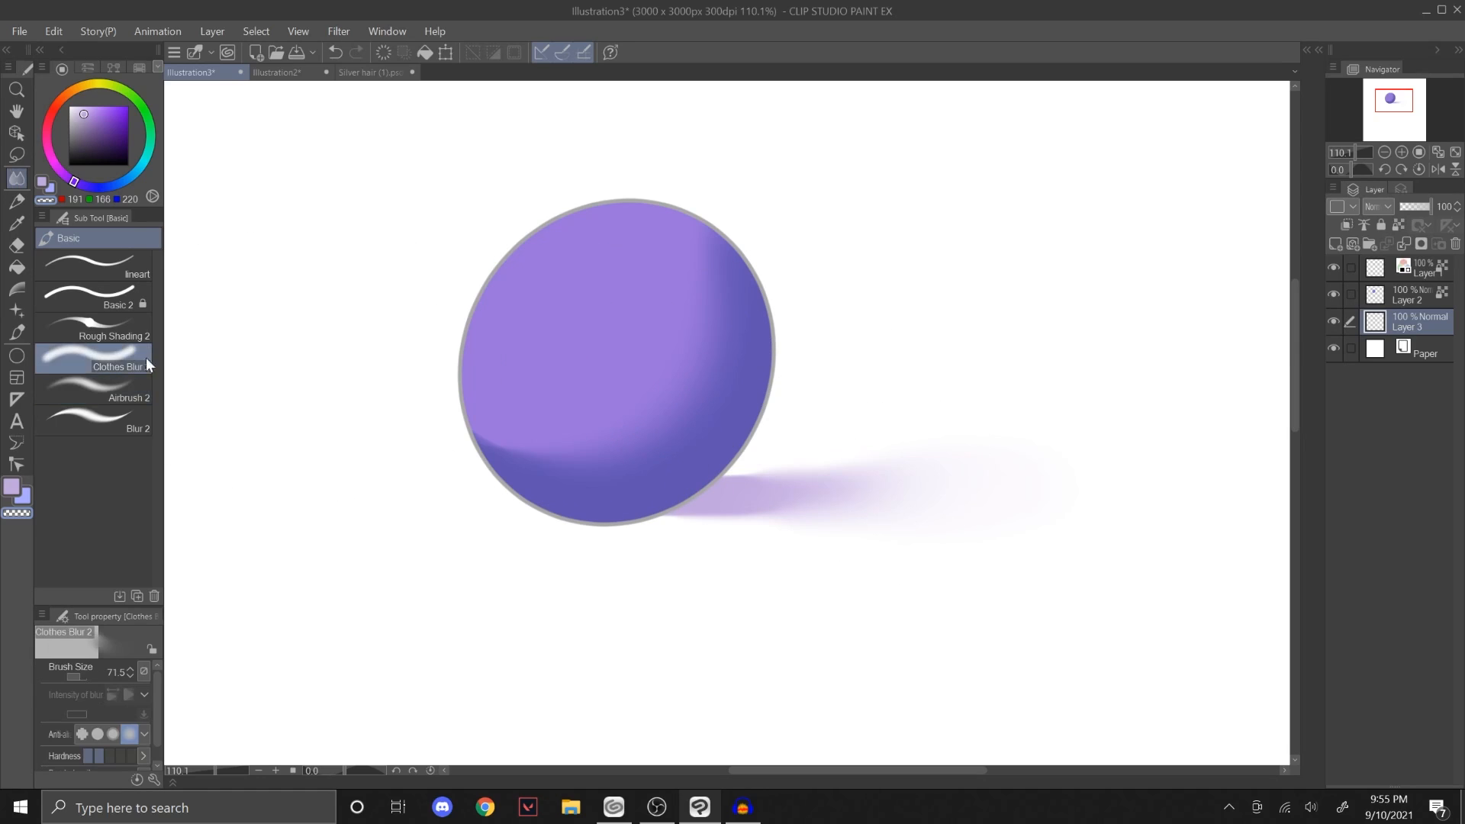
left_click(129, 403)
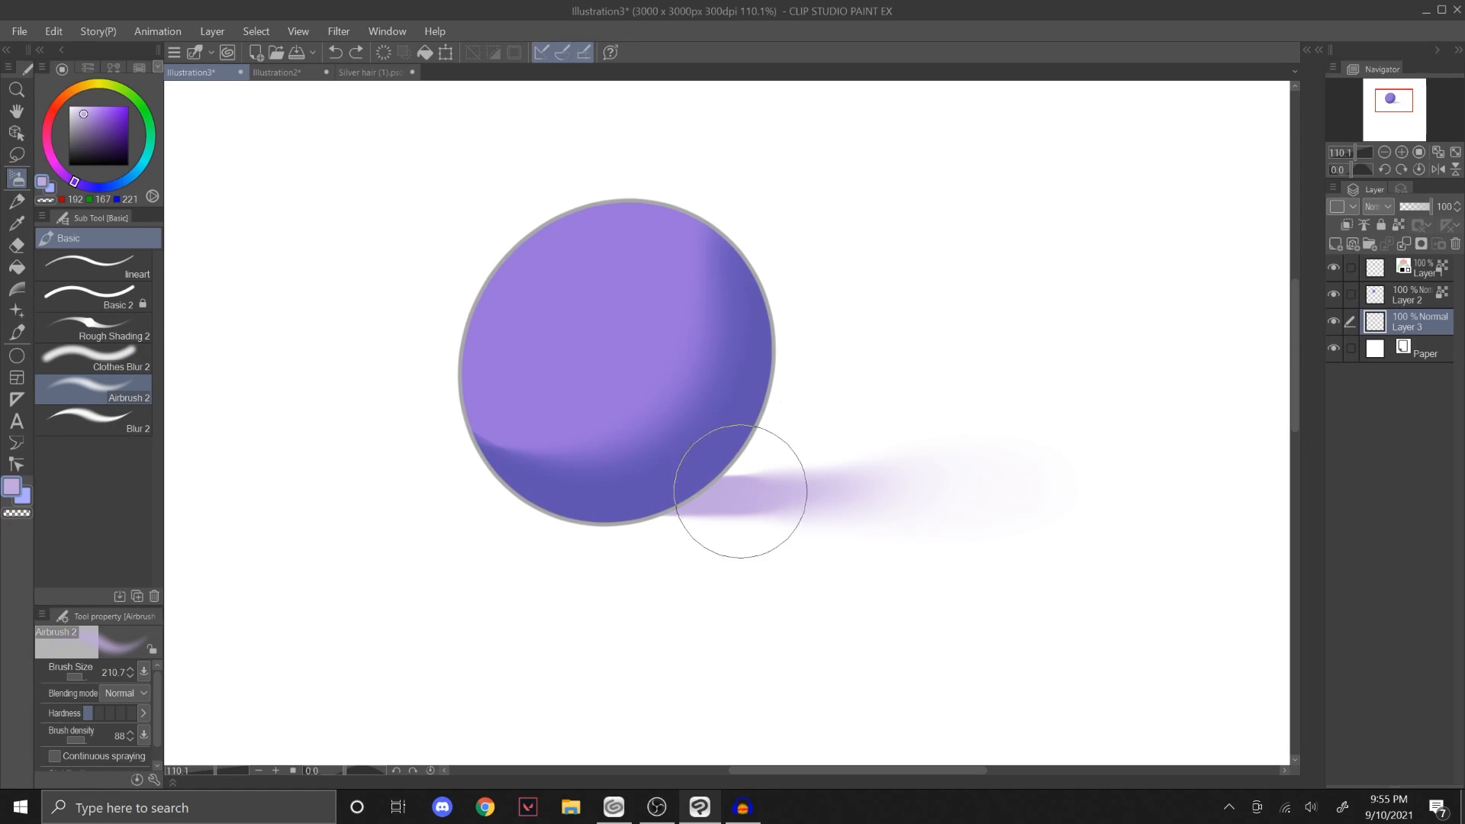
key("]")
key("]")
key("]")
key("]")
left_click_drag(743, 495, 981, 506)
key("ctrl+z")
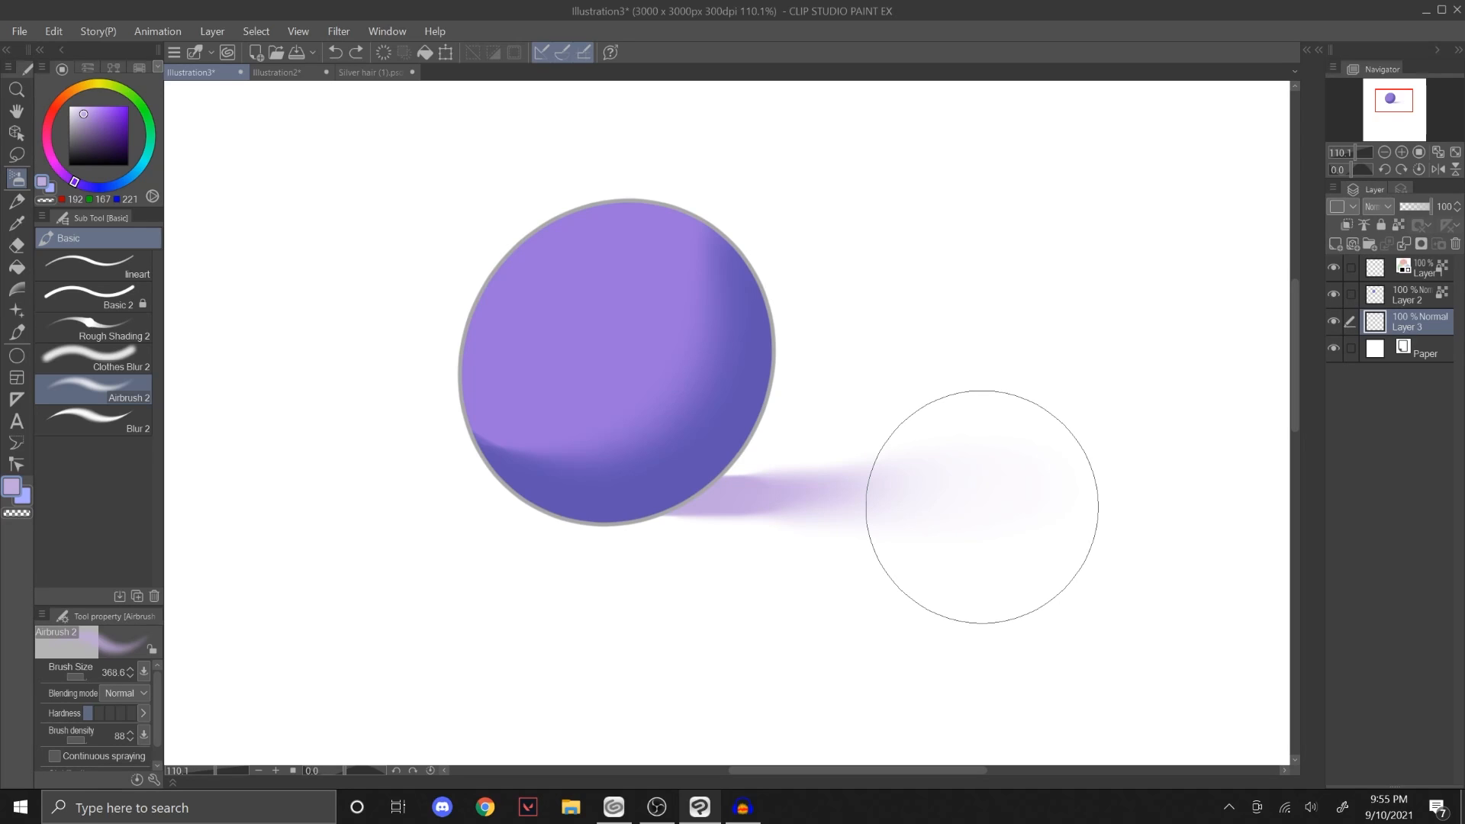
Step: Paint a diagonal test stroke beside the circle with Rough Shading 2 at size 323.6 and blur its upper end with Blur 2 at size 297.3
left_click(117, 424)
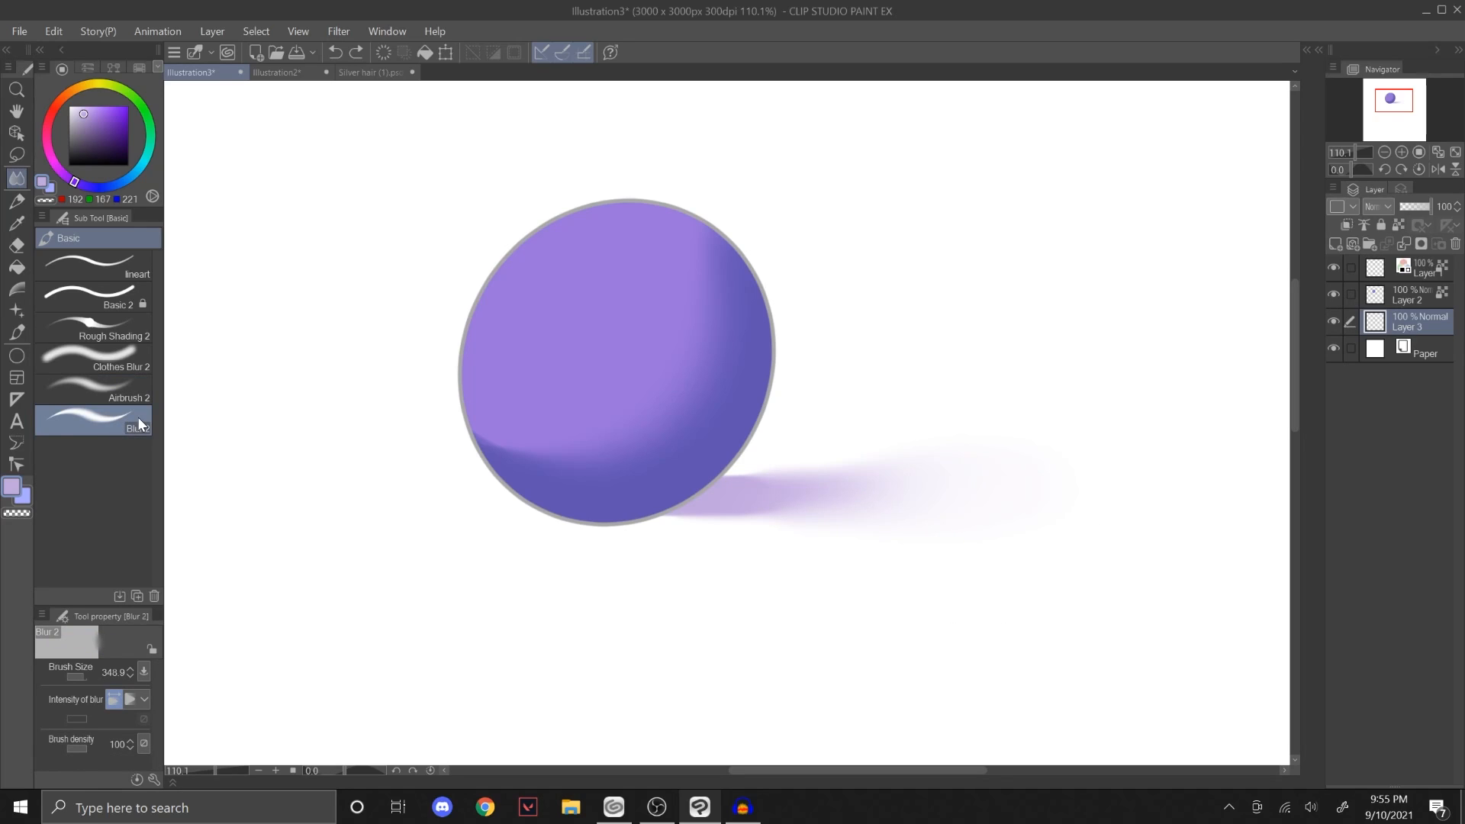
left_click(114, 328)
left_click_drag(904, 278, 1057, 124)
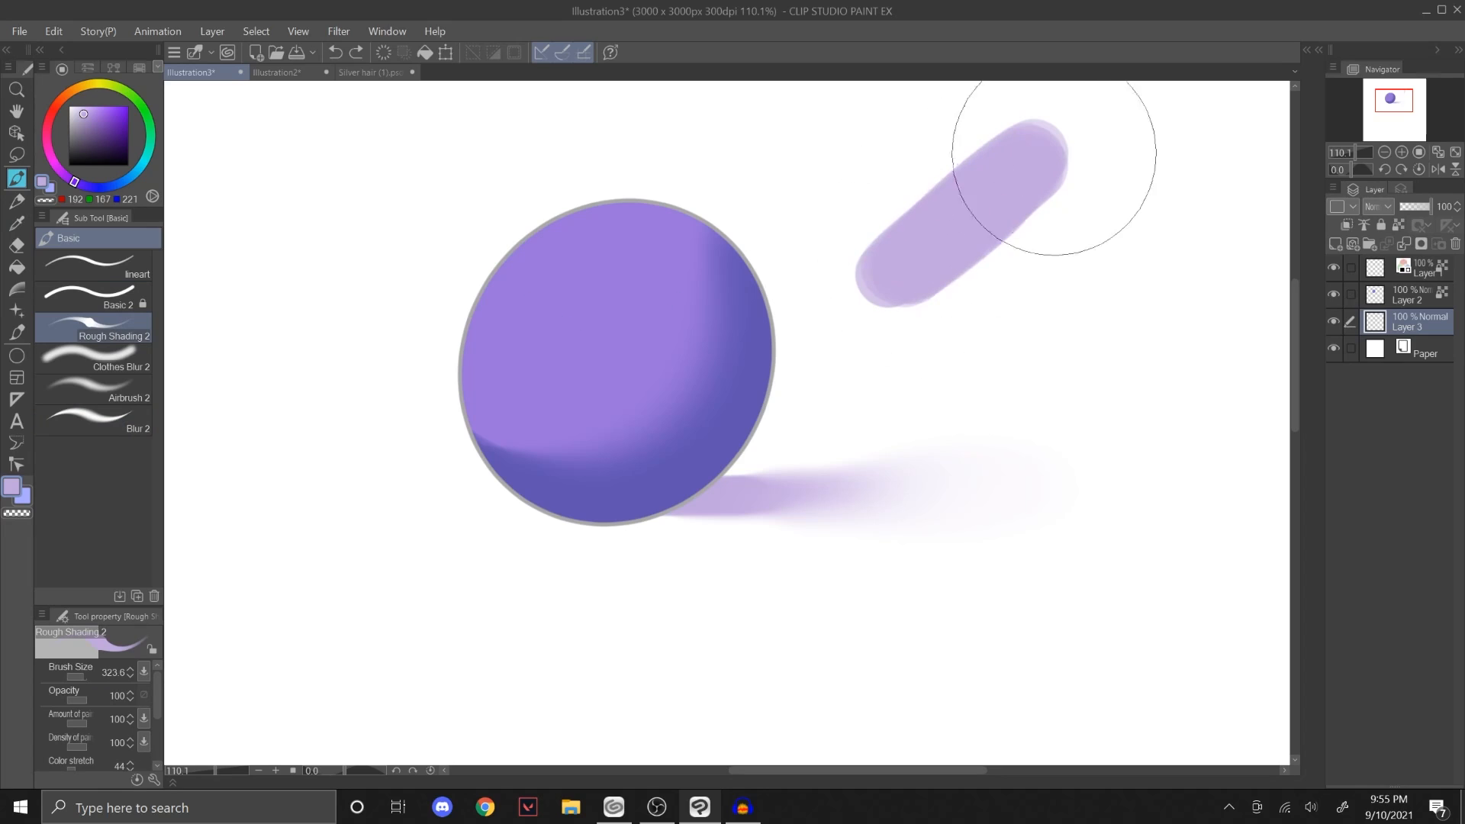
left_click(115, 421)
mouse_move(975, 169)
left_mouse_down()
mouse_move(906, 217)
mouse_move(973, 155)
mouse_move(1066, 140)
mouse_move(982, 247)
mouse_move(1036, 139)
mouse_move(953, 181)
mouse_move(1058, 179)
mouse_move(1039, 161)
mouse_move(1036, 191)
mouse_move(1060, 176)
mouse_move(982, 216)
left_mouse_up()
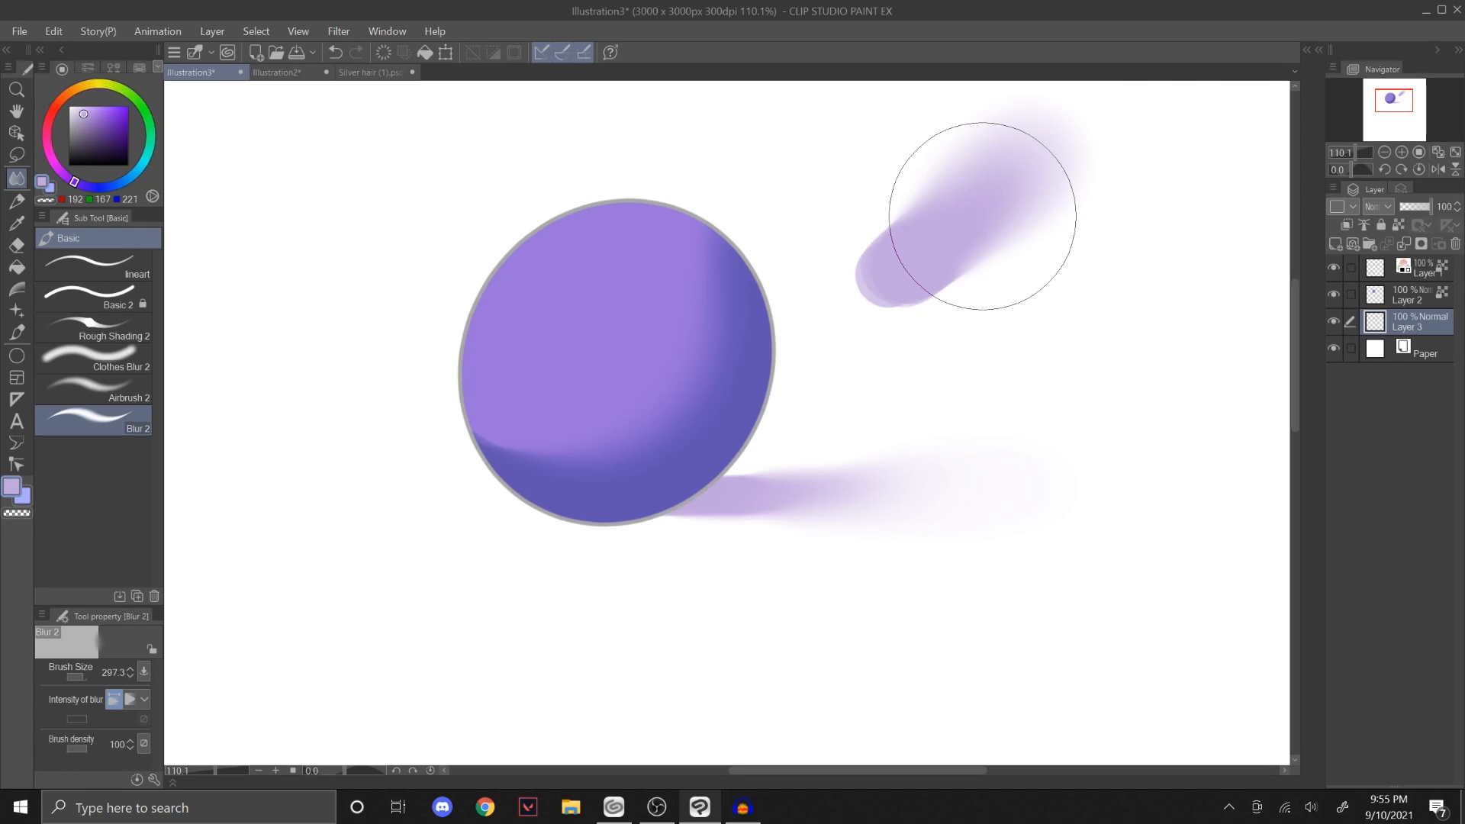
Step: Switch to the Illustration2 canvas and examine the soft shading on the character's jacket and leggings
left_click(335, 73)
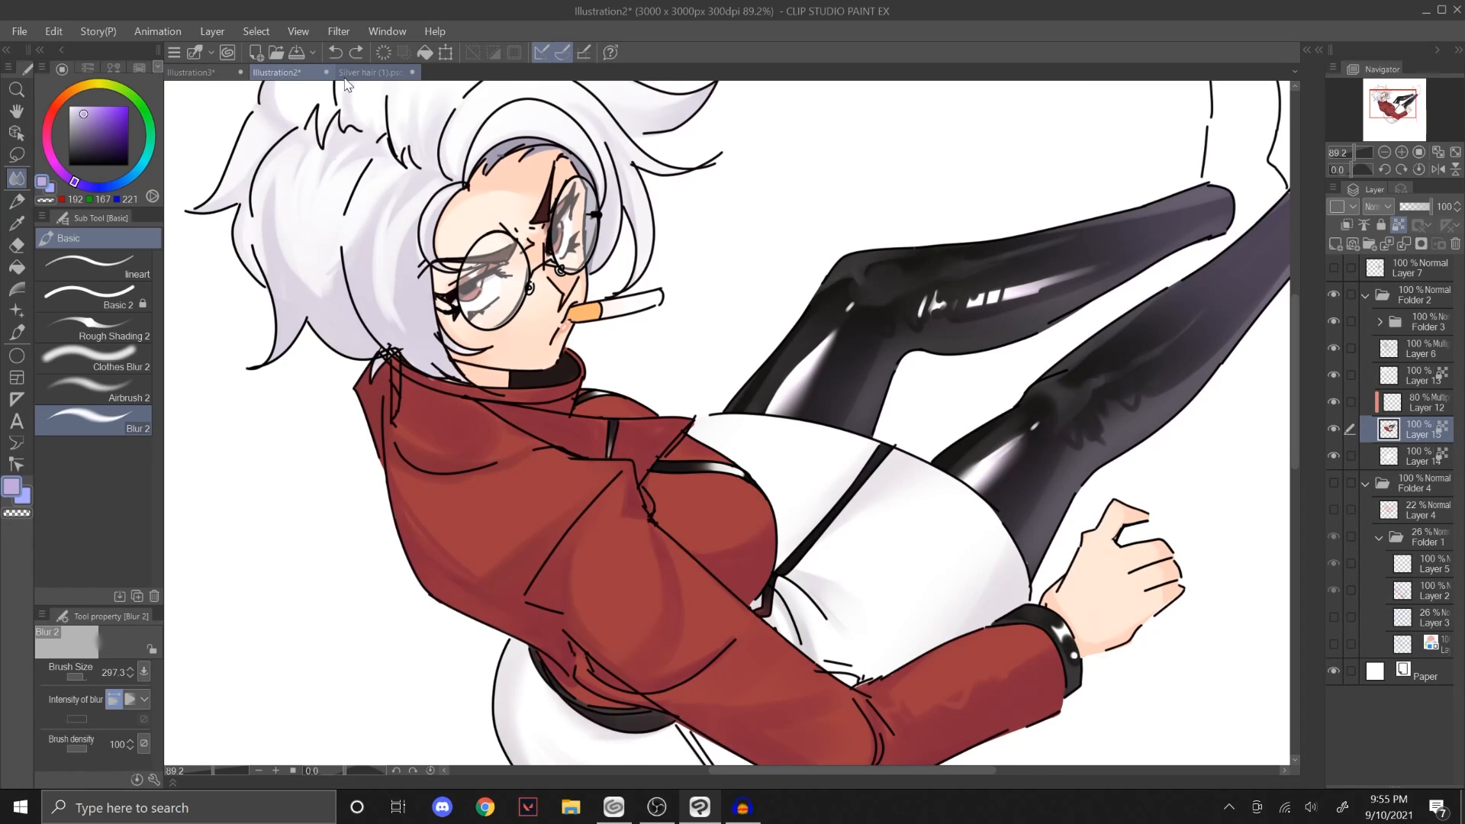
left_click_drag(334, 159, 305, 242)
left_click(1352, 152)
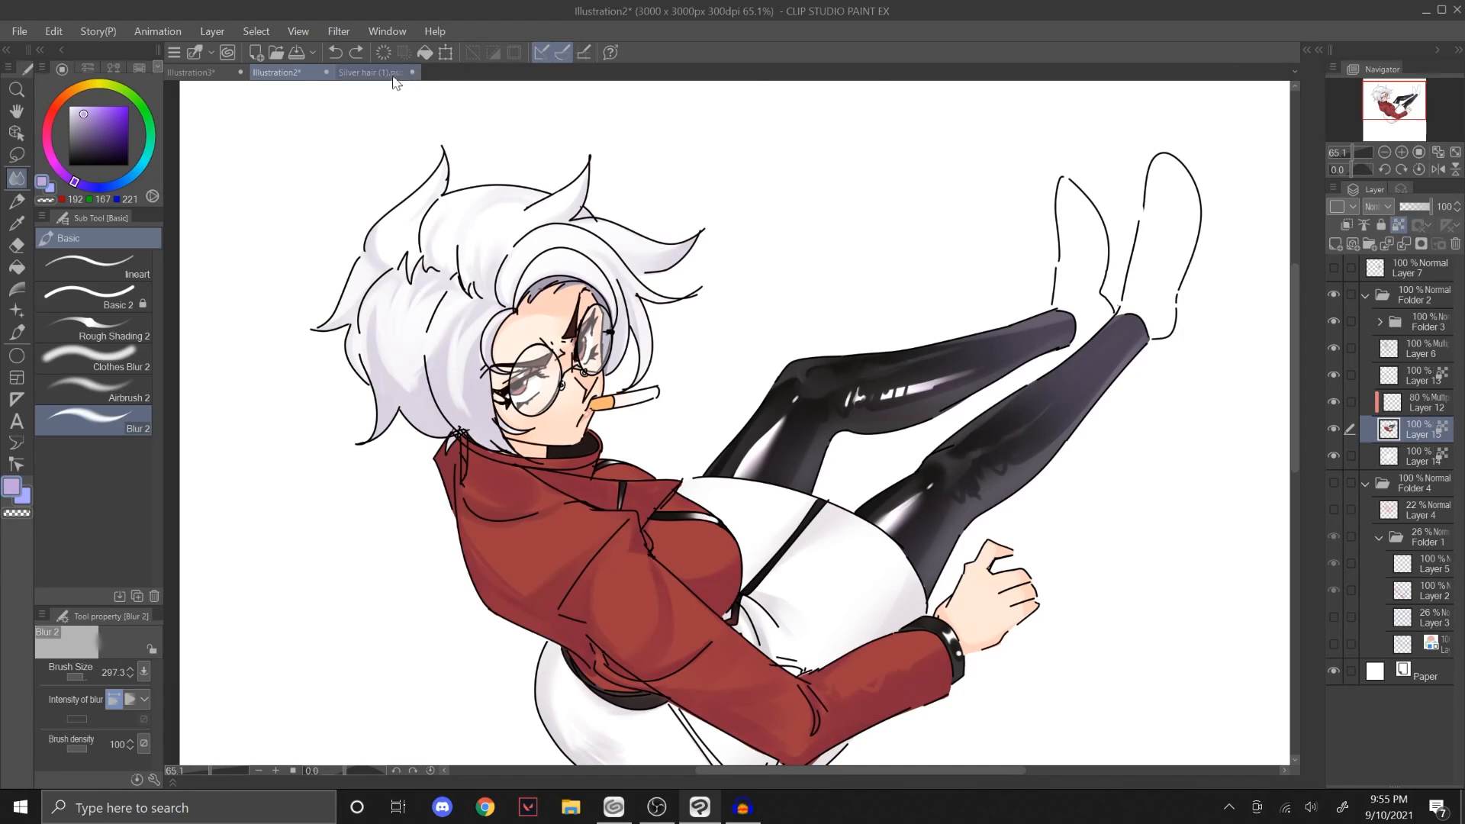
Step: Switch to the Silver hair (1).psd canvas and examine the shading on the dress, cup, hair and face up close
left_click(393, 74)
left_click(1354, 155)
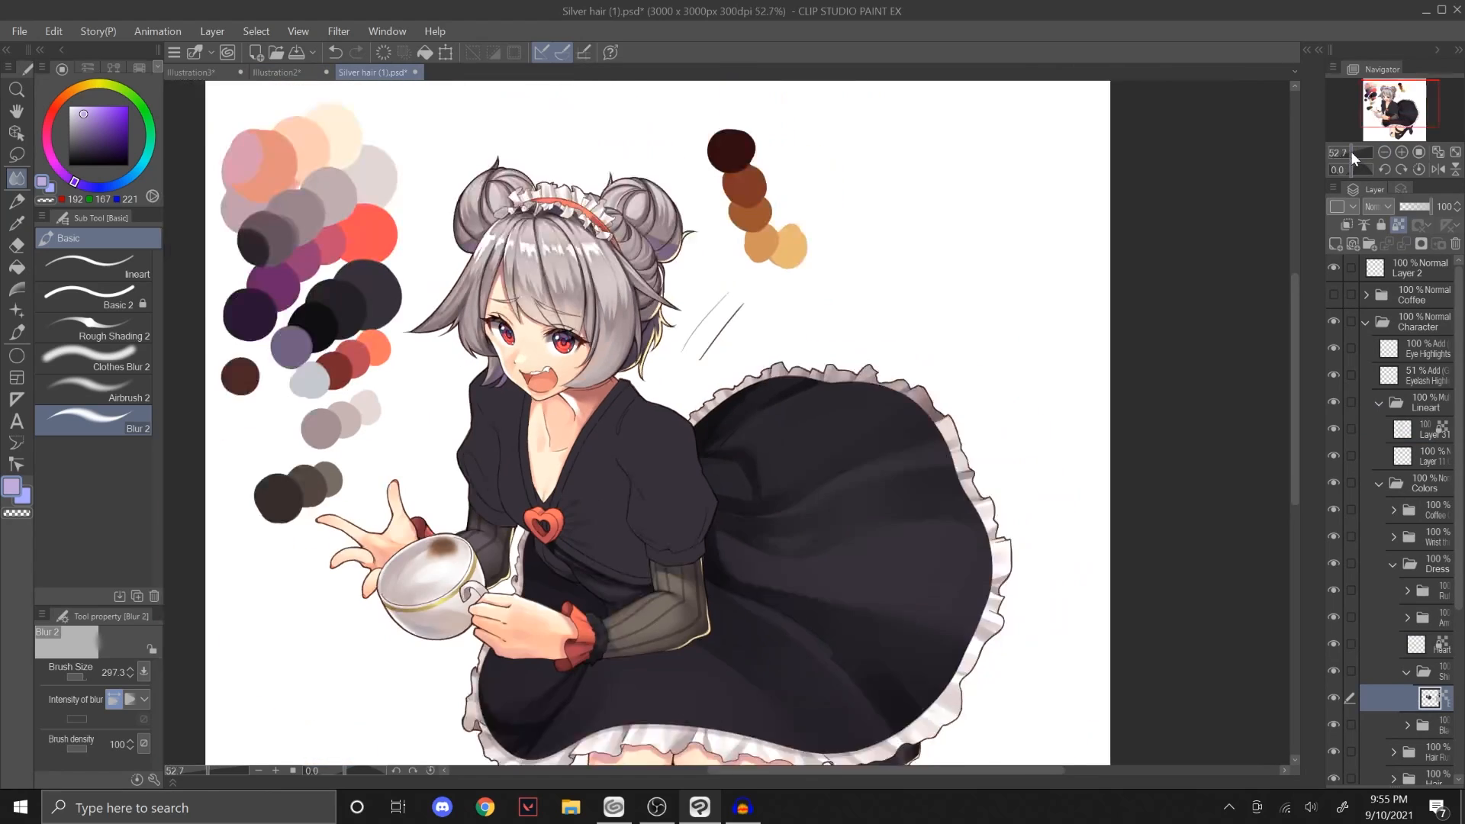
left_click_drag(1379, 91, 1365, 95)
left_click_drag(1355, 146, 1361, 145)
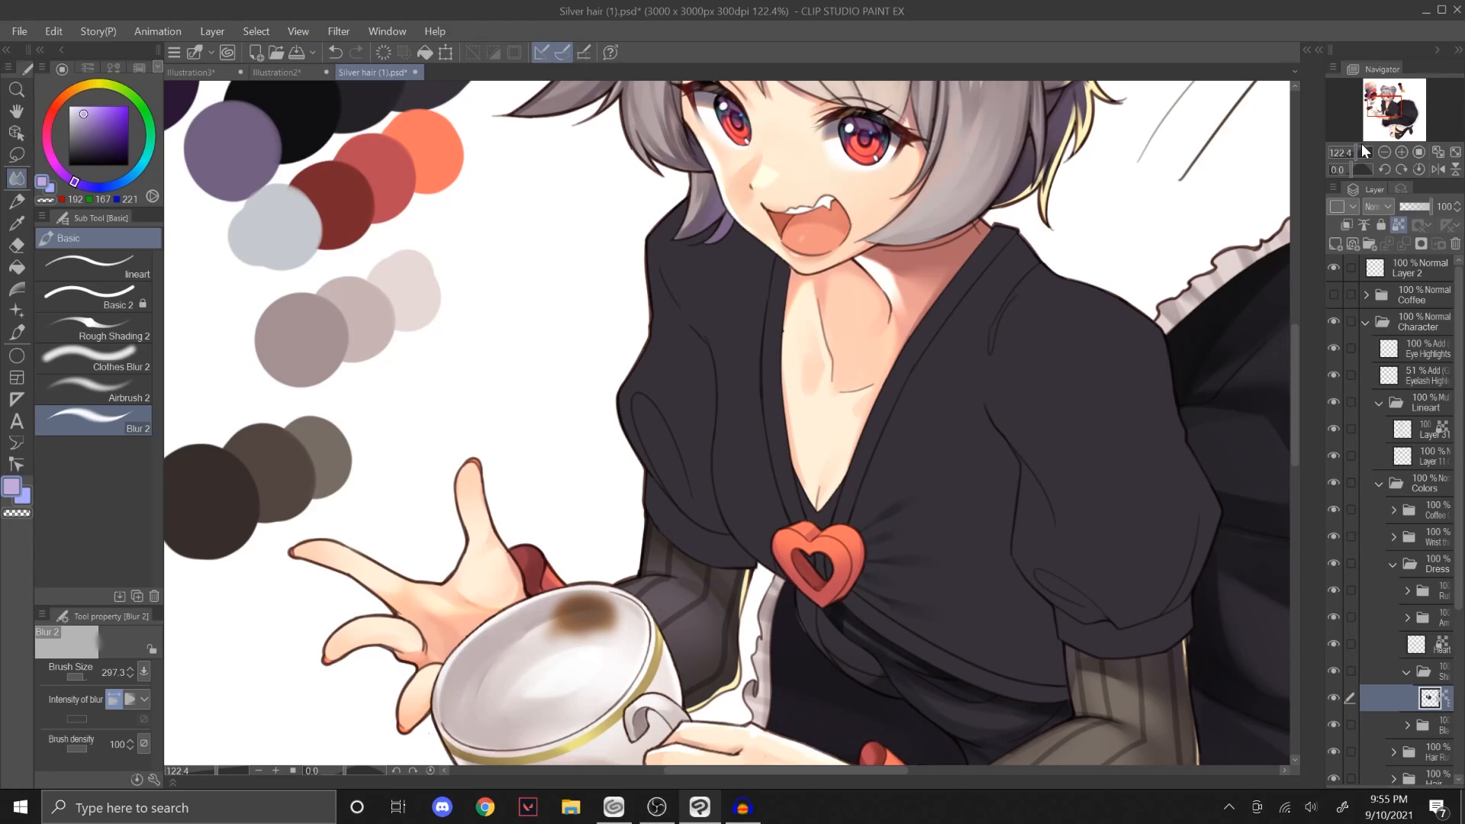
left_click_drag(1381, 111, 1379, 90)
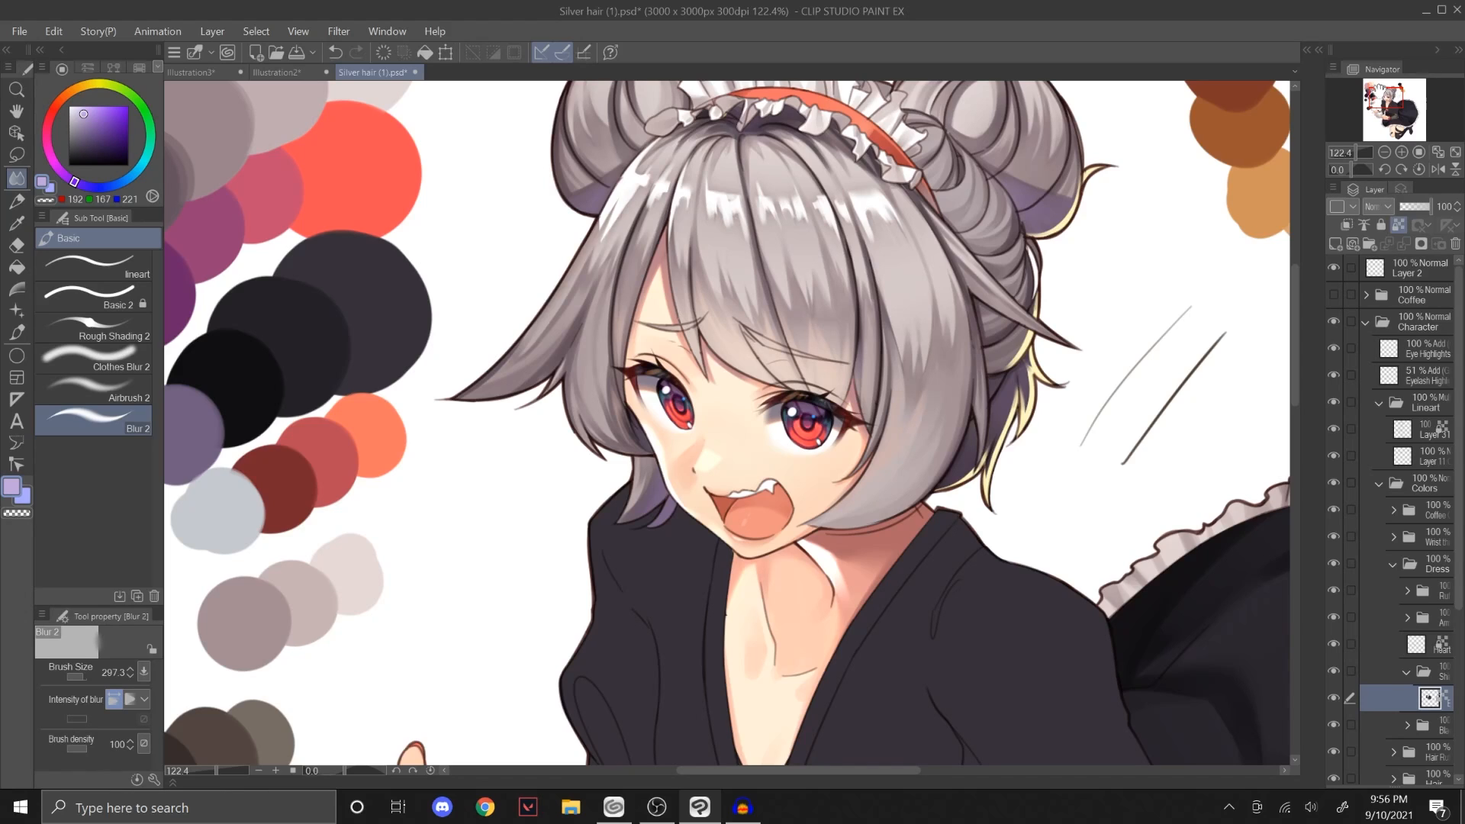
left_click(1350, 152)
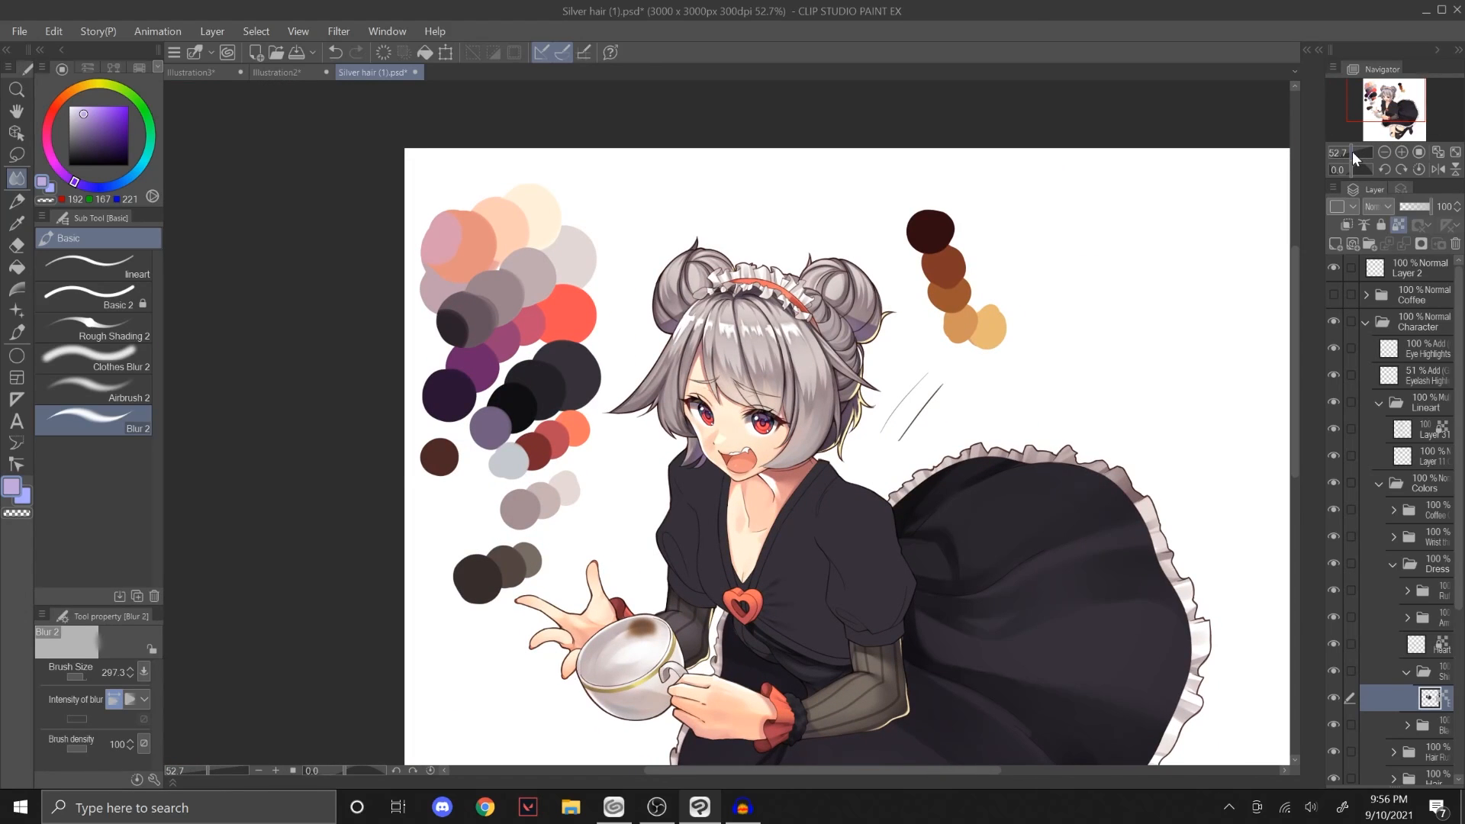
left_click(1353, 150)
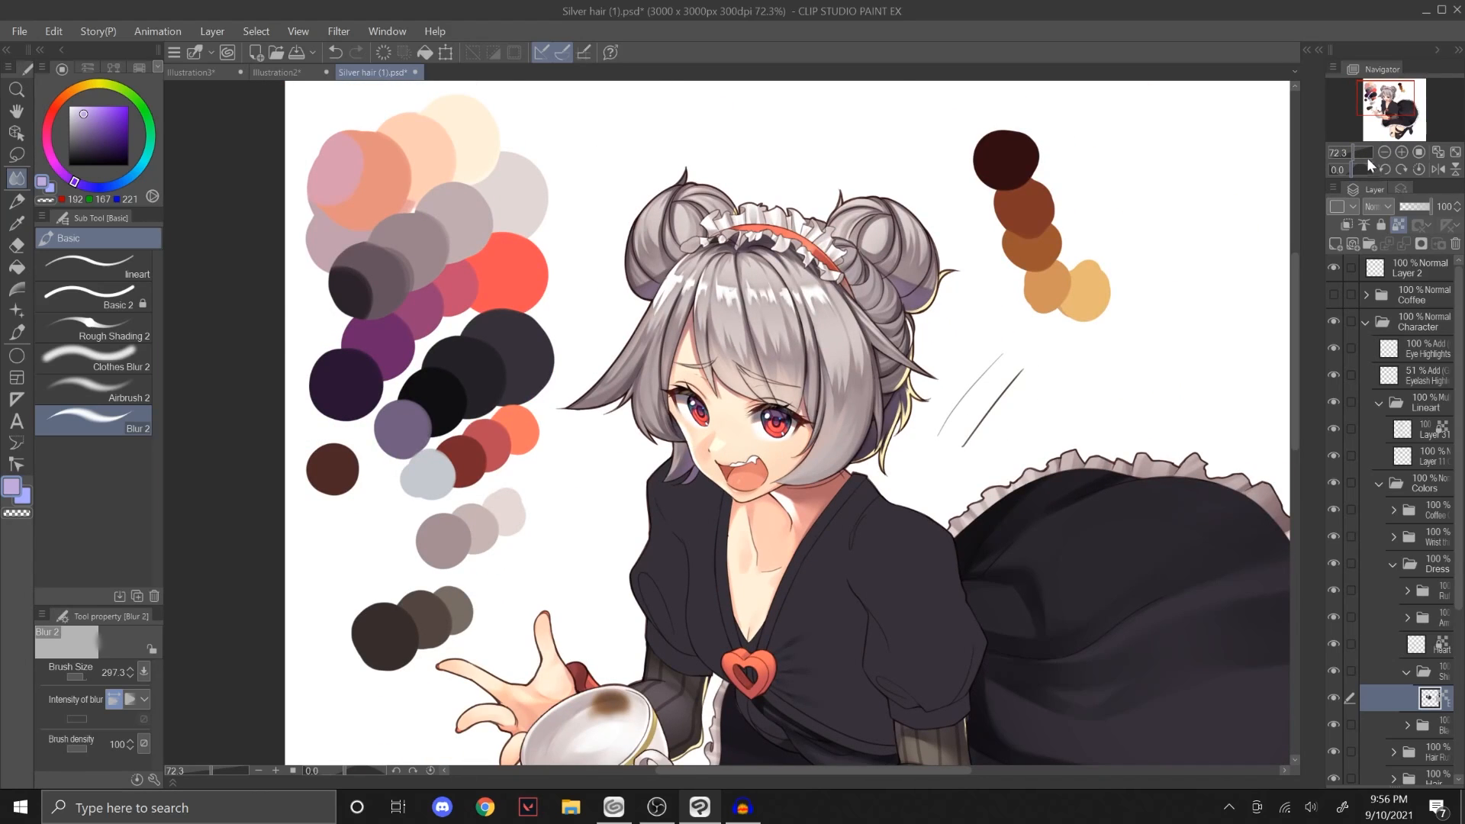
left_click(1359, 152)
left_click_drag(1385, 122, 1408, 96)
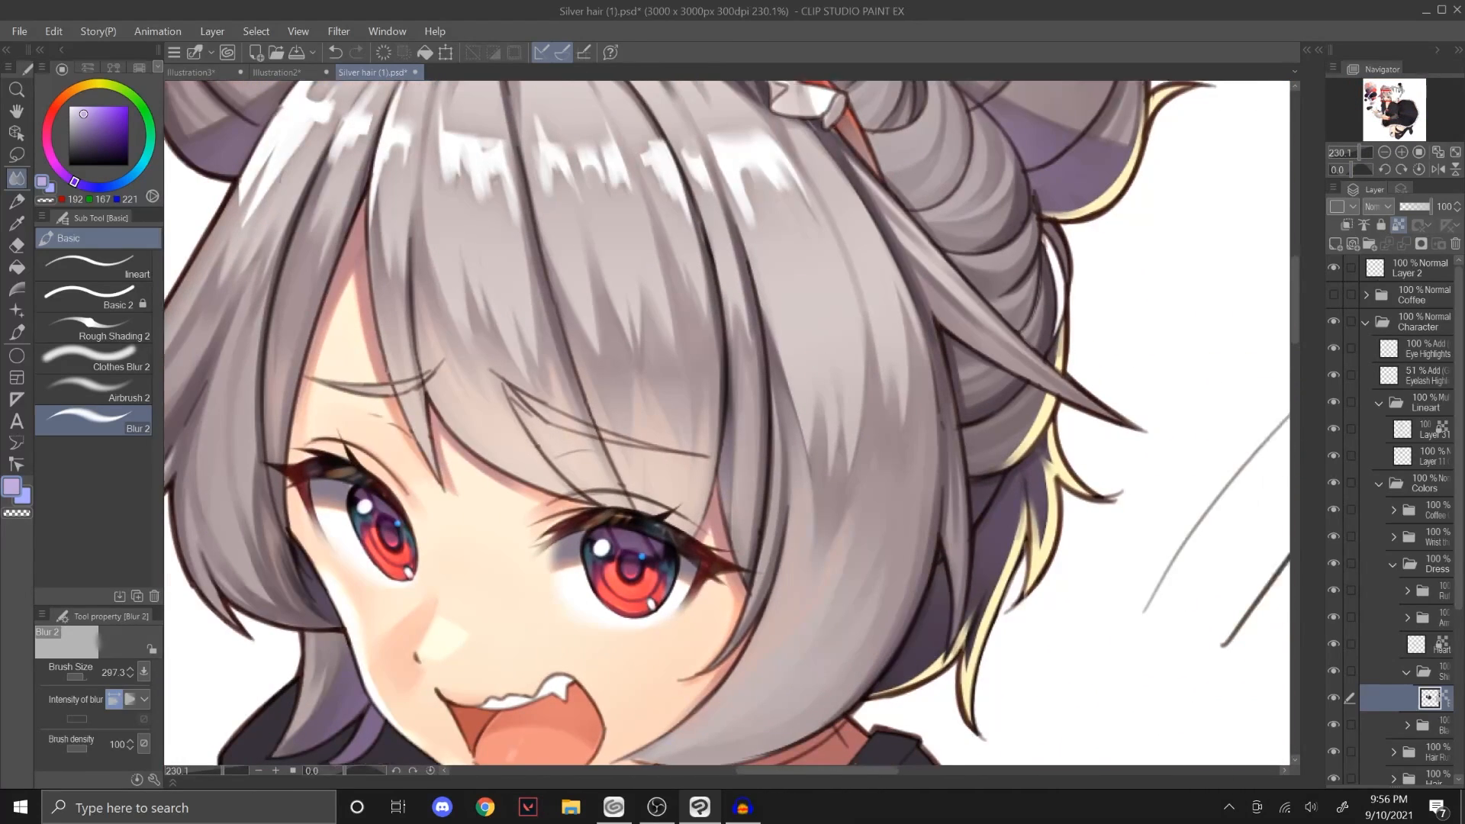